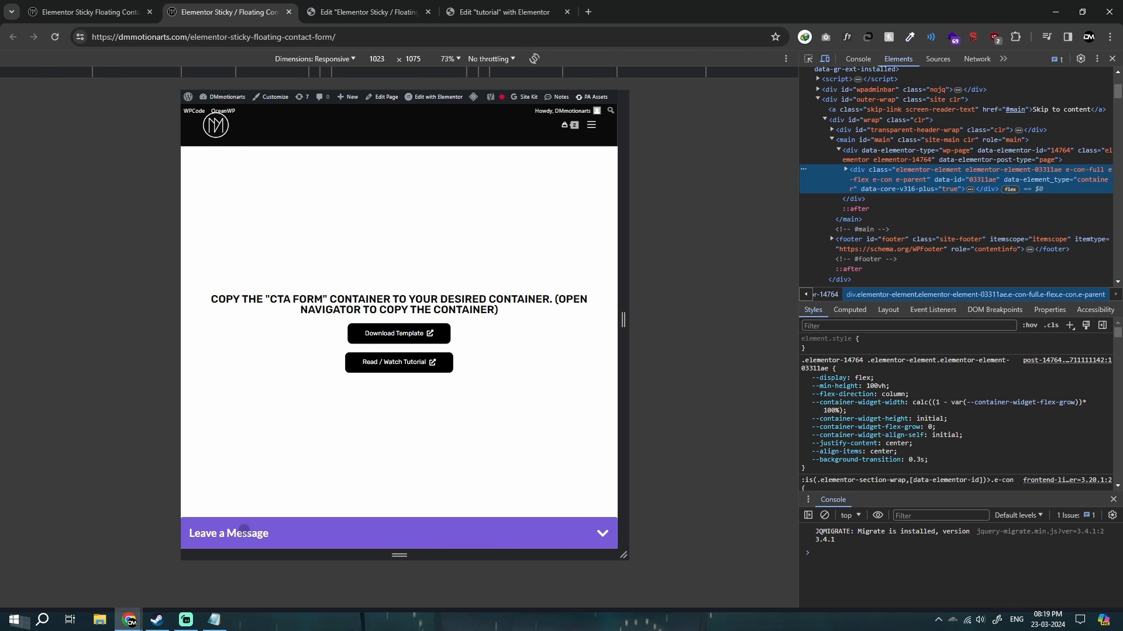
Preview toggling the Leave a Message form at tablet width and at 494 px mobile width, and close the developer tools.
click(509, 526)
click(555, 330)
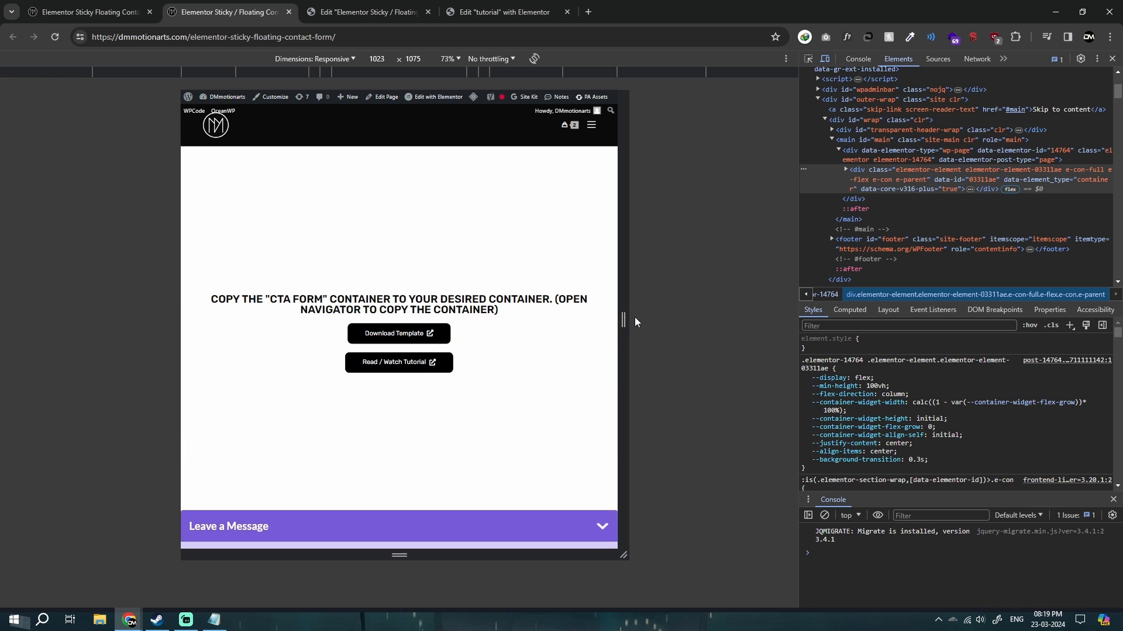
drag(623, 320, 511, 320)
click(412, 528)
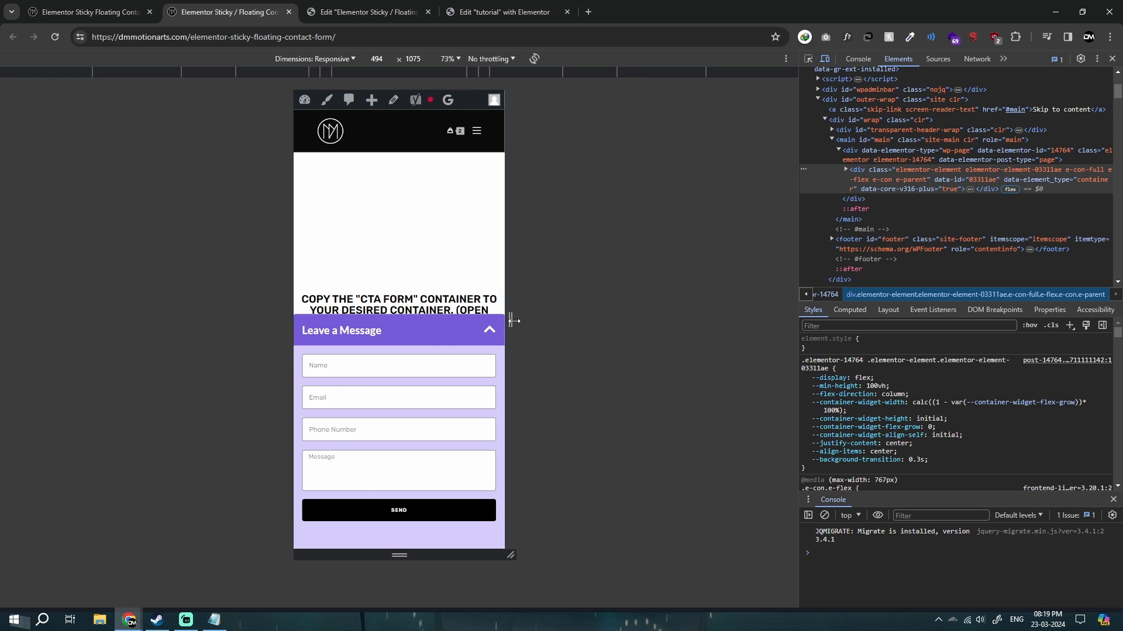
click(1112, 58)
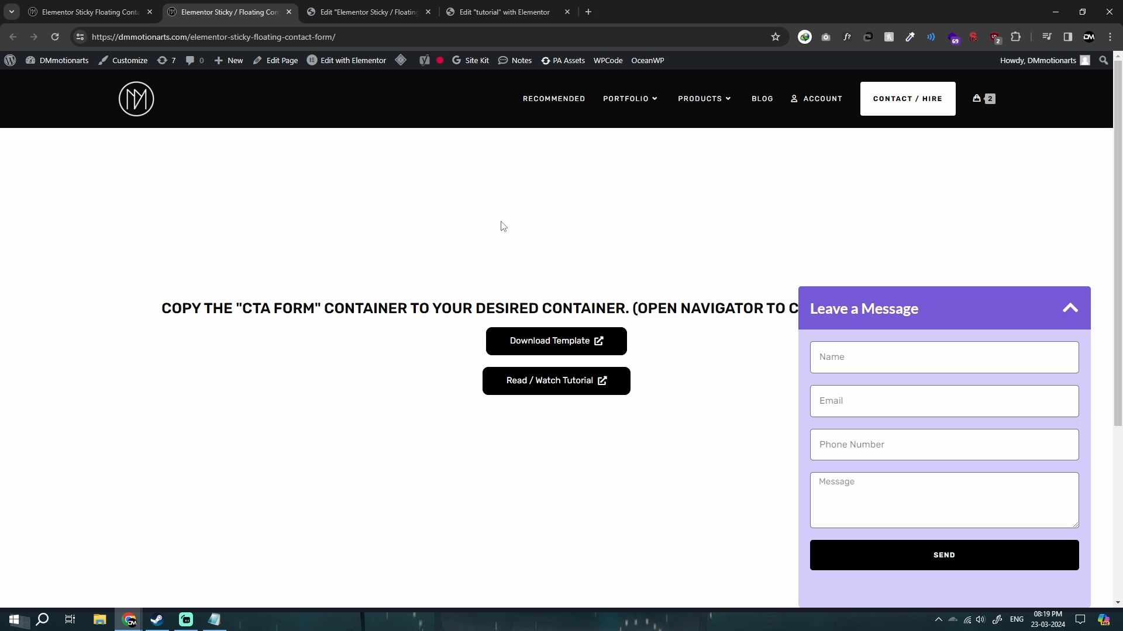
Open the free template's product page, bring up its download pop-up and dismiss it.
click(504, 12)
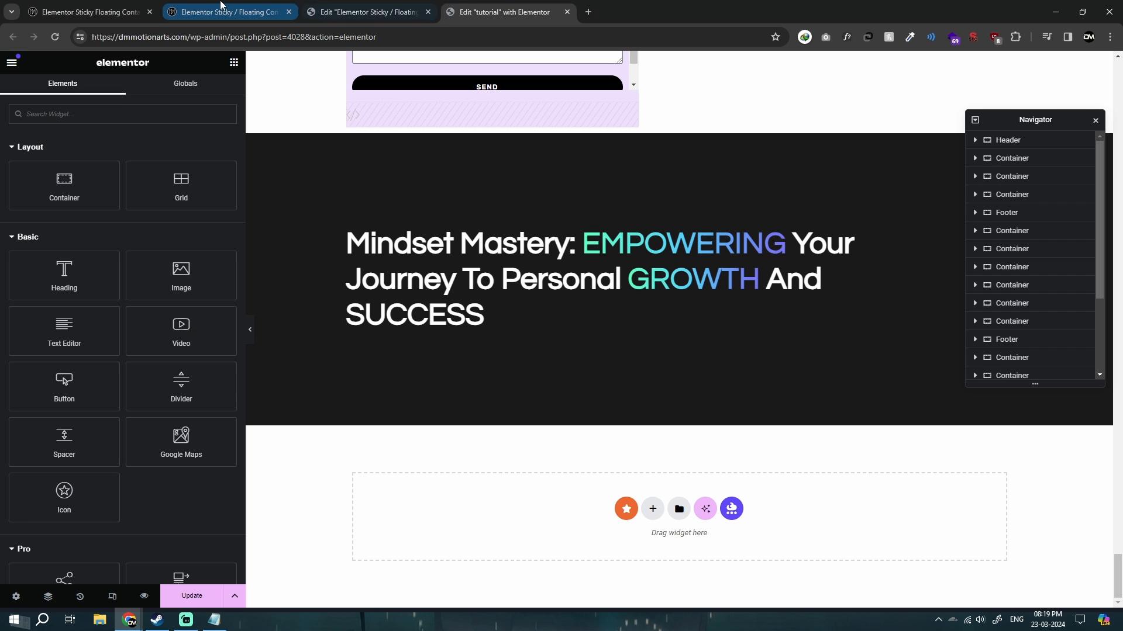
click(88, 12)
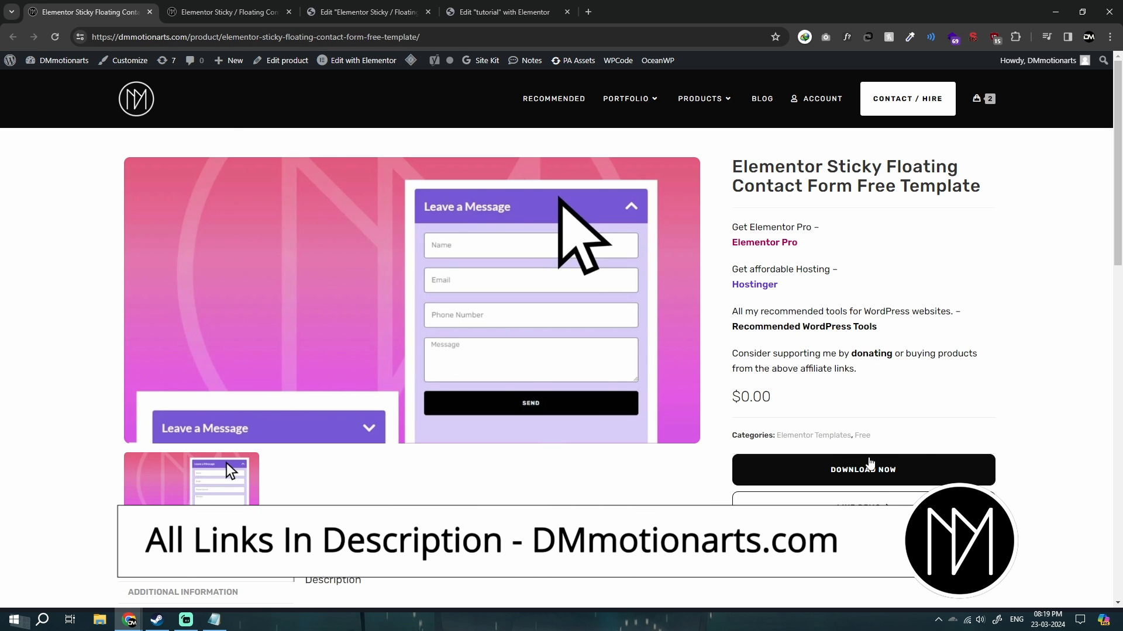
click(889, 470)
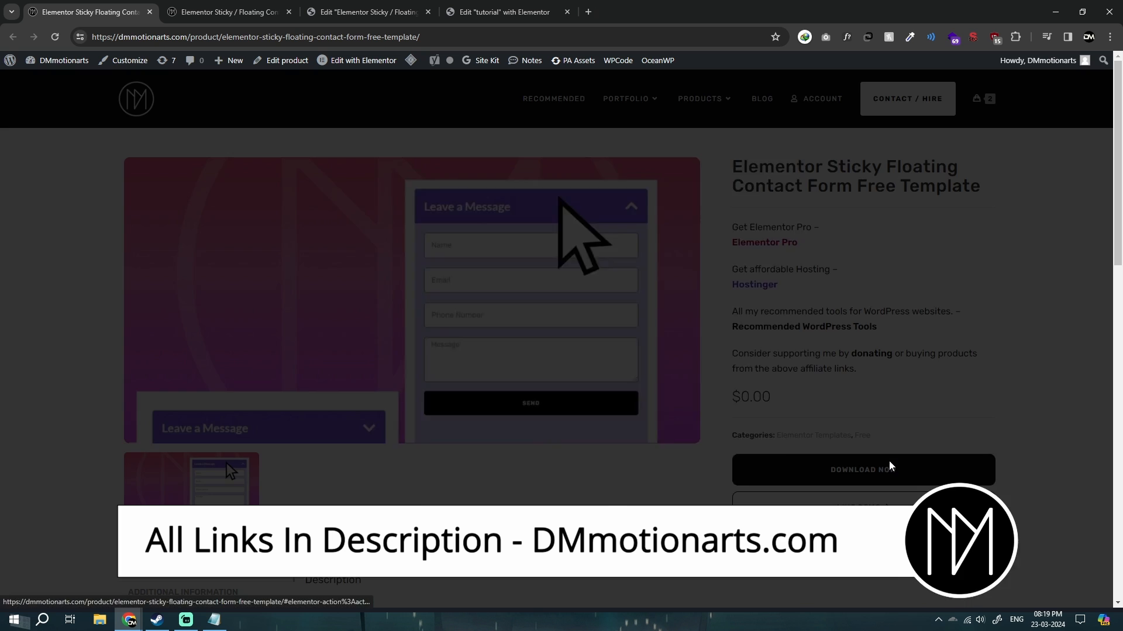
click(785, 154)
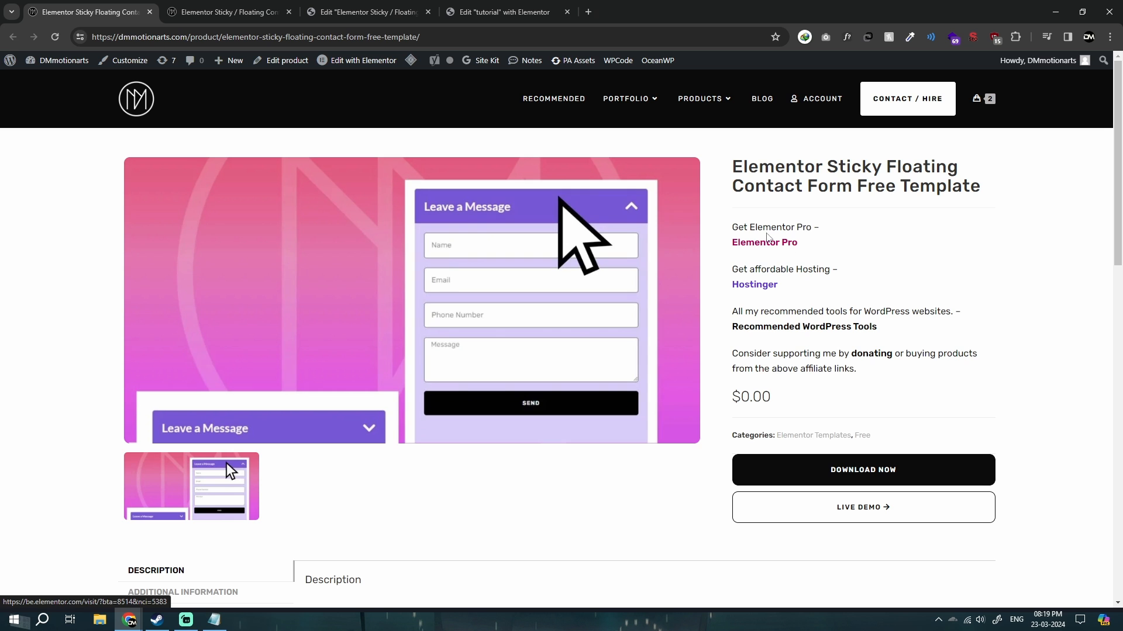
Examine the Elementor Pro, Hostinger and Recommended WordPress Tools links and the description on the template's product page.
drag(731, 242, 814, 249)
drag(726, 289, 779, 291)
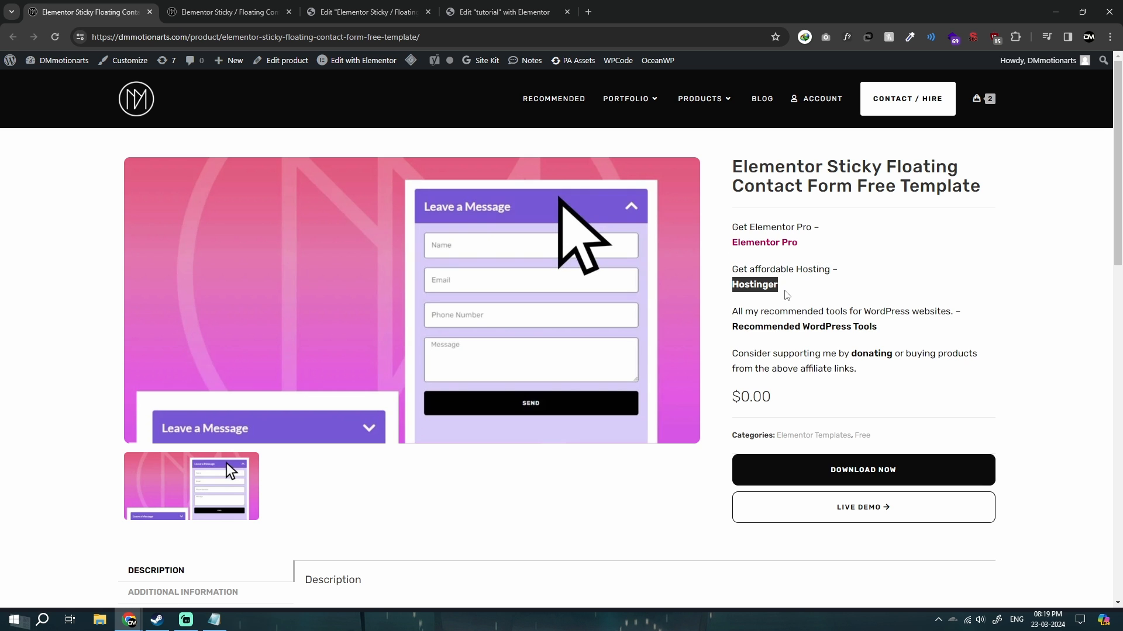
click(713, 321)
ctrl+click(822, 330)
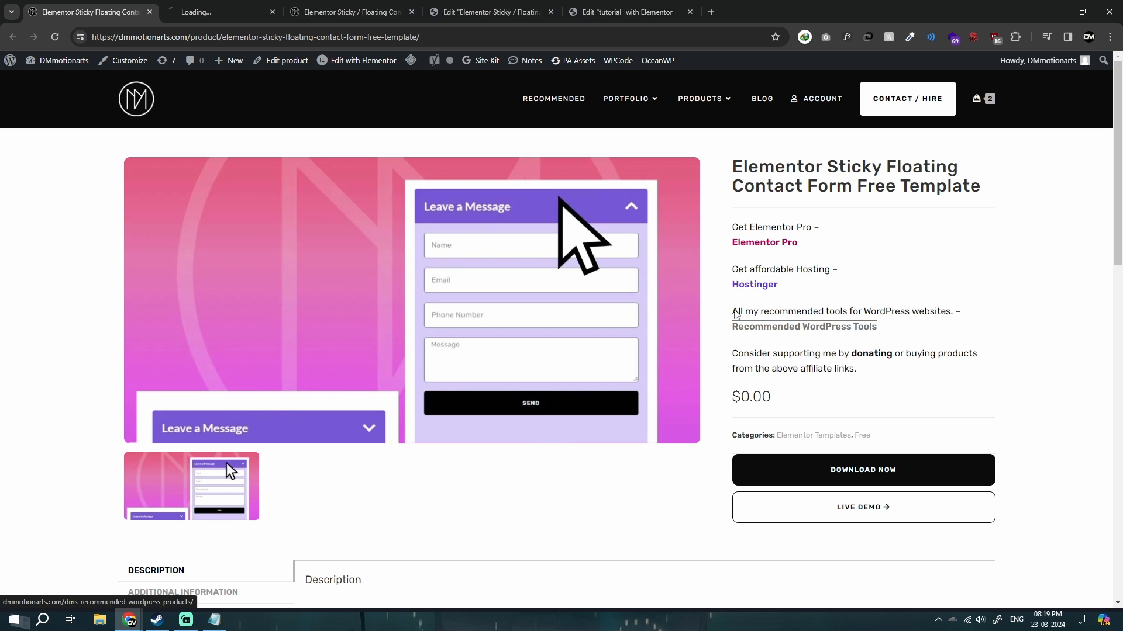
click(209, 11)
key(ctrl+w)
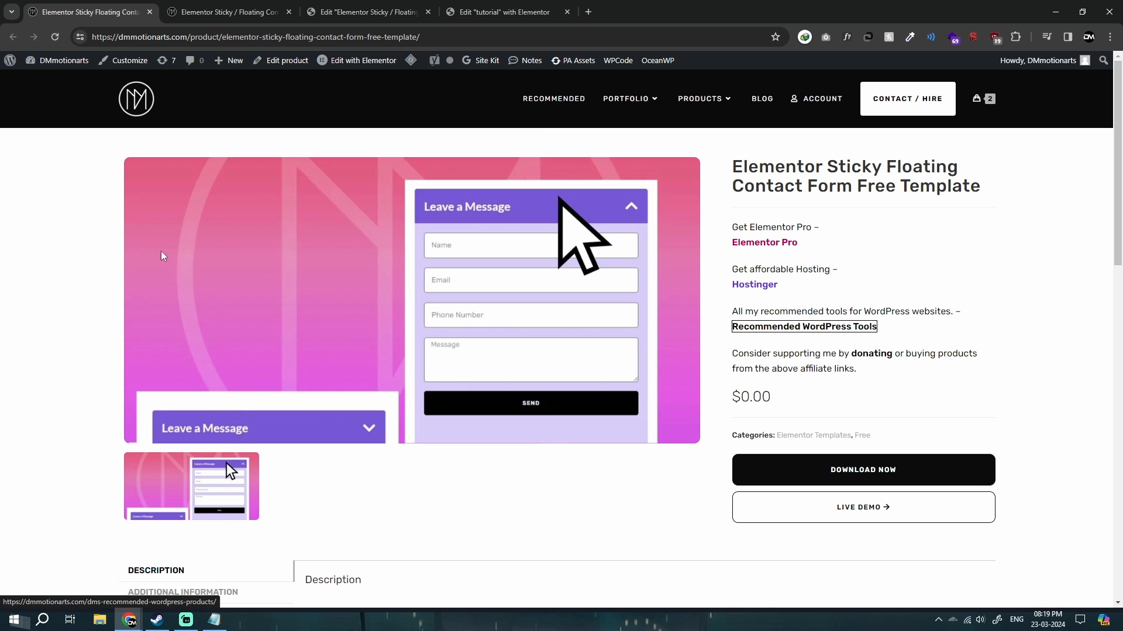
middle_click(77, 301)
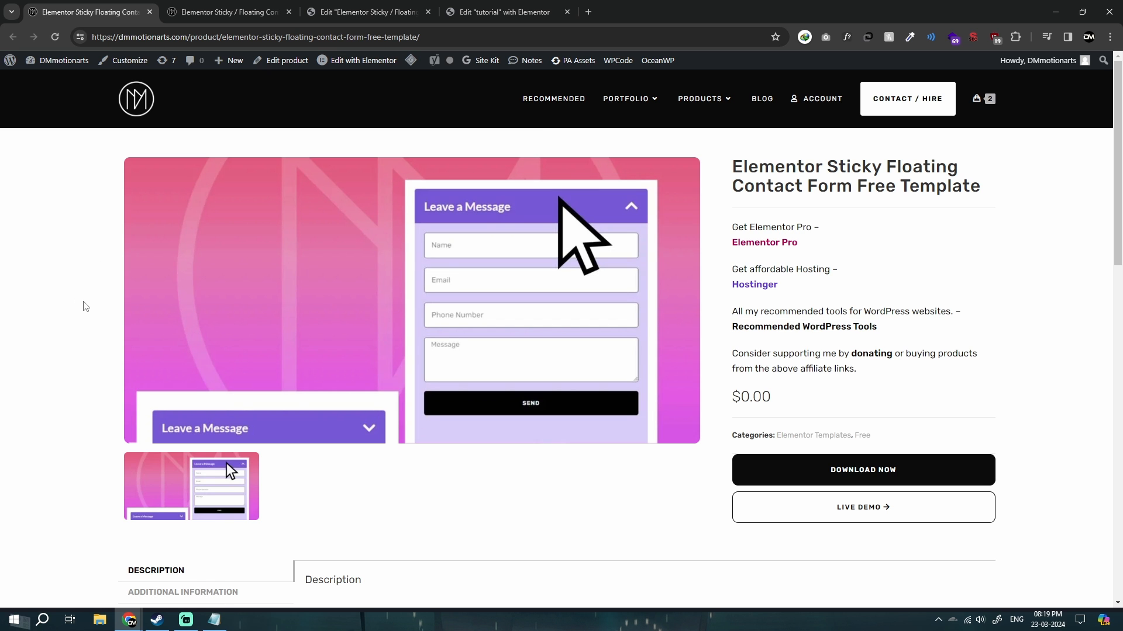
scroll(531, 371, down, 3)
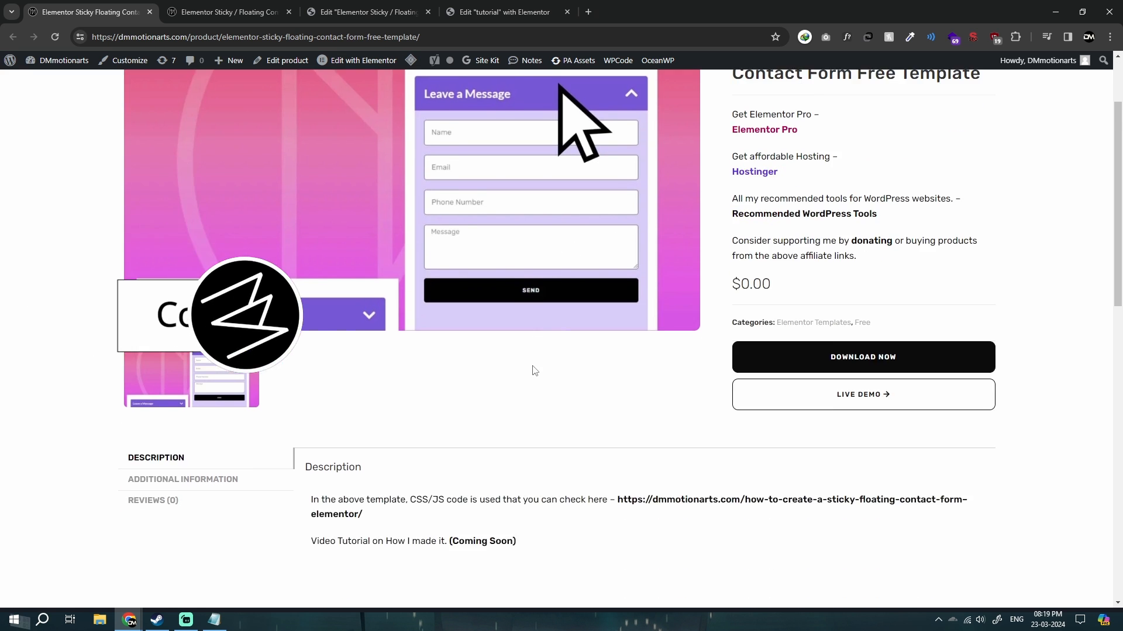
scroll(275, 417, up, 3)
middle_click(631, 475)
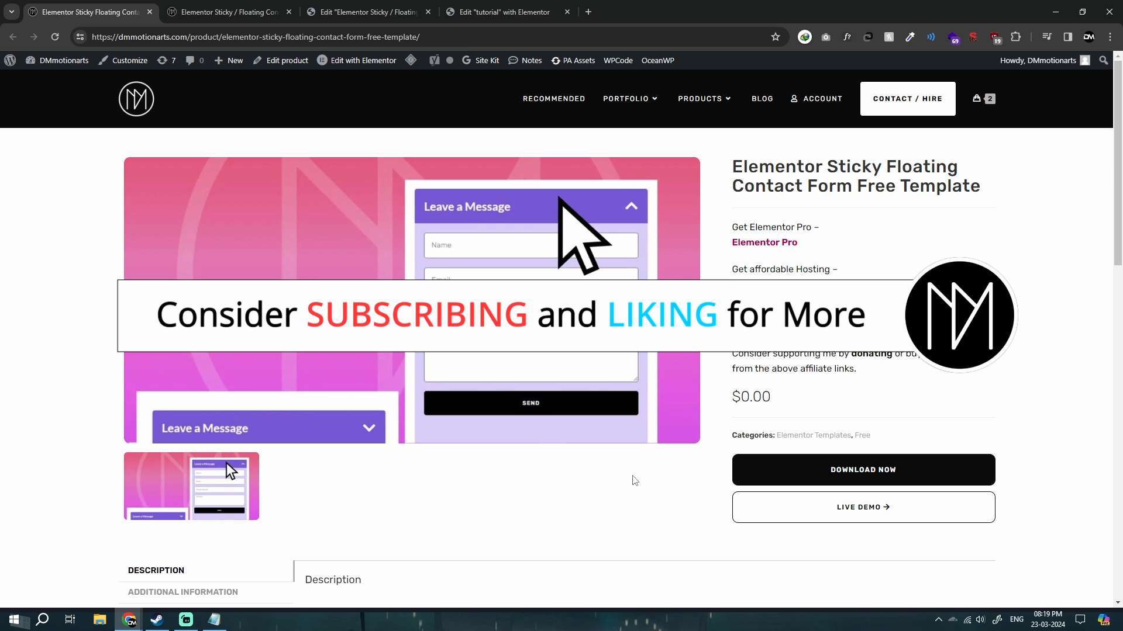
Test collapsing and expanding the Leave a Message form on the live demo page, and return to the product page.
click(221, 4)
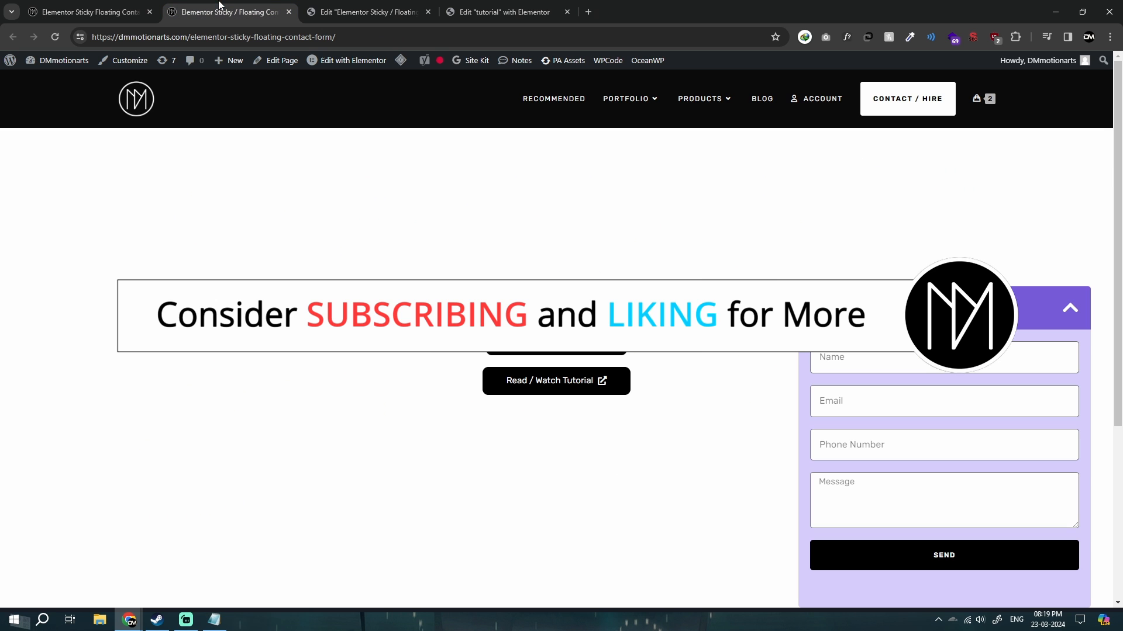
click(929, 309)
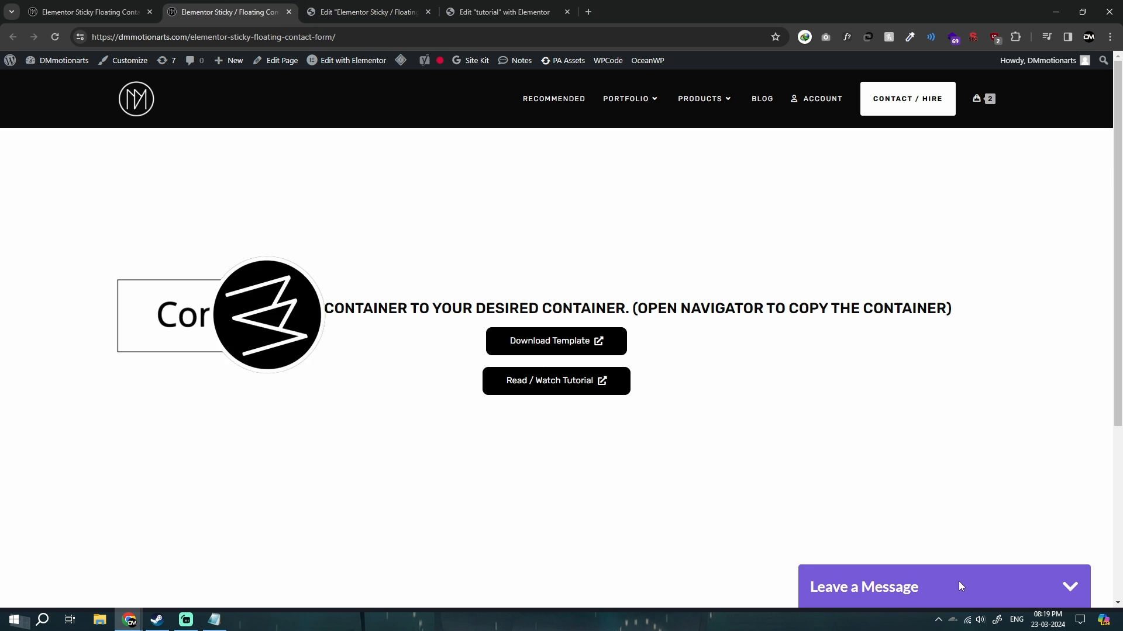
click(959, 586)
click(817, 304)
click(101, 5)
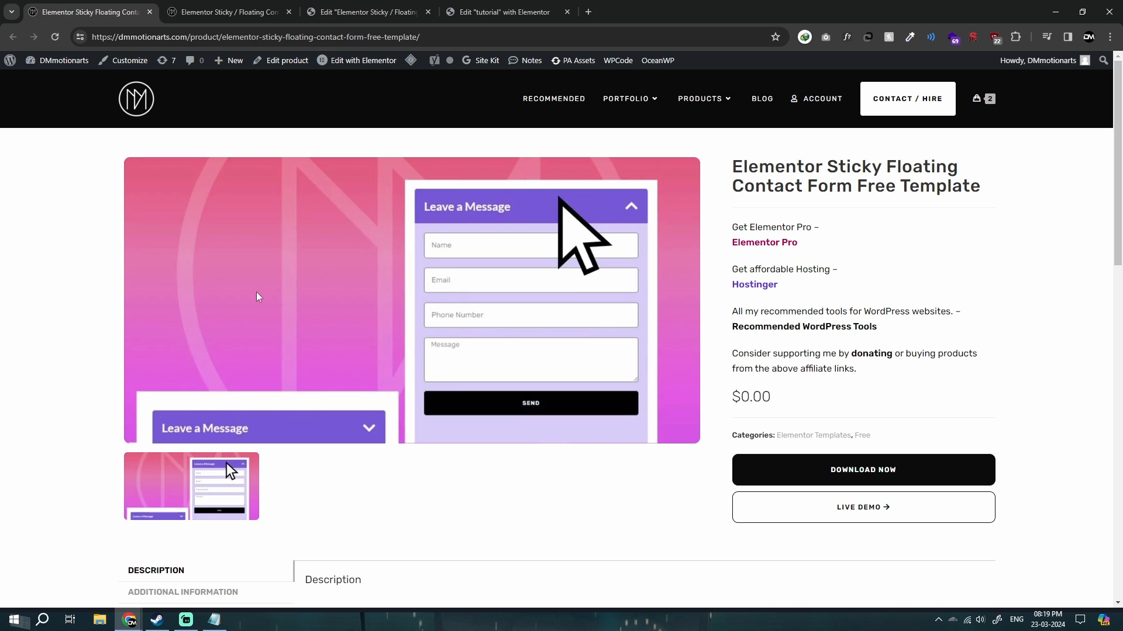
Show the floating contact form template in the Elementor editor and expand its main container in the page structure.
click(252, 5)
click(343, 6)
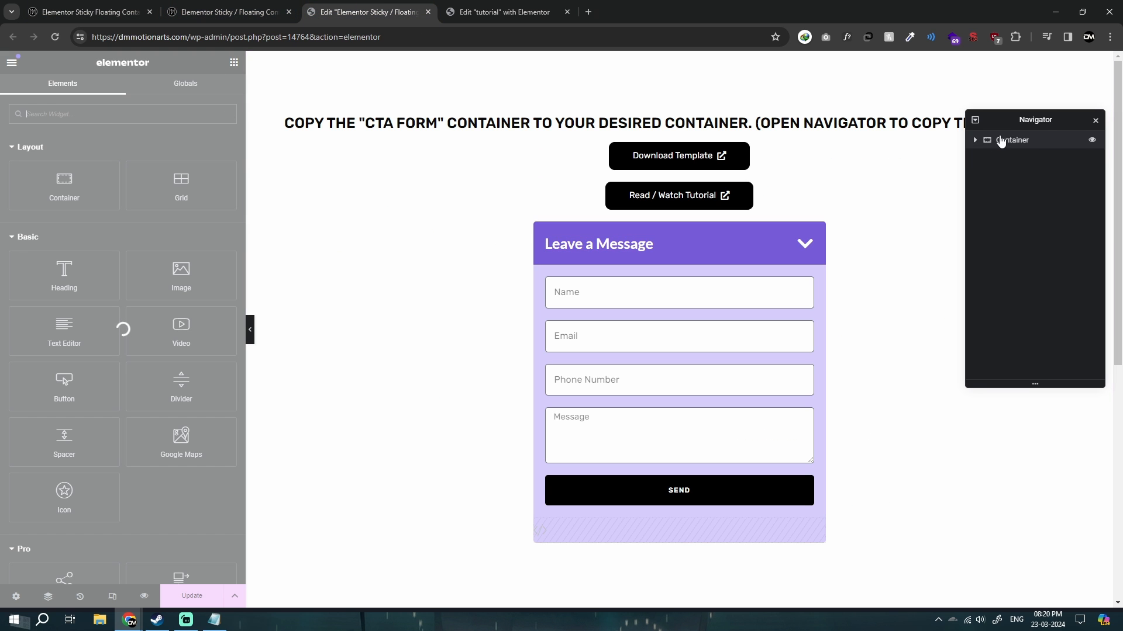
click(975, 140)
click(189, 3)
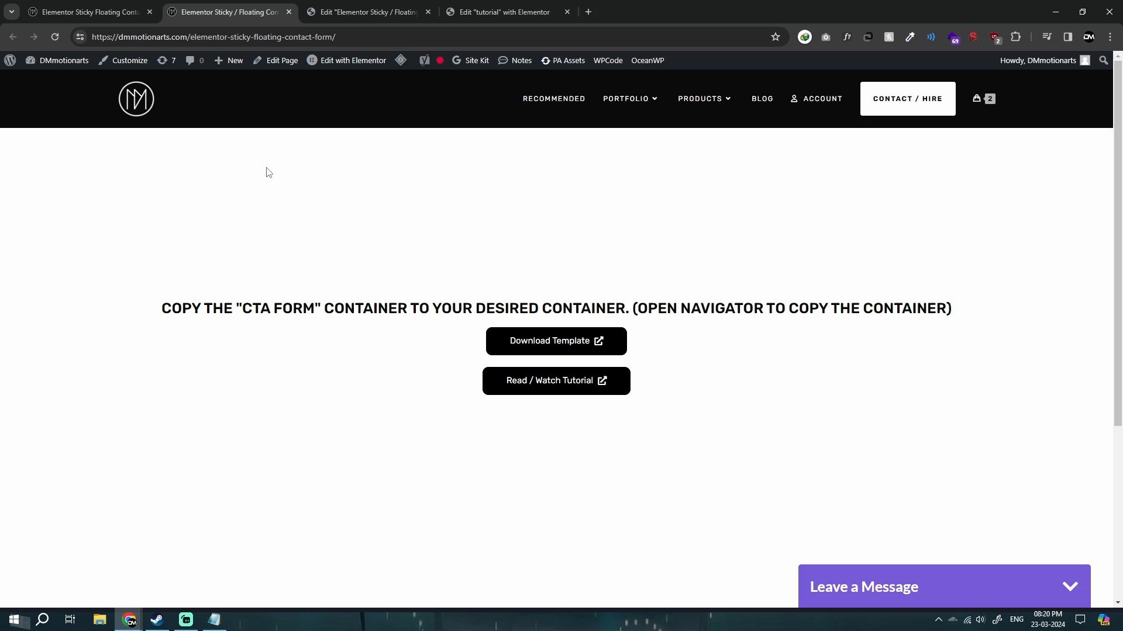
click(104, 4)
click(368, 8)
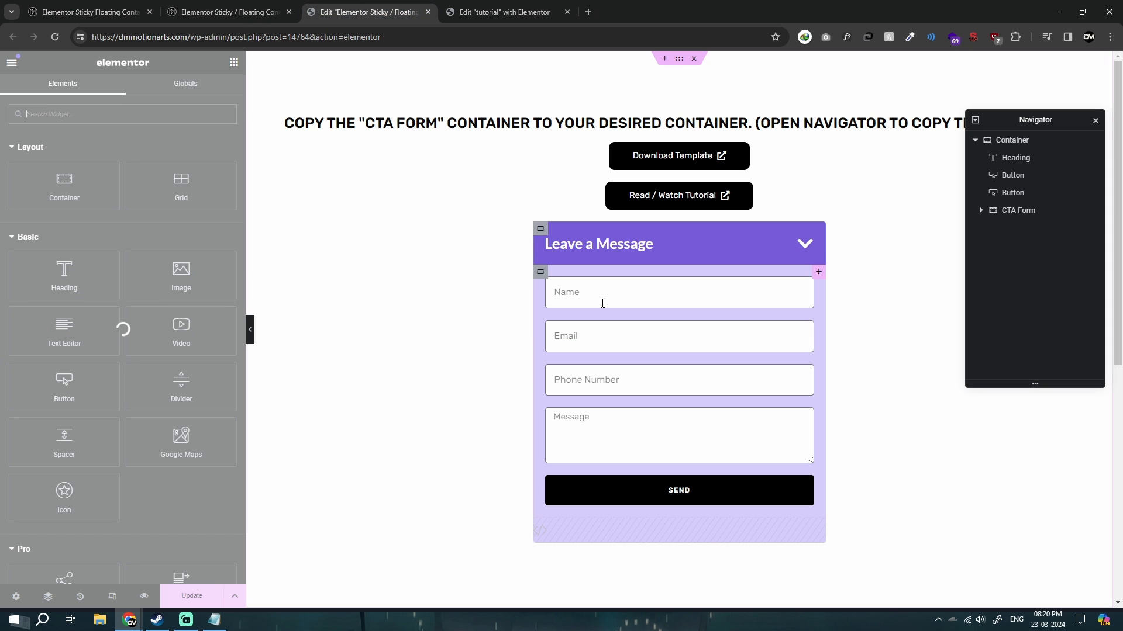
Select the CTA Form container in the template's structure and copy it.
drag(245, 302, 206, 304)
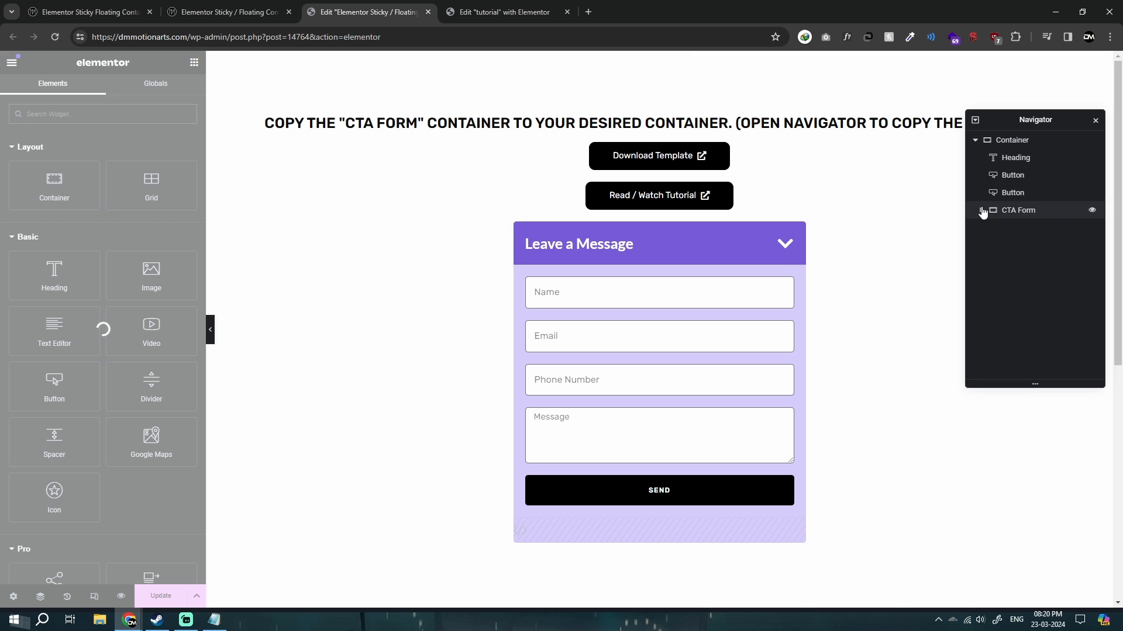
click(1014, 144)
click(1012, 213)
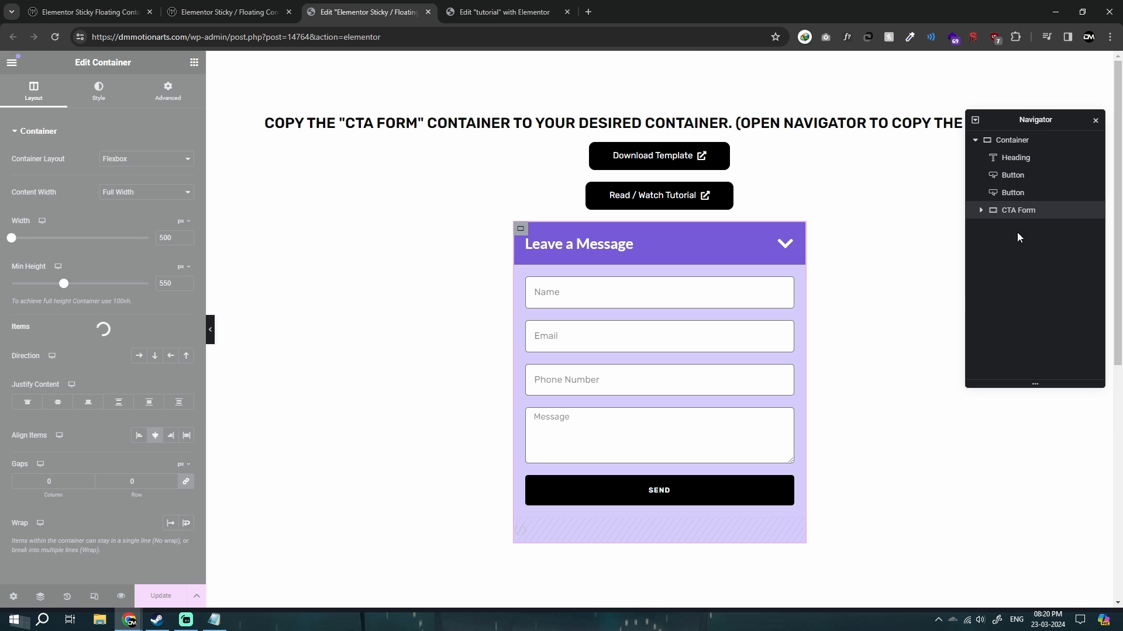
click(980, 212)
right_click(1003, 212)
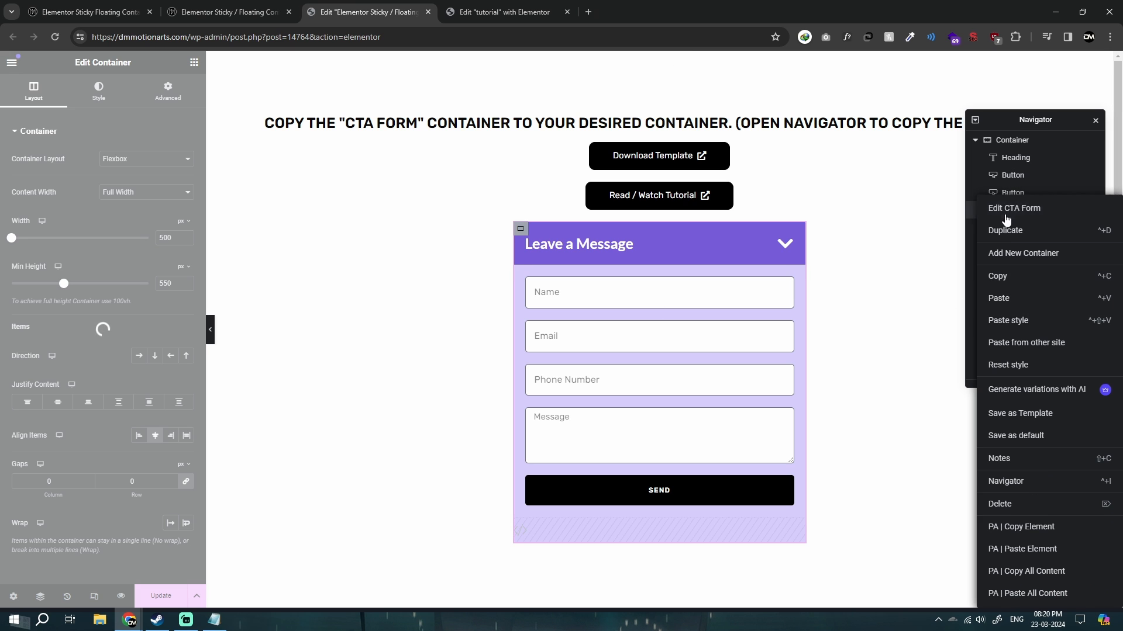
click(998, 277)
right_click(1009, 213)
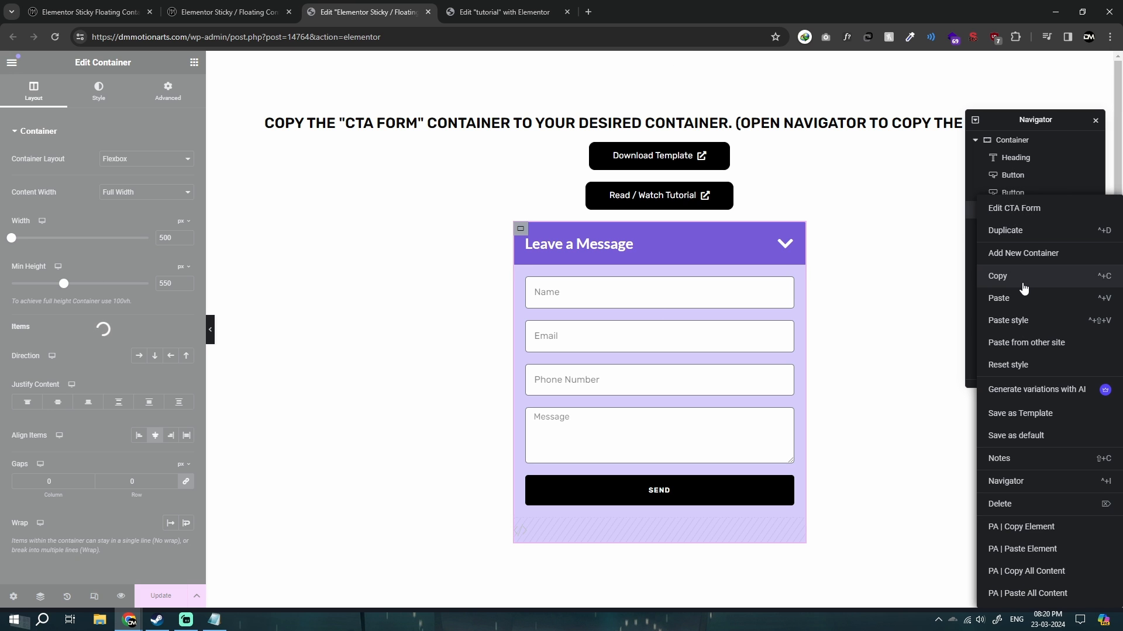
click(1023, 286)
right_click(1009, 213)
click(1014, 278)
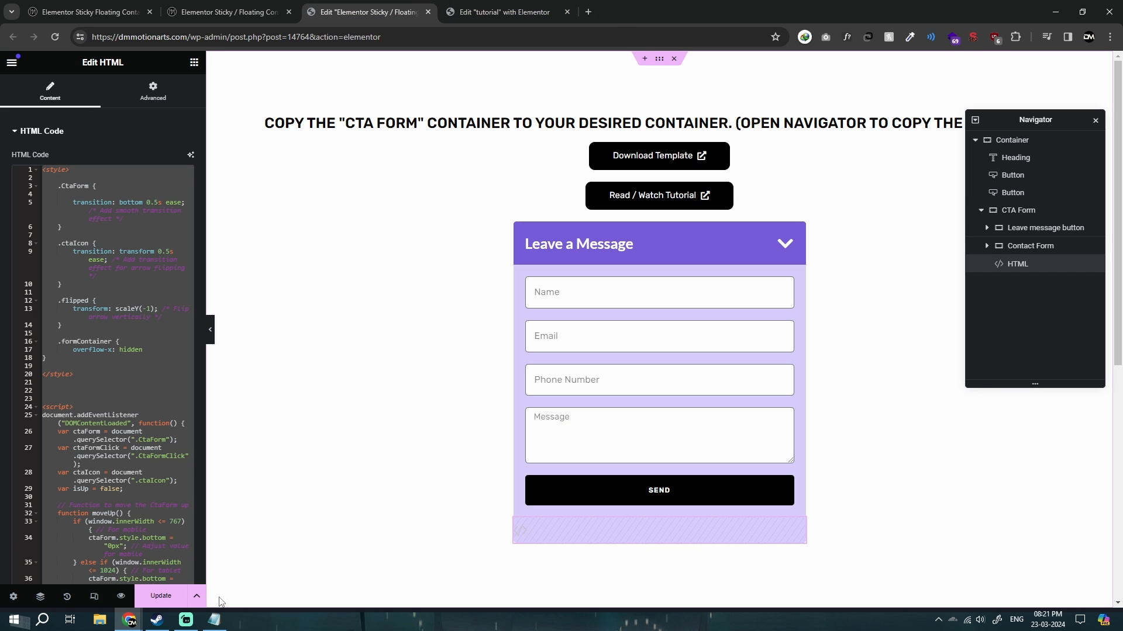
Examine the form's style and script code in Notepad and in the template's HTML widget.
click(214, 619)
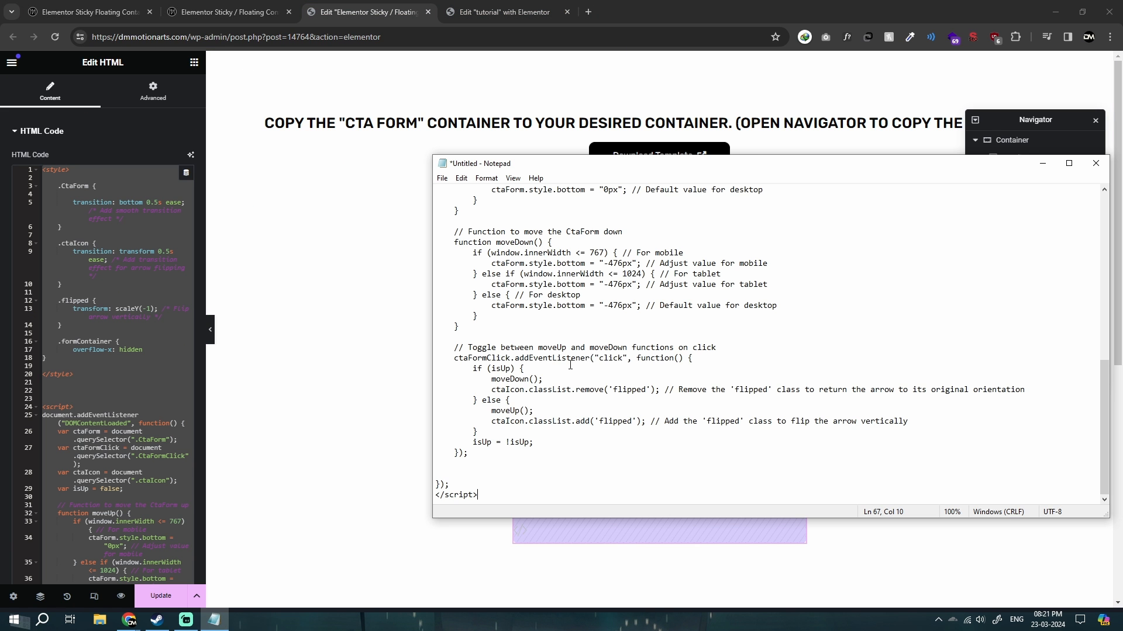
scroll(571, 365, up, 13)
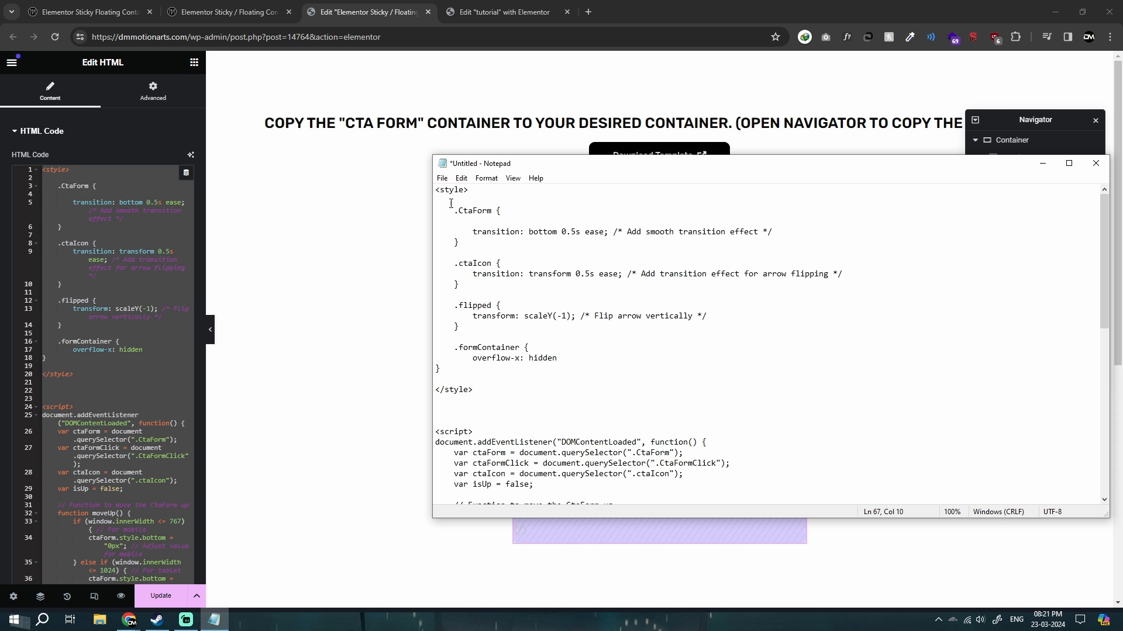
drag(437, 189, 557, 315)
click(557, 314)
scroll(526, 352, down, 8)
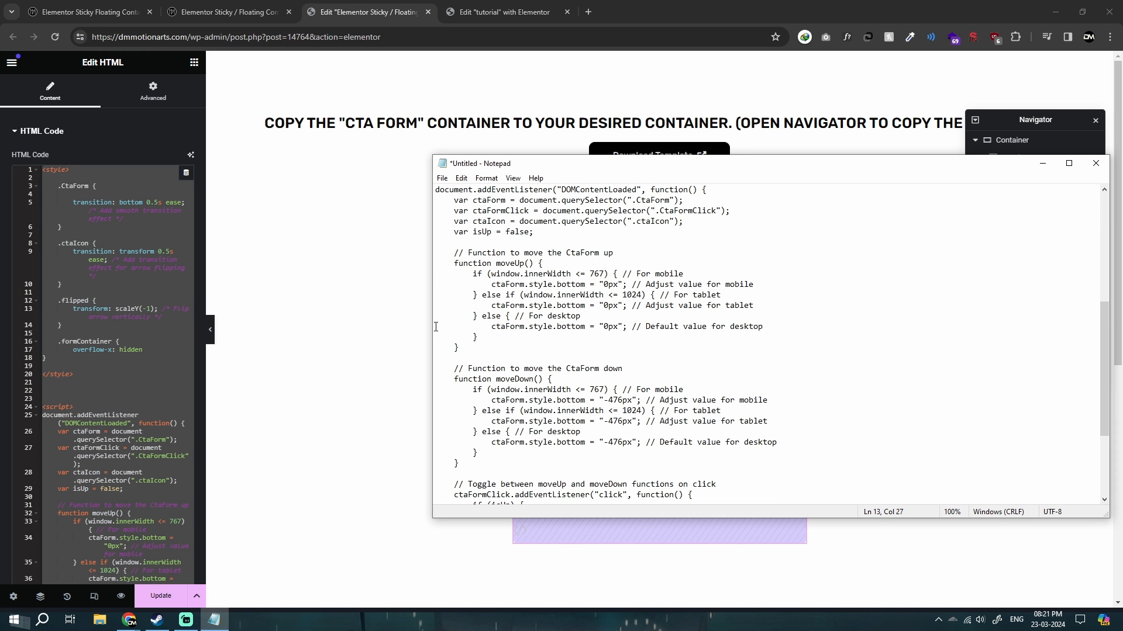
click(146, 316)
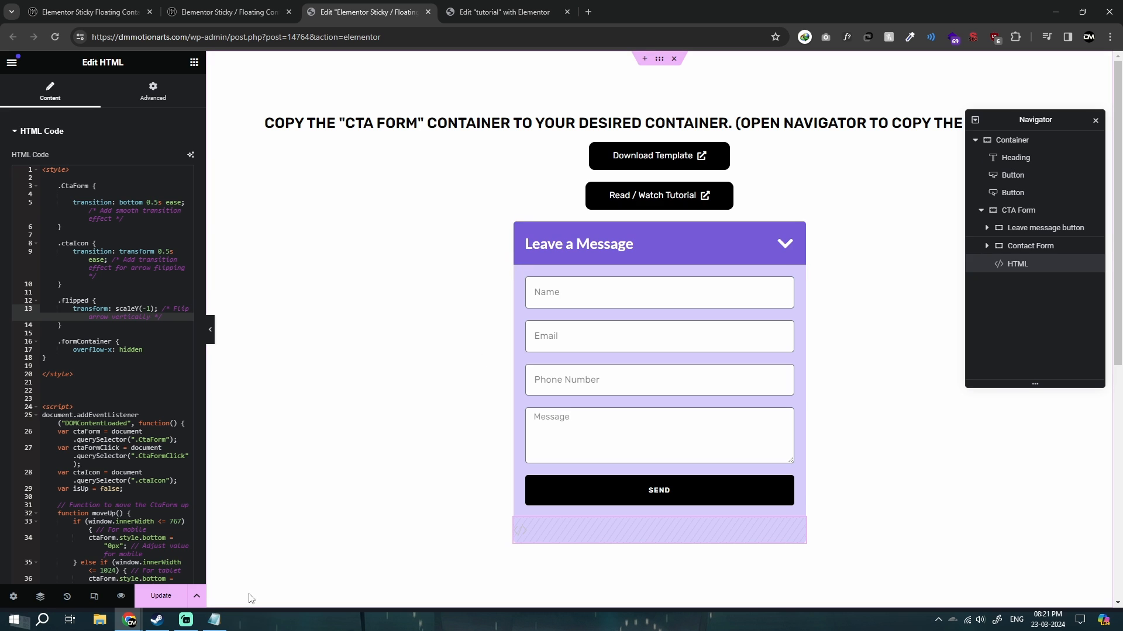
click(214, 619)
click(350, 398)
click(214, 620)
click(386, 292)
Add a new flexbox container at the end of the "tutorial" page and nest a second container inside it.
click(501, 11)
click(375, 12)
click(504, 11)
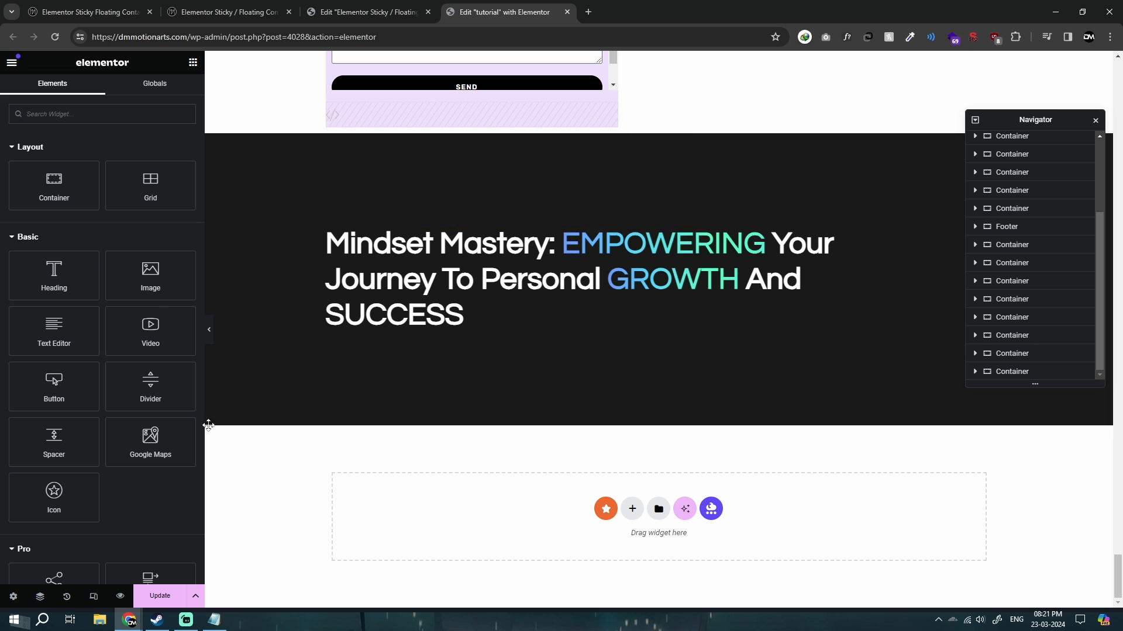
click(632, 509)
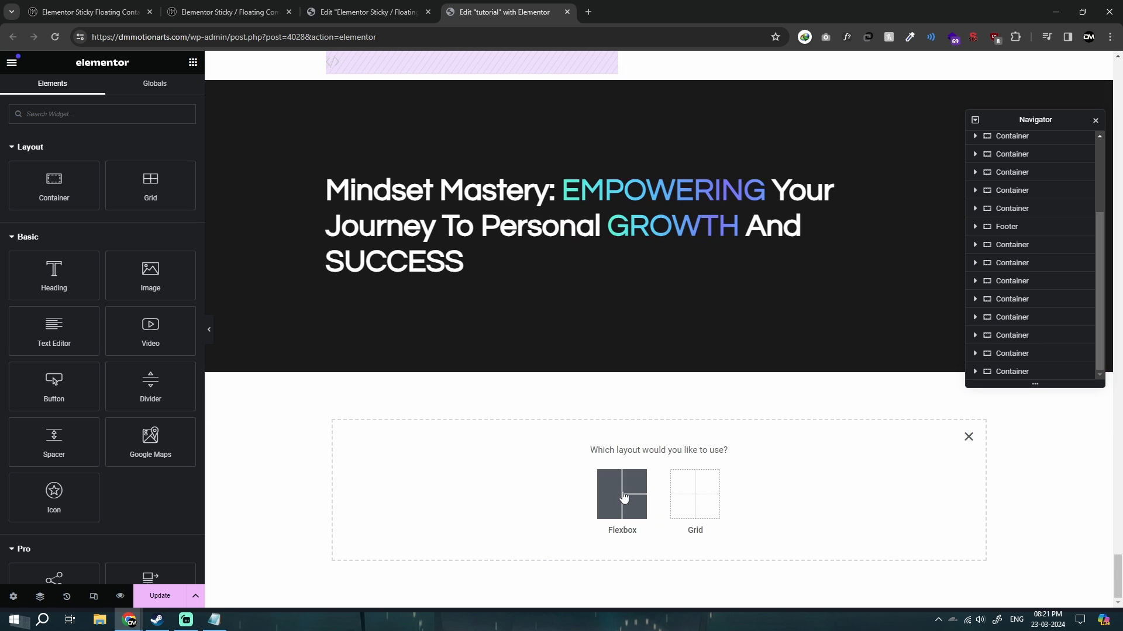
click(620, 493)
click(513, 487)
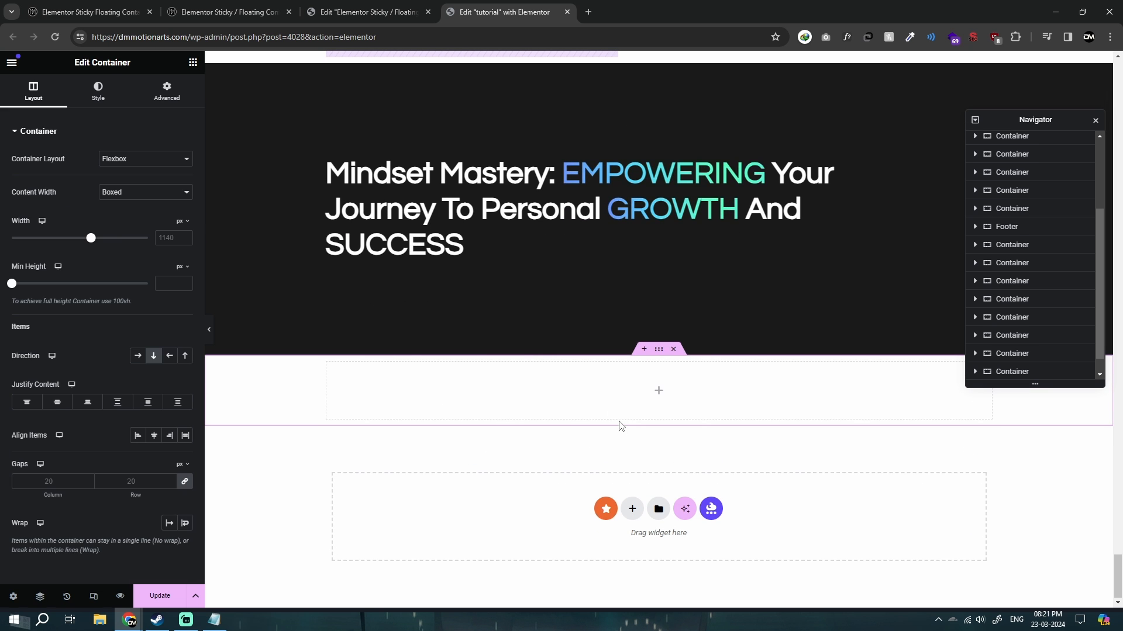
click(193, 62)
drag(54, 186, 385, 394)
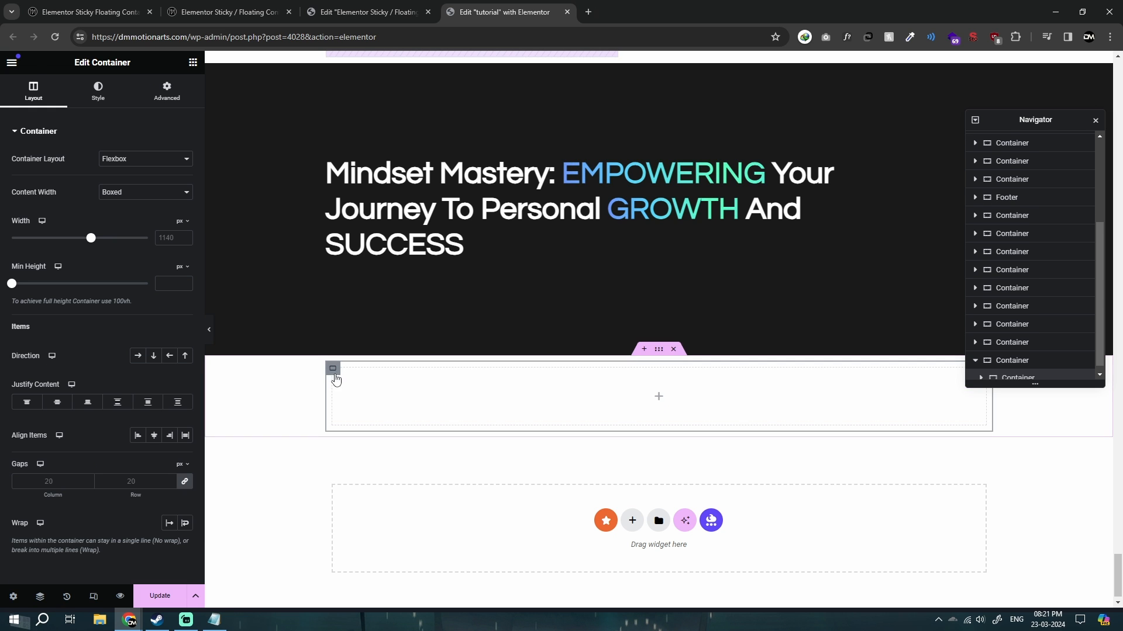
Set the nested container's content width to Full Width and its width to 500 px.
click(145, 191)
click(138, 214)
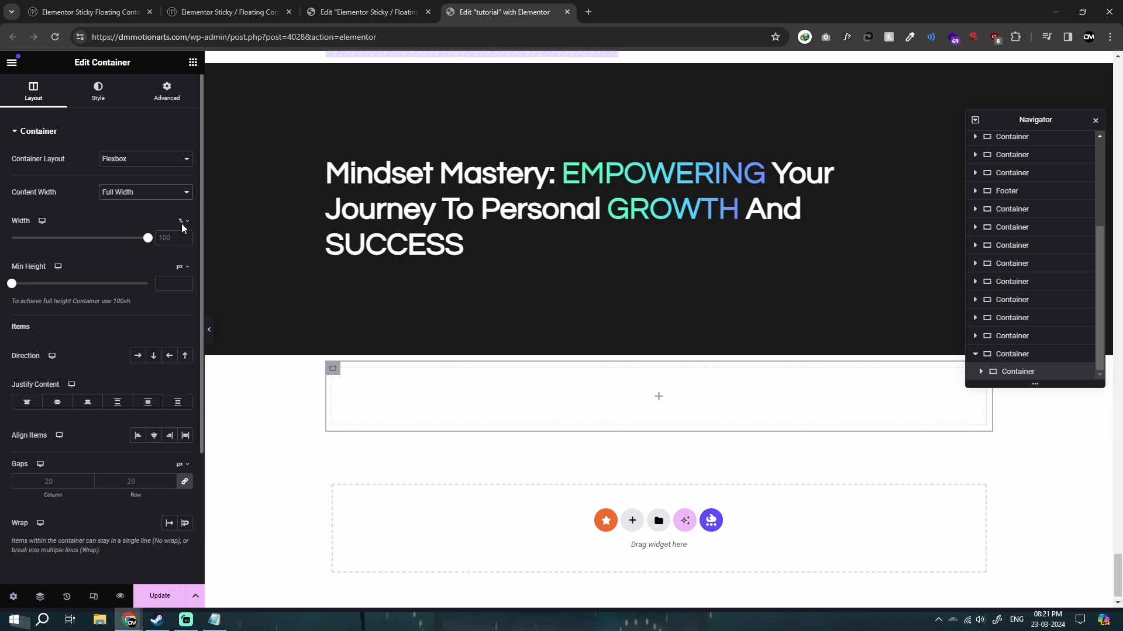
click(181, 221)
click(166, 238)
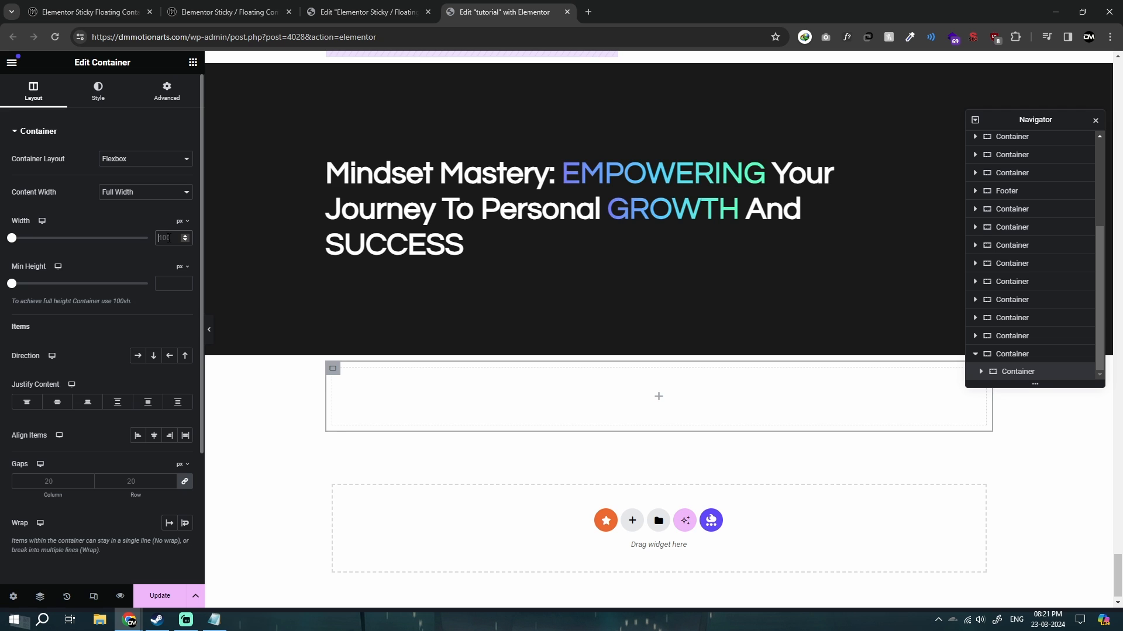
text(500)
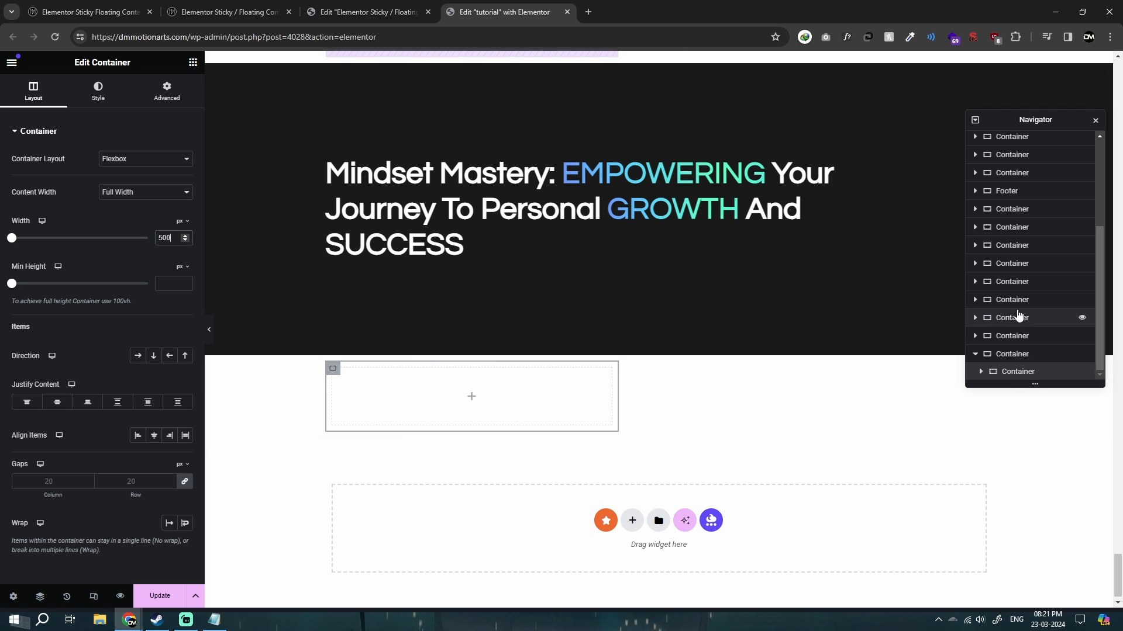
Rename the nested 500 px container as Main Form in the page structure.
drag(1018, 122, 907, 68)
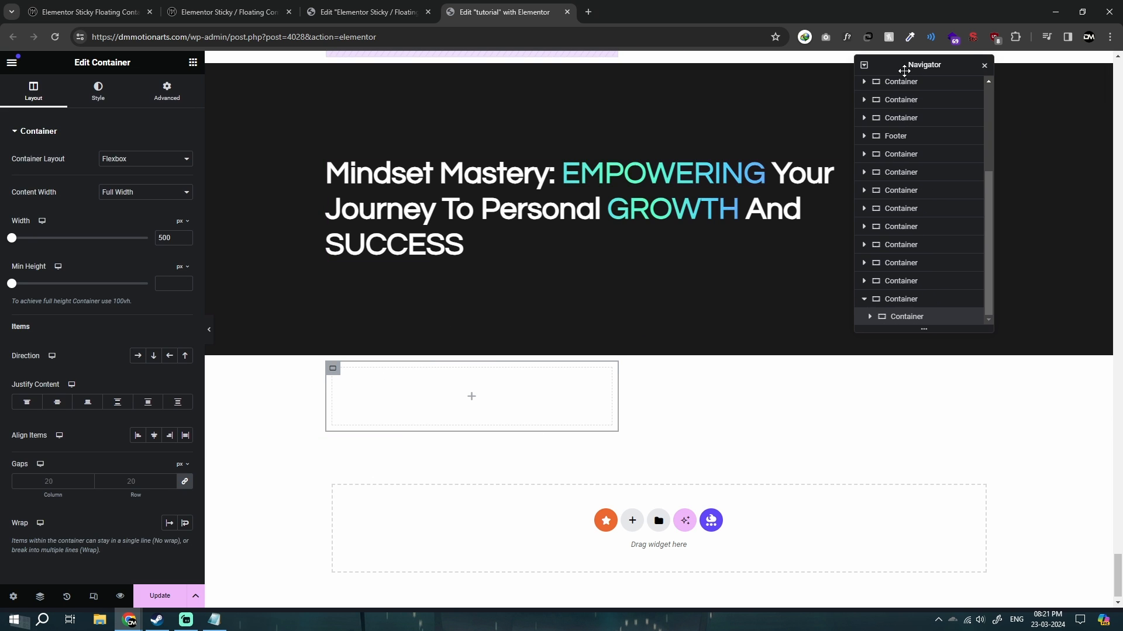
double_click(908, 317)
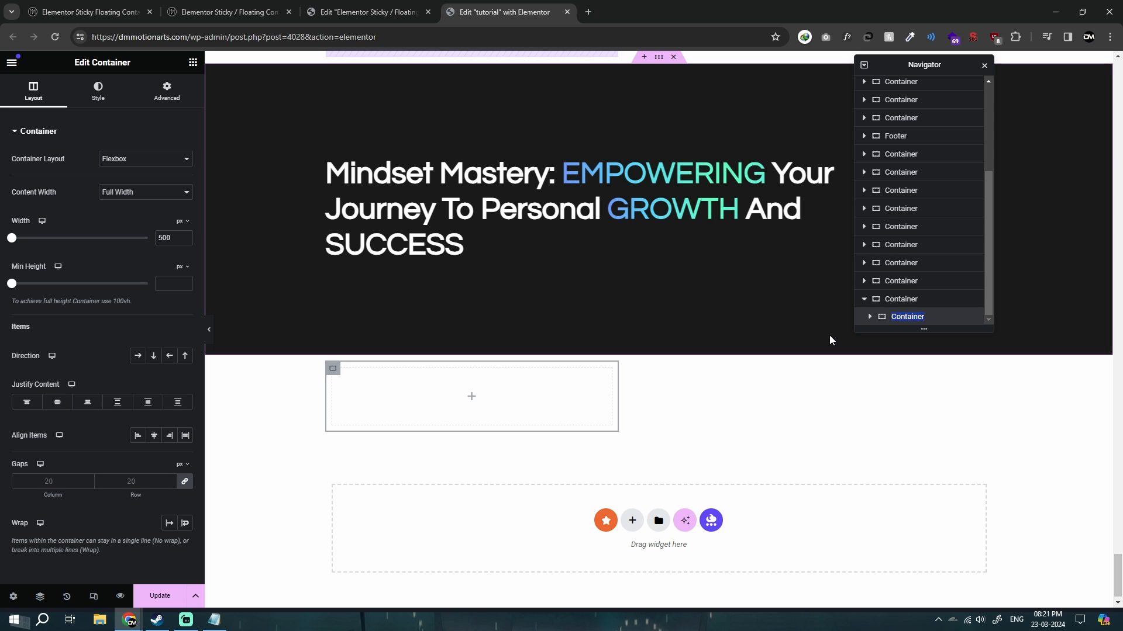
text(Main Form)
key(Return)
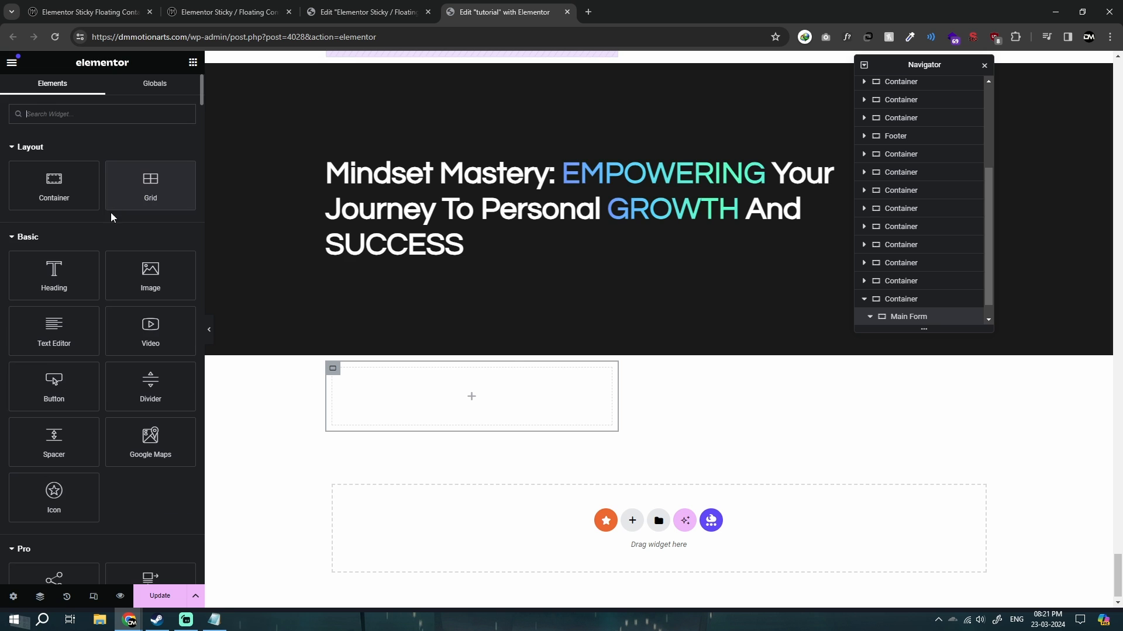
Add another container inside Main Form and, following the template's structure, rename it as Form Click.
drag(88, 199, 374, 401)
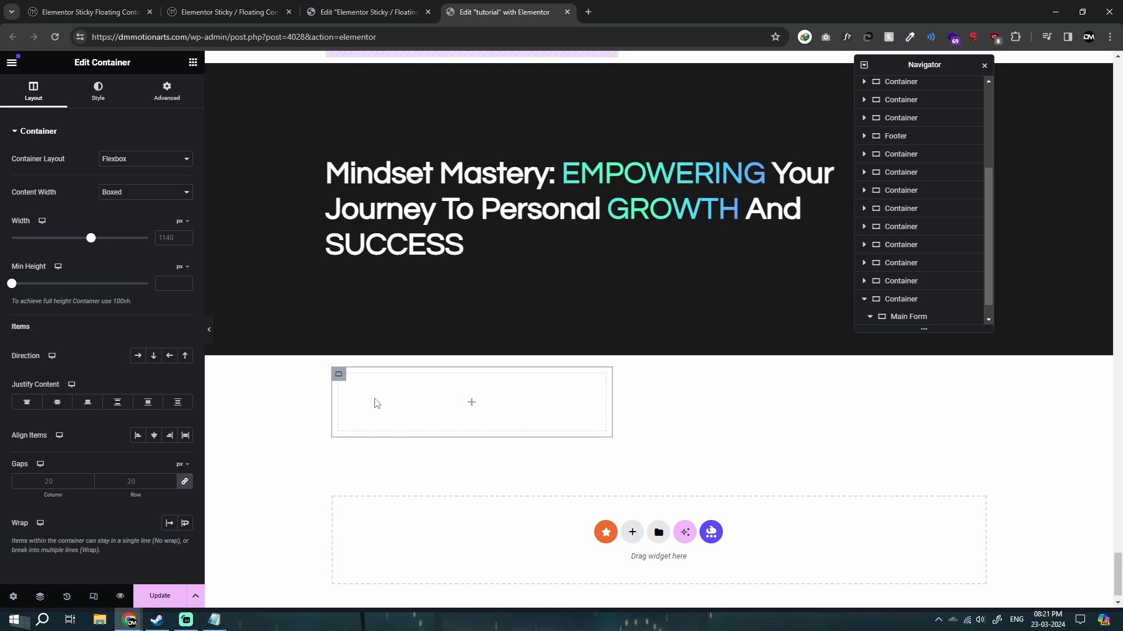
click(326, 5)
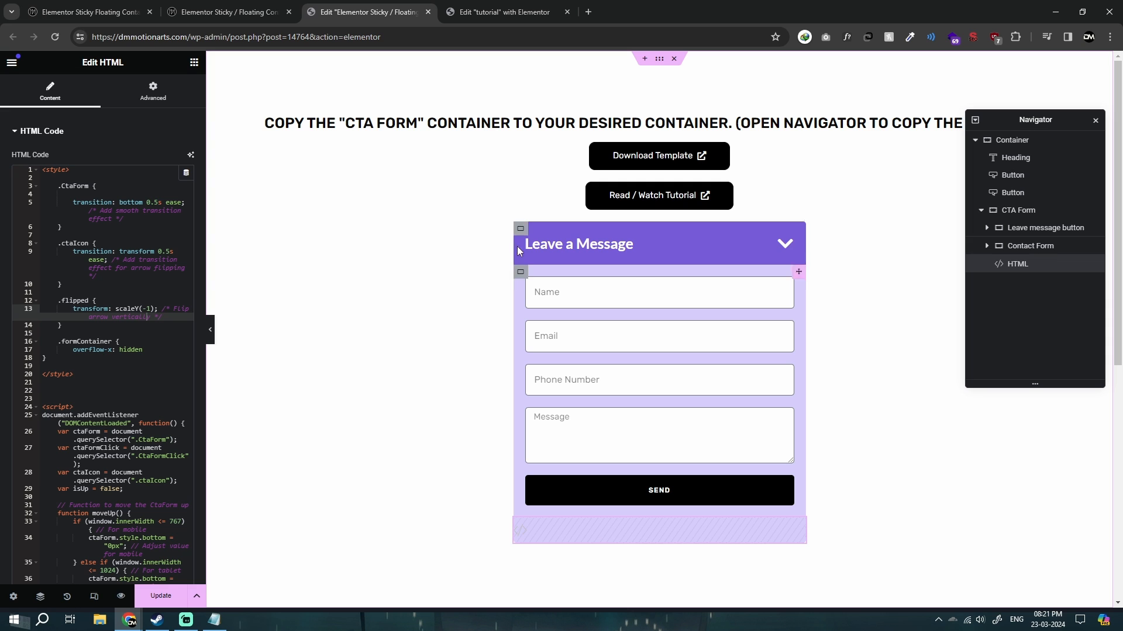
key(ctrl+Tab)
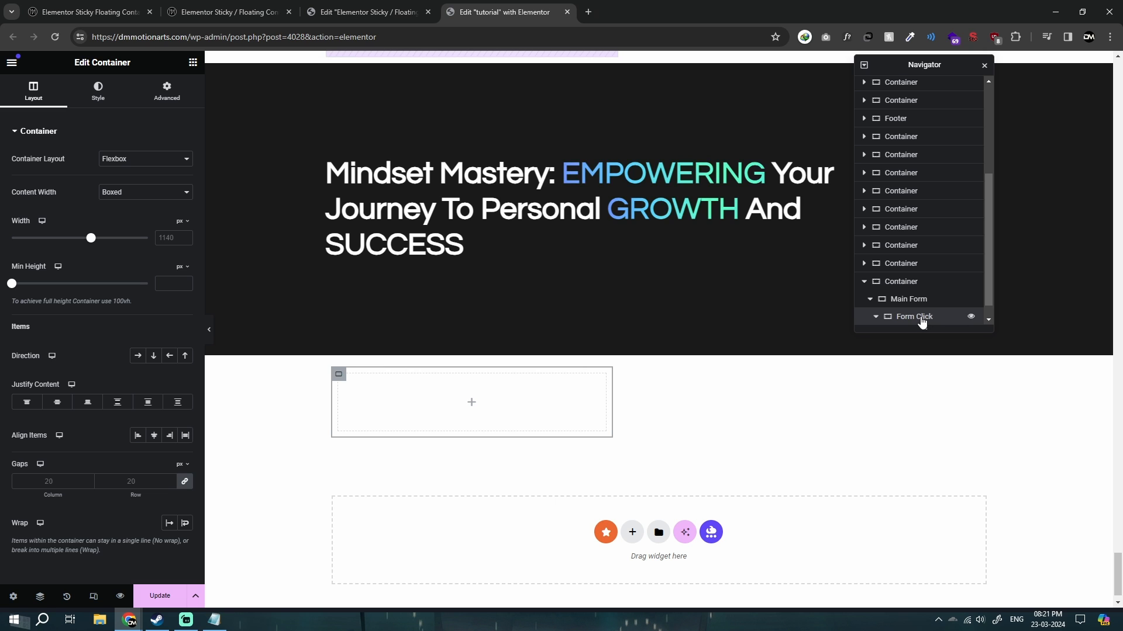
Give the Main Form container a classic background in violet-blue, #685AFF.
click(327, 370)
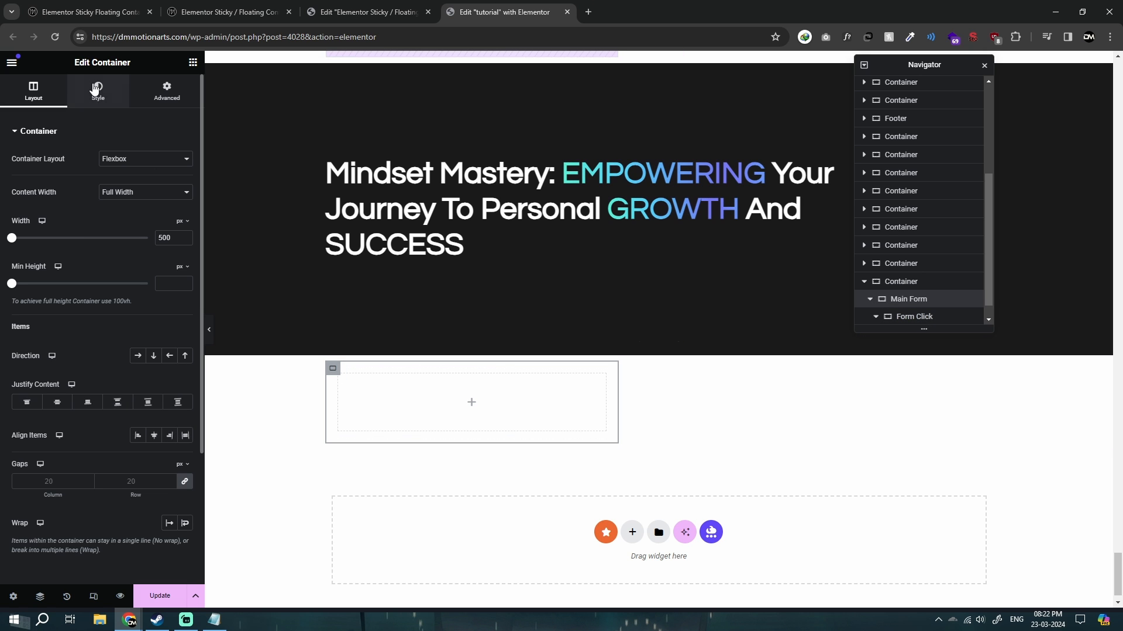
click(98, 91)
click(138, 183)
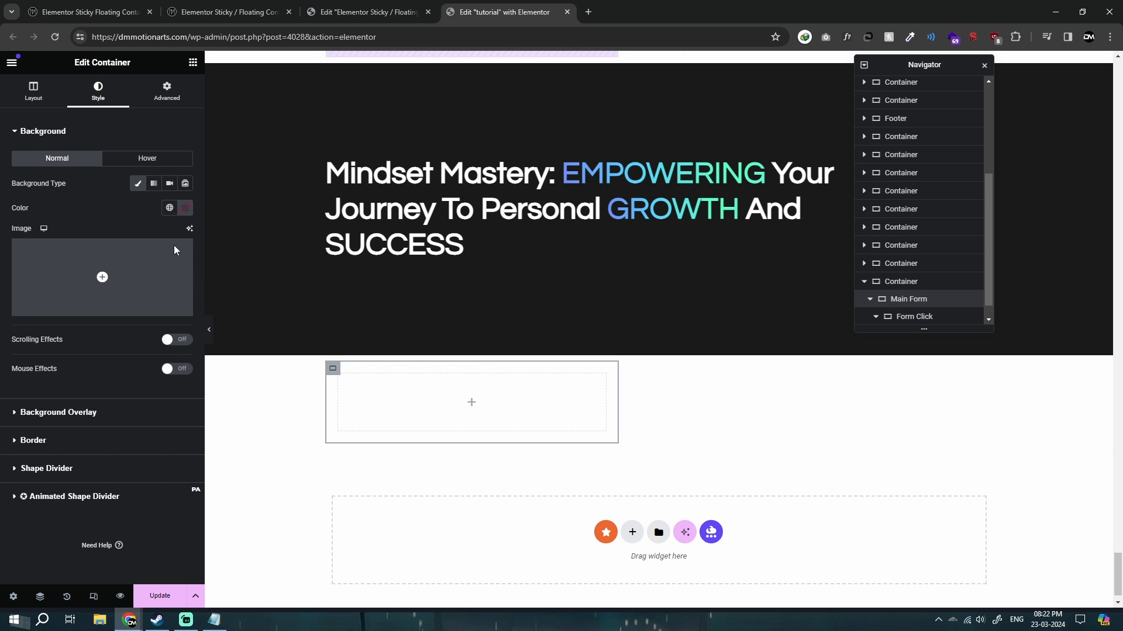
click(185, 207)
text(#FF9595)
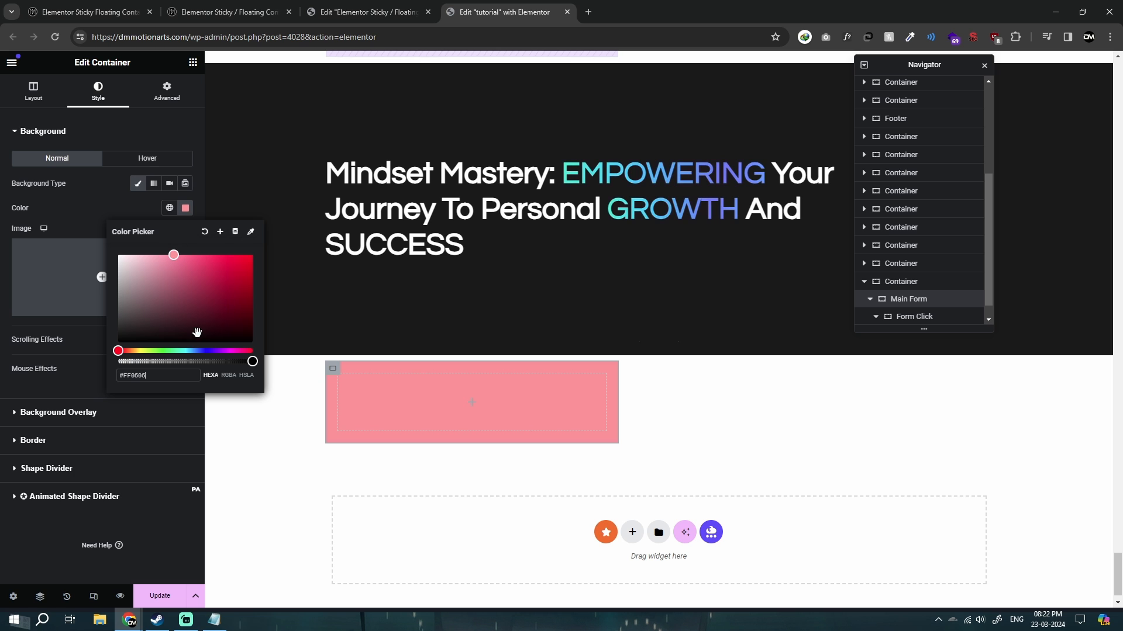
drag(197, 350, 211, 351)
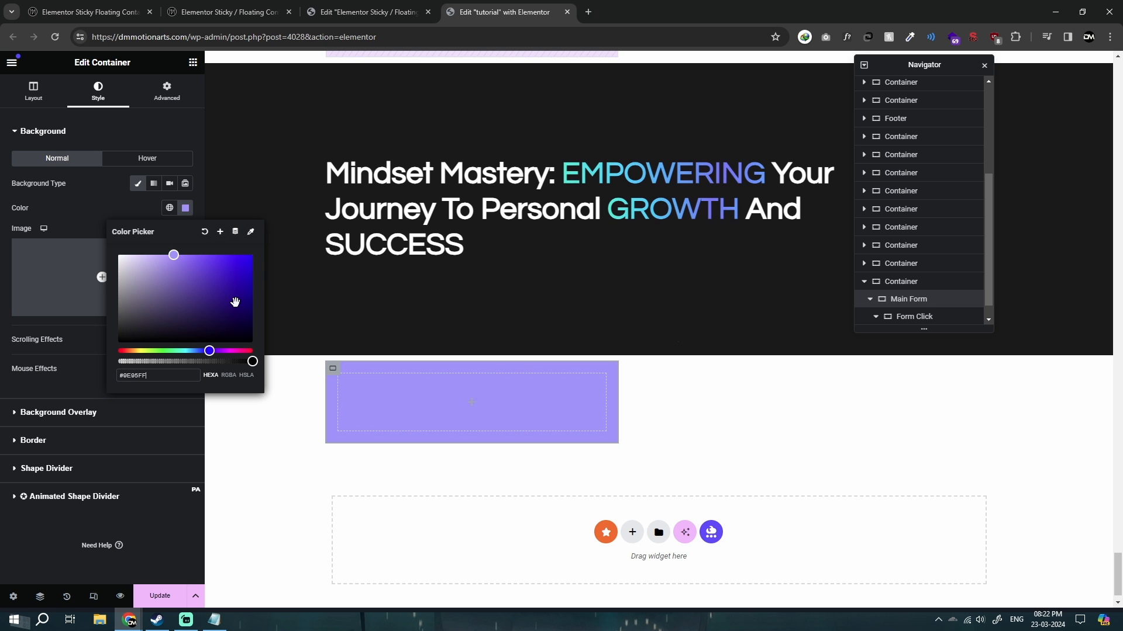
mouse_move(251, 284)
mouse_down()
mouse_move(185, 263)
mouse_move(204, 253)
mouse_up()
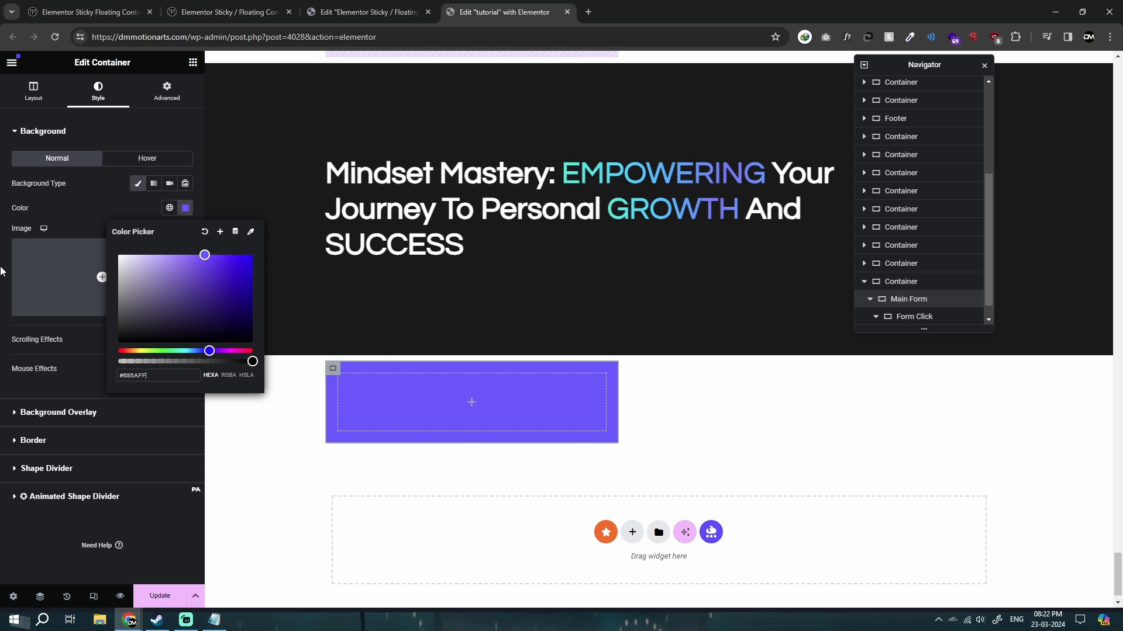
click(367, 375)
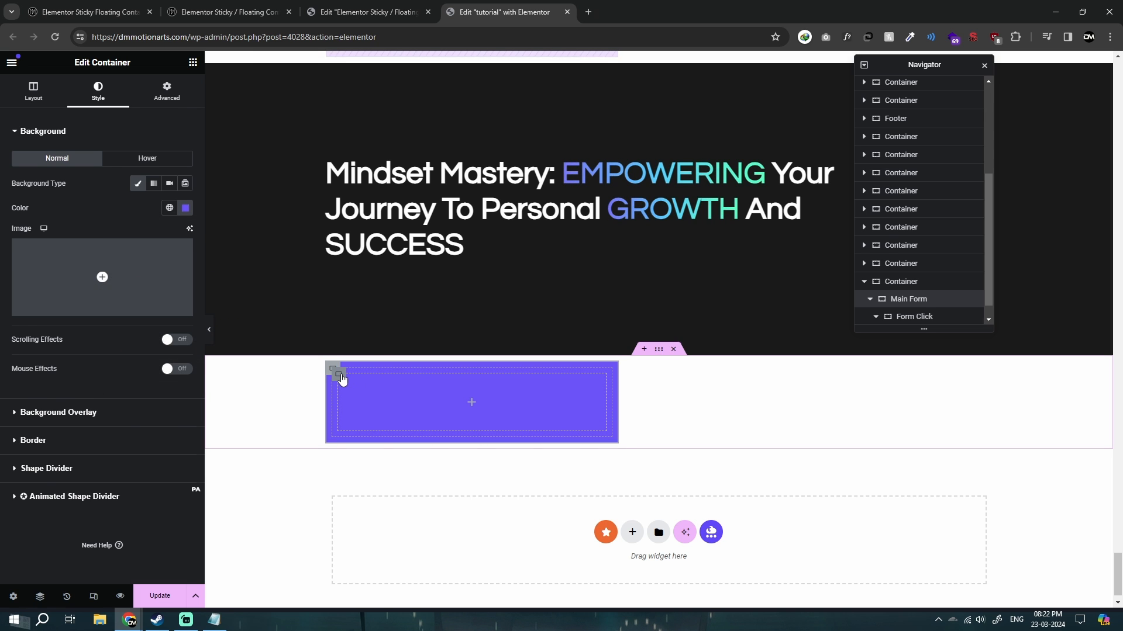
Give the Form Click container a classic background in light periwinkle, #9196FF.
click(338, 376)
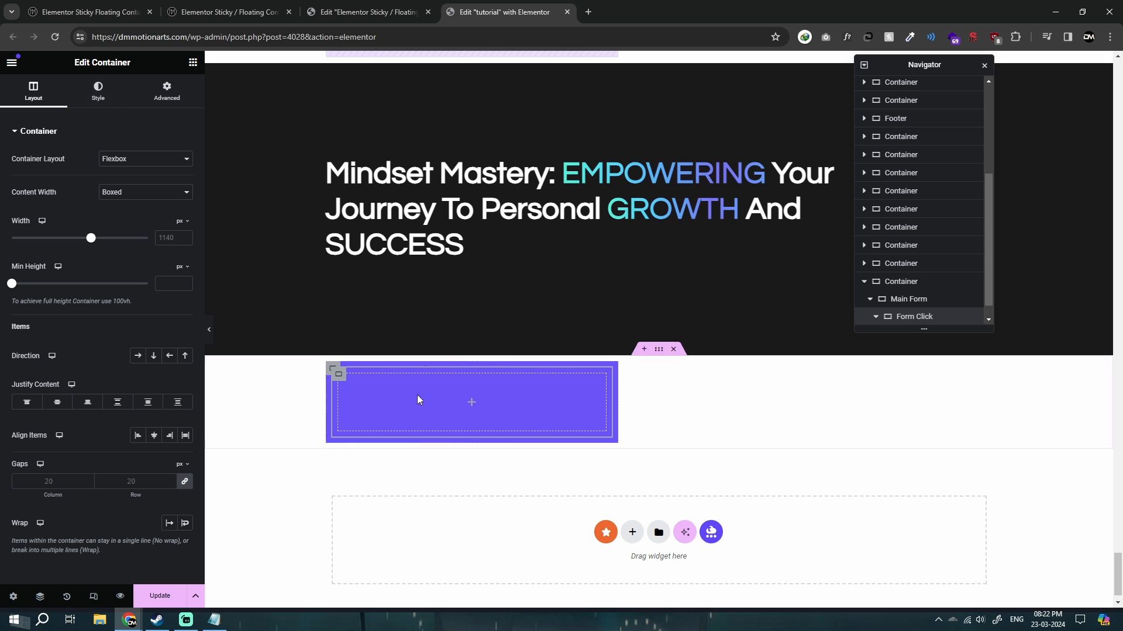
click(97, 91)
click(138, 183)
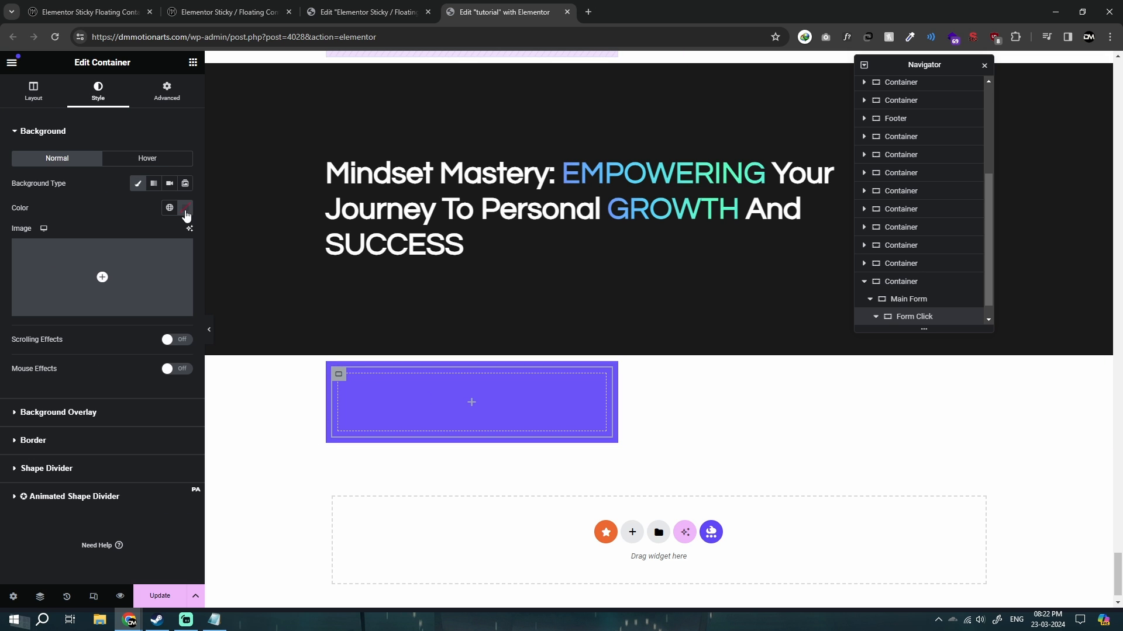
click(185, 208)
click(175, 254)
drag(155, 351, 206, 351)
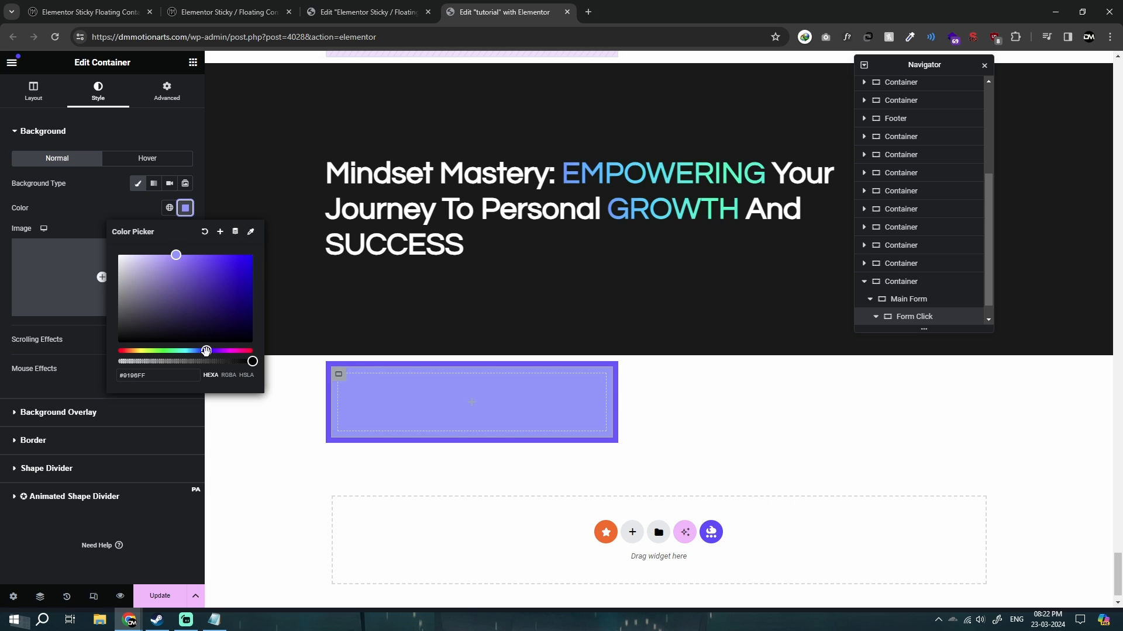
click(2, 322)
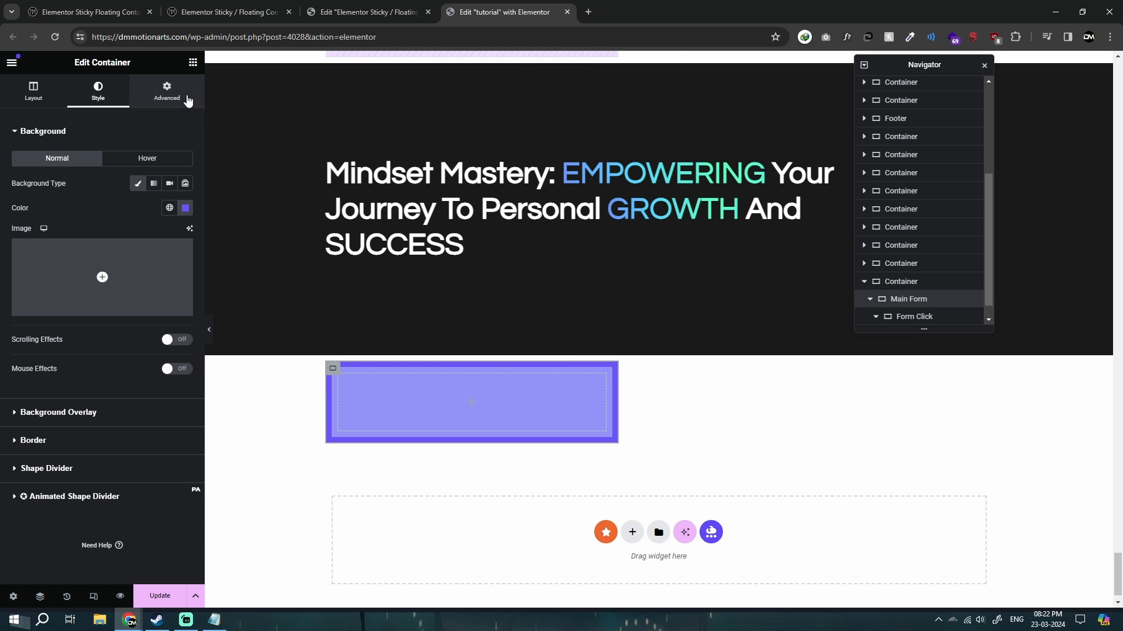
Set the Main Form container's padding to 0 px on all sides.
click(168, 93)
text(10)
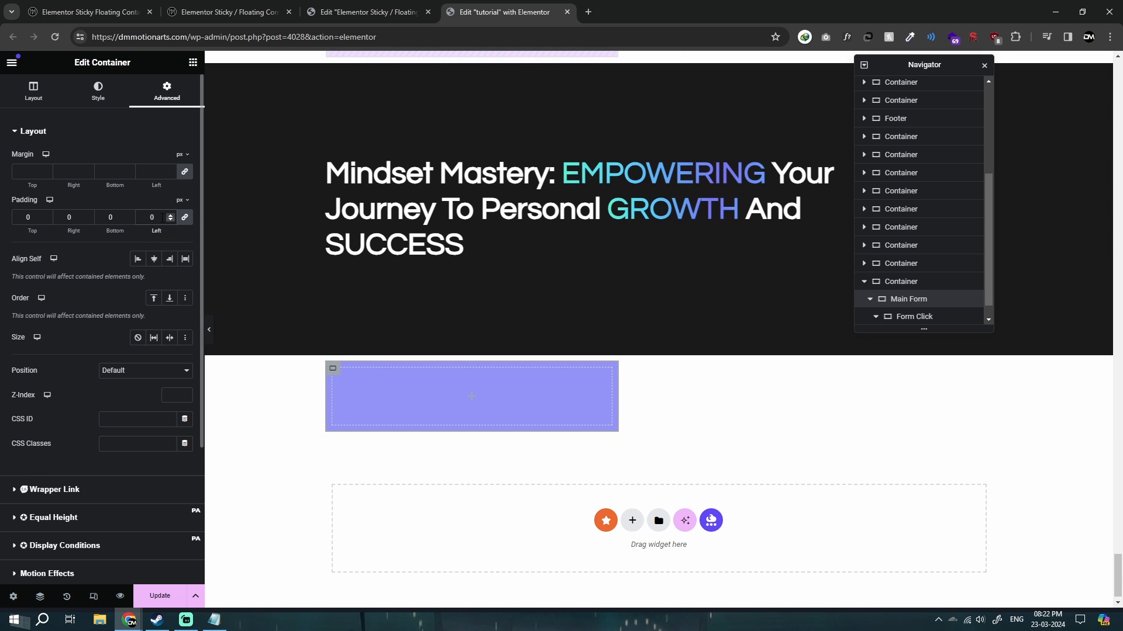
key(BackSpace)
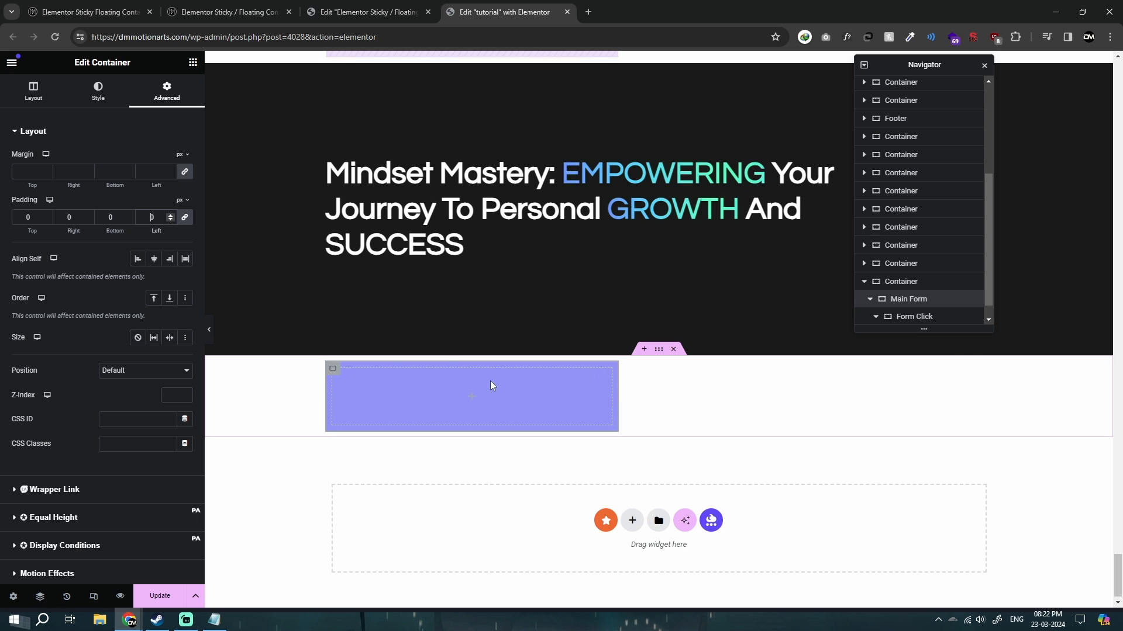
Select the Form Click container in the page structure and set its items' direction to a horizontal row.
click(335, 373)
click(960, 296)
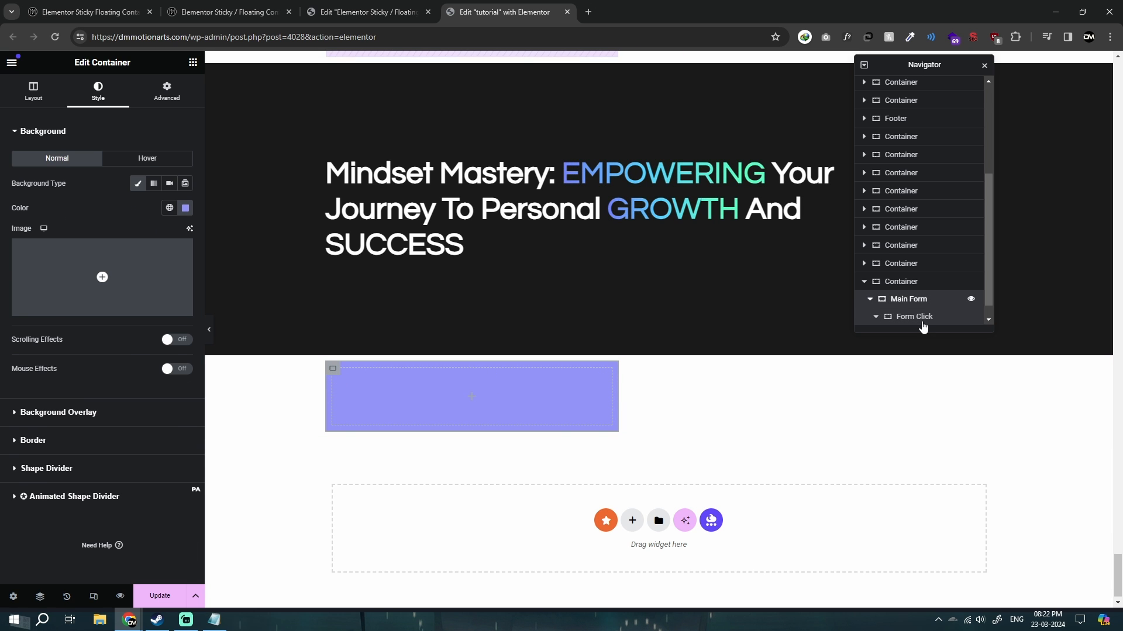
click(338, 368)
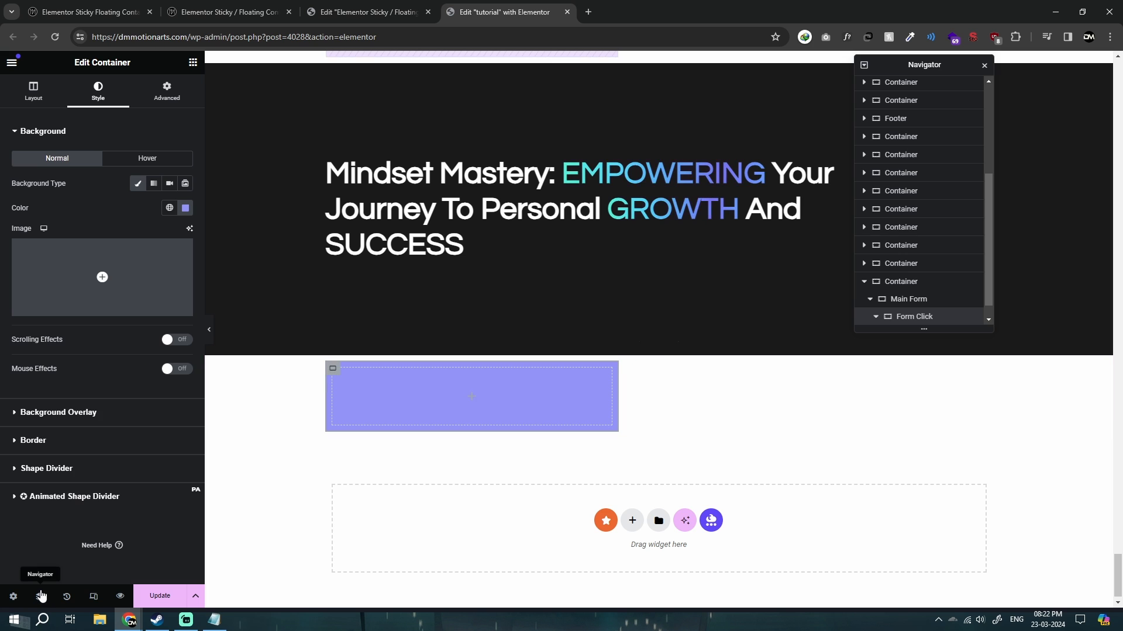
click(39, 597)
click(40, 596)
click(912, 319)
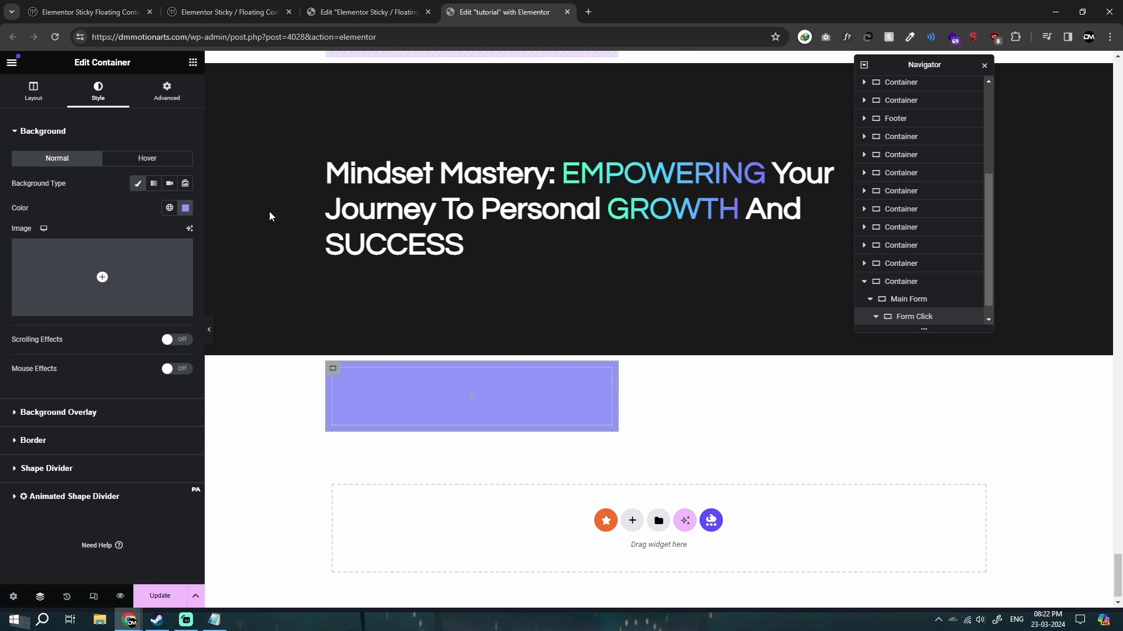
click(193, 62)
click(916, 318)
click(50, 100)
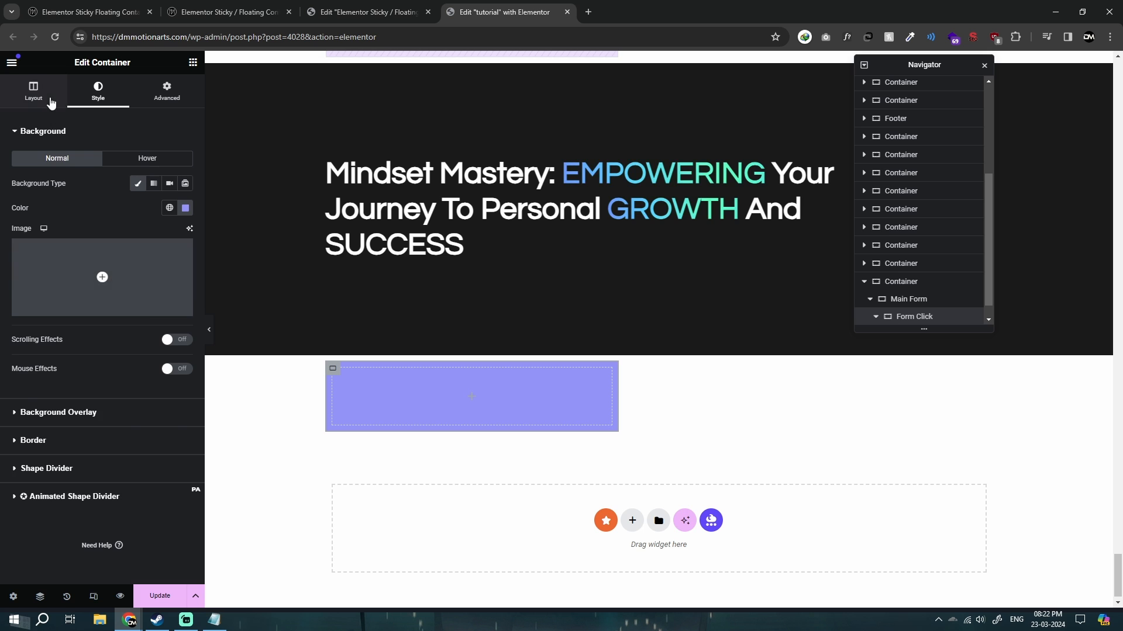
click(136, 357)
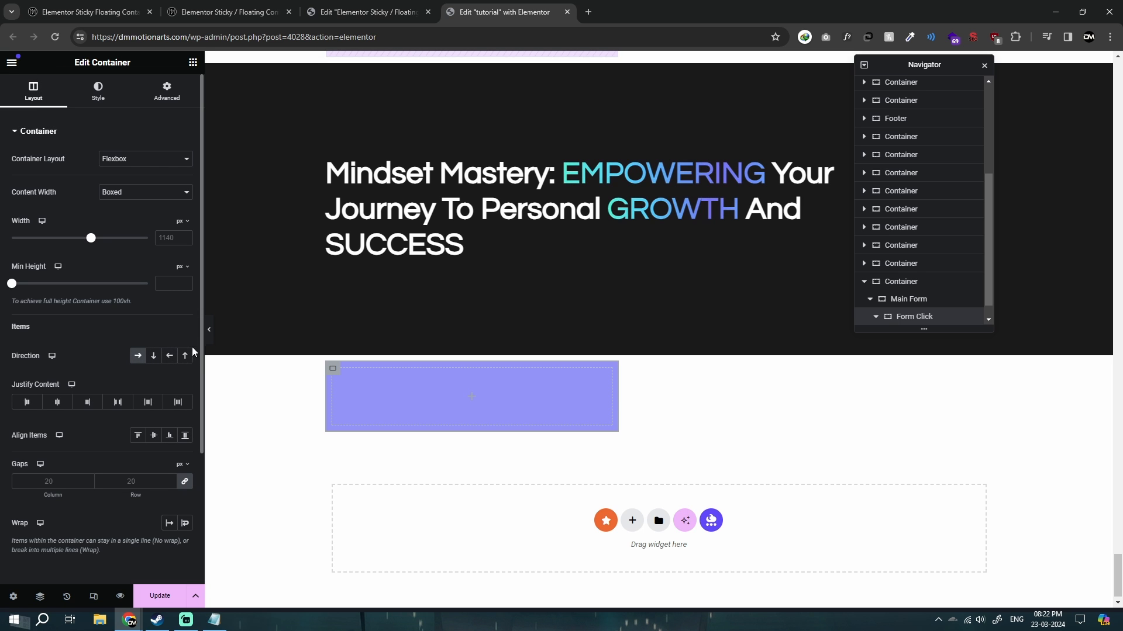
Add a Heading widget inside the Form Click container and set its title to "Leave a Message".
click(193, 63)
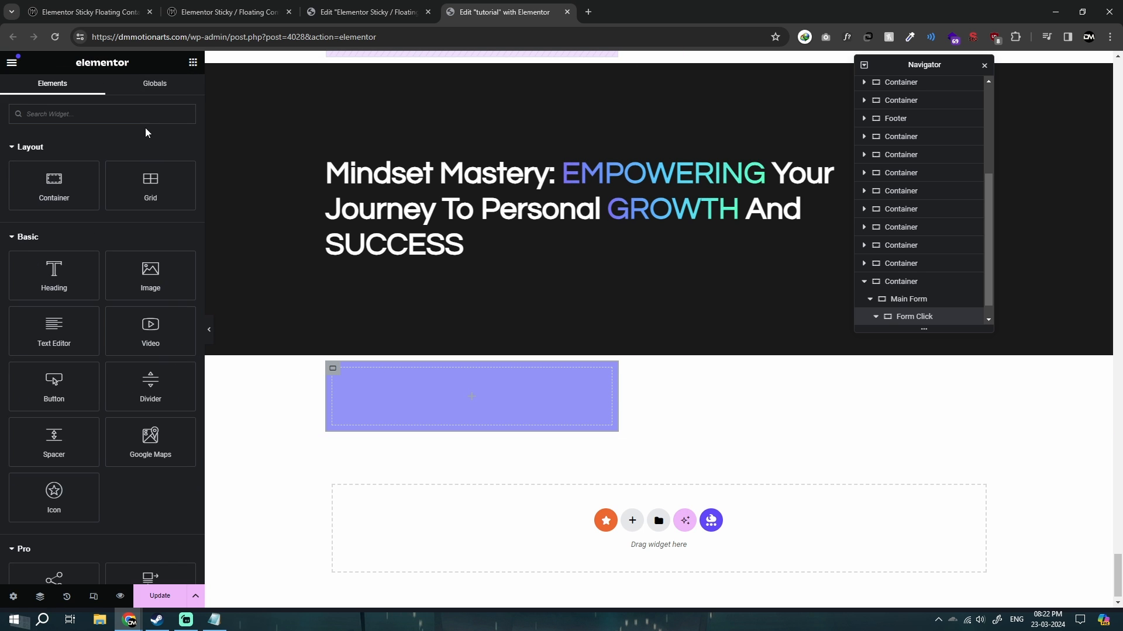
drag(58, 279, 454, 385)
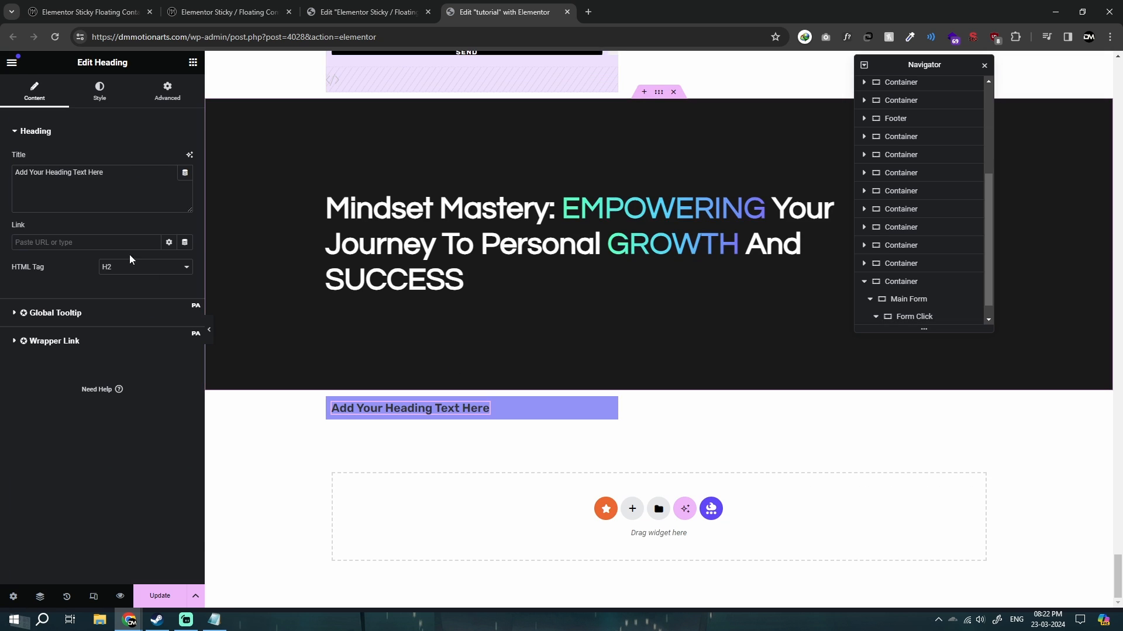
drag(88, 172, 118, 188)
key(ctrl+a)
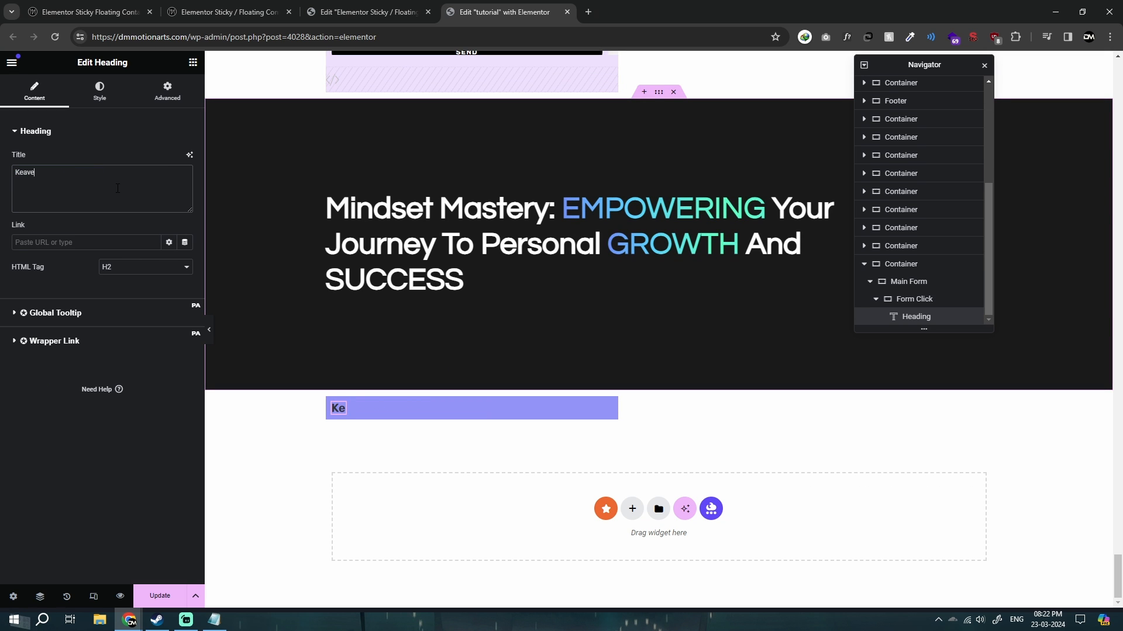
text(Leave a Mes)
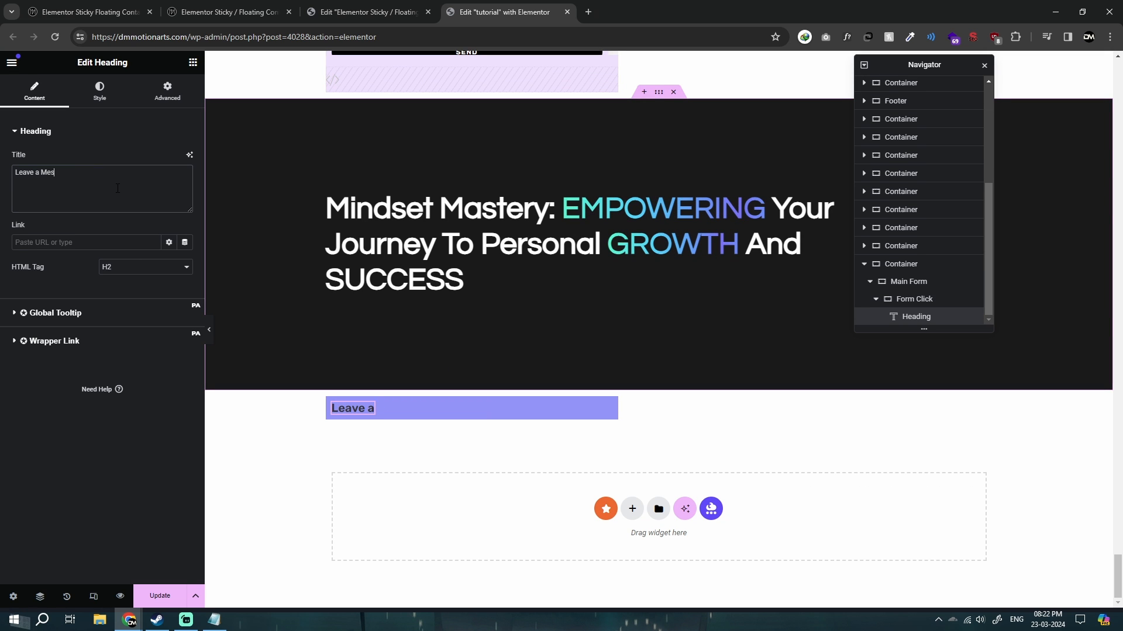
text(sage)
Change the "Leave a Message" heading's text color to white.
click(105, 92)
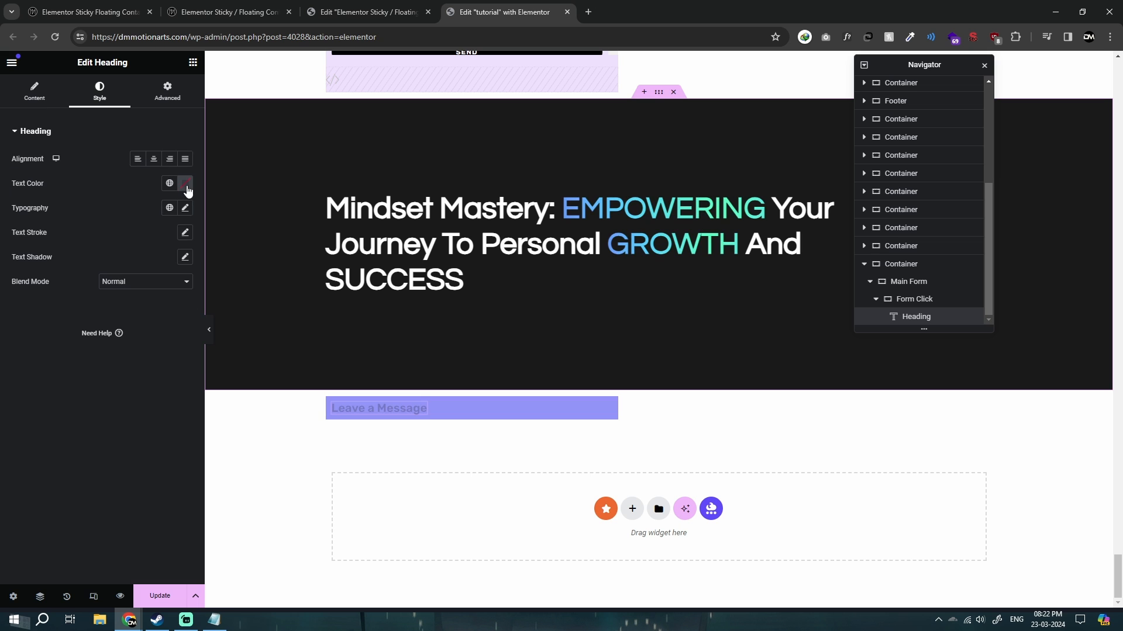
click(185, 183)
drag(164, 259, 100, 224)
click(4, 317)
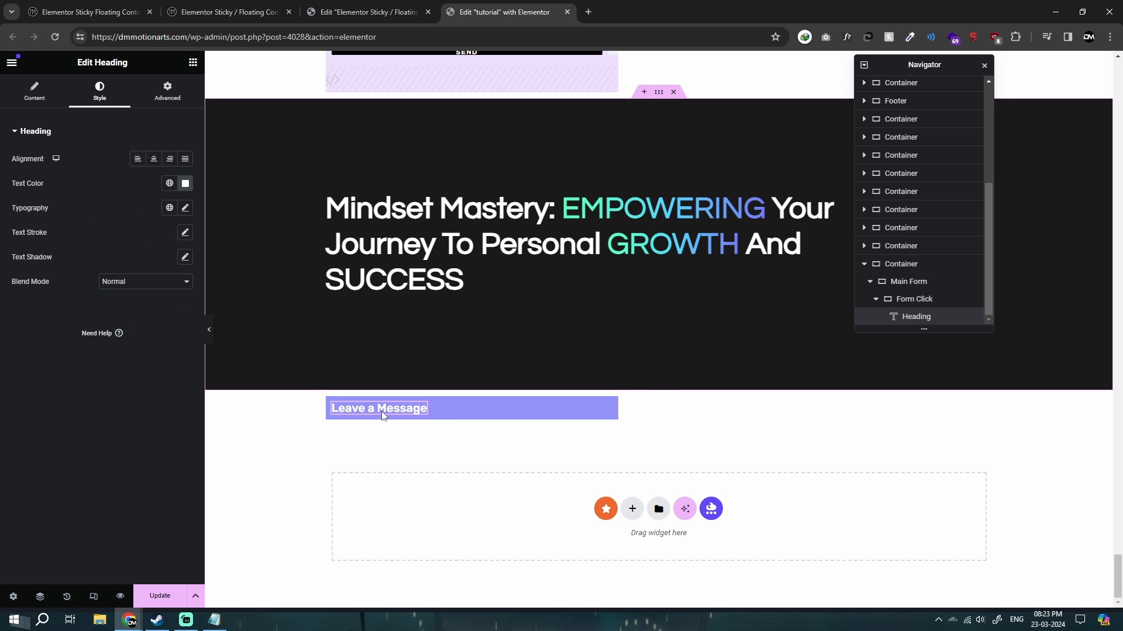
click(192, 63)
text(icon)
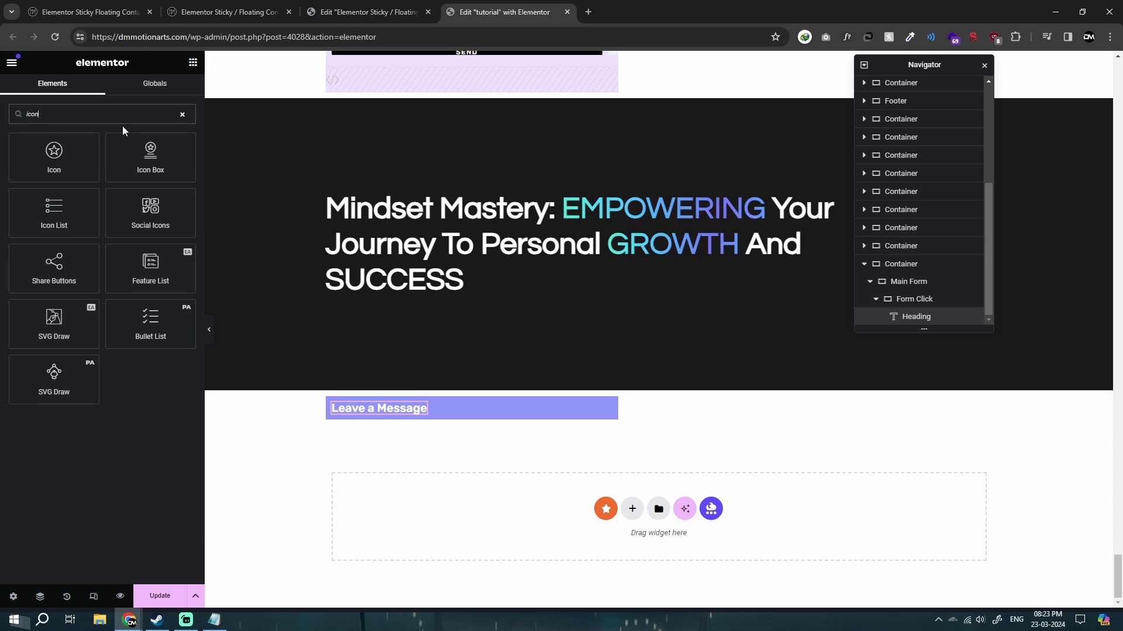
drag(54, 154, 432, 409)
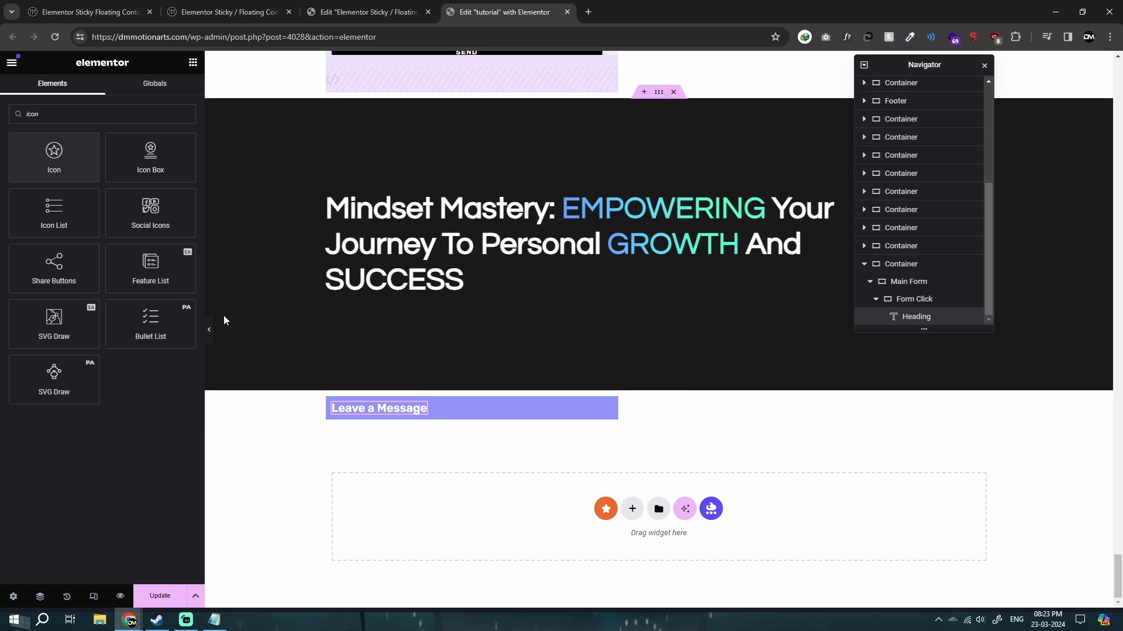
Select the Form Click container, search the widgets for "icon" and place an Icon widget beside the heading.
click(914, 299)
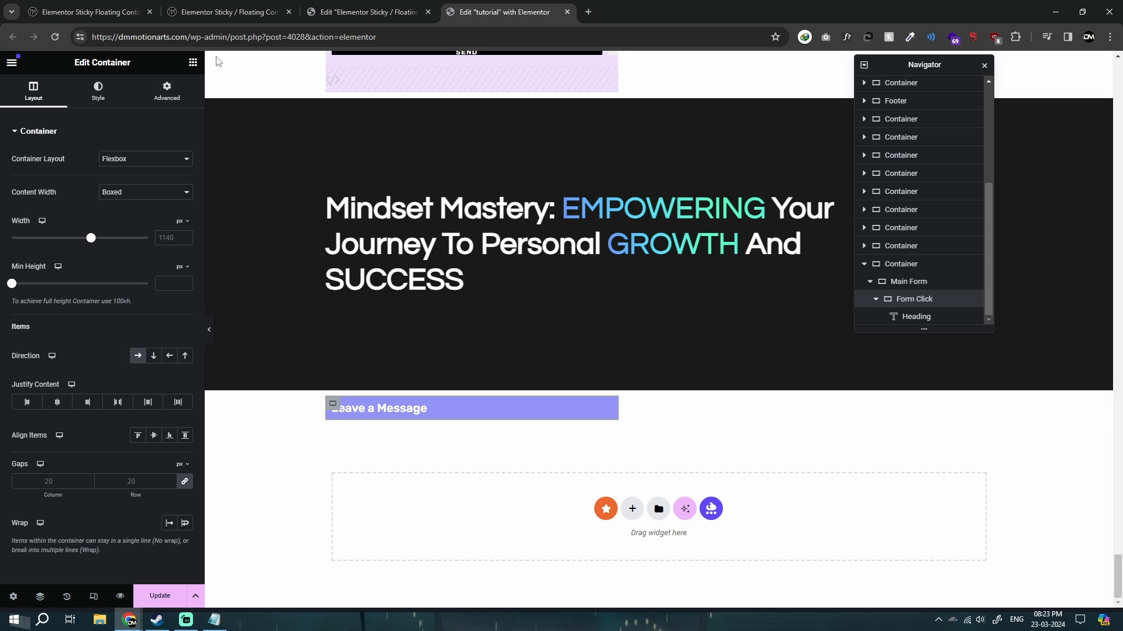
click(188, 76)
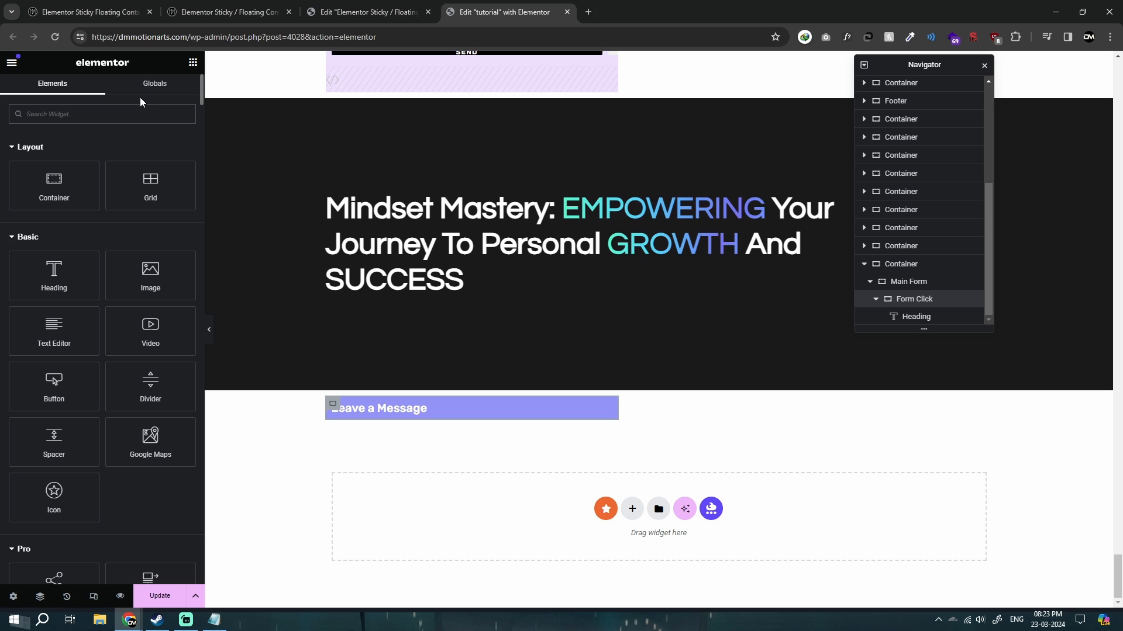
text(icon)
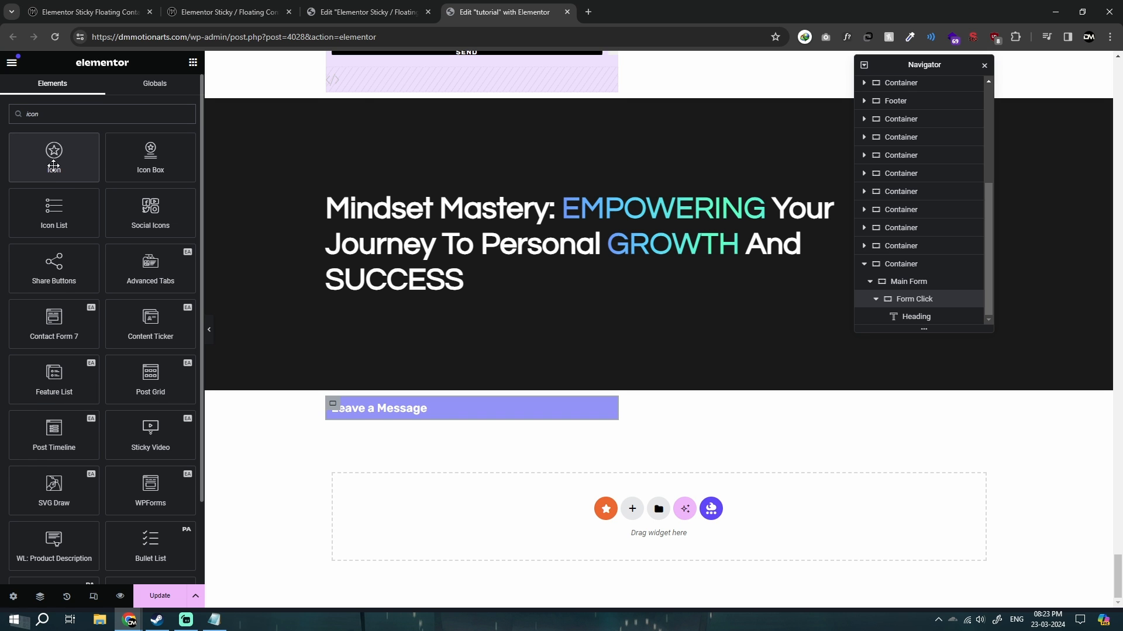
drag(53, 167, 453, 407)
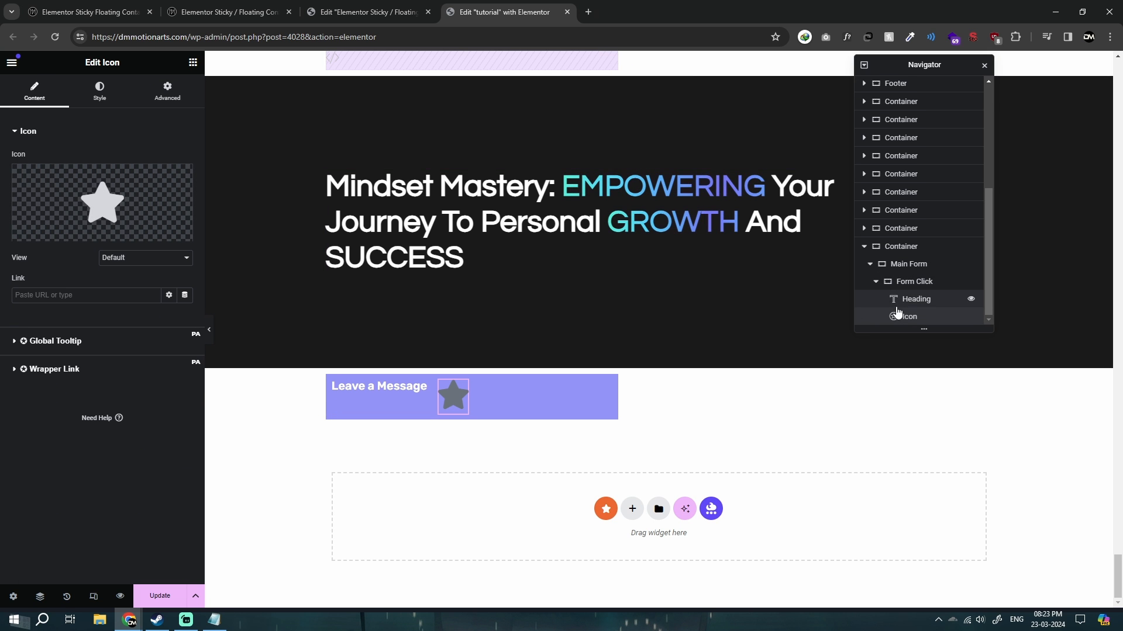
Center-align the items of the Form Click container and justify its content with Space Between.
click(911, 287)
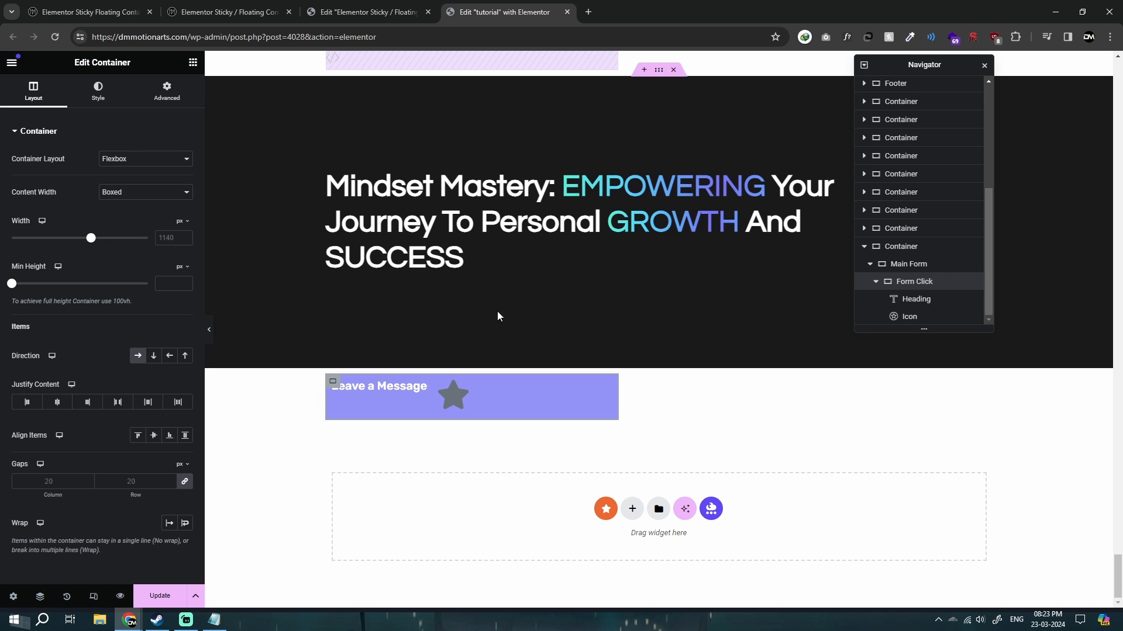
click(154, 435)
click(58, 403)
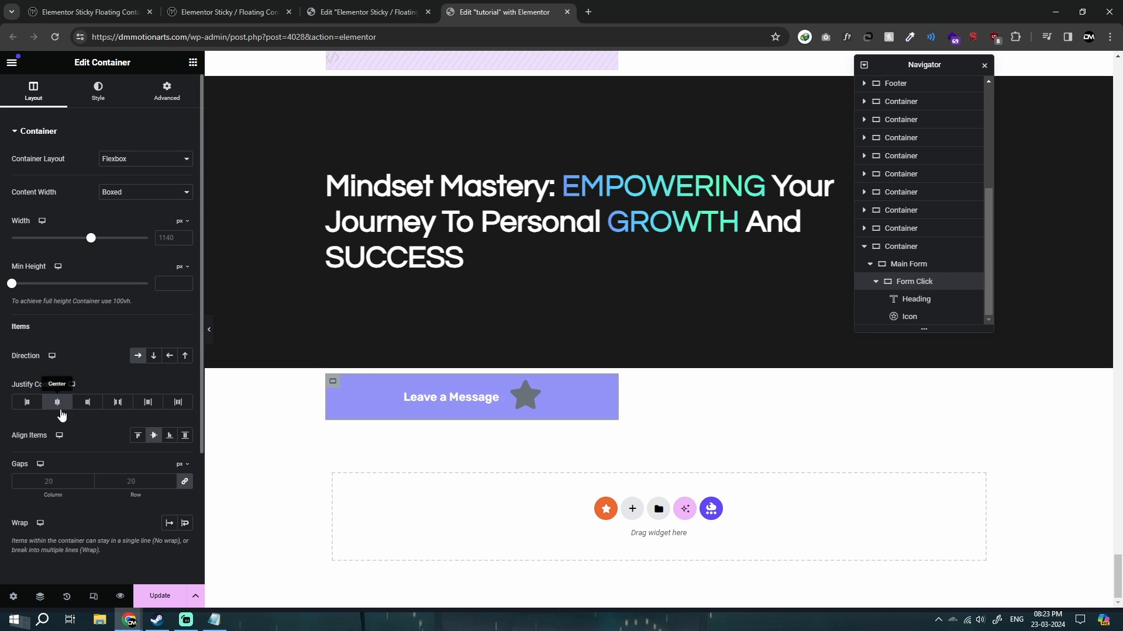
click(70, 408)
click(115, 406)
click(116, 406)
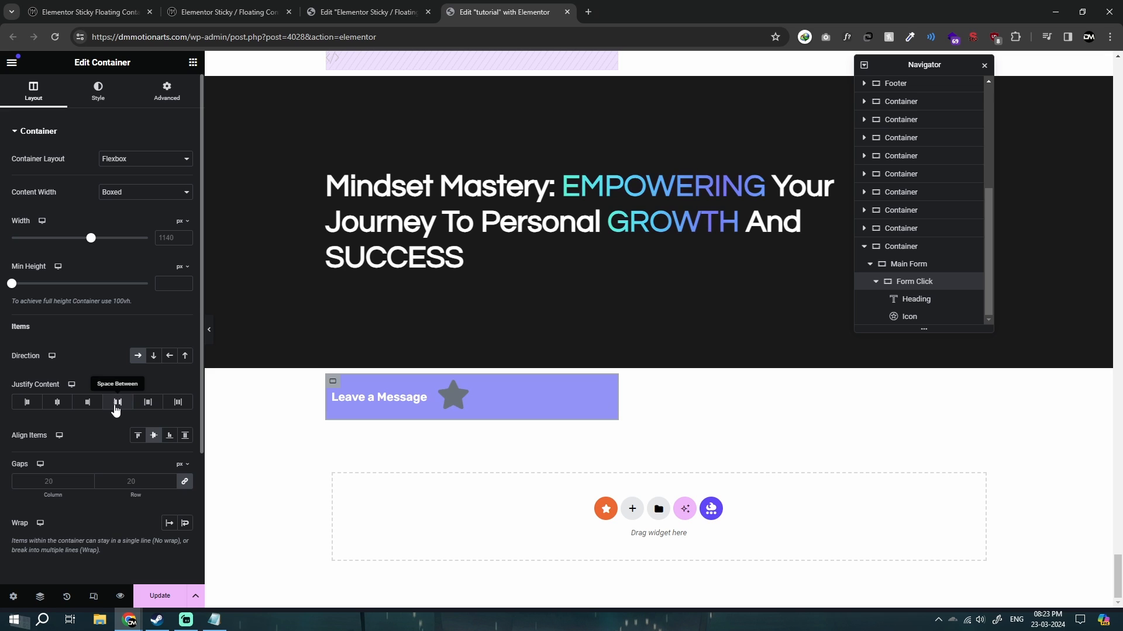
click(115, 406)
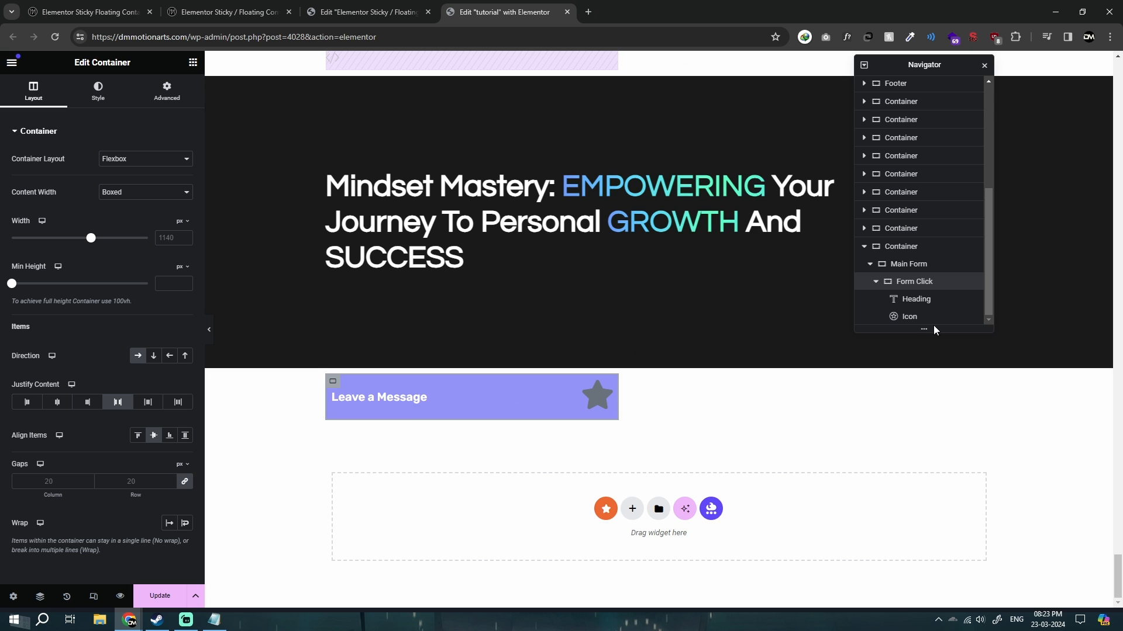
click(120, 404)
click(118, 403)
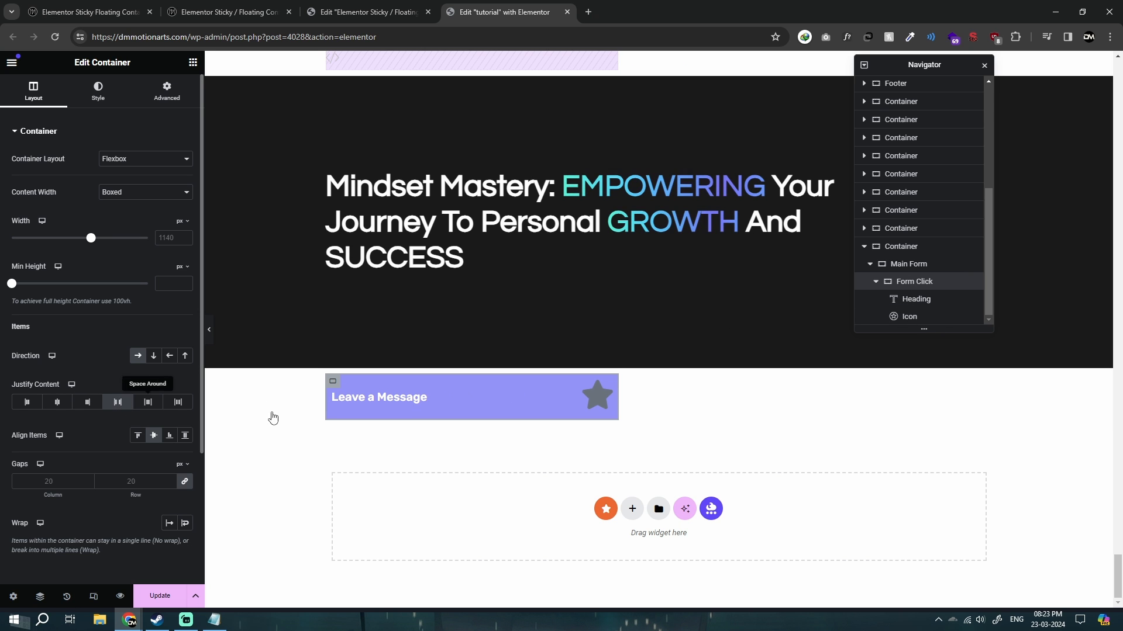
Replace the star in the Icon widget with the plain downward chevron, searching the icon library for "chev".
click(597, 398)
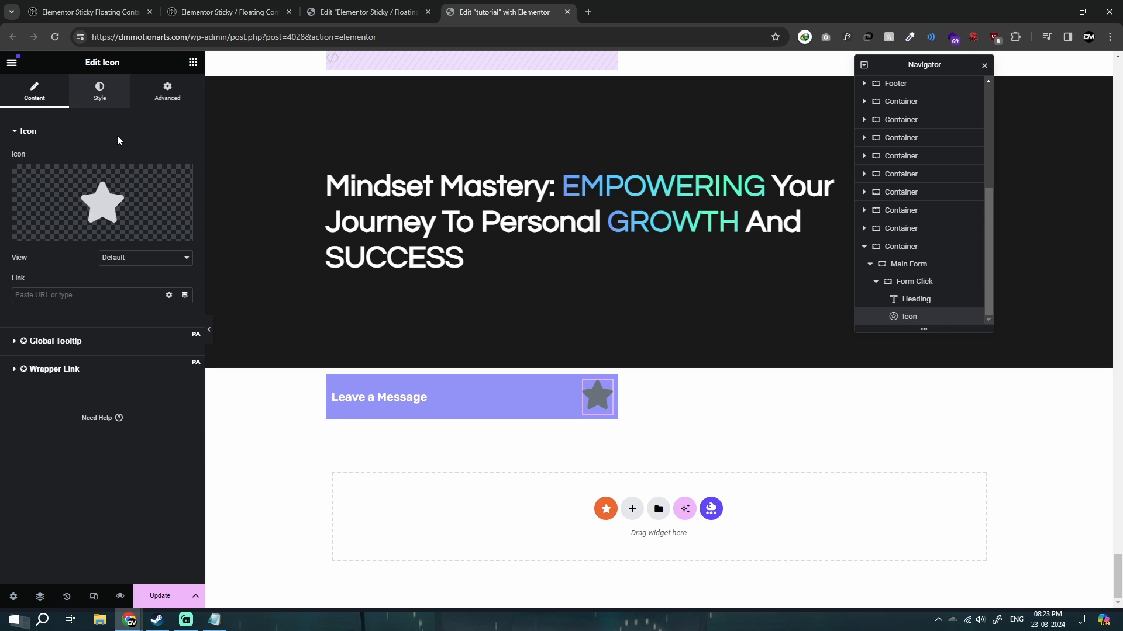
click(103, 202)
click(533, 151)
text(chev)
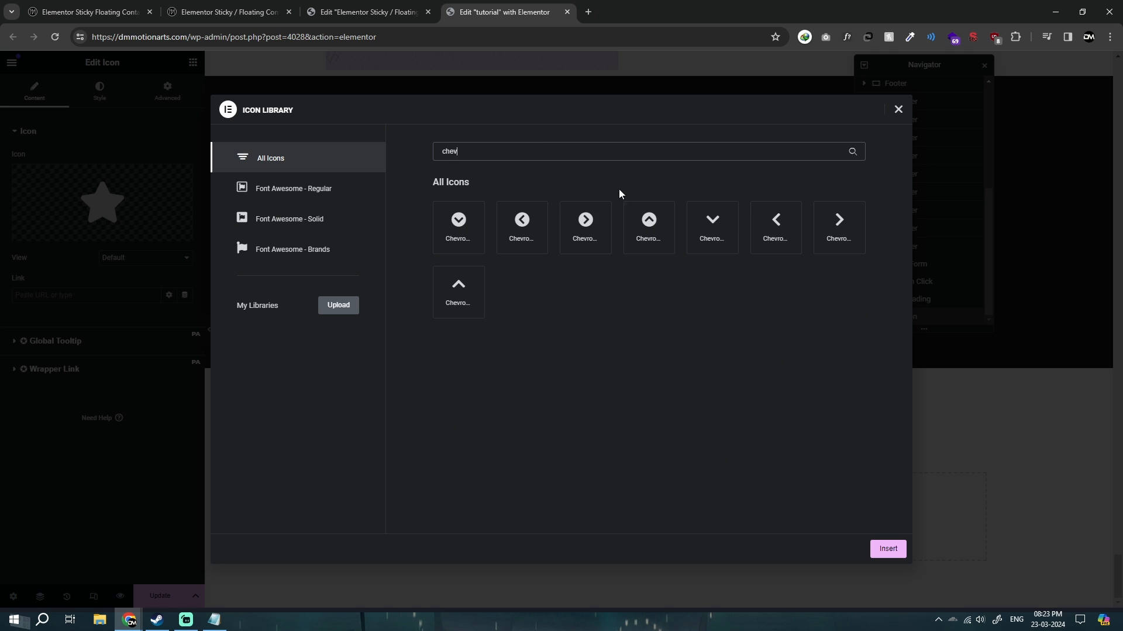
click(888, 549)
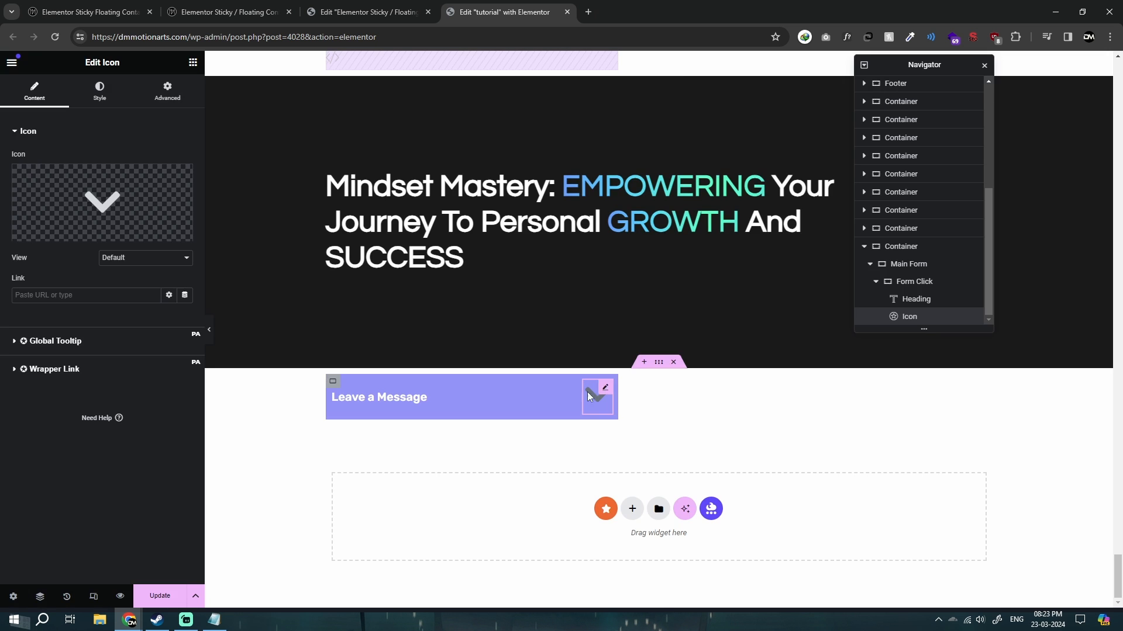
Make the chevron icon smaller and set its primary color to white (#FFFFFF).
click(116, 93)
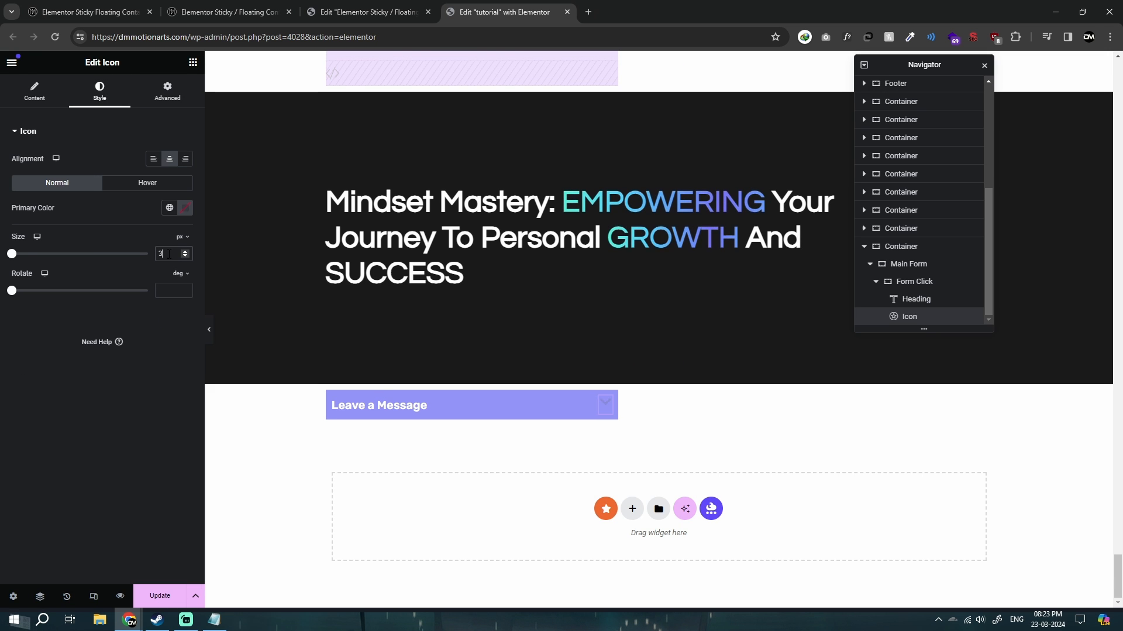
click(185, 207)
click(133, 255)
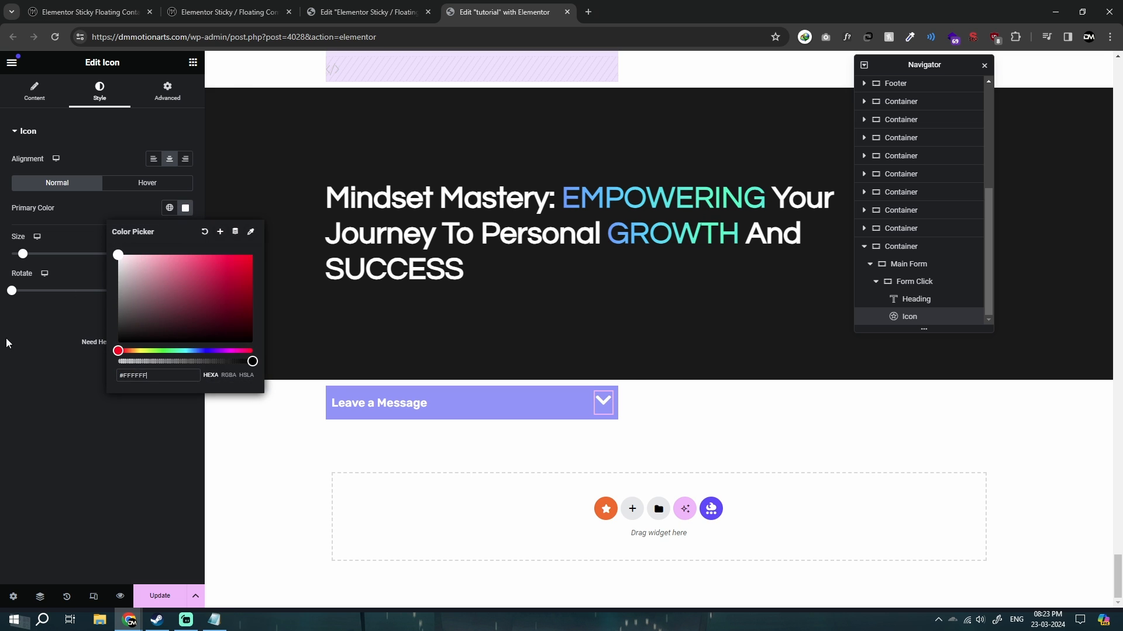
Set the Form Click container's padding to 20 px on all sides.
click(972, 281)
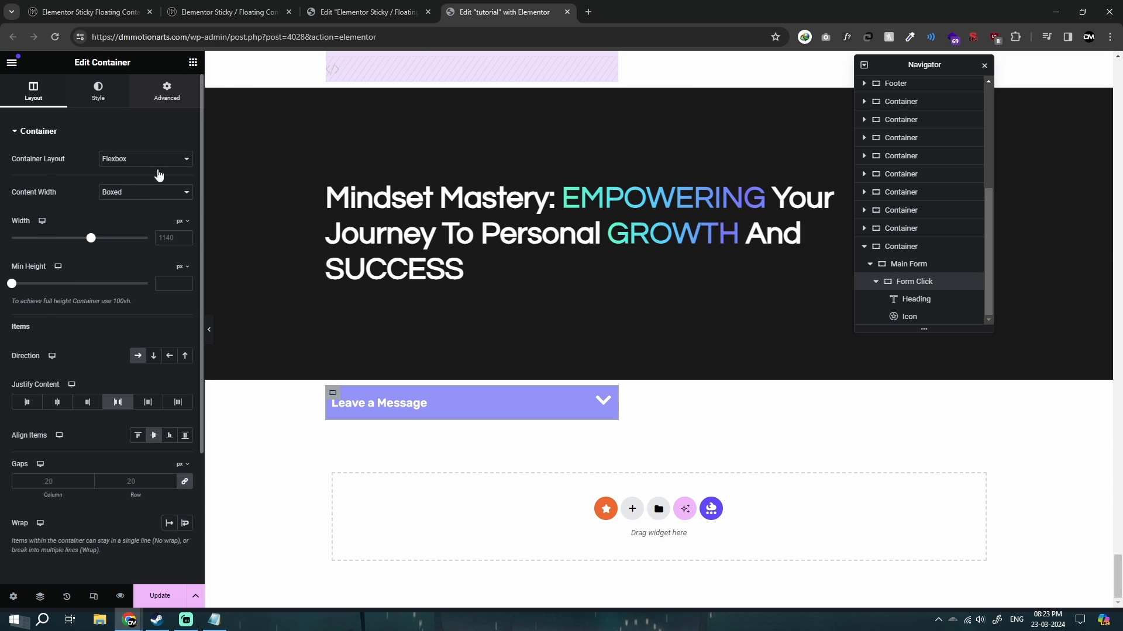
click(167, 92)
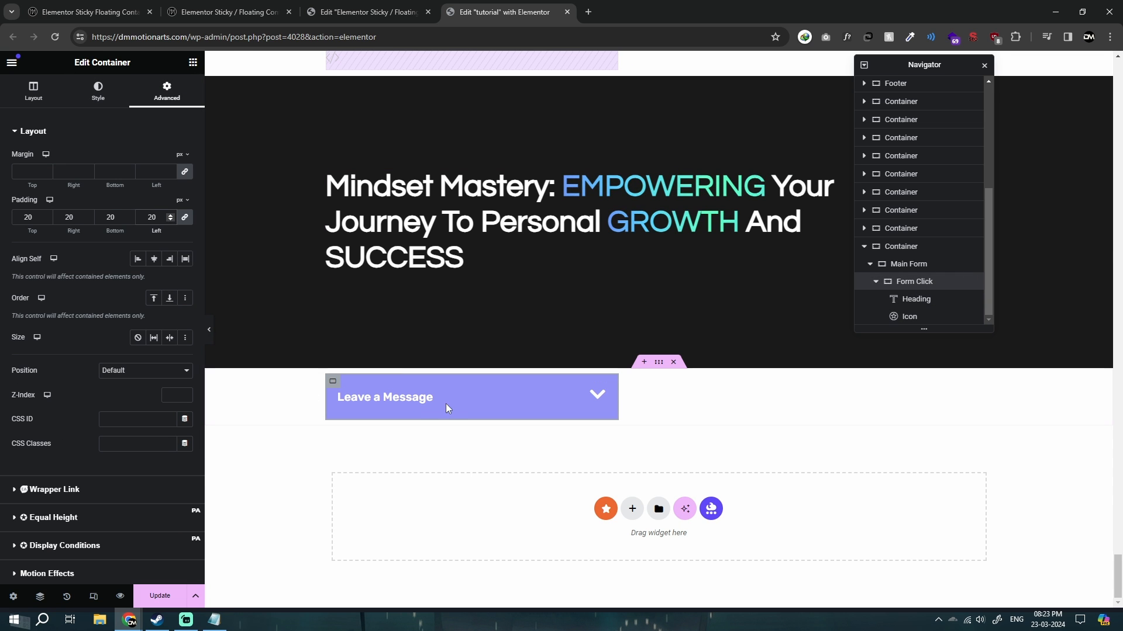
Increase the font size of the "Leave a Message" heading in its typography settings.
click(409, 399)
click(87, 90)
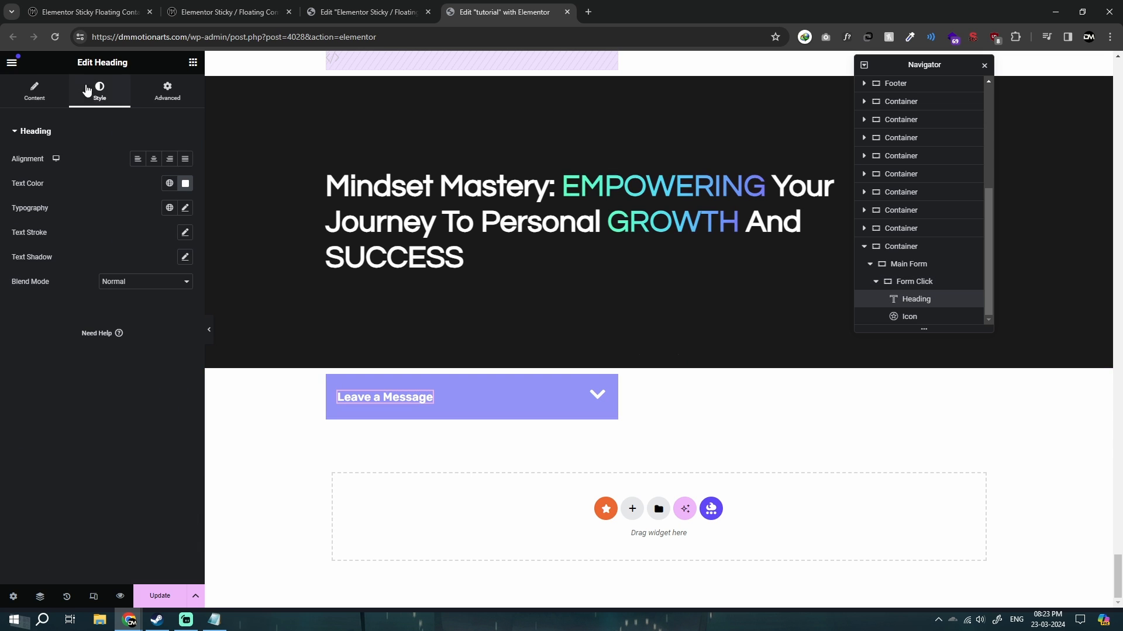
click(185, 208)
drag(22, 299, 41, 310)
click(21, 539)
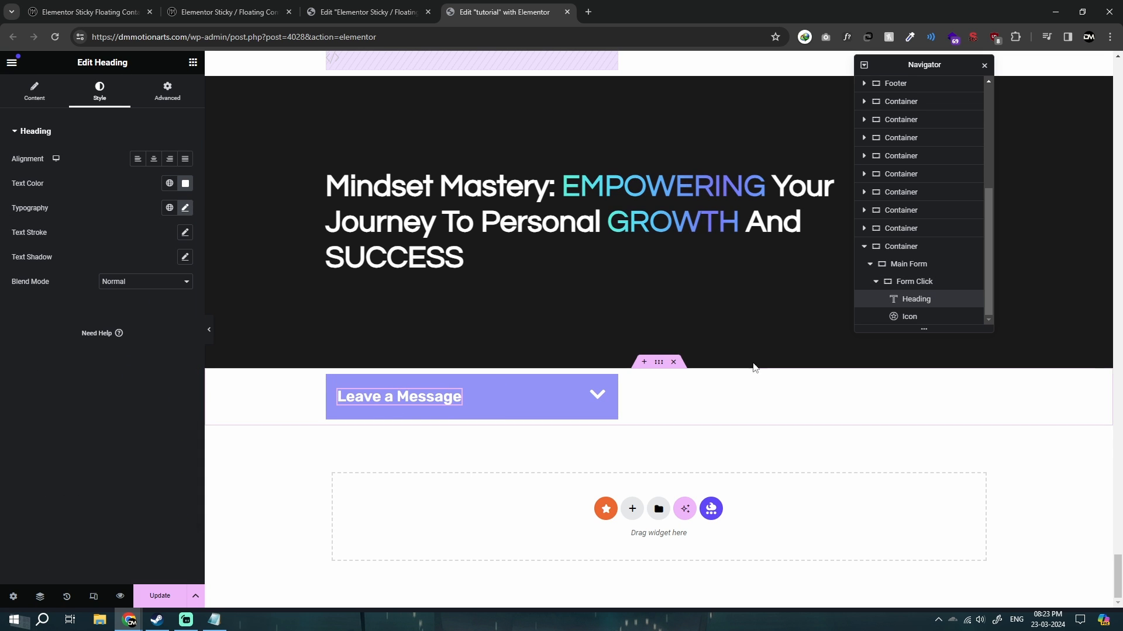
Collapse Form Click in the page structure and set the Main Form container's minimum height to 550 px.
click(876, 281)
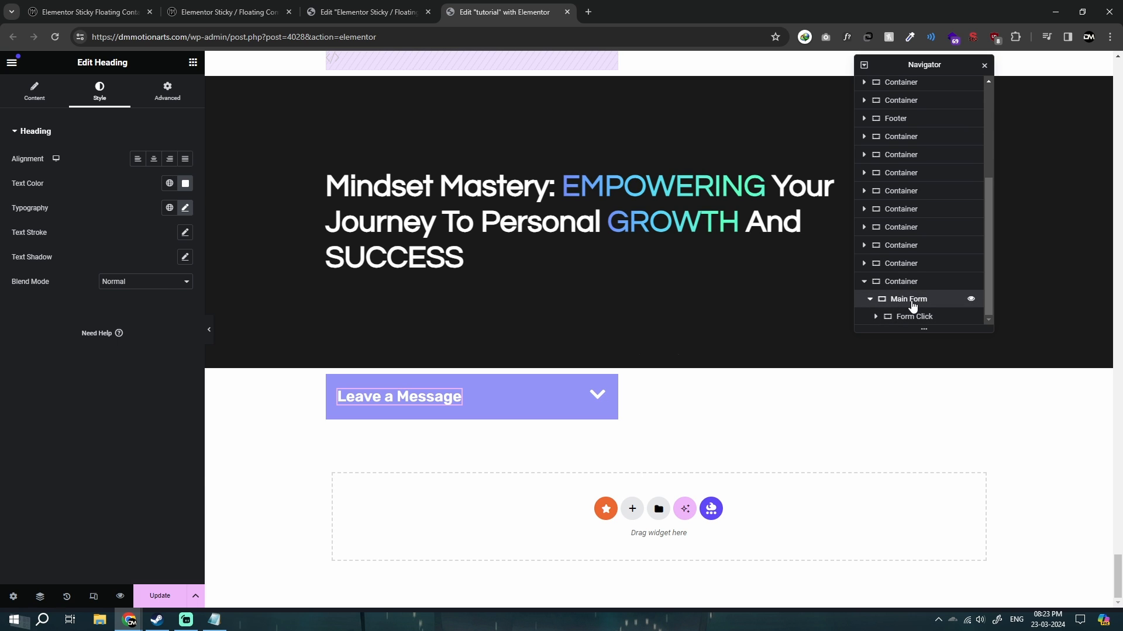
click(912, 304)
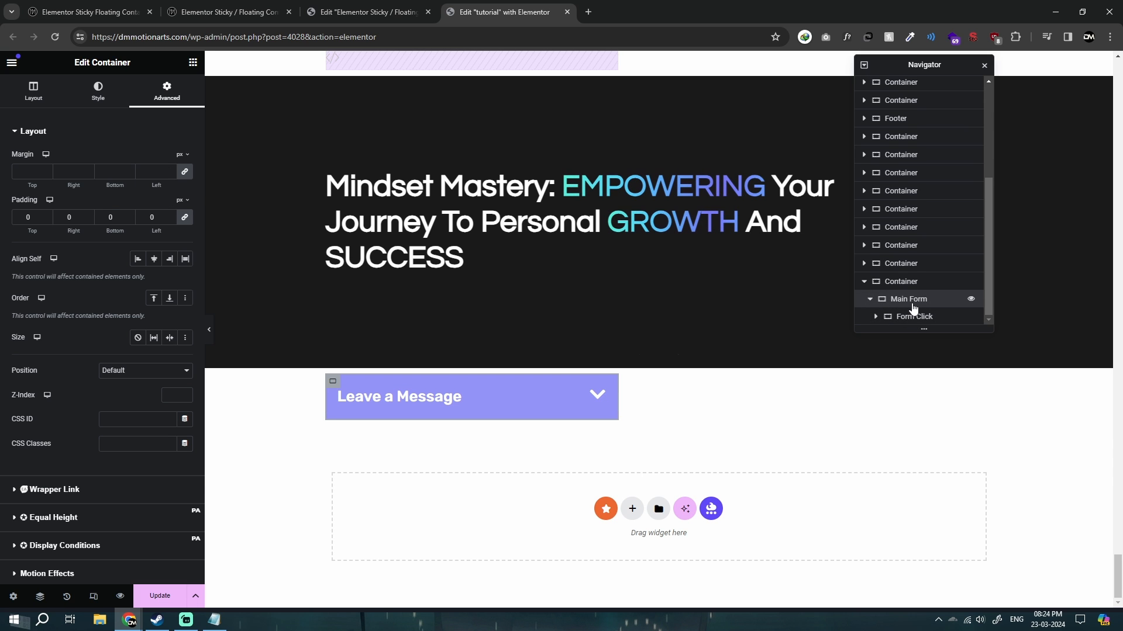
click(34, 93)
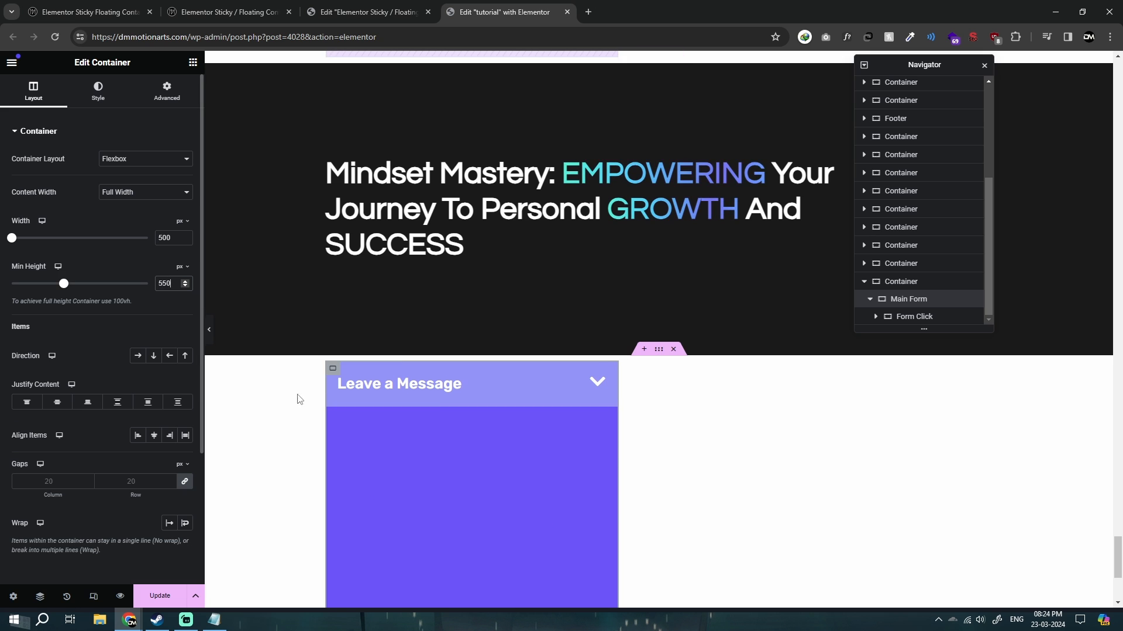
scroll(300, 399, down, 2)
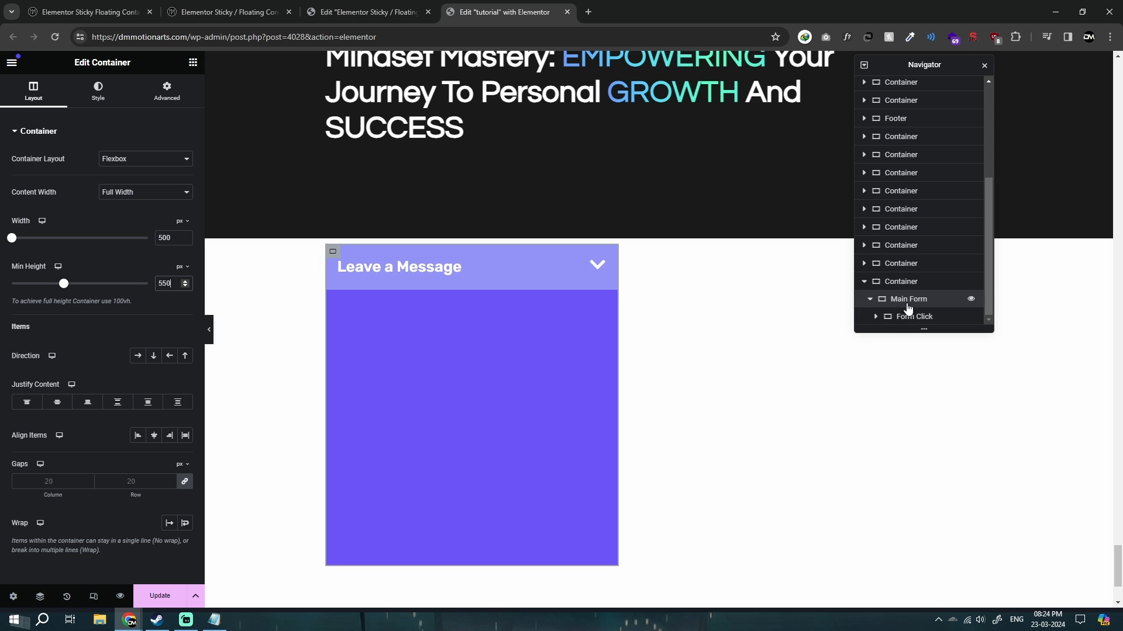
Add a full-width container inside Main Form below the Form Click container and name it "Form".
click(193, 63)
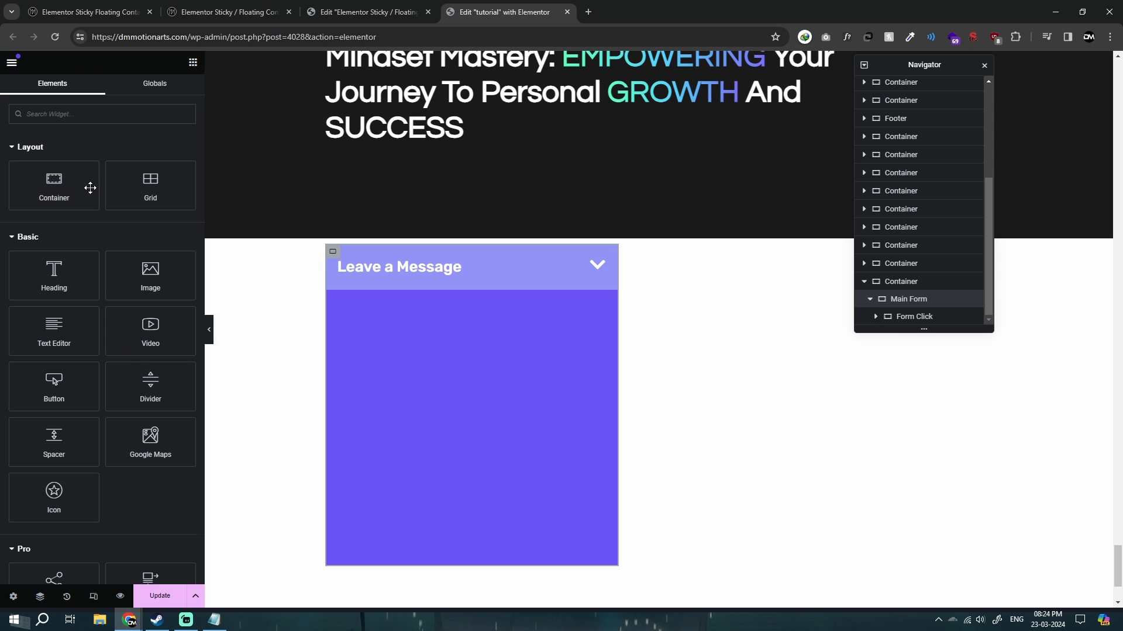
drag(90, 188, 472, 335)
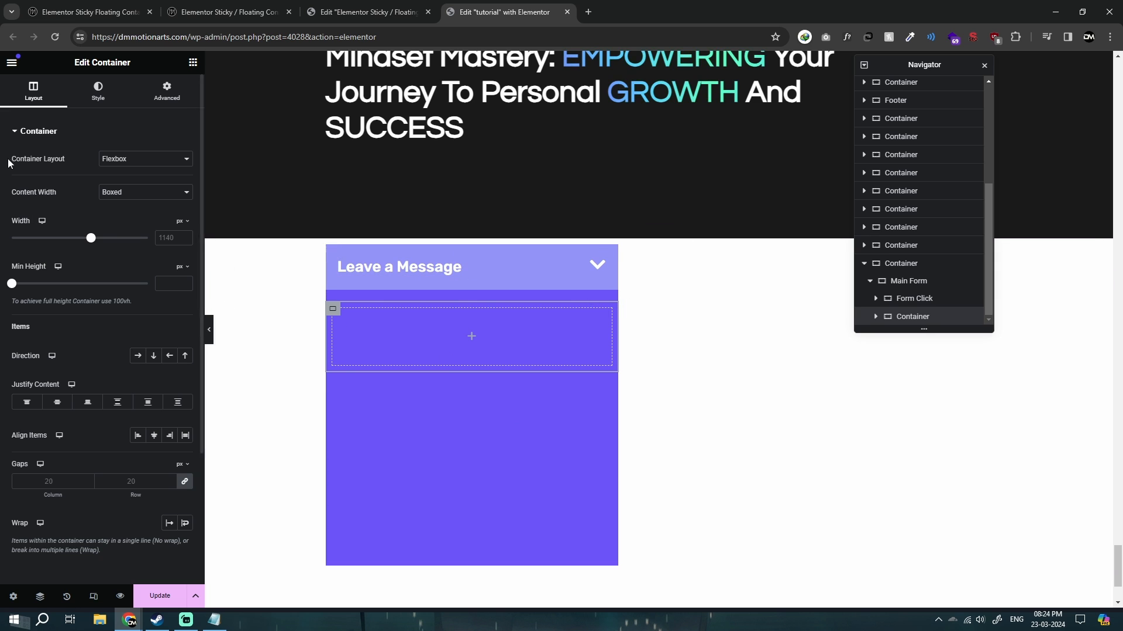
click(148, 193)
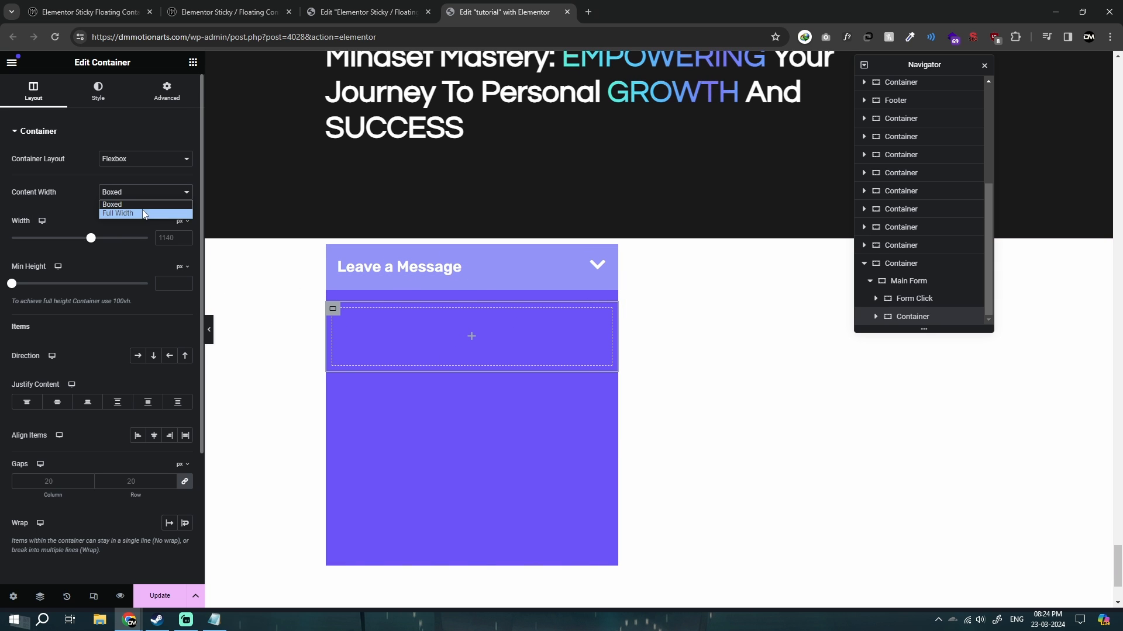
click(145, 212)
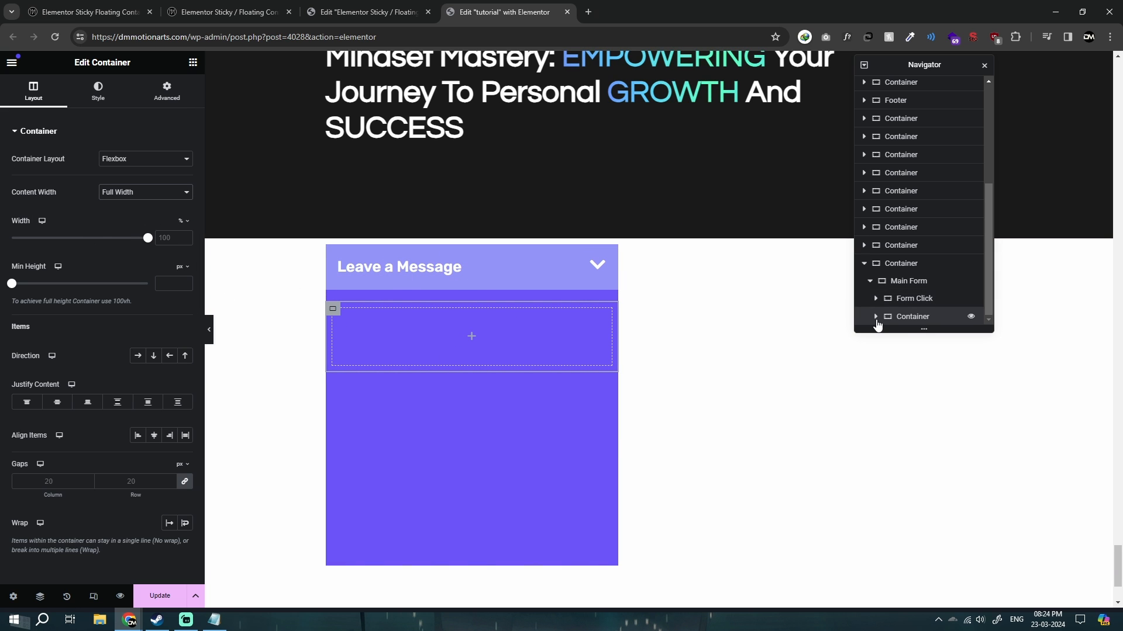
double_click(898, 319)
Try the Grow size option on the Form container, switching it on and off again.
click(169, 99)
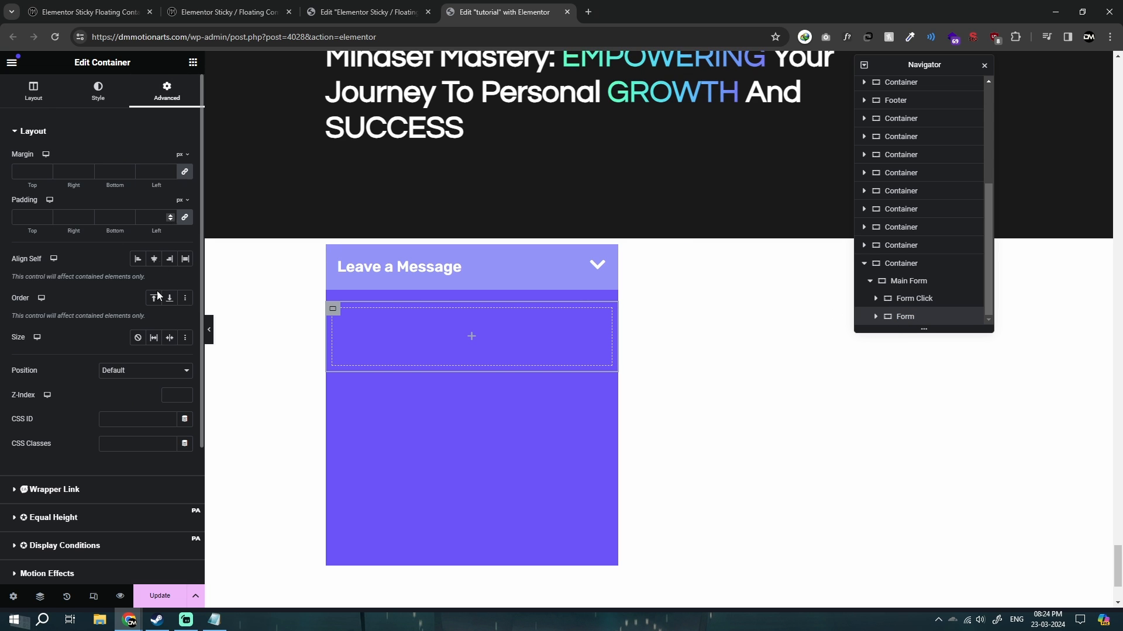
click(153, 338)
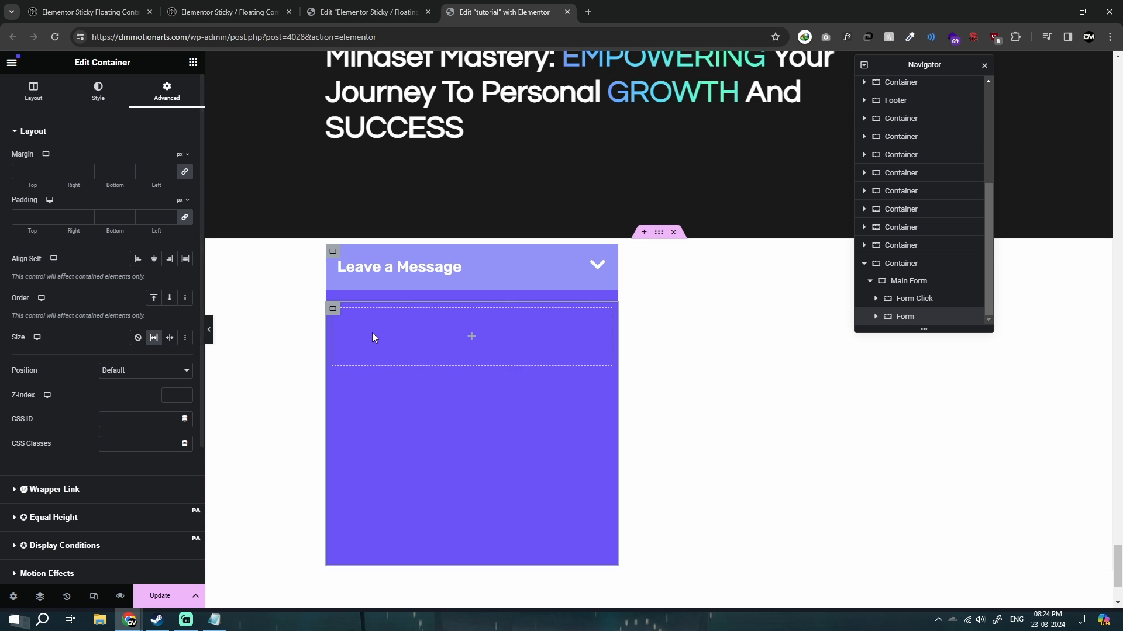
click(153, 337)
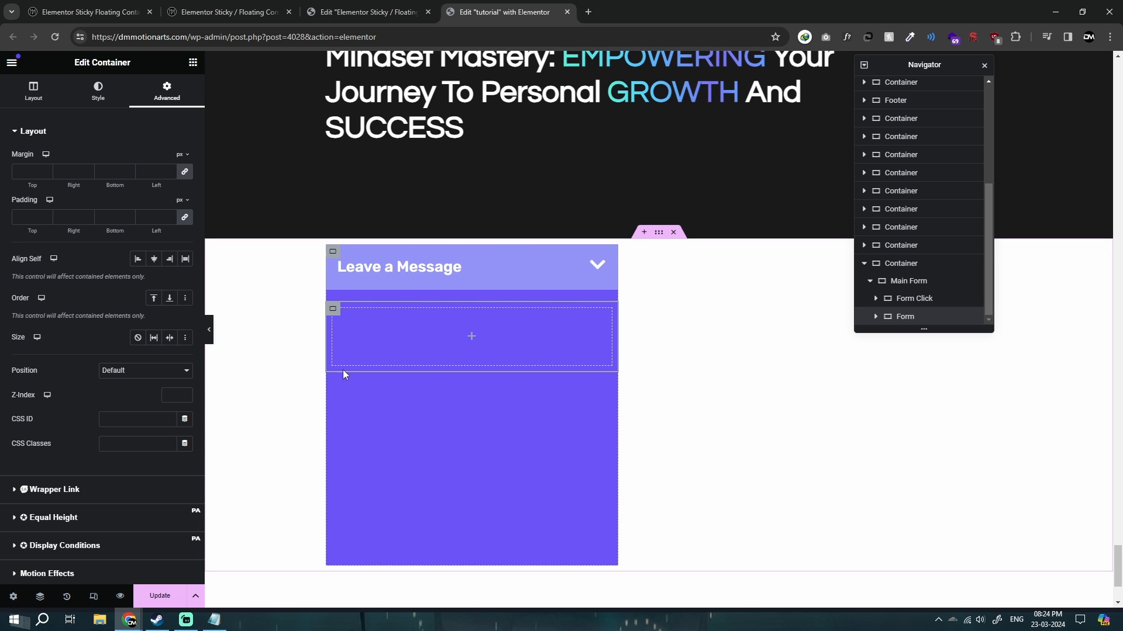
scroll(379, 370, down, 1)
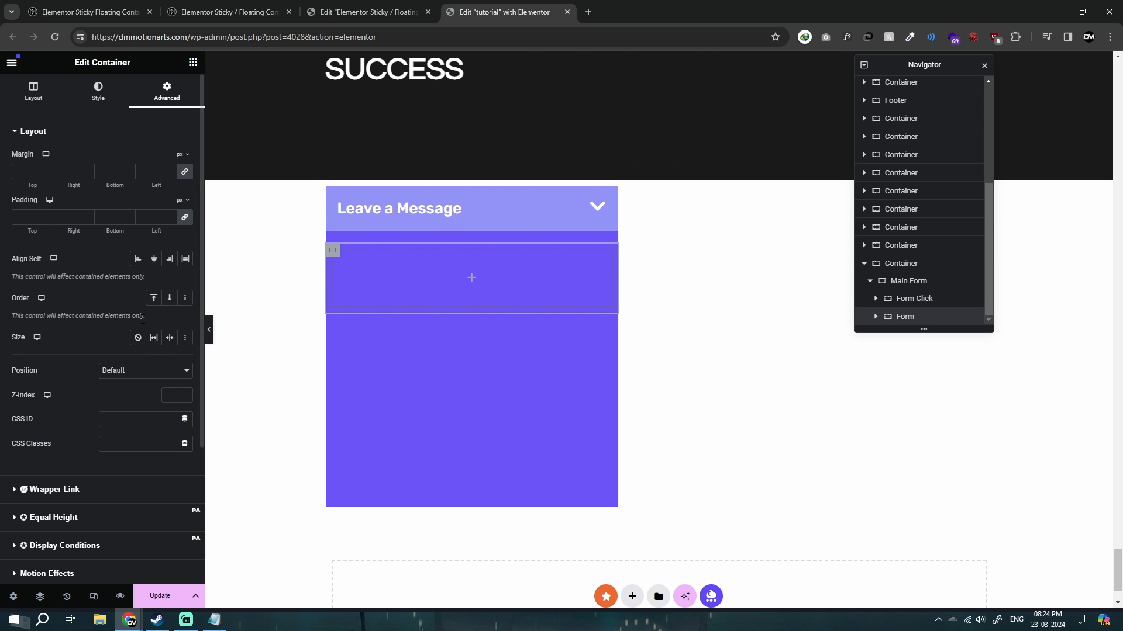
click(154, 337)
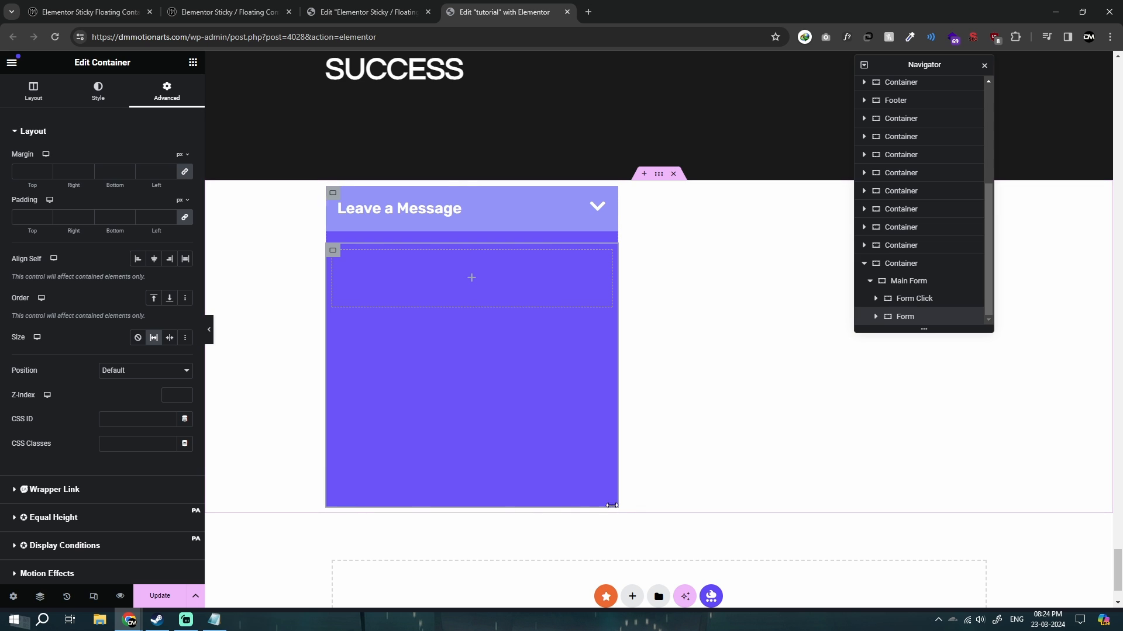
click(929, 298)
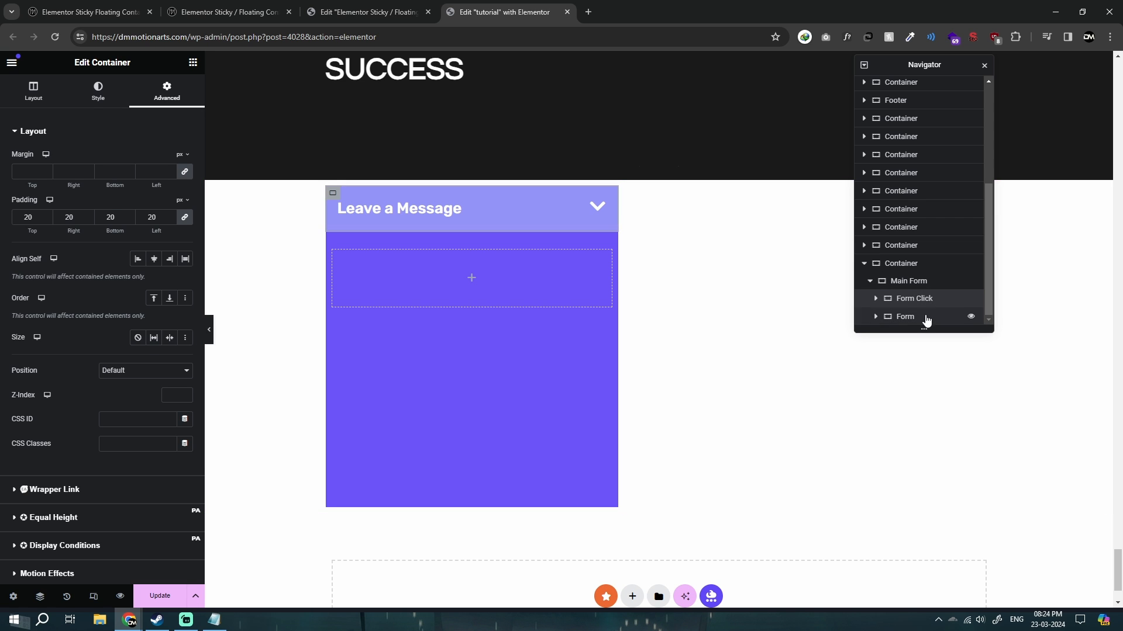
click(926, 317)
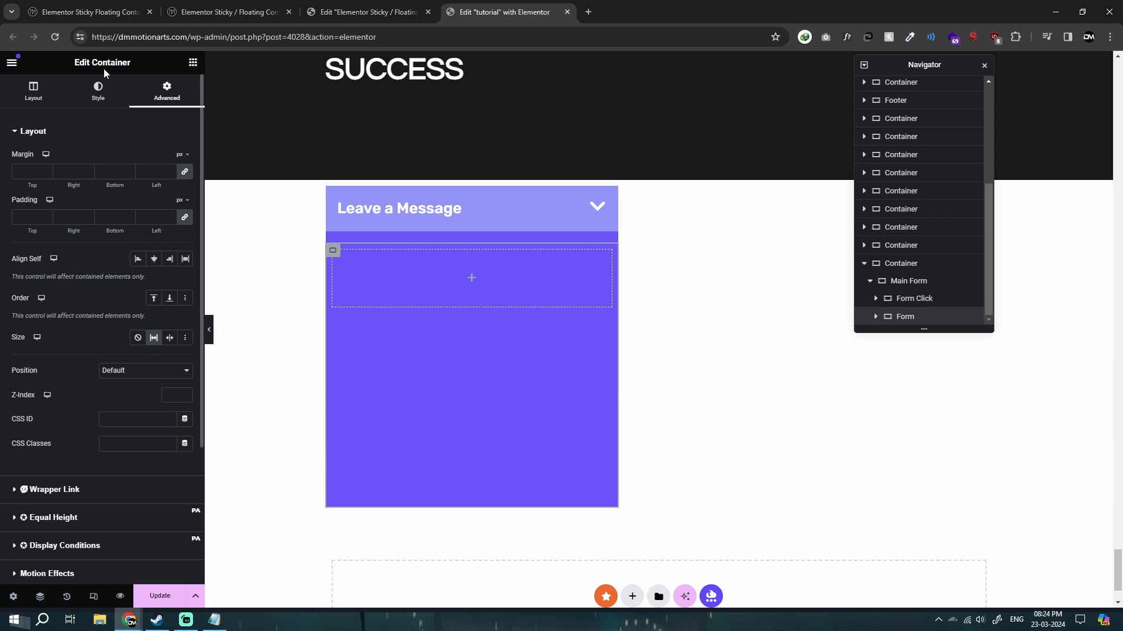
click(153, 338)
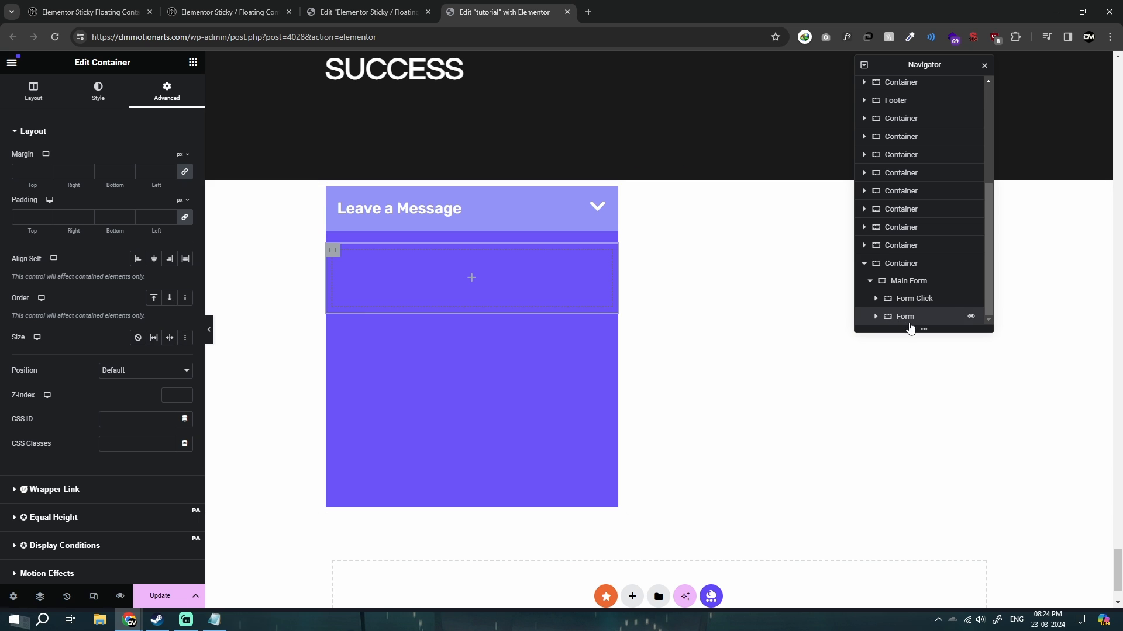
Give the Form container a classic background in a light red color.
click(99, 91)
click(138, 183)
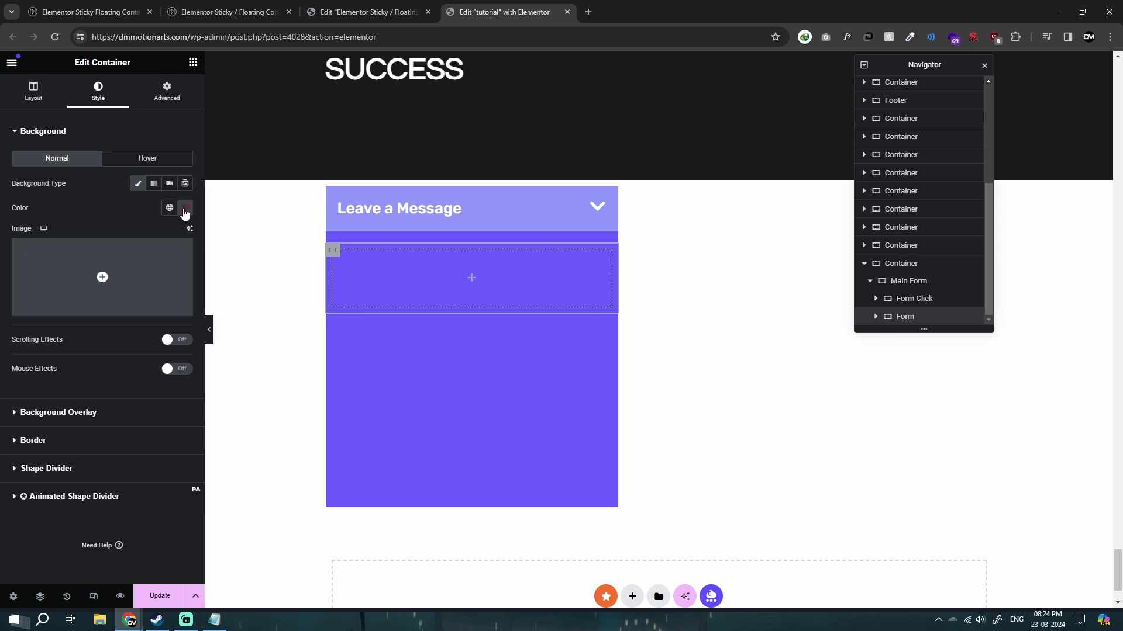
click(185, 208)
click(173, 255)
click(2, 227)
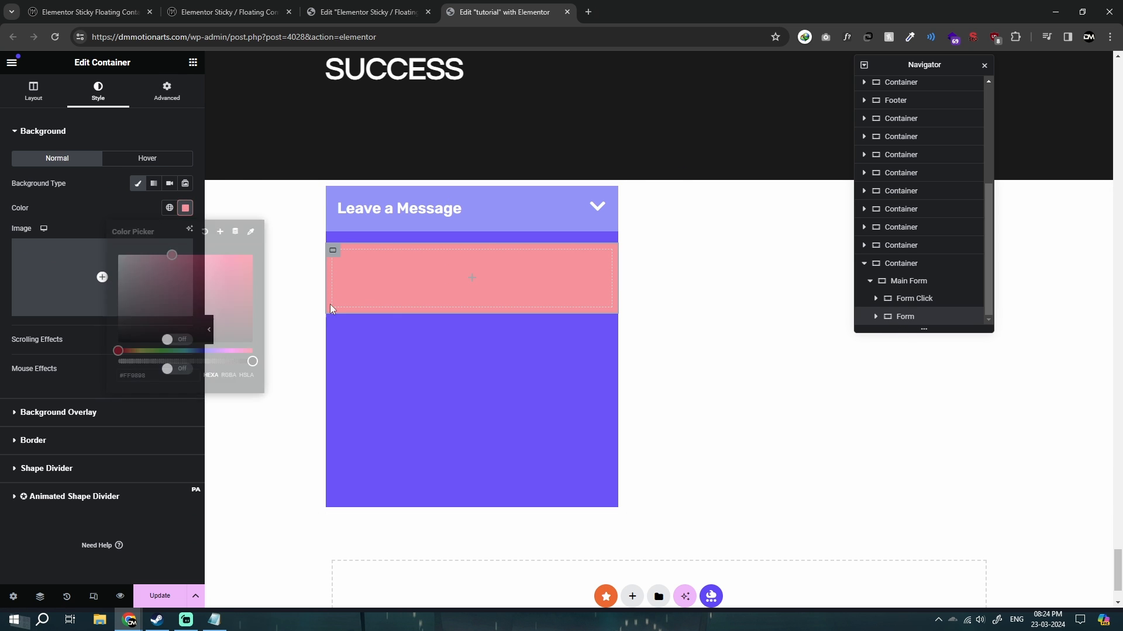
Set the Form container's size to Grow so it fills the remaining height of Main Form.
click(167, 94)
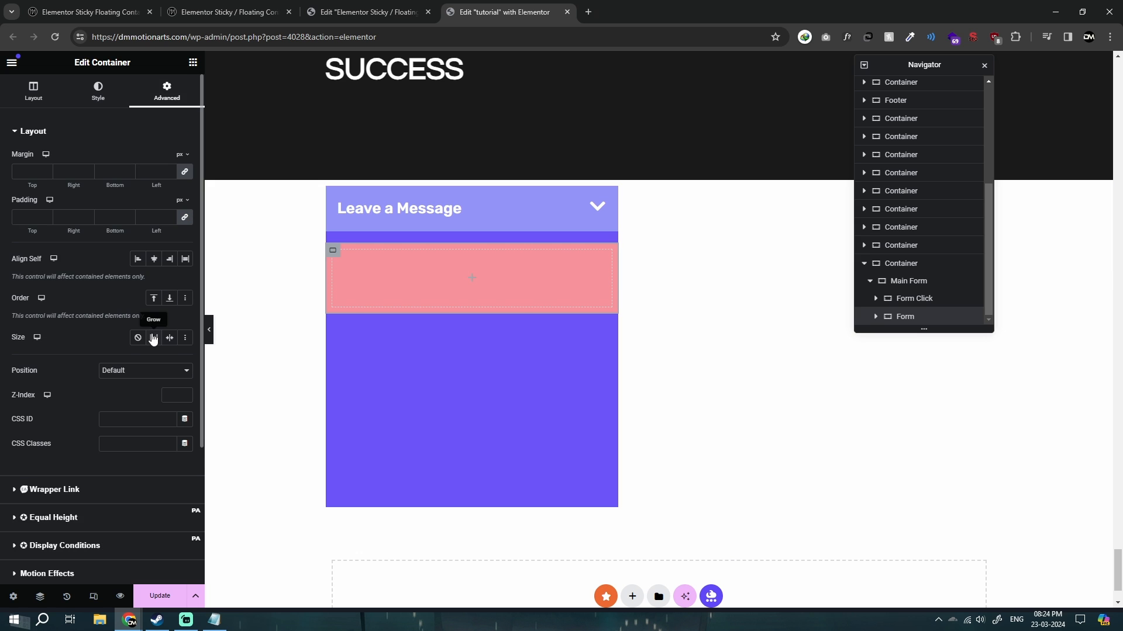
click(153, 338)
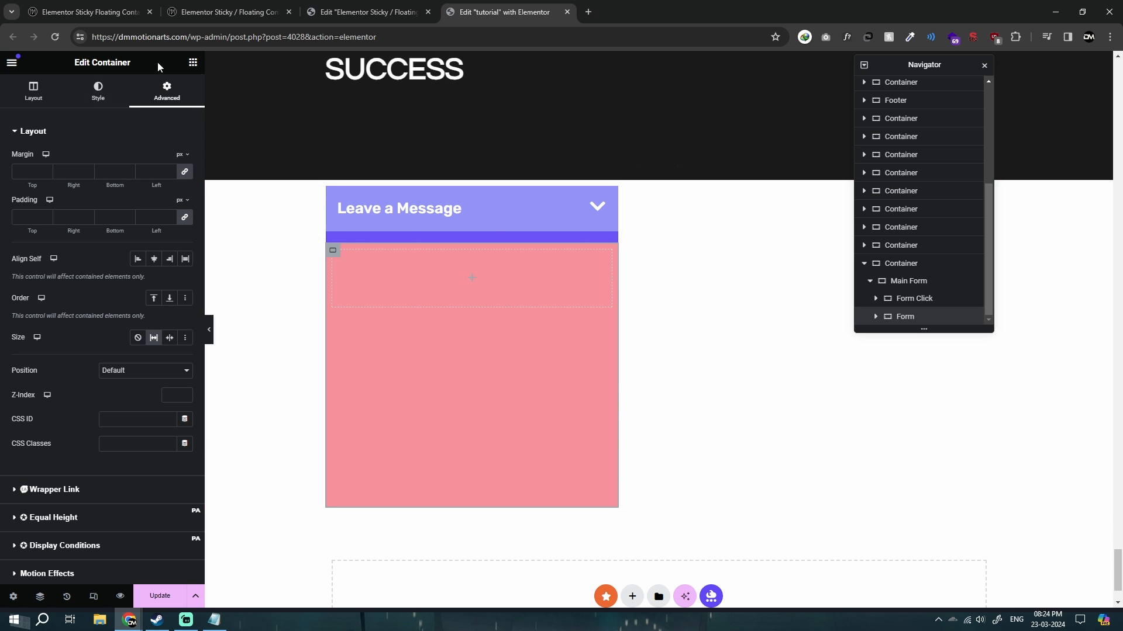
Add a Form widget inside the Form container and hide its field labels.
click(193, 63)
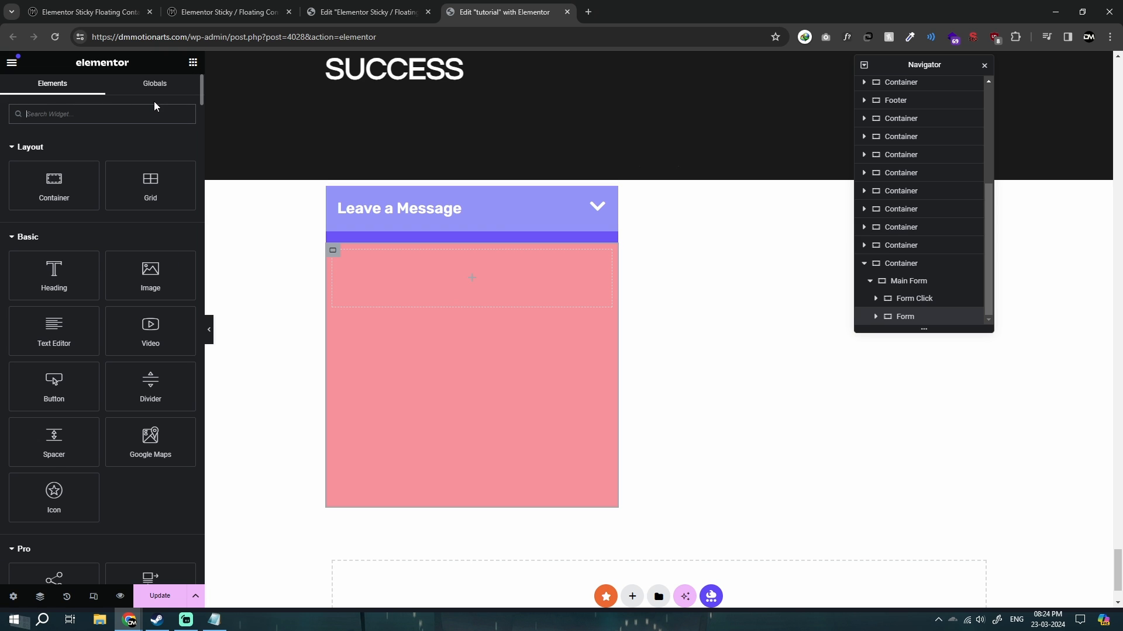
text(form)
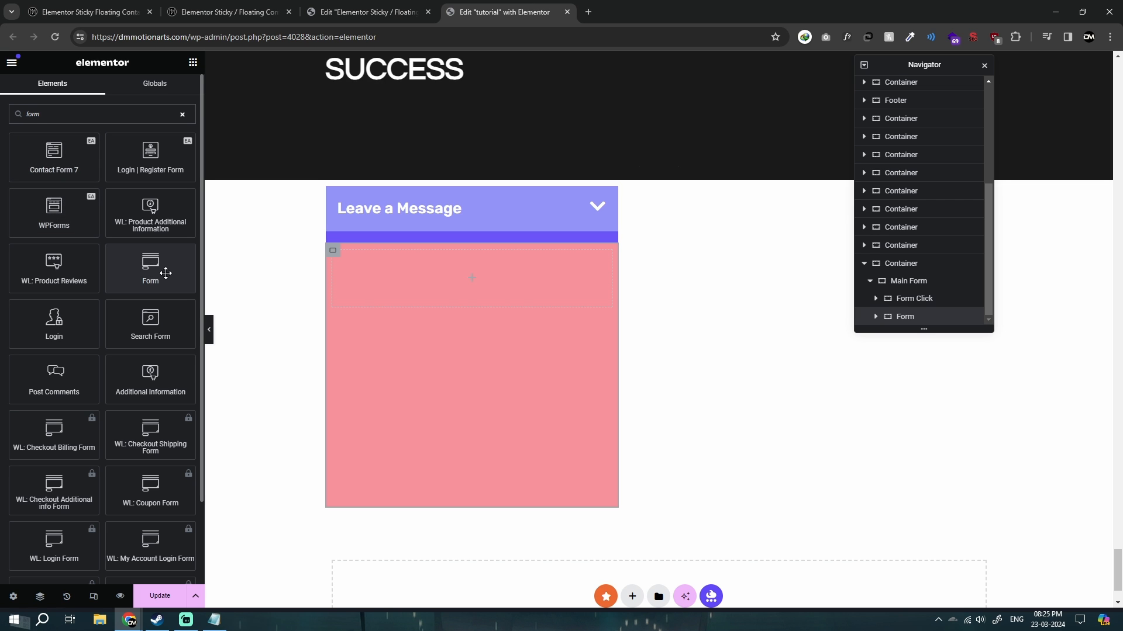
drag(159, 285, 480, 285)
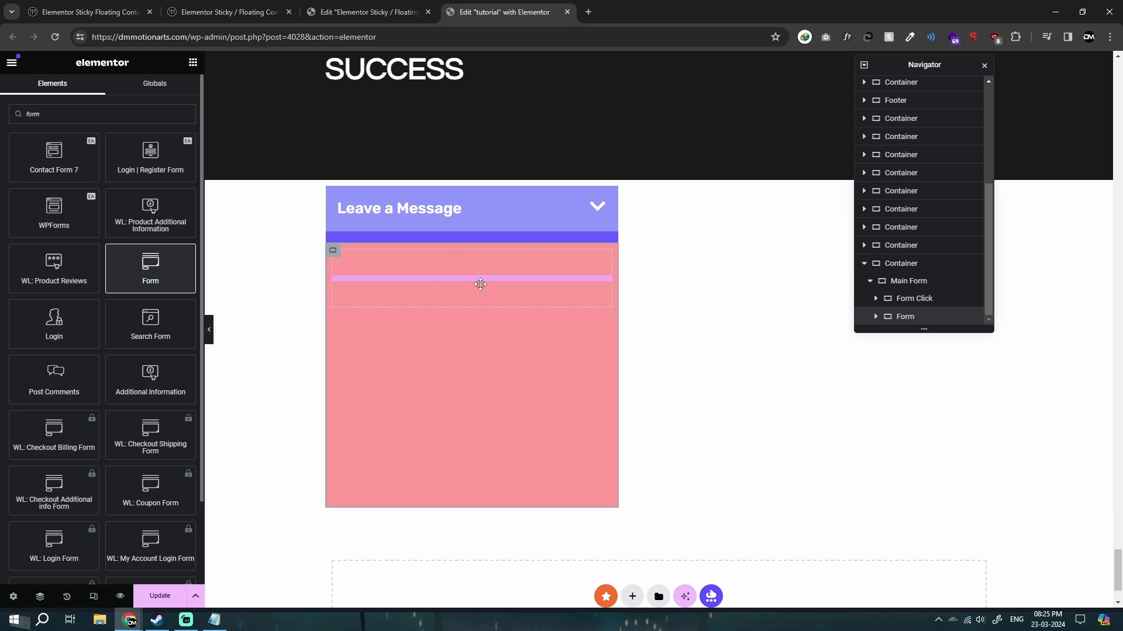
drag(525, 397, 527, 400)
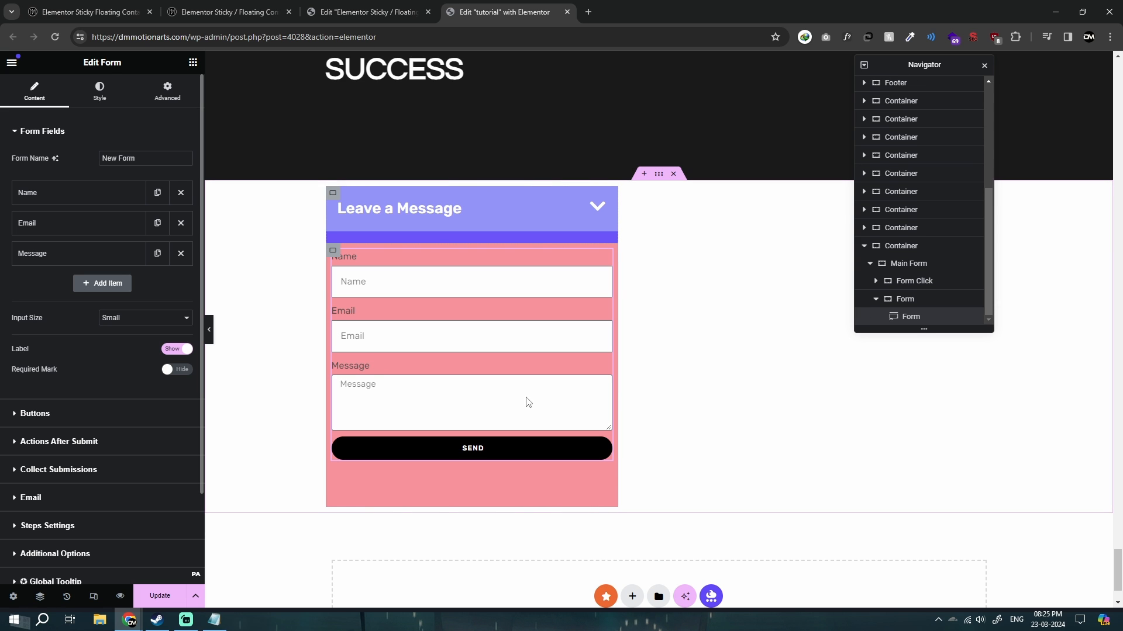
click(183, 353)
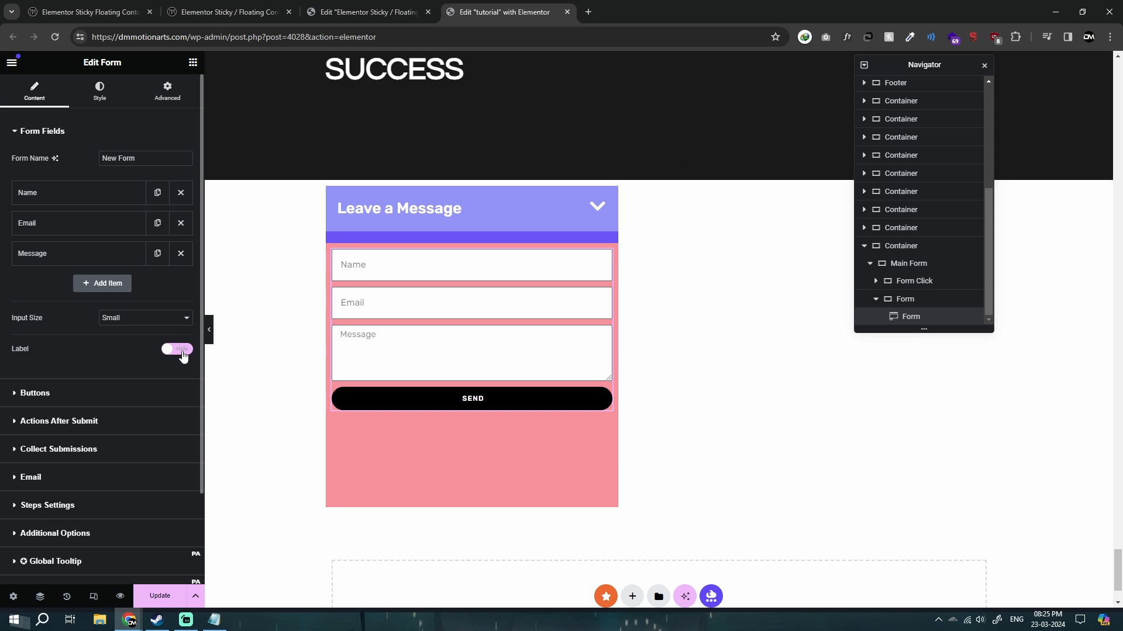
Set the form's rows gap to 20 px.
click(88, 108)
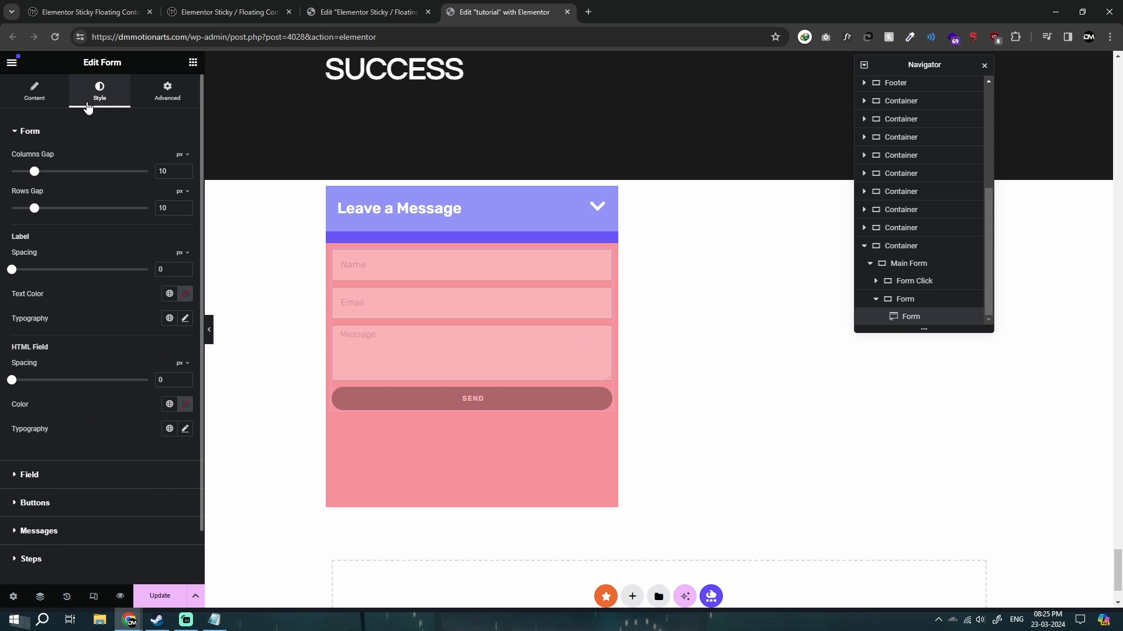
click(166, 171)
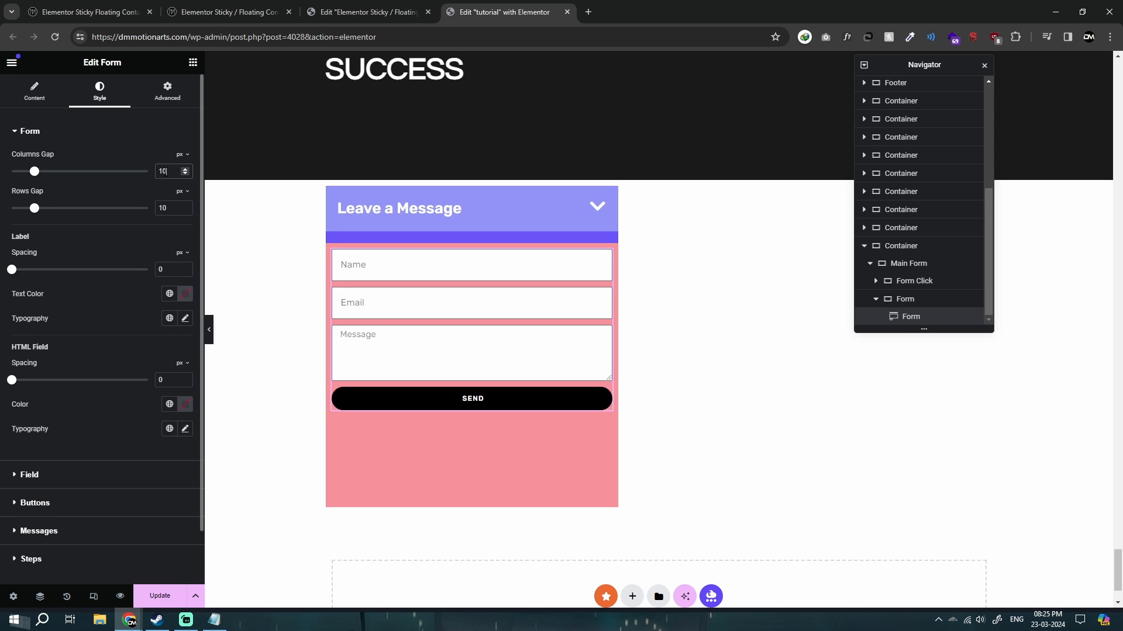
double_click(162, 214)
text(20)
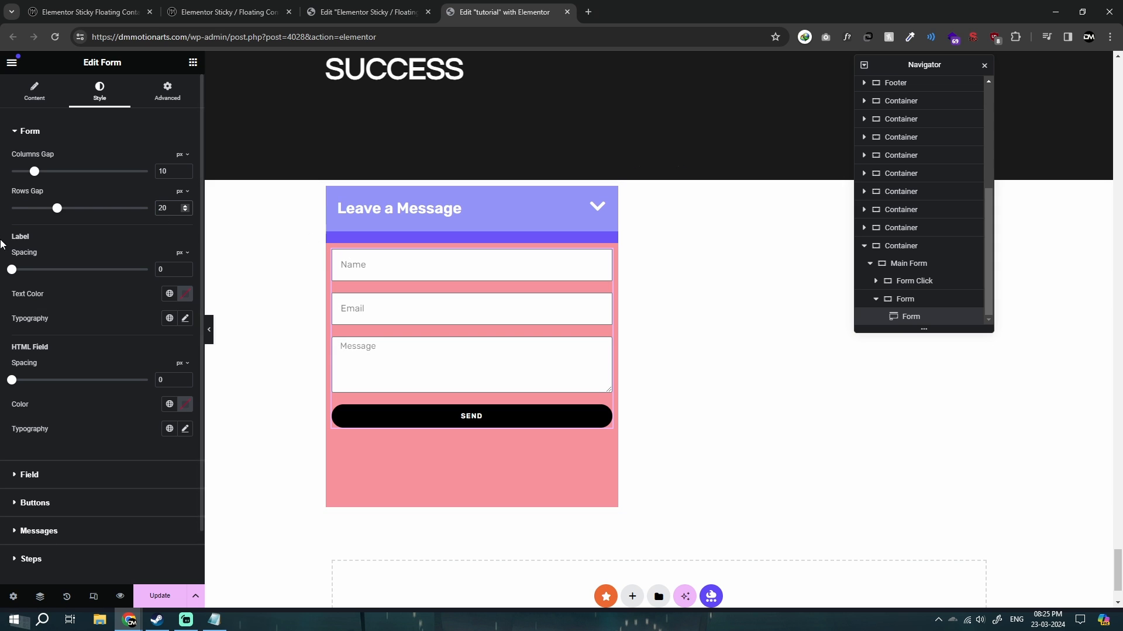
Duplicate the form's Email field and set the copy's placeholder to "Phone Number".
click(35, 91)
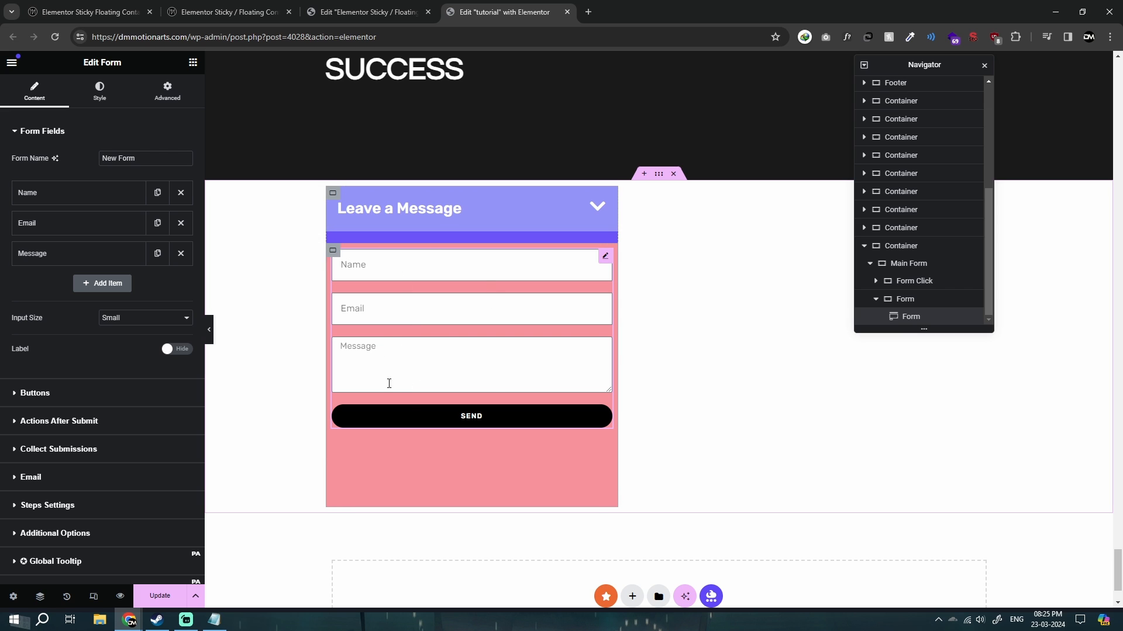
click(157, 224)
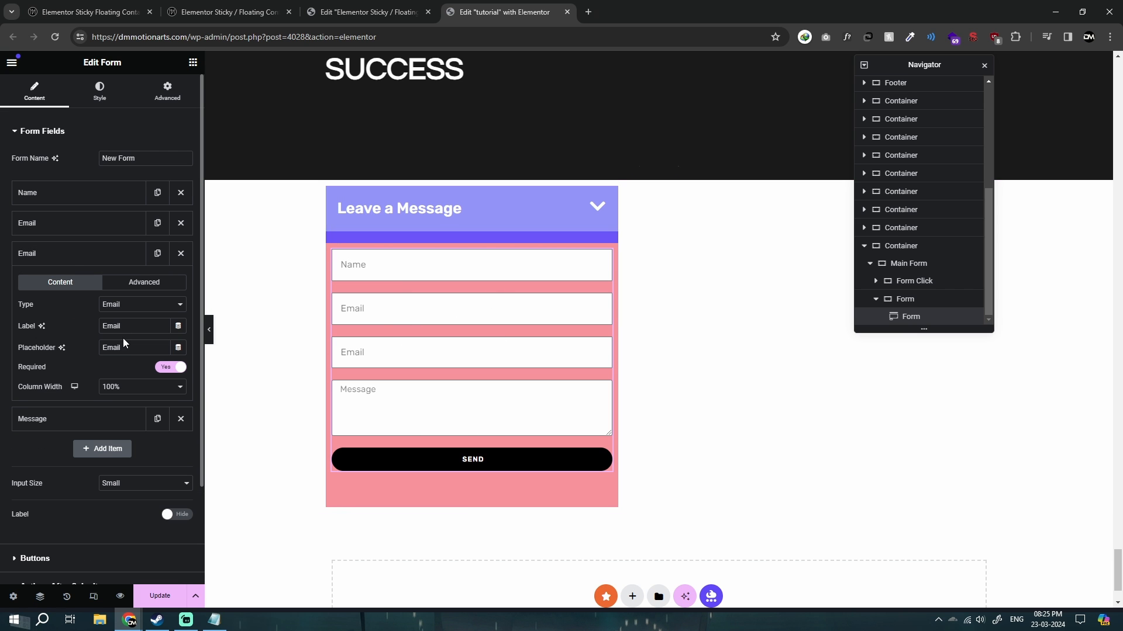
double_click(122, 347)
text(Phone Number)
click(20, 243)
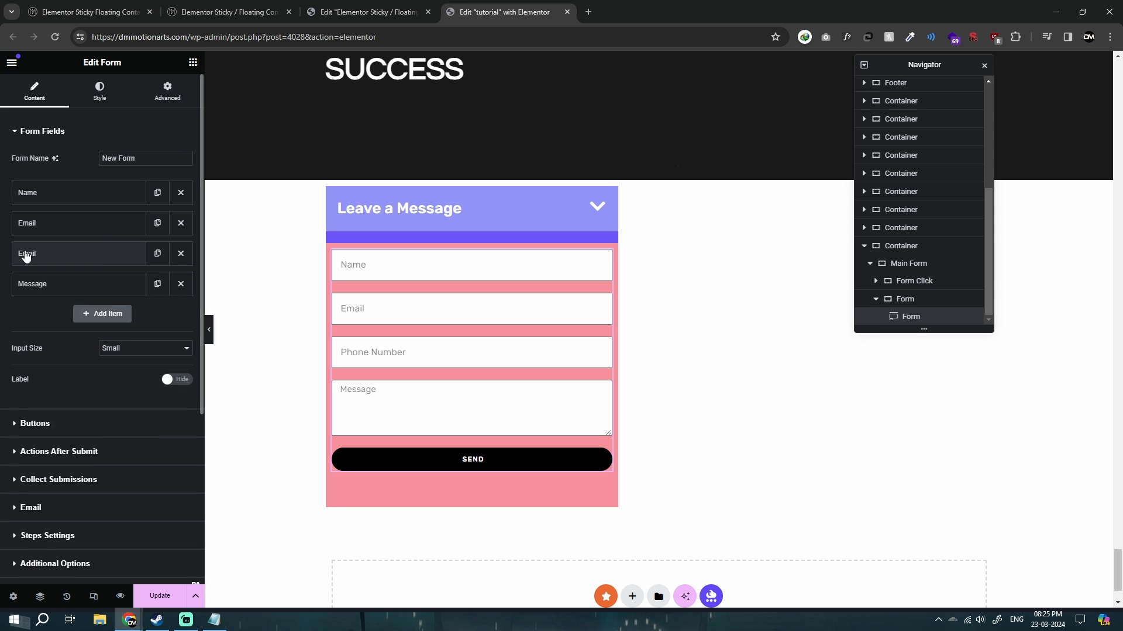
click(23, 252)
click(59, 257)
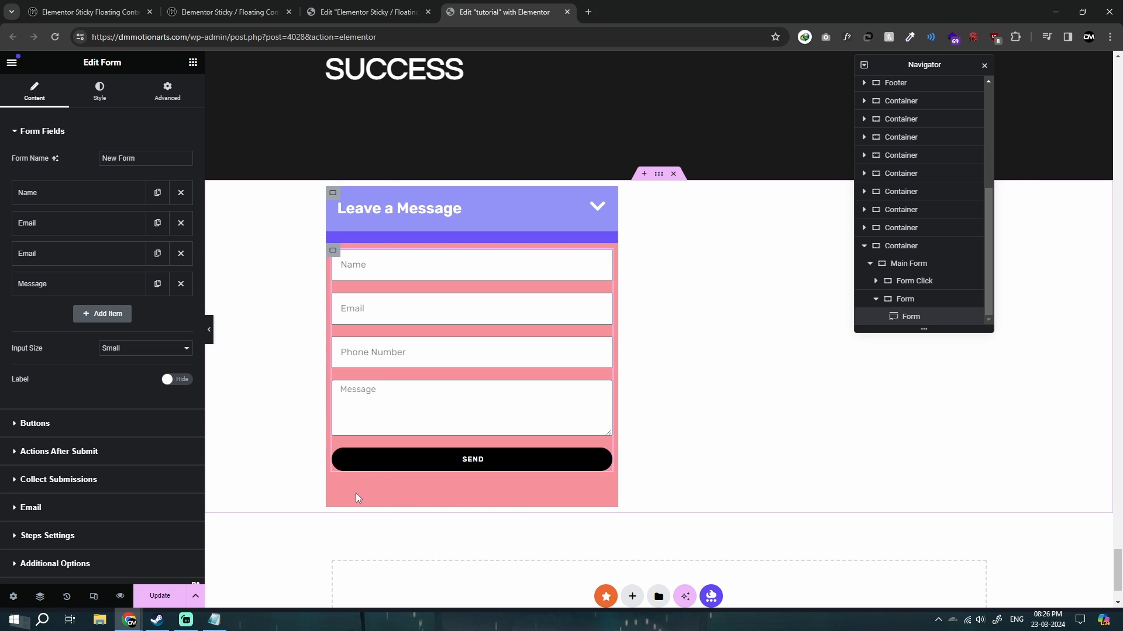
On the live demo page, open the floating form and fill in test values for name, email, phone number and message.
click(235, 7)
click(882, 581)
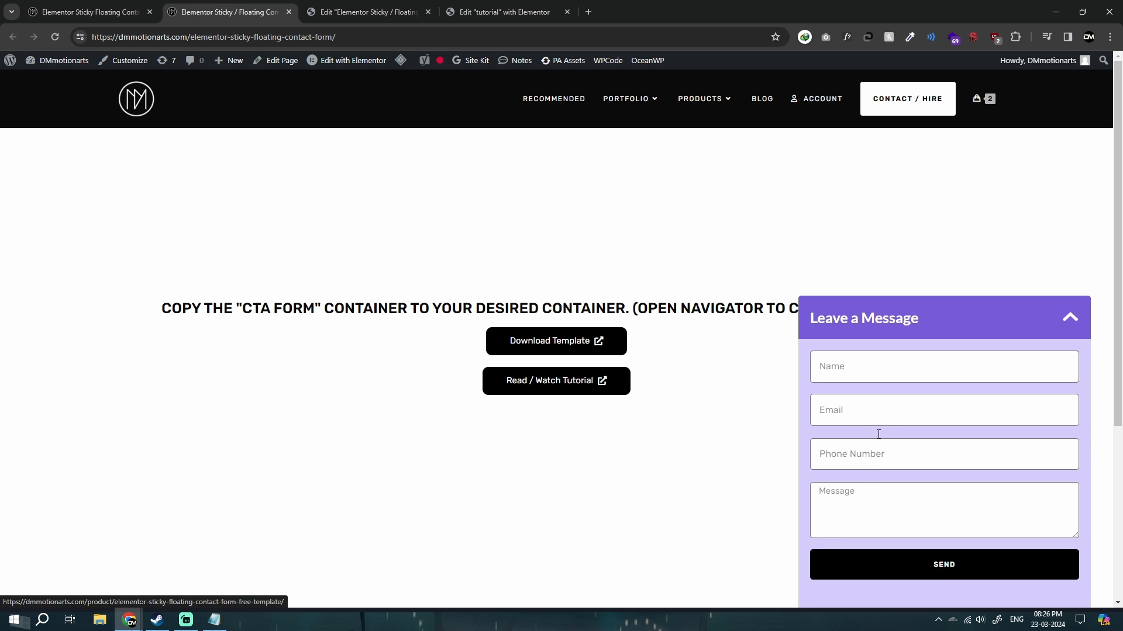
click(864, 360)
click(873, 398)
text(asdawe)
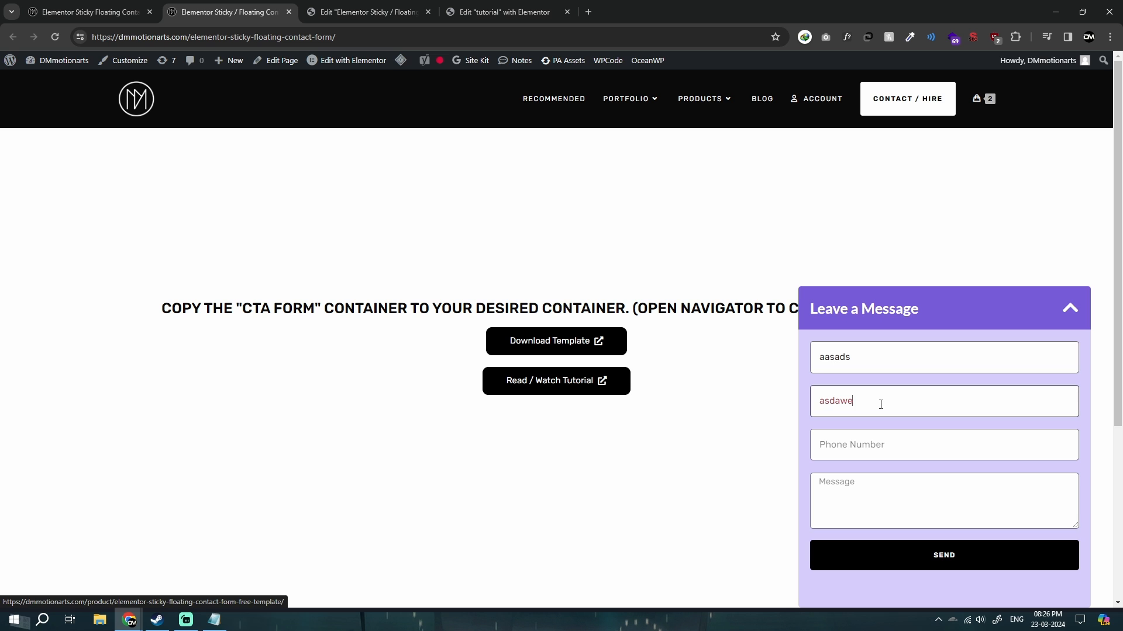
text(!a@asd.com)
key(Tab)
text(2313)
key(Tab)
text(affasd)
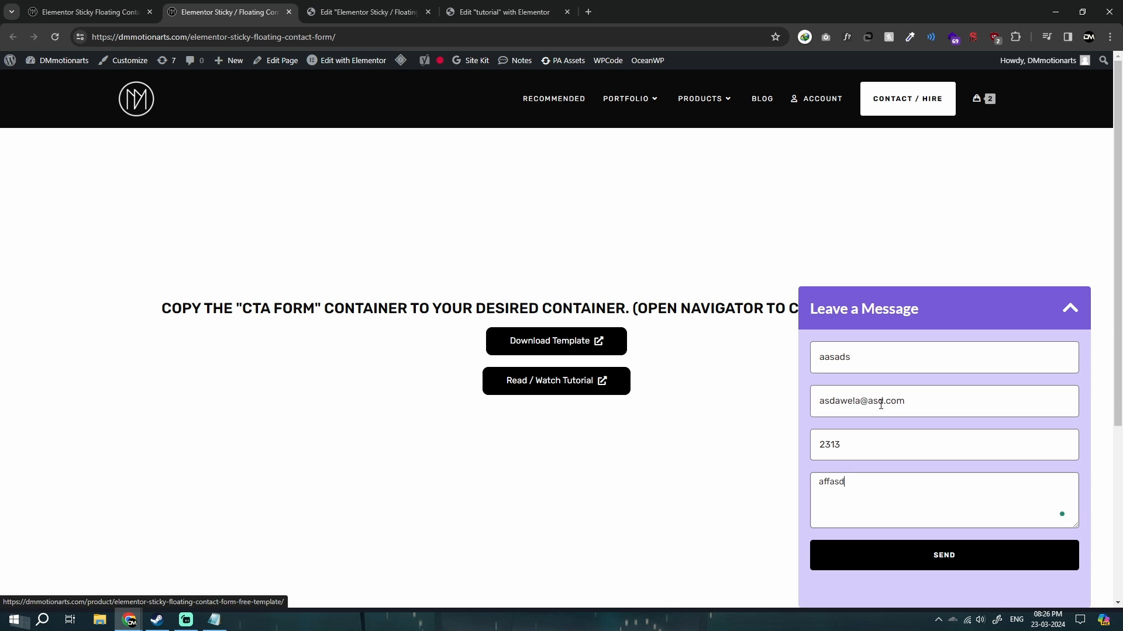
Send the test entry and examine the feedback text below the Send button.
click(932, 565)
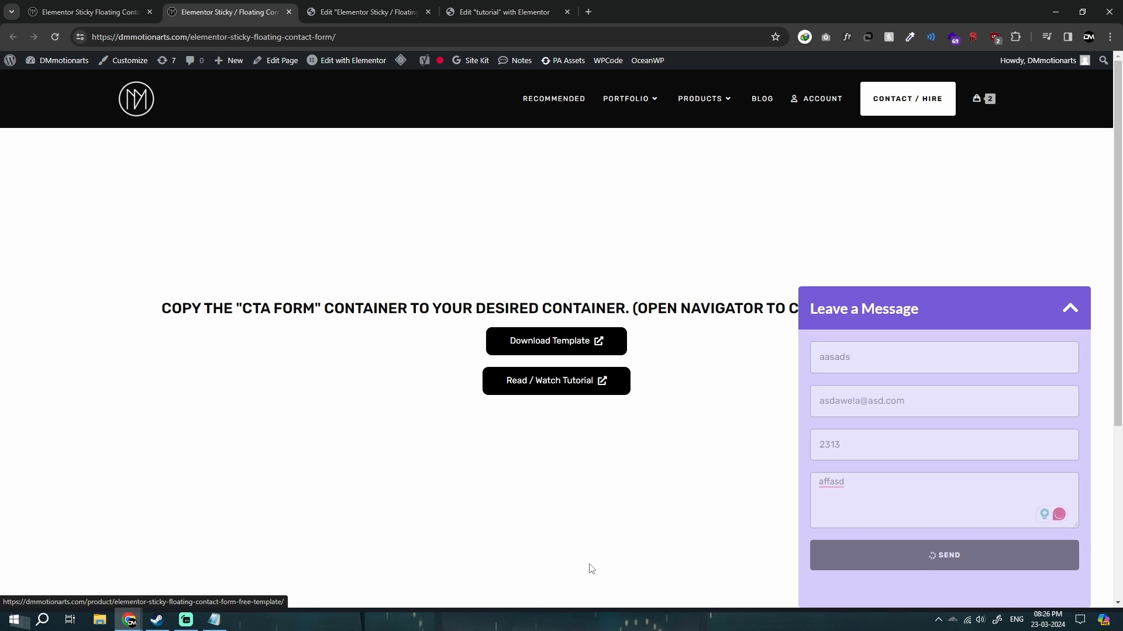
drag(930, 580, 1013, 583)
click(830, 585)
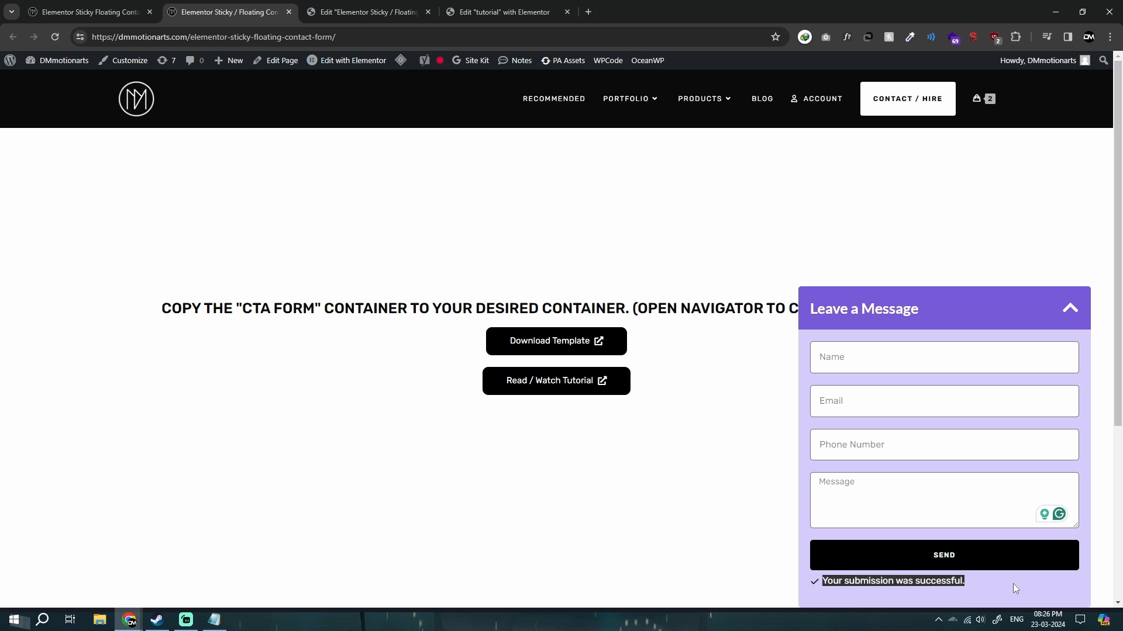
click(1012, 583)
In the template page's editor, duplicate the contact form's Message field to test how the container scrolls with extra content.
click(343, 7)
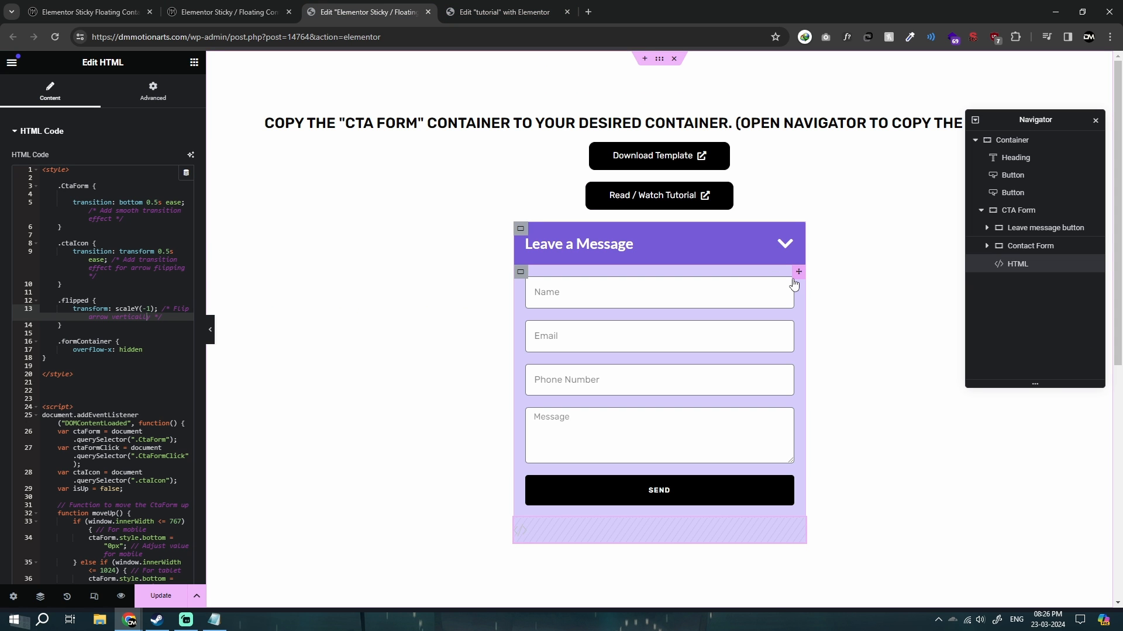
click(794, 284)
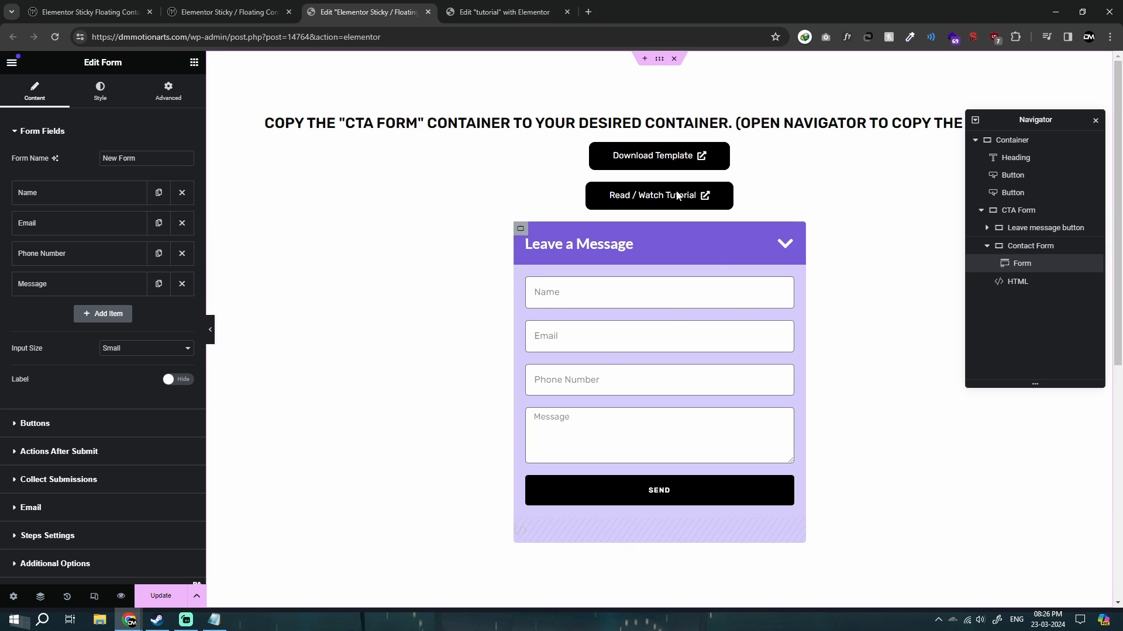
click(158, 285)
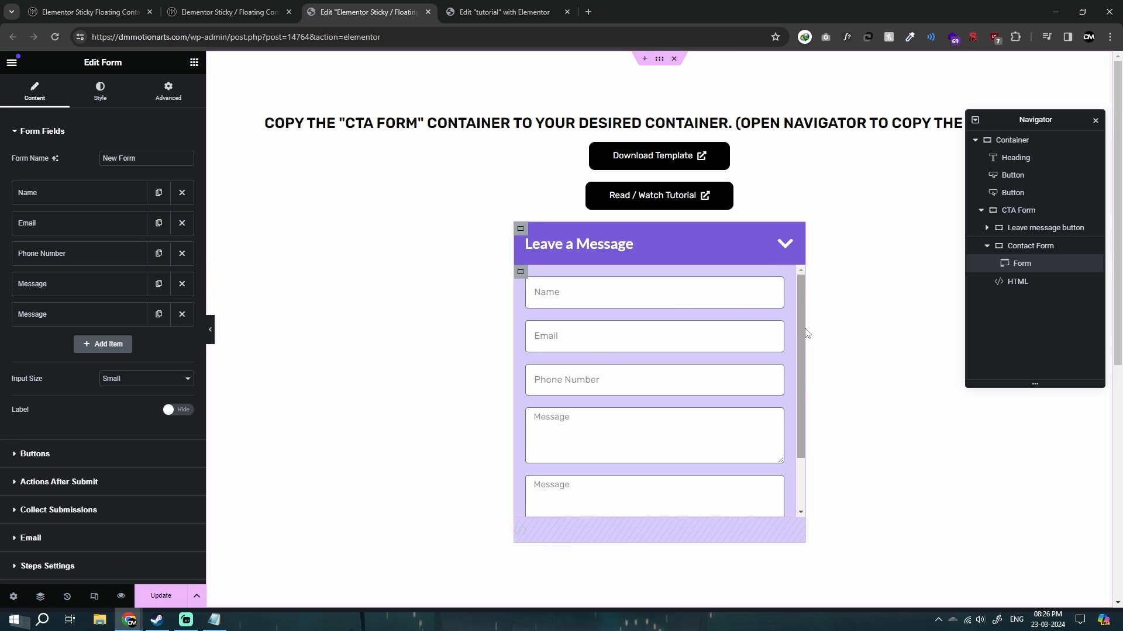
mouse_move(801, 331)
mouse_down()
mouse_move(803, 420)
mouse_move(799, 307)
mouse_move(798, 415)
mouse_move(800, 329)
mouse_up()
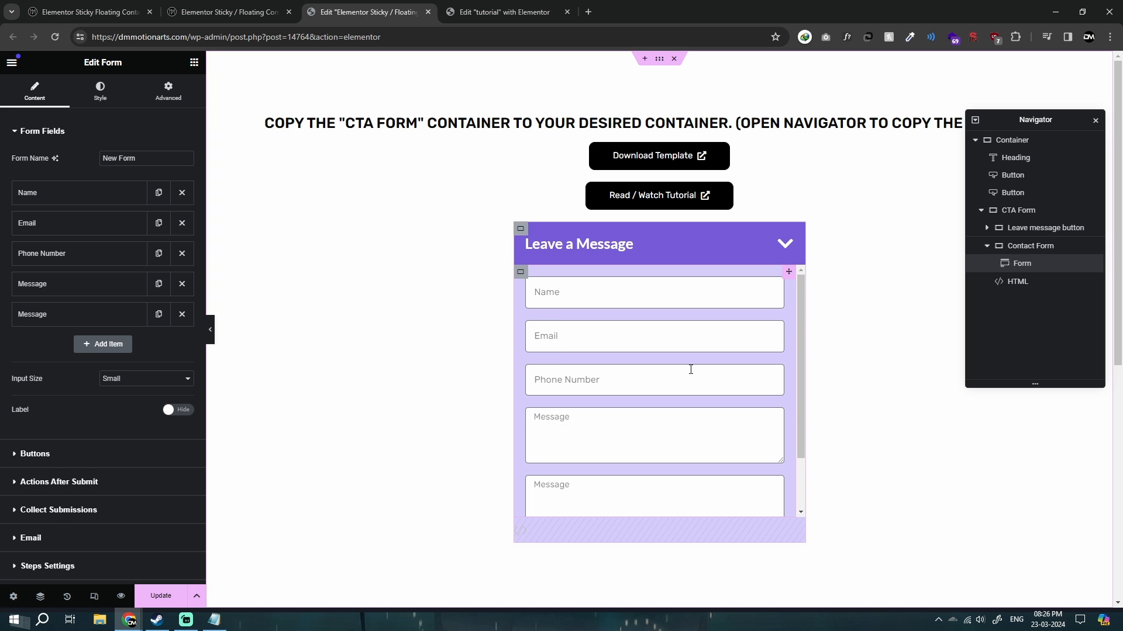
scroll(632, 383, down, 2)
scroll(644, 394, up, 2)
Preview the template in Mobile Portrait and examine how the longer form scrolls inside its container.
click(94, 596)
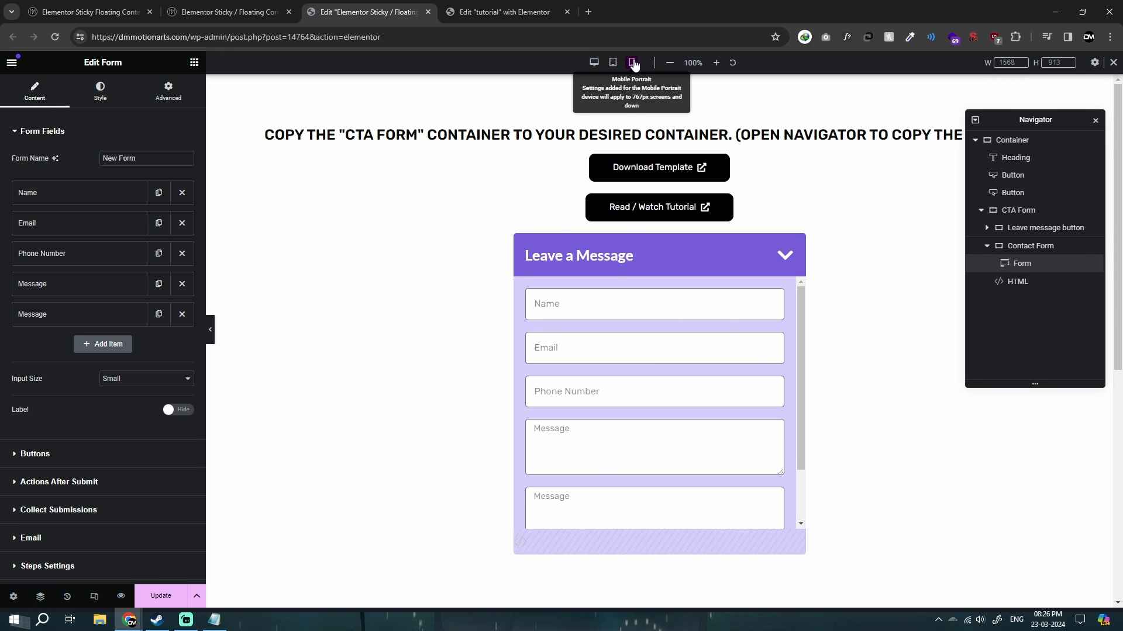
click(632, 63)
scroll(715, 374, down, 1)
scroll(715, 375, up, 1)
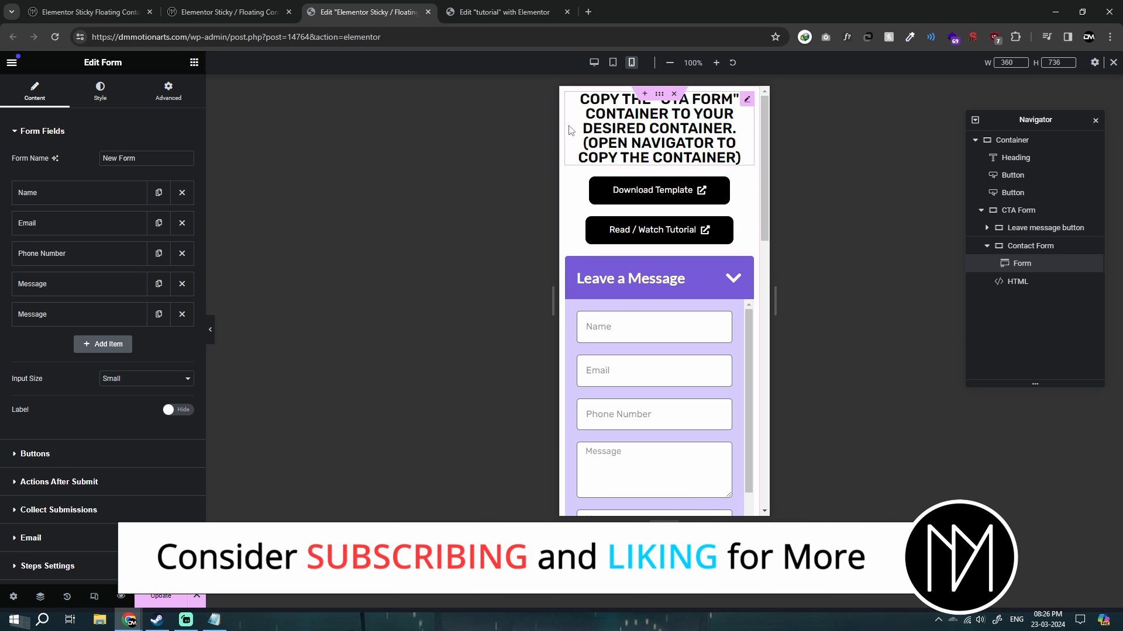
scroll(693, 374, down, 2)
scroll(693, 375, up, 2)
scroll(694, 374, down, 1)
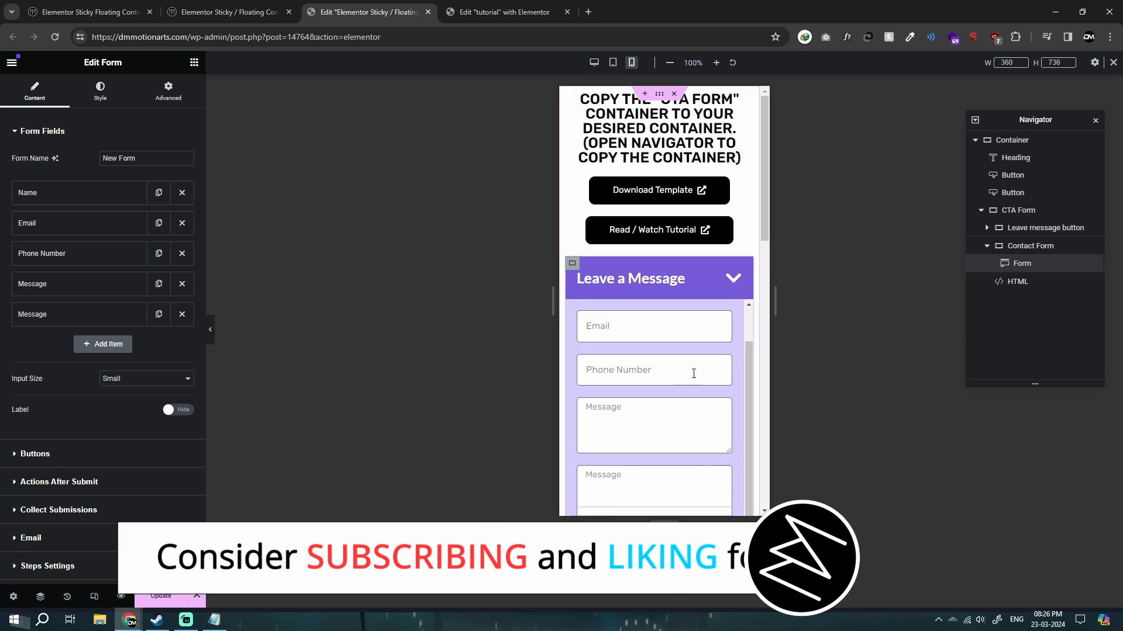
scroll(695, 402, up, 1)
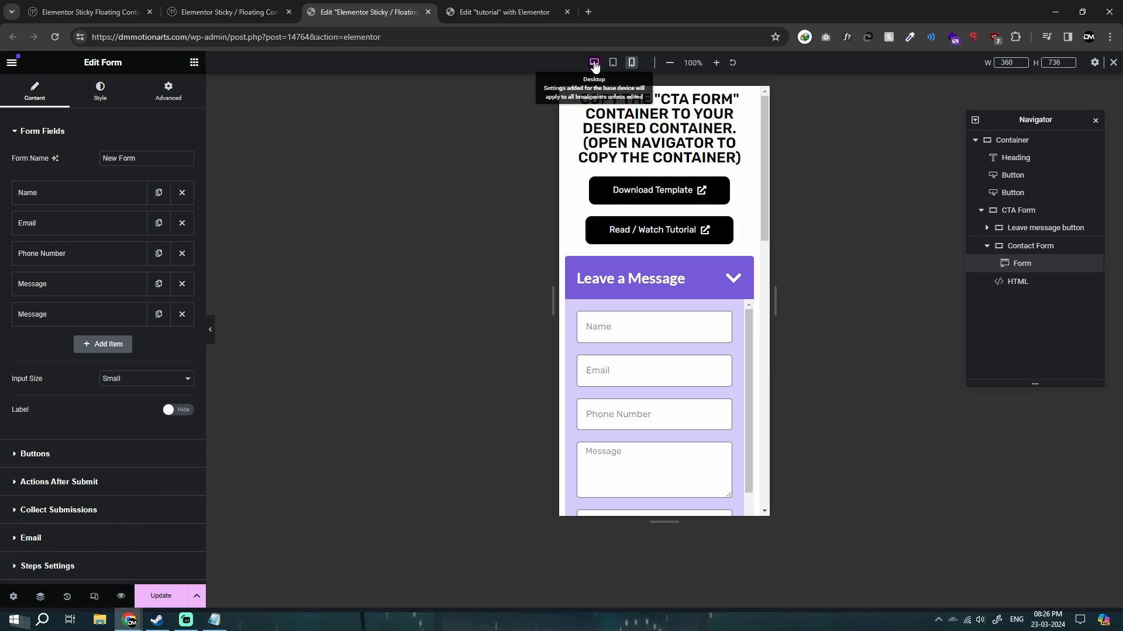
Return the template to desktop view, check the form's custom CSS, and delete the extra Message field.
click(594, 62)
mouse_move(802, 326)
mouse_down()
mouse_move(801, 386)
mouse_move(798, 304)
mouse_up()
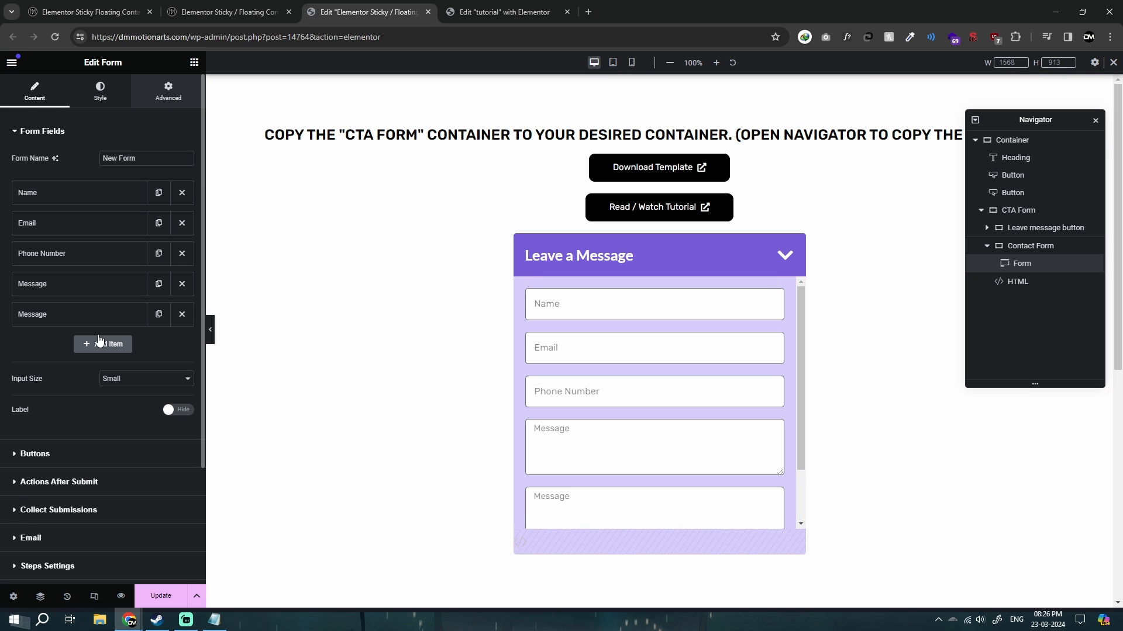
scroll(26, 550, down, 10)
click(20, 503)
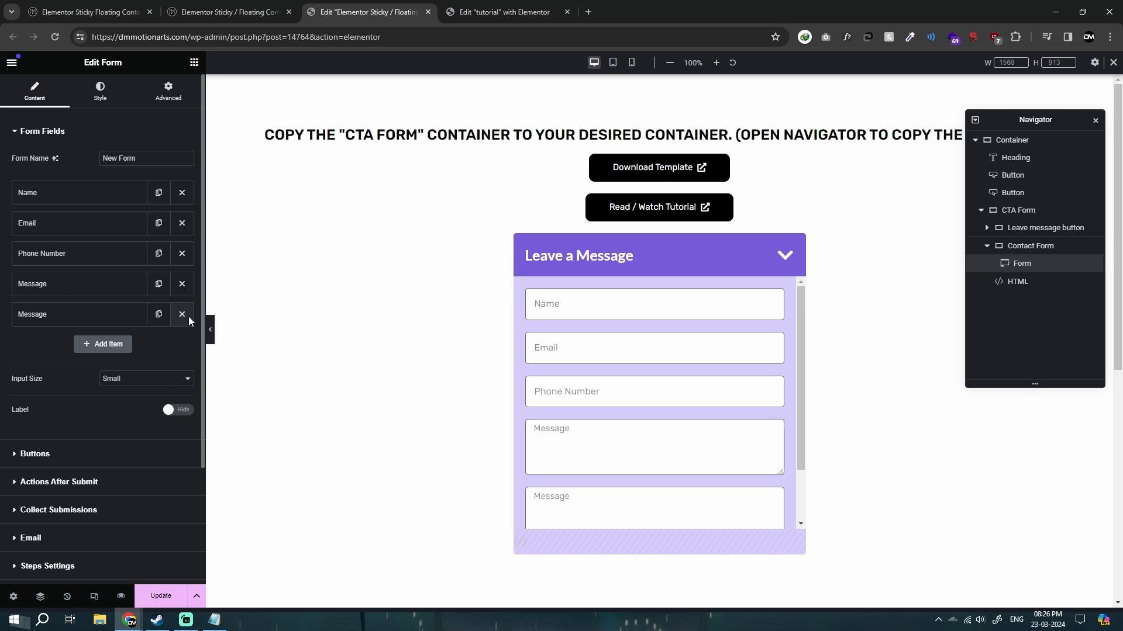
click(181, 314)
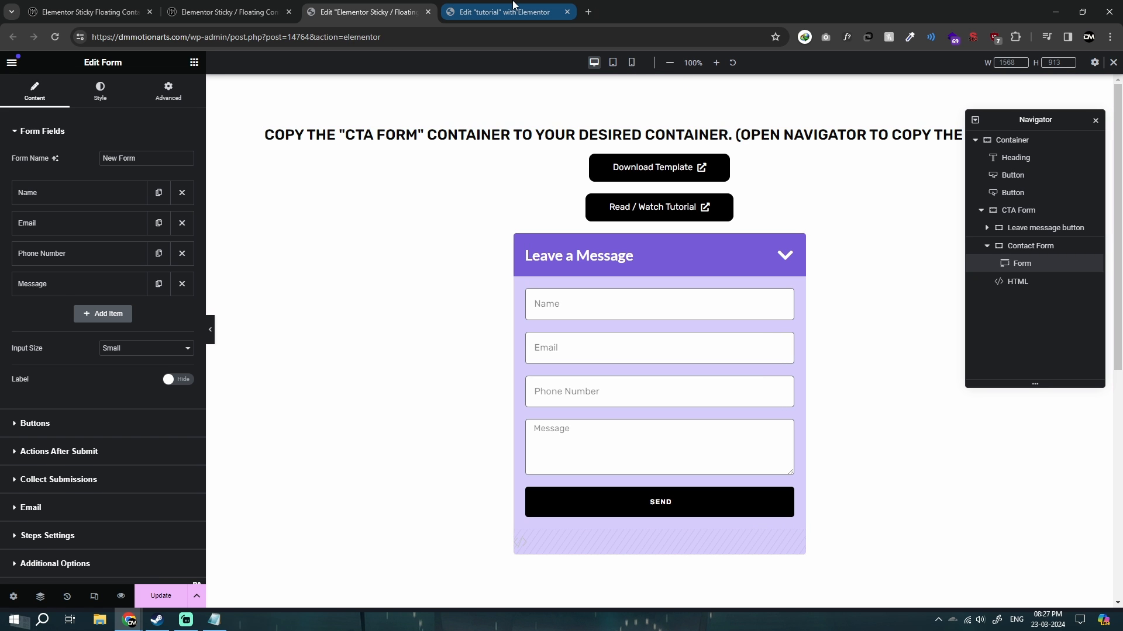
Duplicate the template form's Message field again and select the CTA Form container.
click(158, 283)
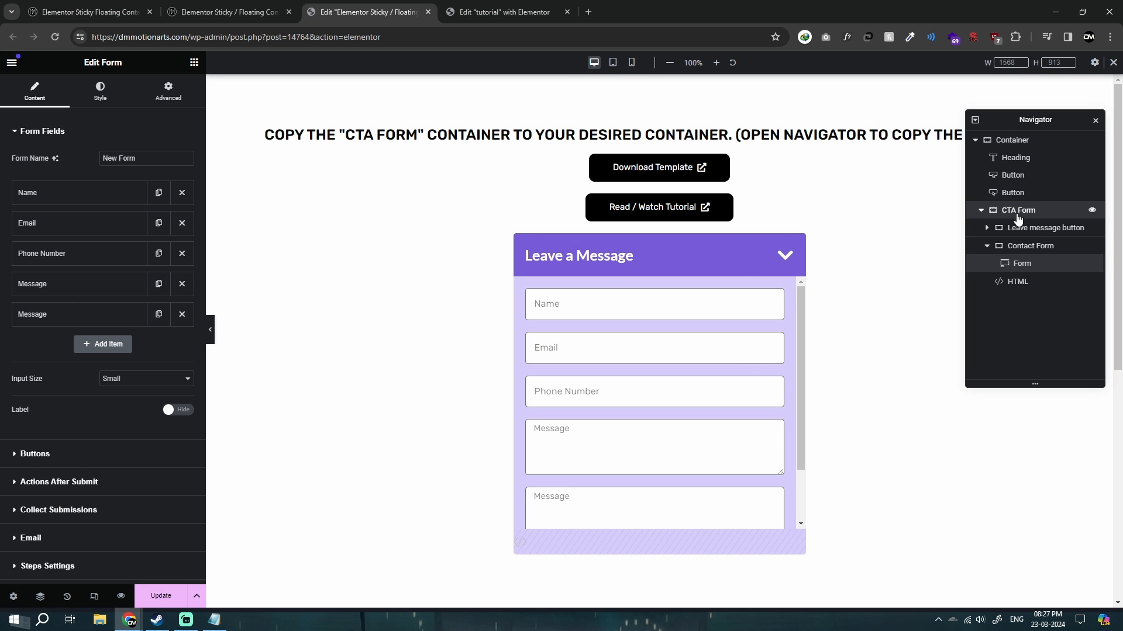
click(1018, 211)
Back in the tutorial page's editor, try column and row gaps of 0 on the Main Form container.
click(483, 17)
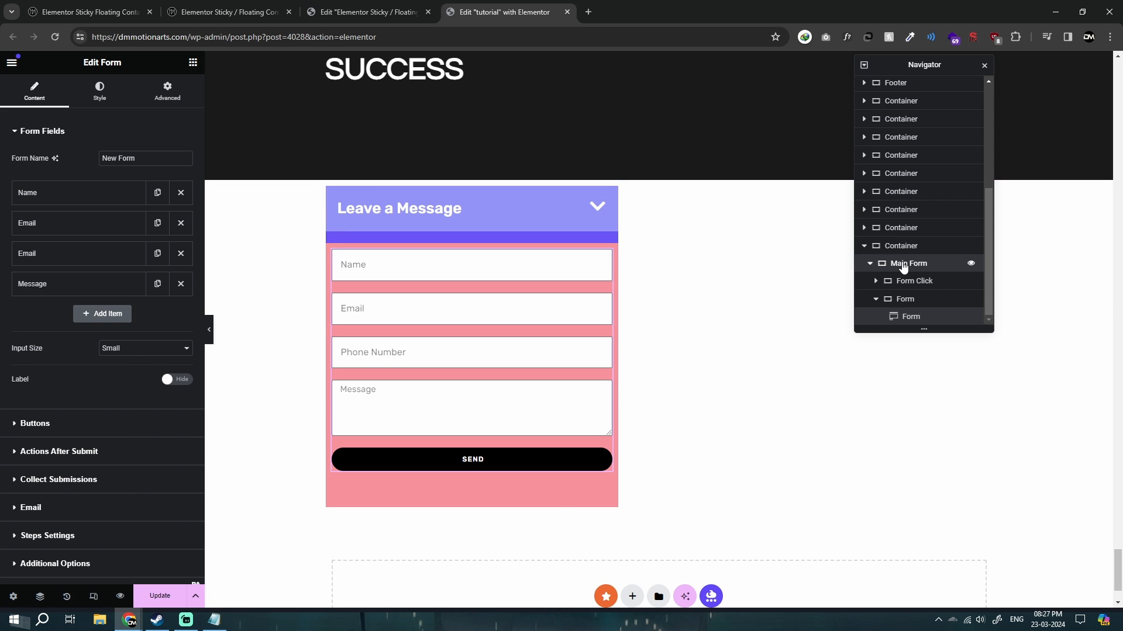
click(908, 264)
click(133, 489)
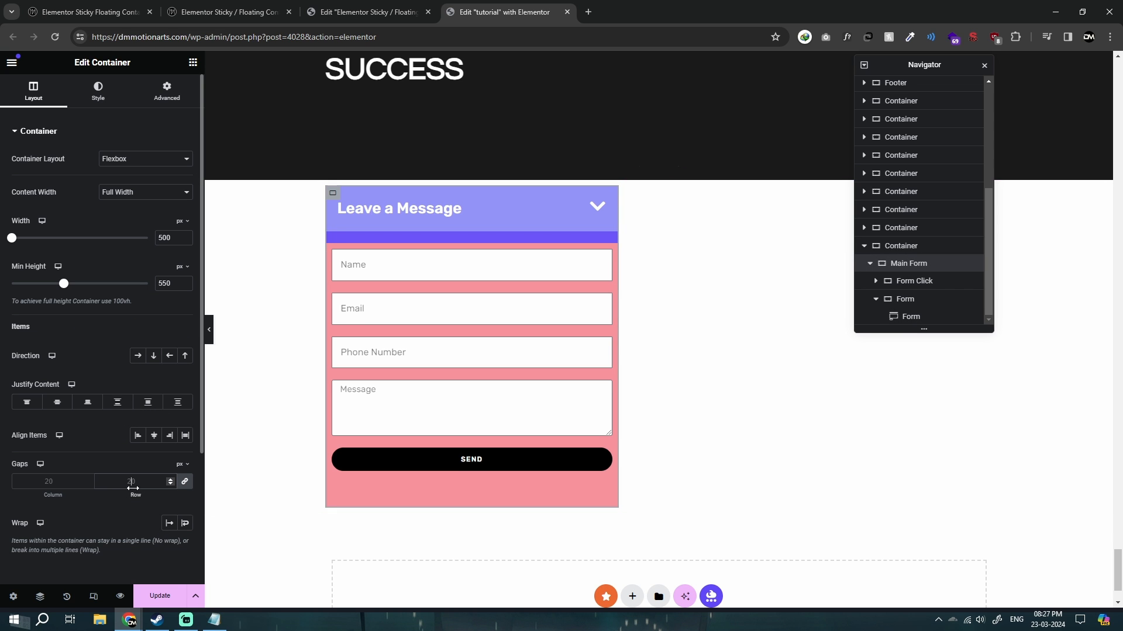
text(0)
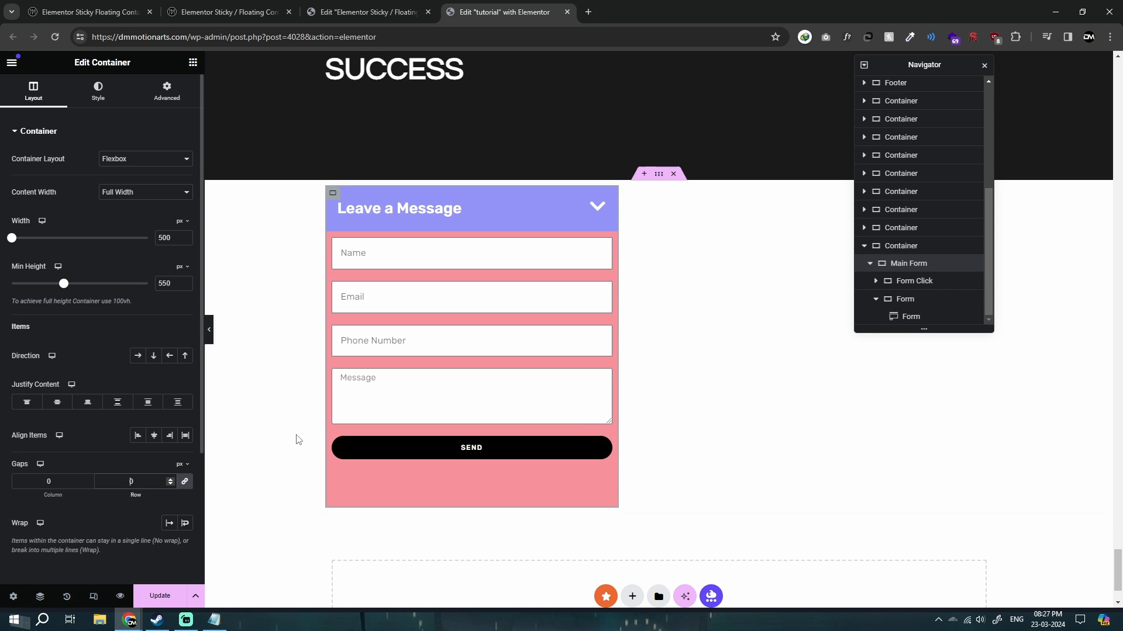
key(BackSpace)
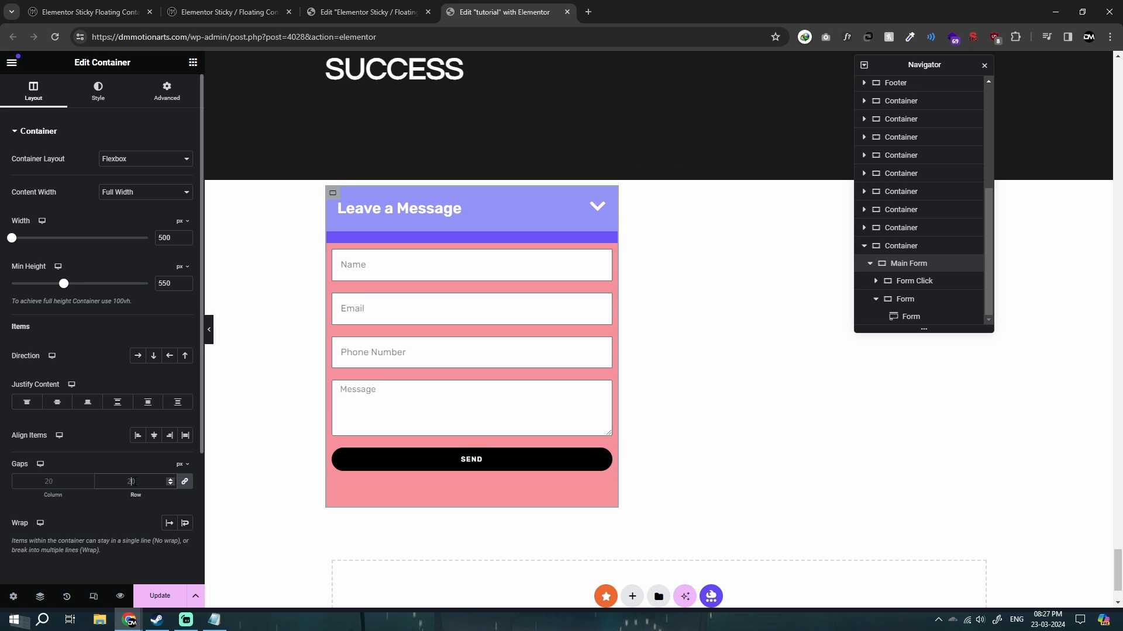
text(0)
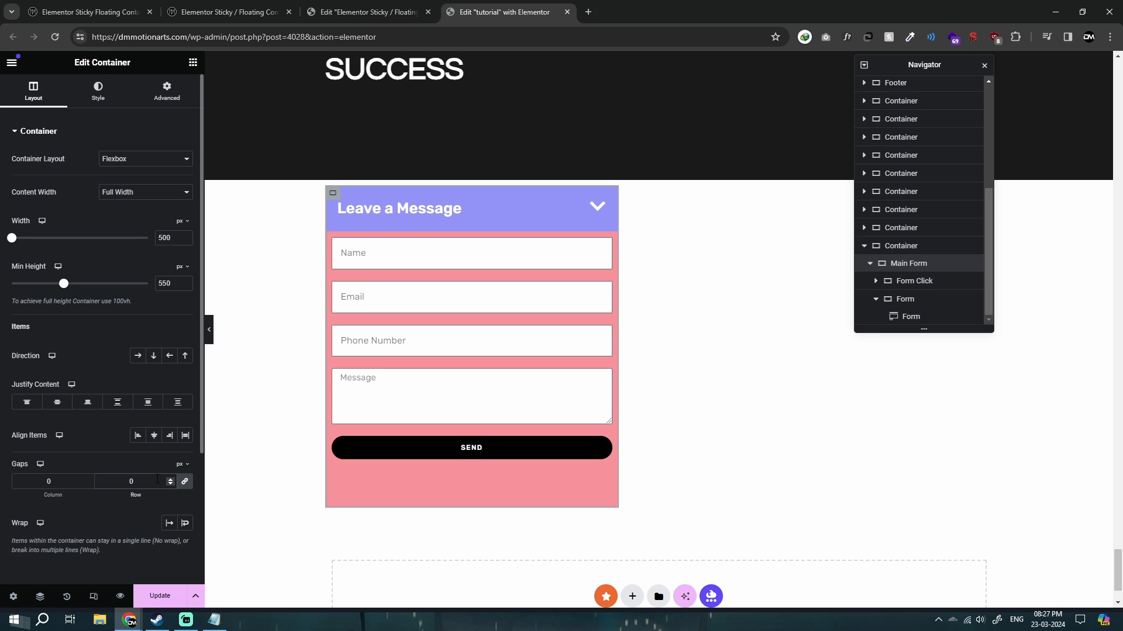
key(BackSpace)
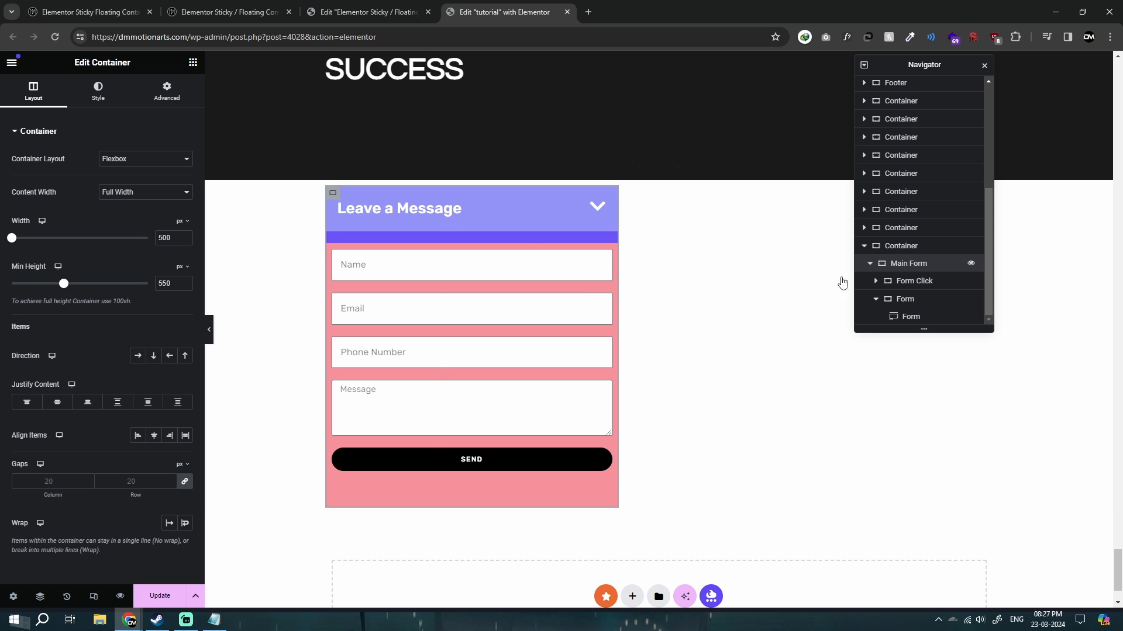
In Notepad, list the class names CtaForm, ctaIcon, formContainer and ctaFormClick on separate lines above the style code.
click(215, 620)
scroll(584, 444, up, 8)
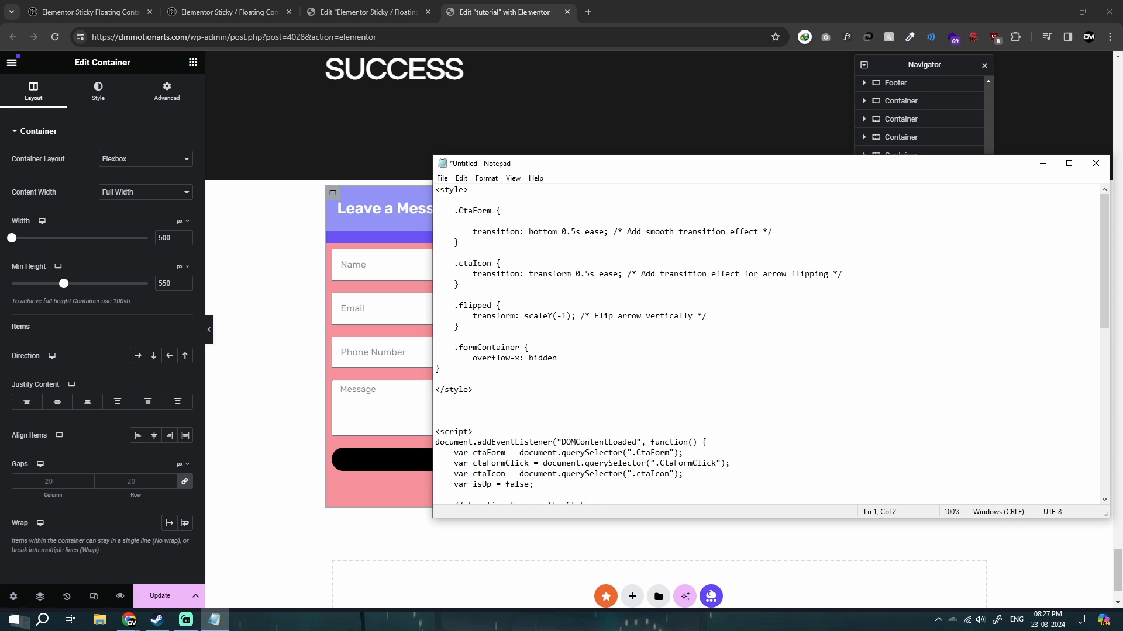
key(Return)
key(Return)
key(Return)
key(Return)
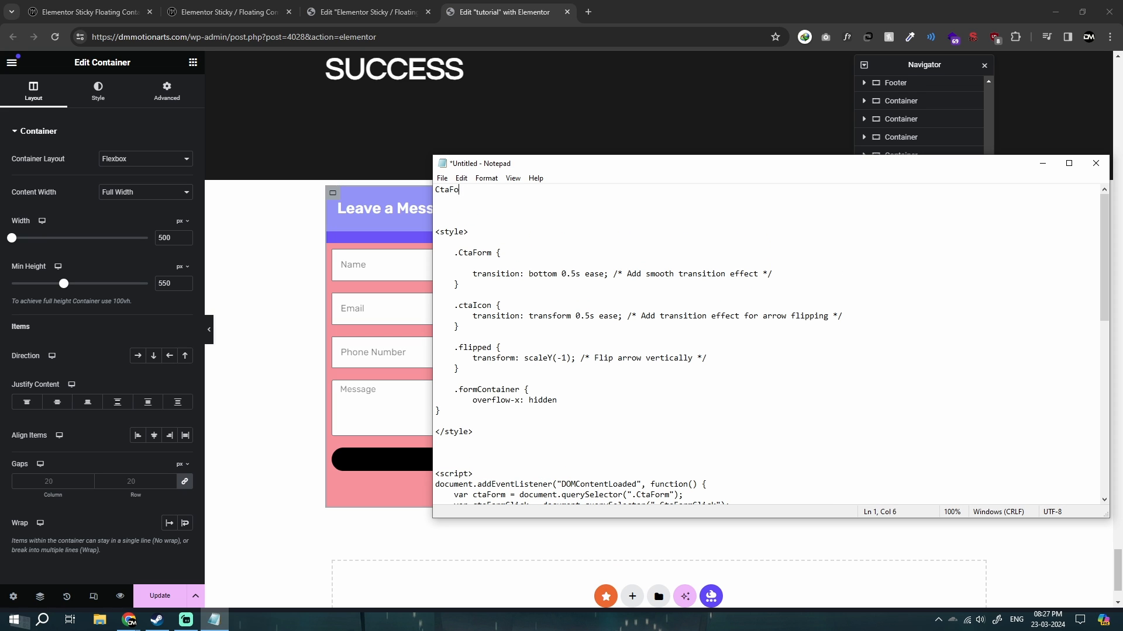
key(Return)
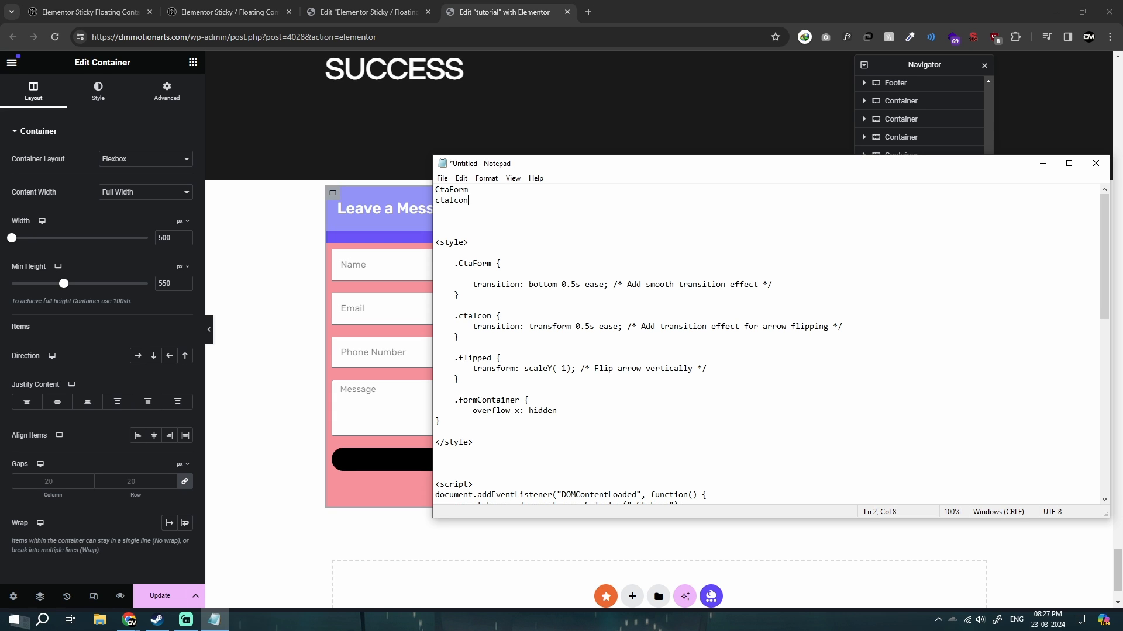
text(ctaIcon)
key(Return)
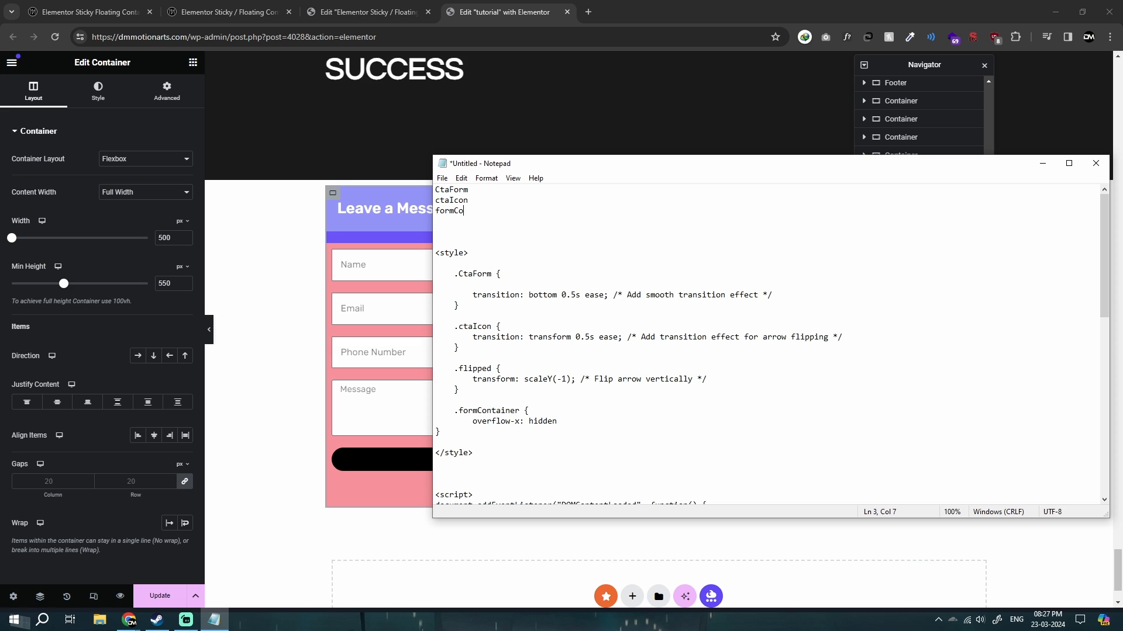
text(formContainer)
key(Return)
text(ctaFormClick)
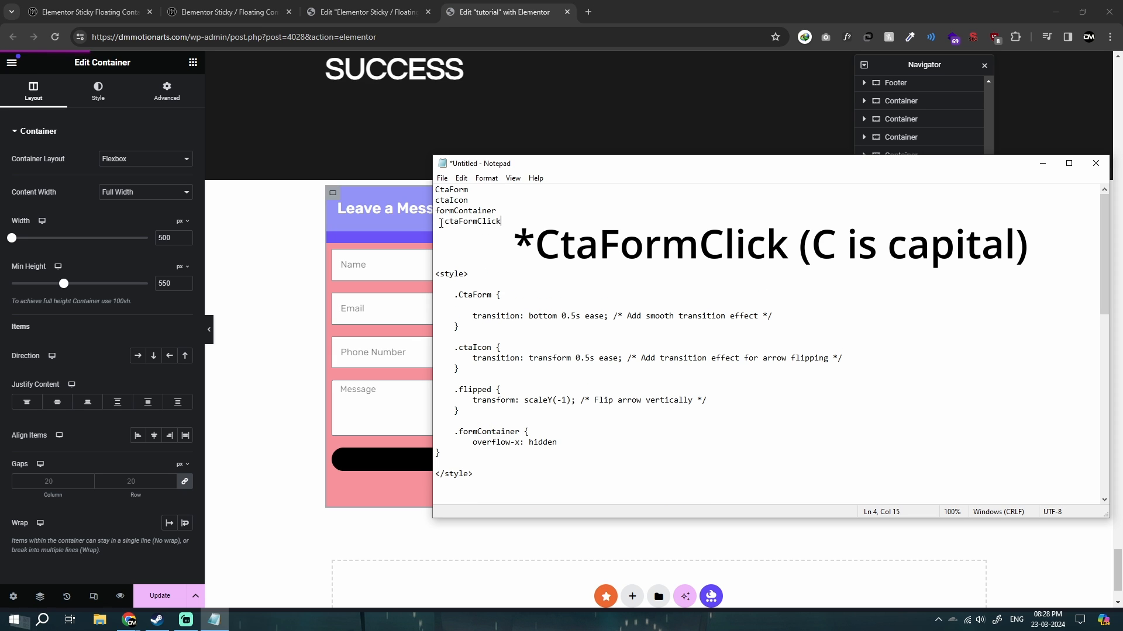
click(441, 224)
key(Delete)
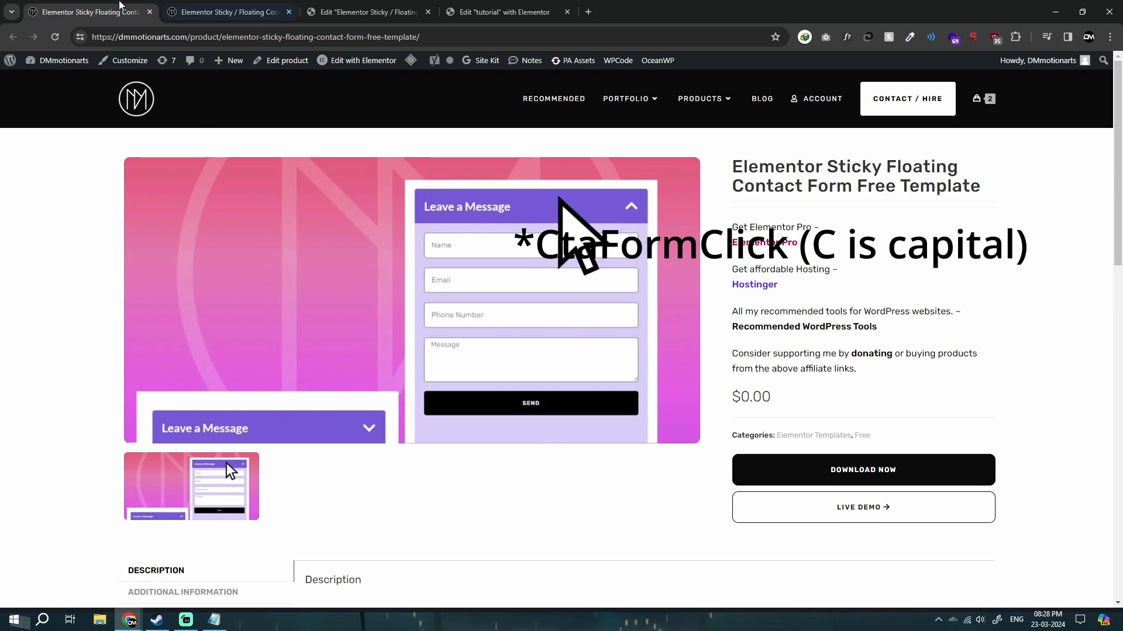
Open the tutorial article linked in the product page's description and examine its code and CSS class explanations.
scroll(443, 319, down, 5)
scroll(442, 320, down, 3)
ctrl+click(683, 144)
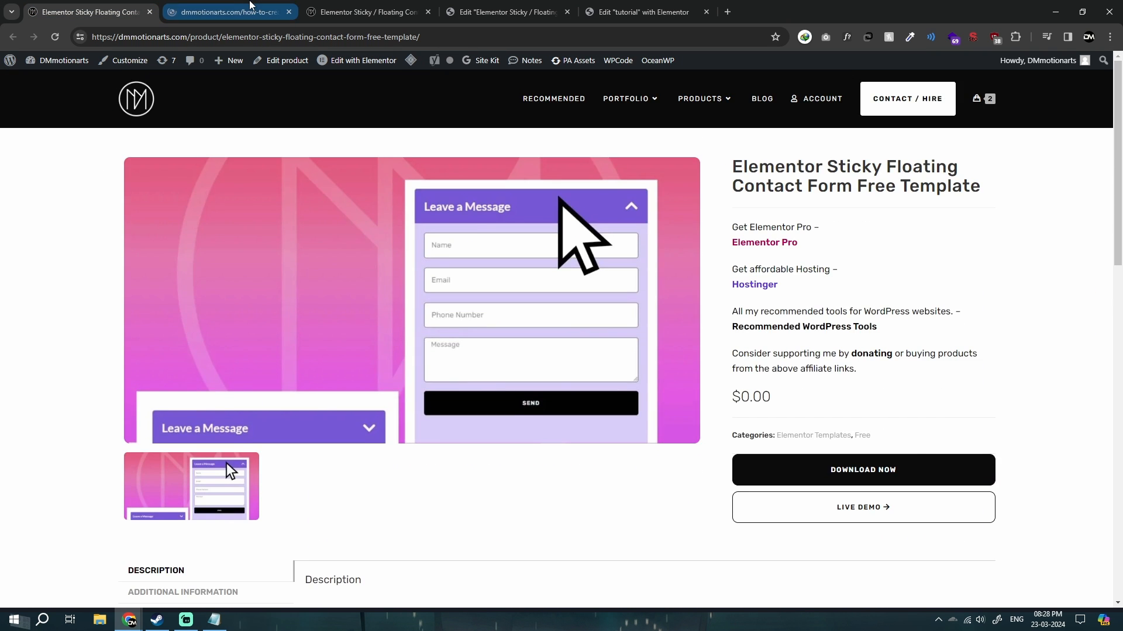
click(253, 11)
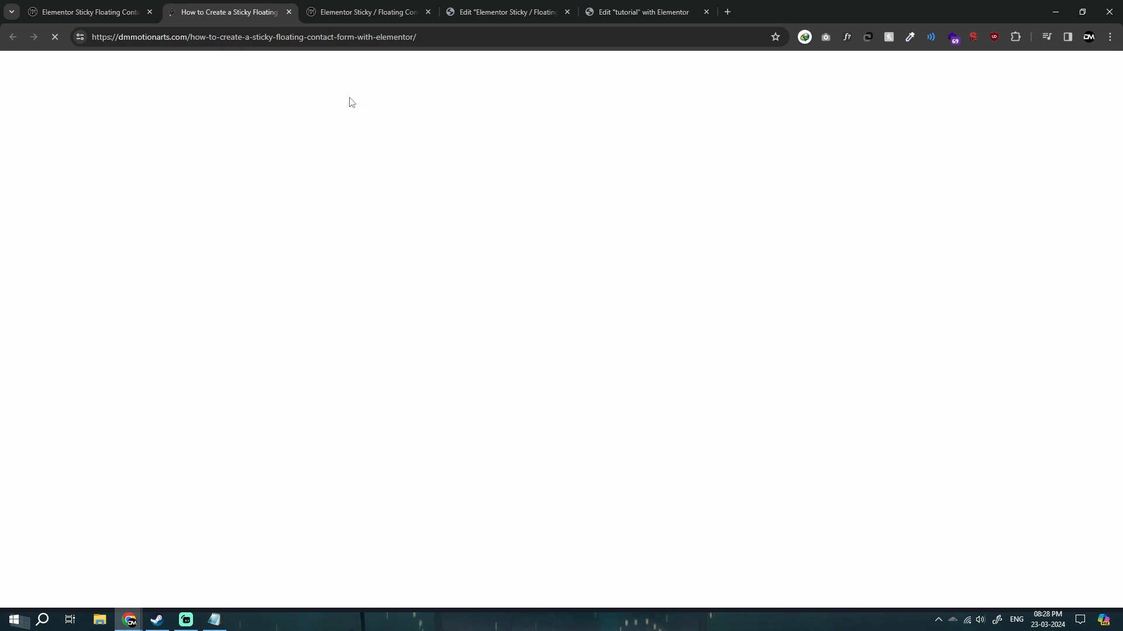
scroll(514, 375, down, 9)
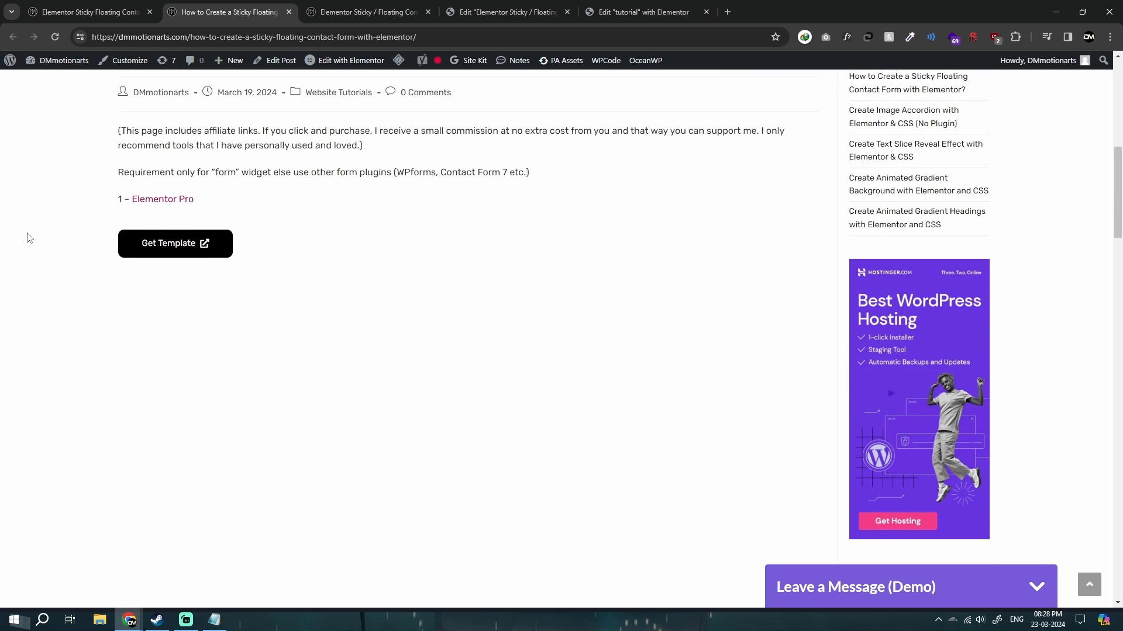
scroll(28, 238, down, 15)
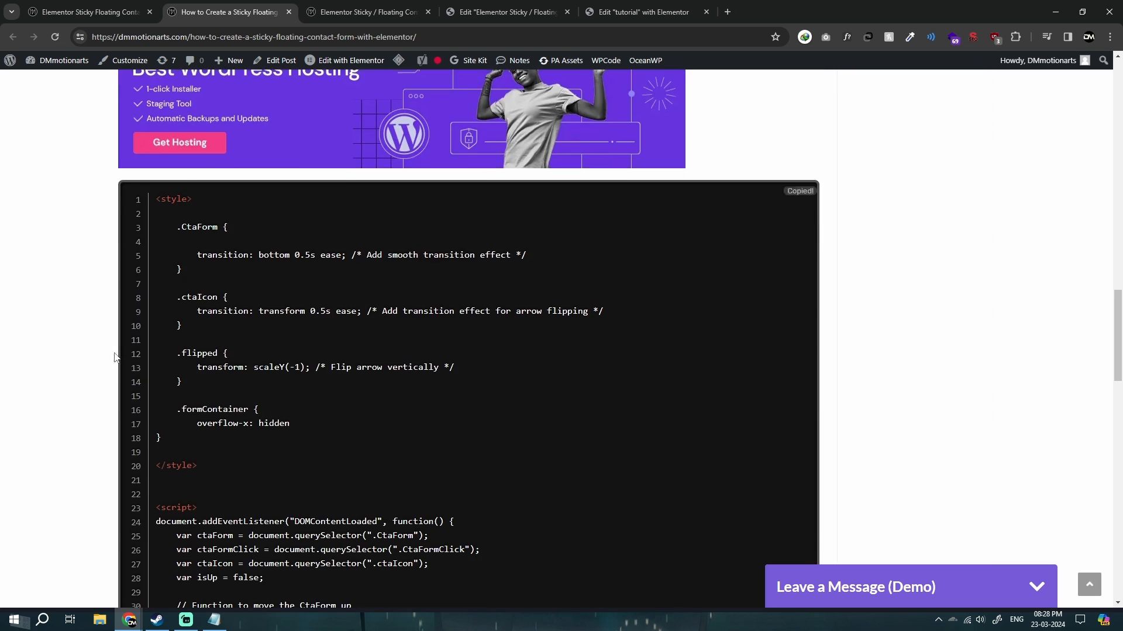
scroll(493, 366, up, 6)
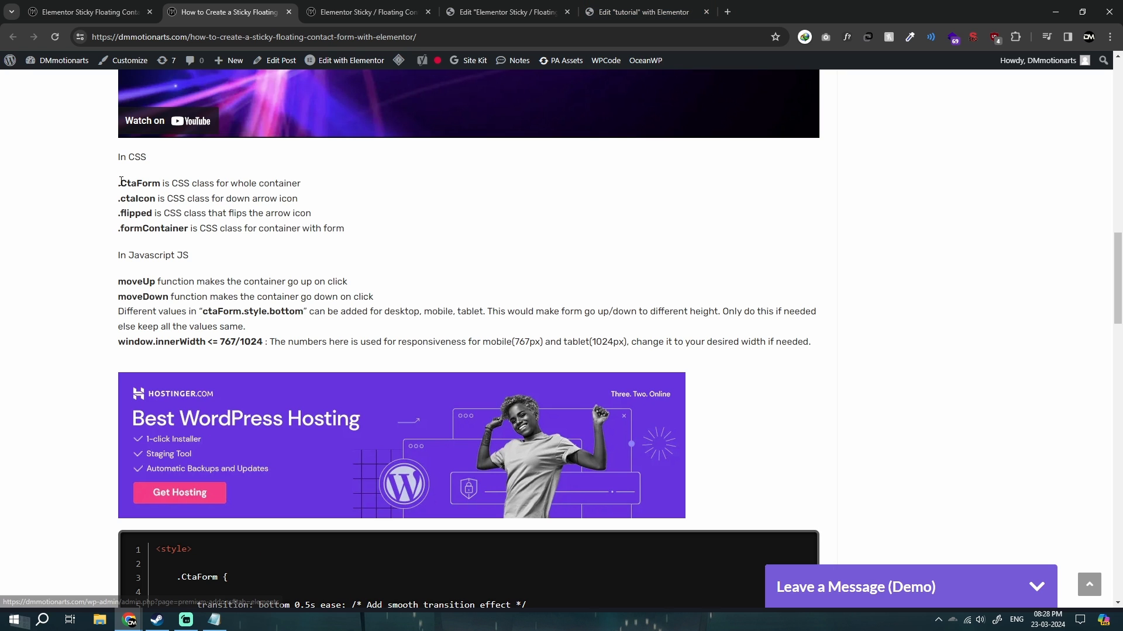
drag(118, 178, 373, 233)
click(373, 232)
drag(108, 185, 368, 228)
click(369, 228)
Copy CtaForm from the Notepad list and assign it as the Main Form container's CSS class in the tutorial page.
click(654, 9)
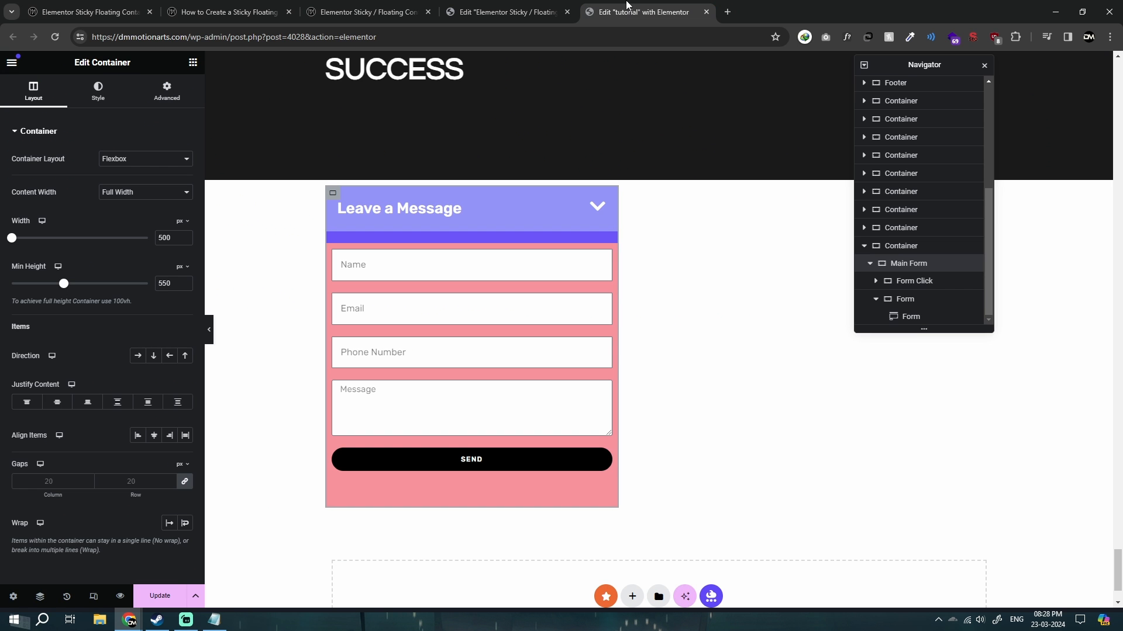
click(214, 619)
click(389, 262)
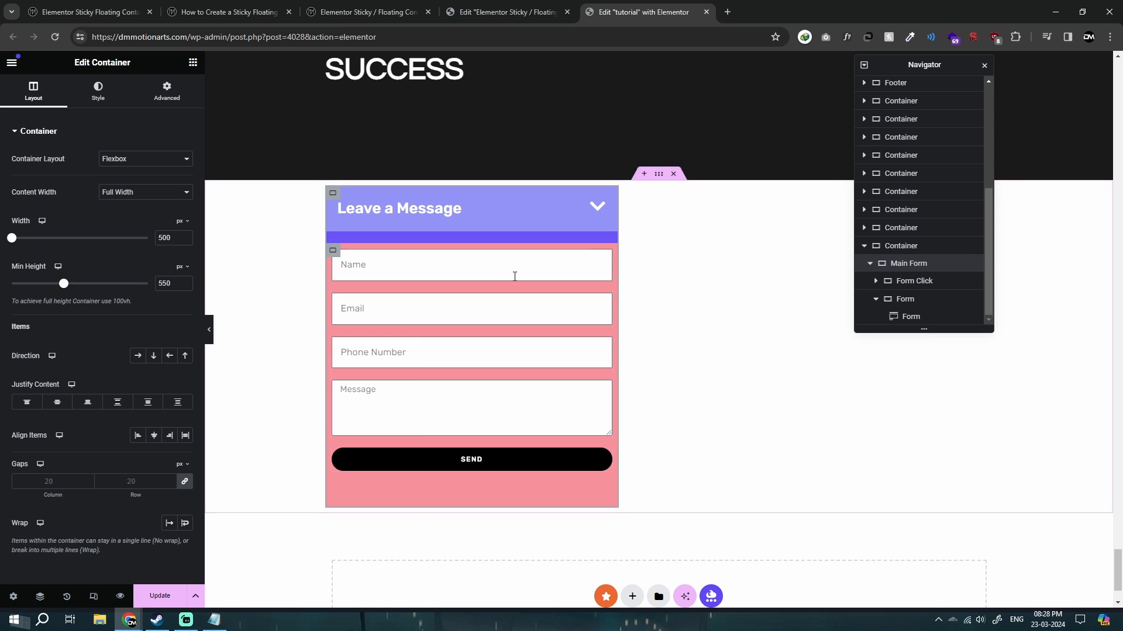
click(214, 618)
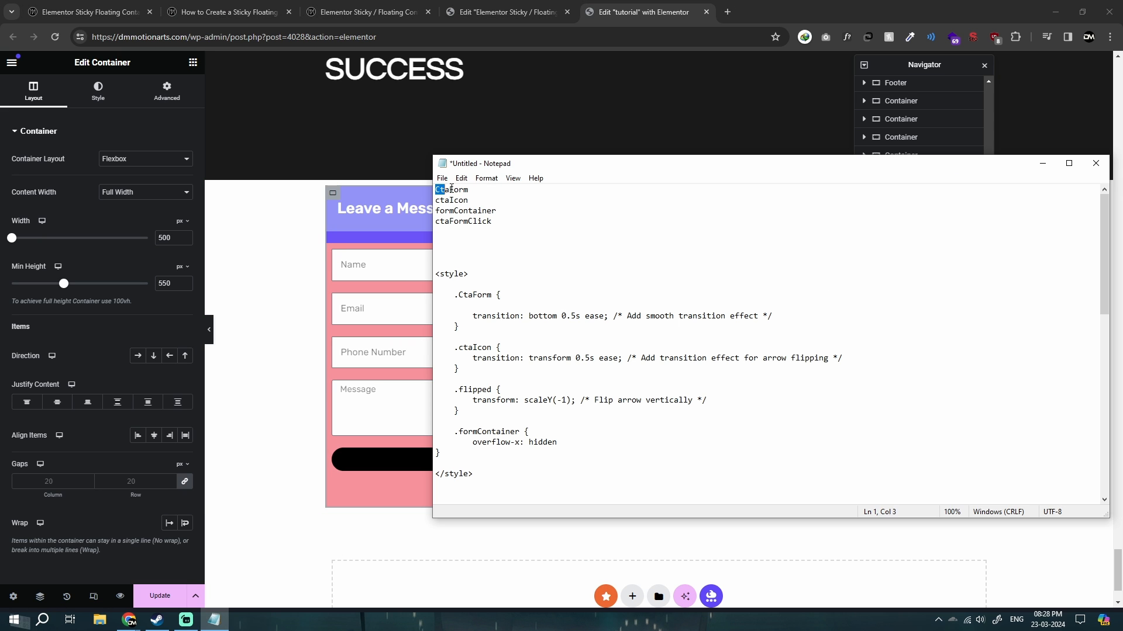
drag(451, 188, 468, 190)
click(169, 93)
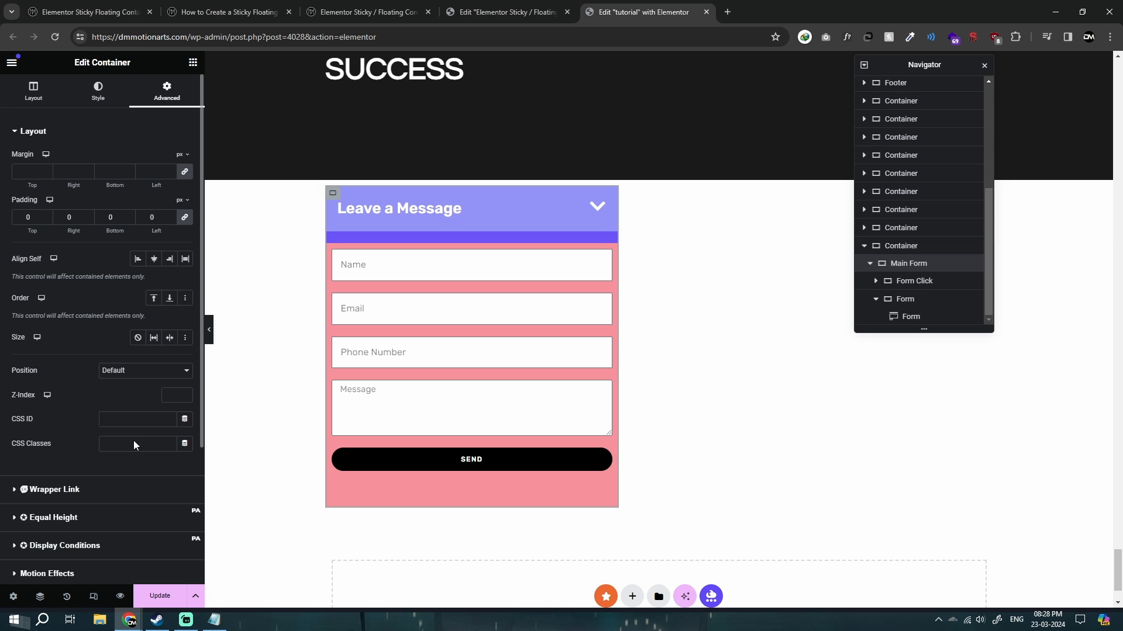
click(134, 446)
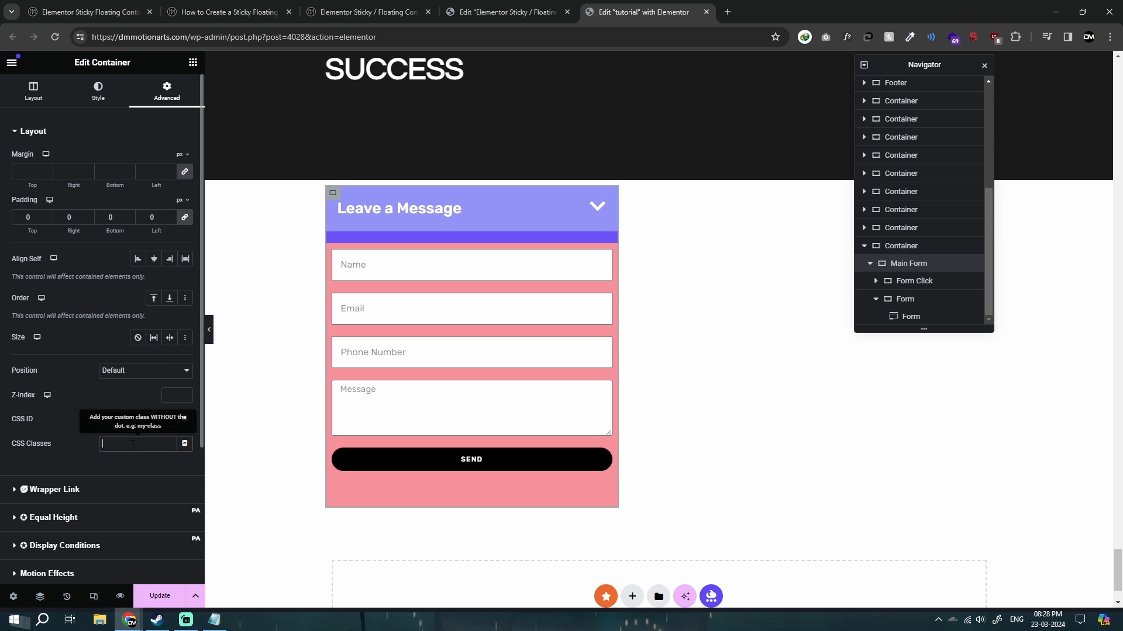
Review the ctaIcon, ctaFormClick and CtaForm class names in the Notepad list against the elements they belong to.
click(214, 619)
click(487, 177)
click(477, 214)
double_click(461, 200)
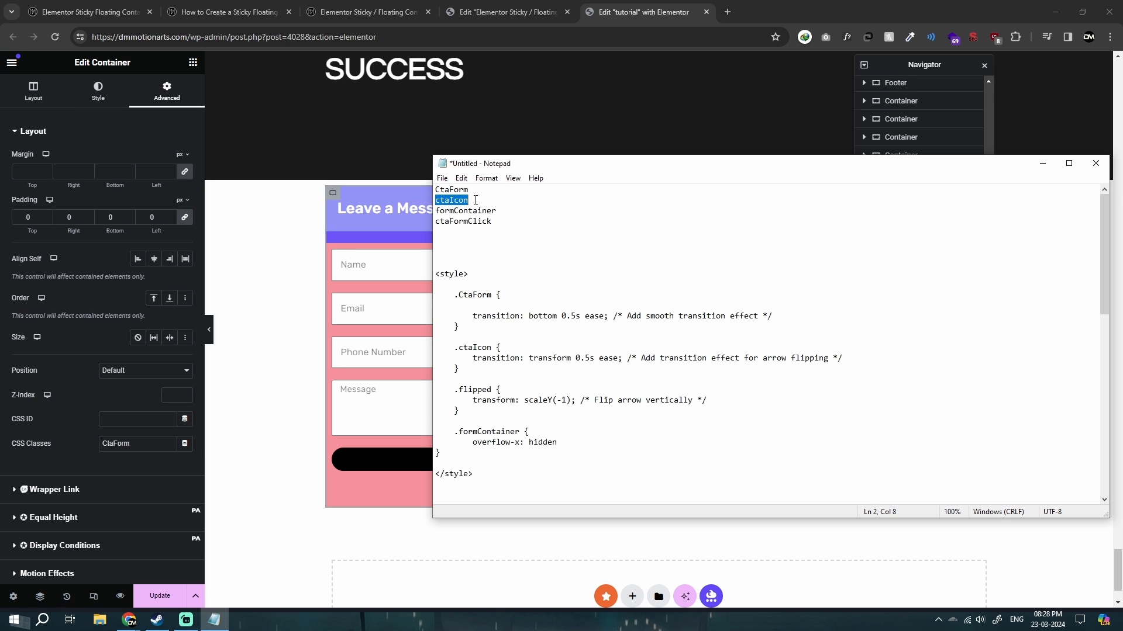
click(459, 231)
drag(437, 223, 501, 221)
click(527, 218)
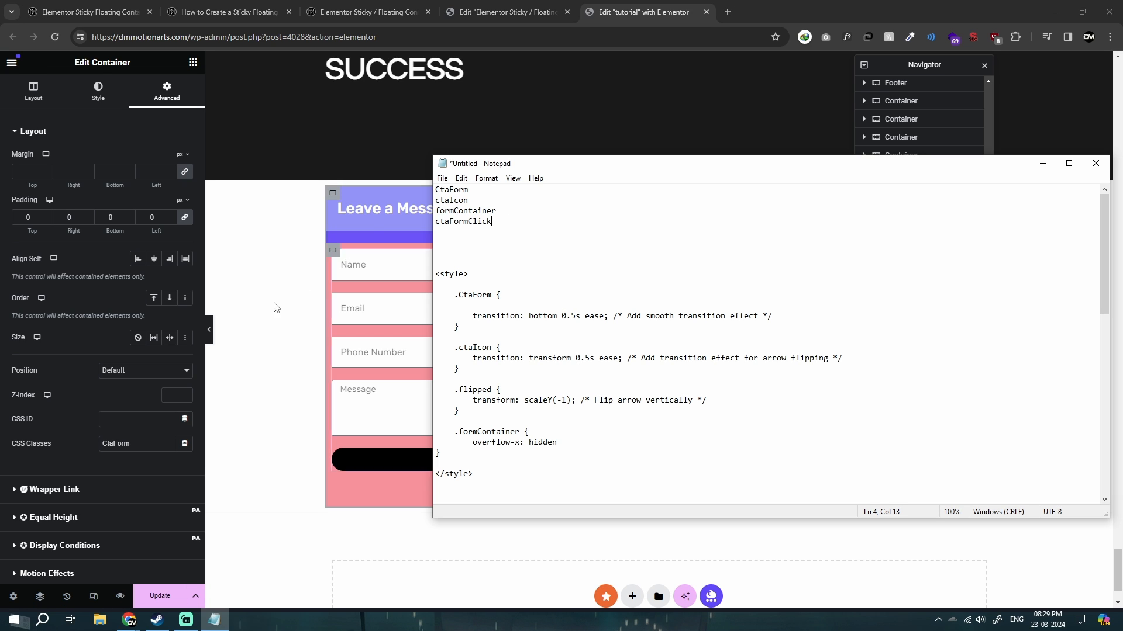
drag(436, 189, 485, 188)
click(492, 190)
click(450, 201)
click(5, 395)
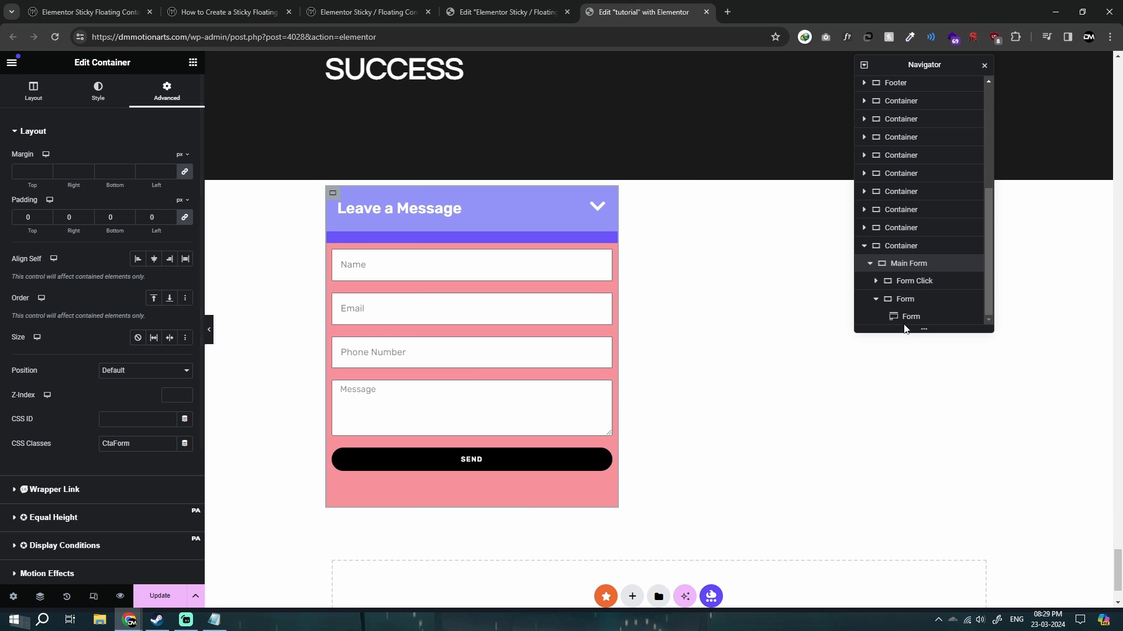
Assign the CSS class ctaFormClick from the Notepad list to the Form Click container.
click(918, 282)
click(214, 620)
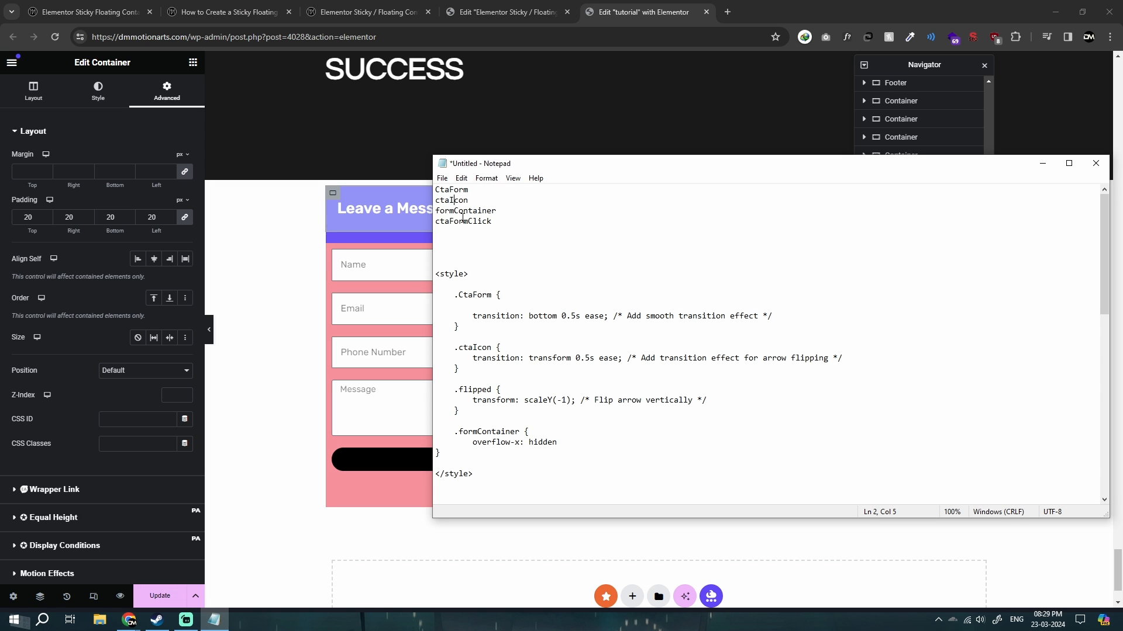
drag(438, 221, 497, 221)
key(ctrl+c)
click(138, 443)
key(ctrl+v)
Copy formContainer from the Notepad list and set it as the CSS class of the inner Form container.
click(214, 620)
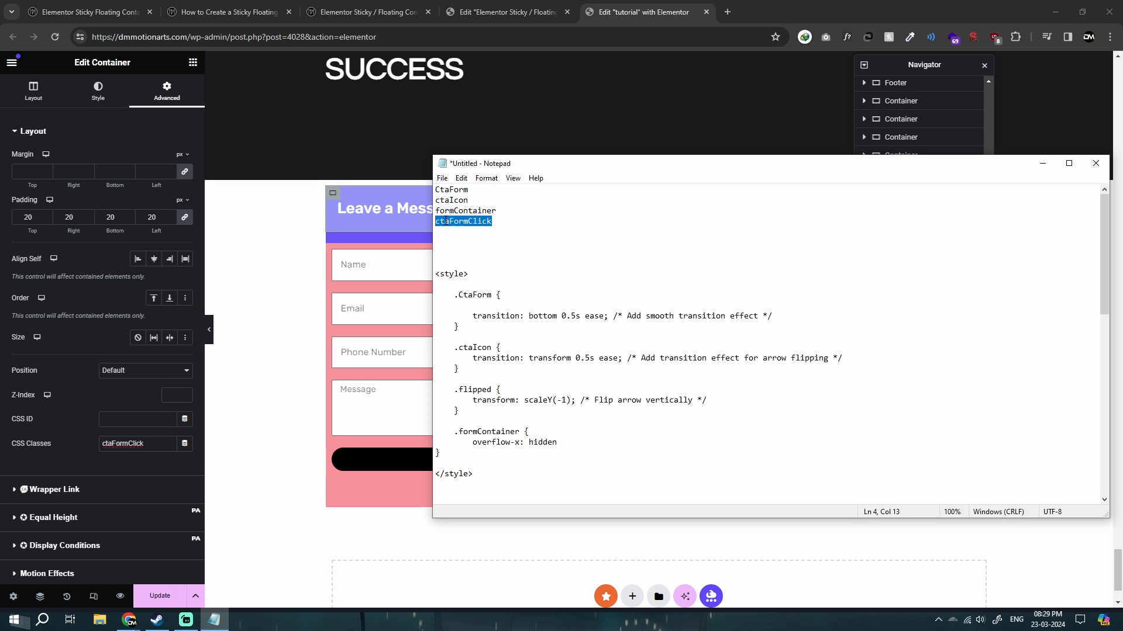
drag(435, 212, 524, 207)
key(ctrl+c)
click(238, 322)
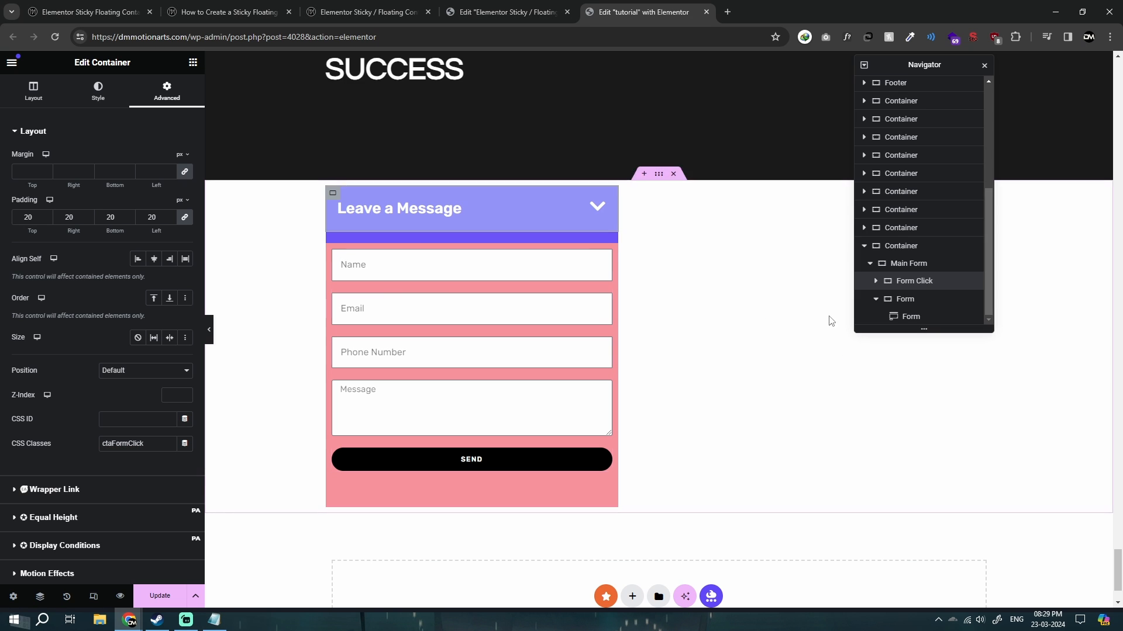
click(910, 301)
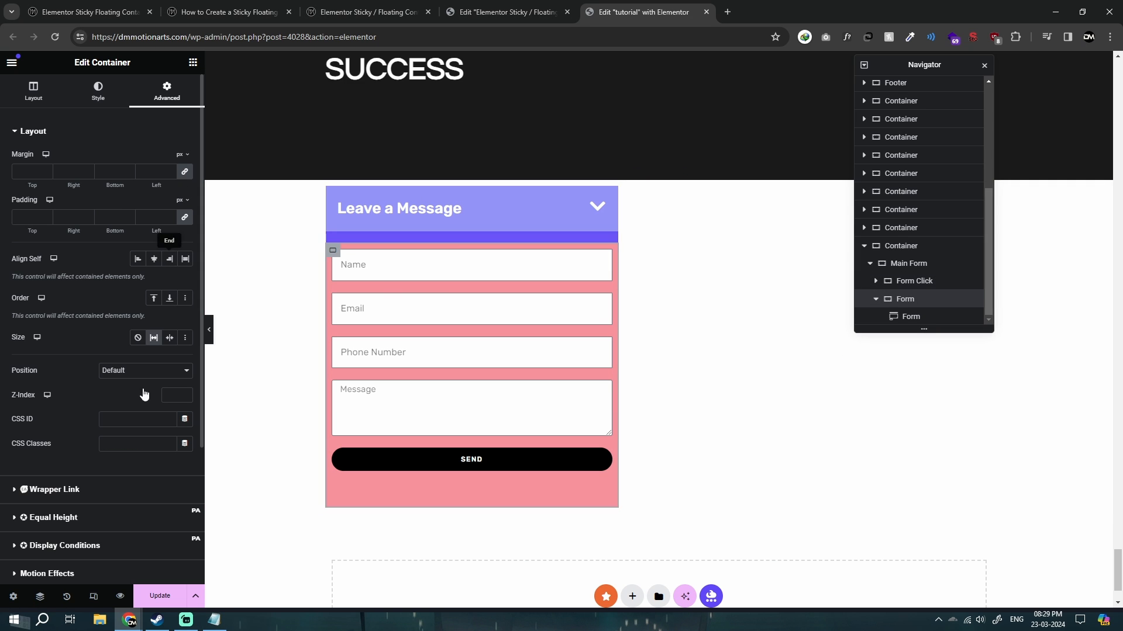
click(120, 444)
key(ctrl+v)
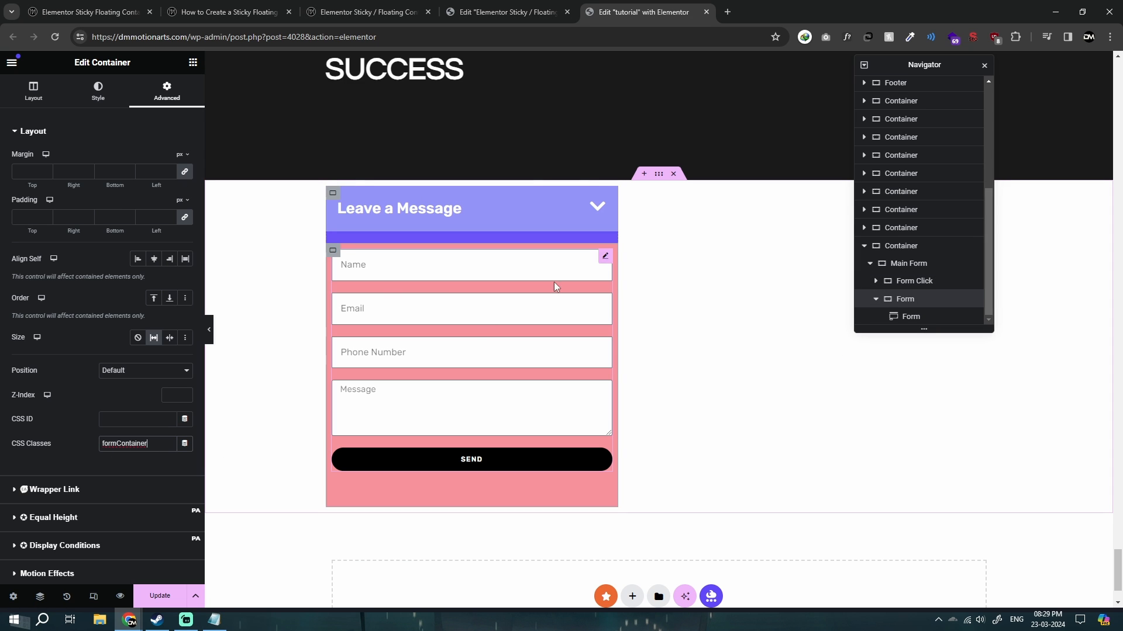
double_click(109, 444)
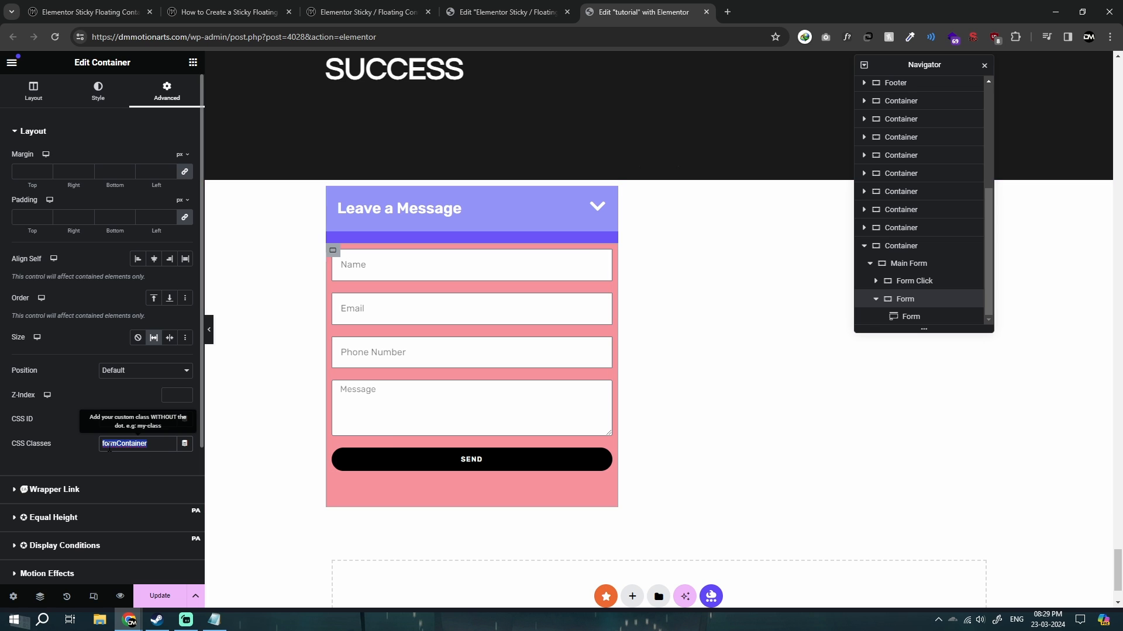
key(ctrl+v)
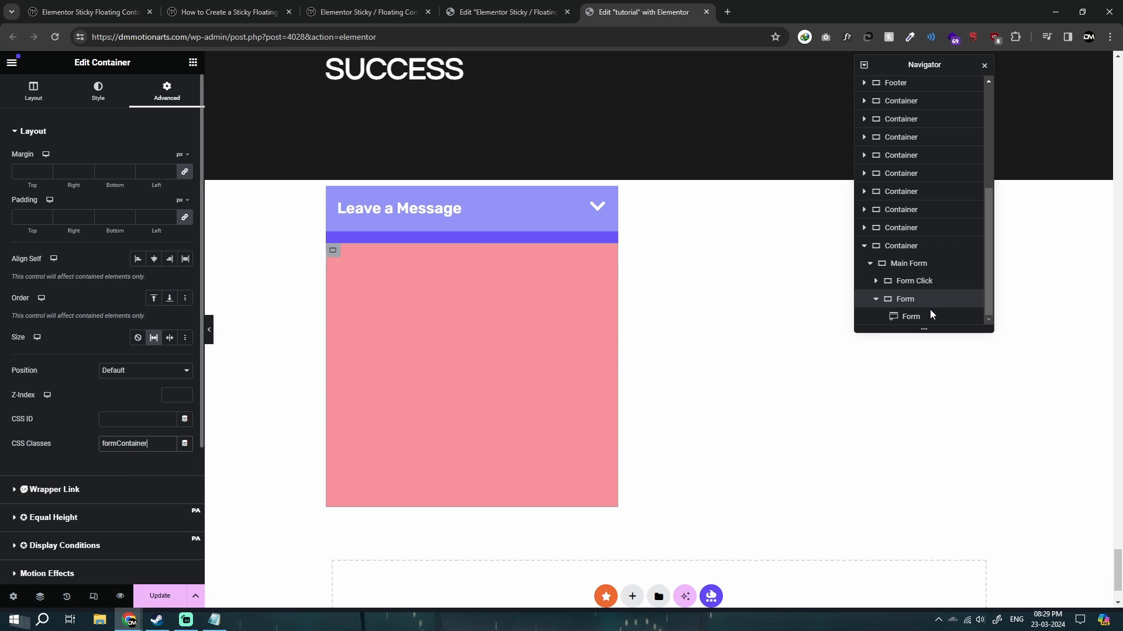
Copy ctaIcon from the Notepad list and set it as the CSS class of the header's arrow icon.
click(214, 619)
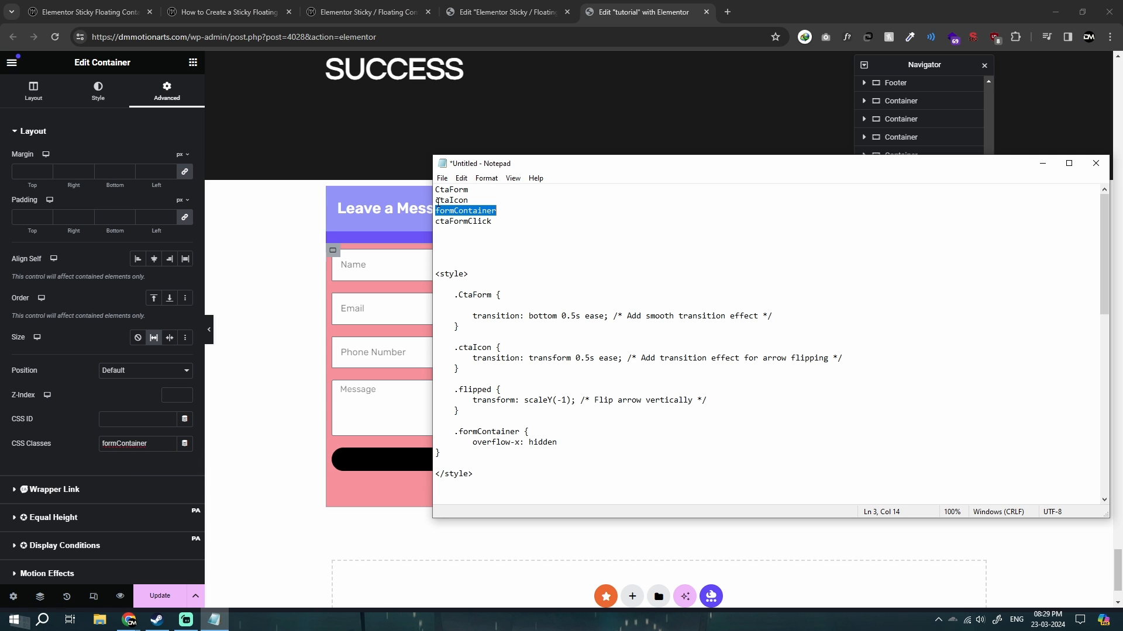
double_click(437, 202)
key(ctrl+c)
click(268, 295)
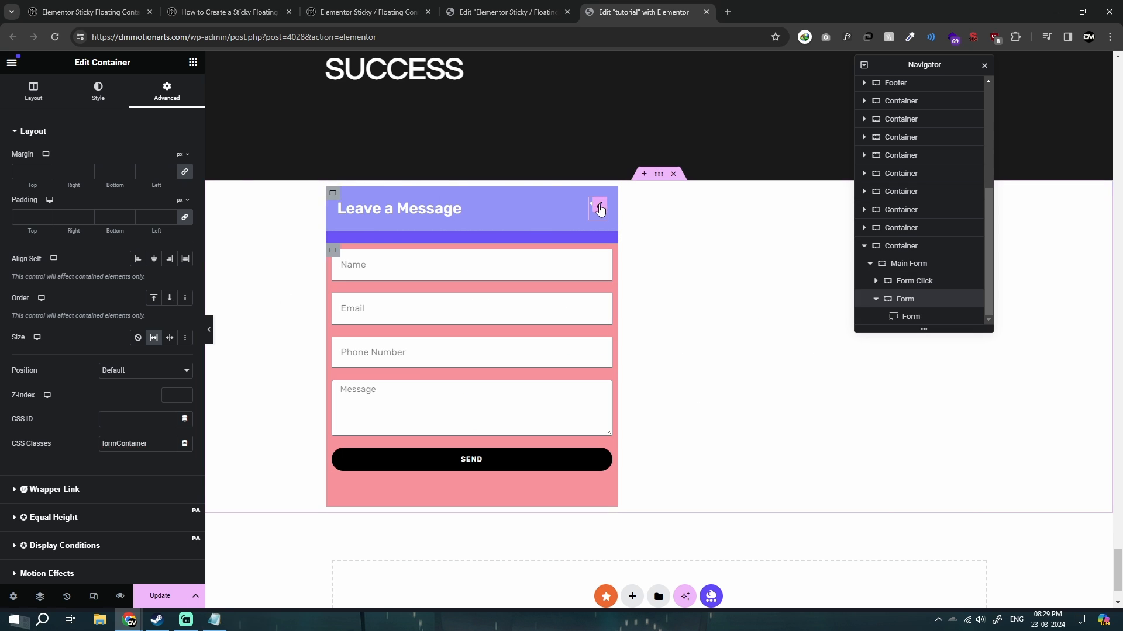
click(599, 208)
click(130, 473)
key(ctrl+v)
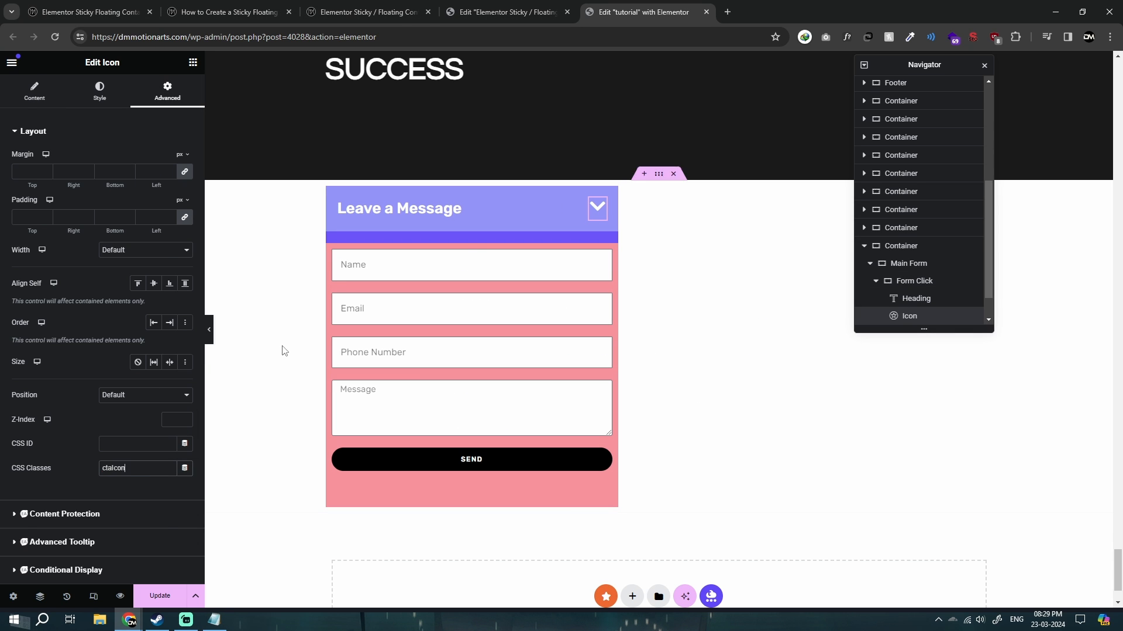
On the live demo page, collapse and expand the Leave a Message form repeatedly to examine its sliding and arrow animation.
click(369, 12)
click(1007, 323)
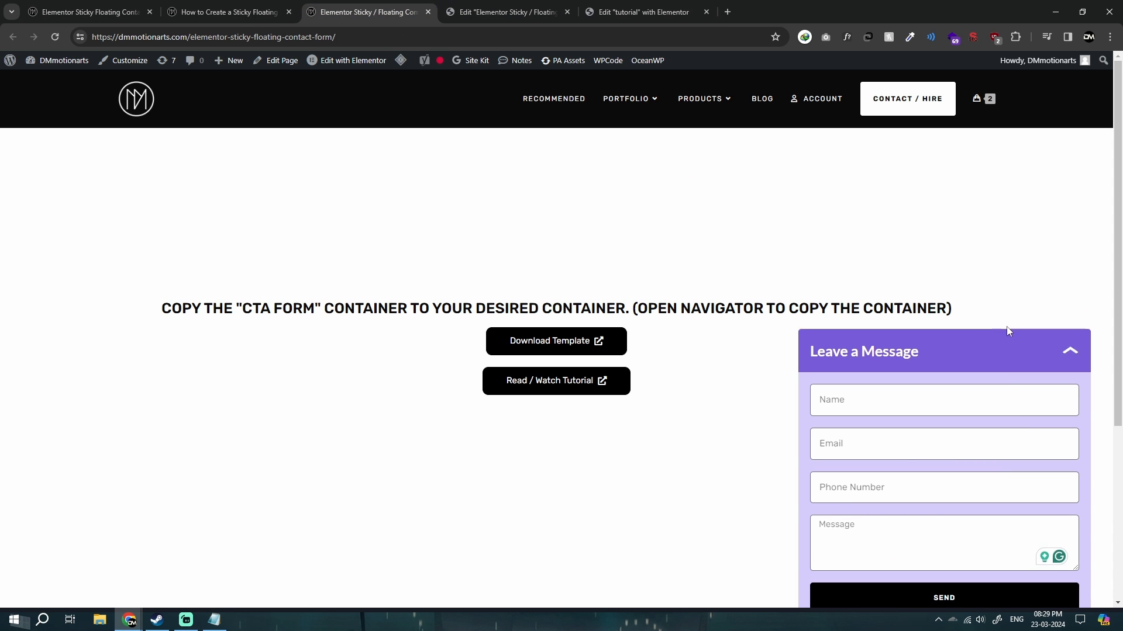
click(1047, 582)
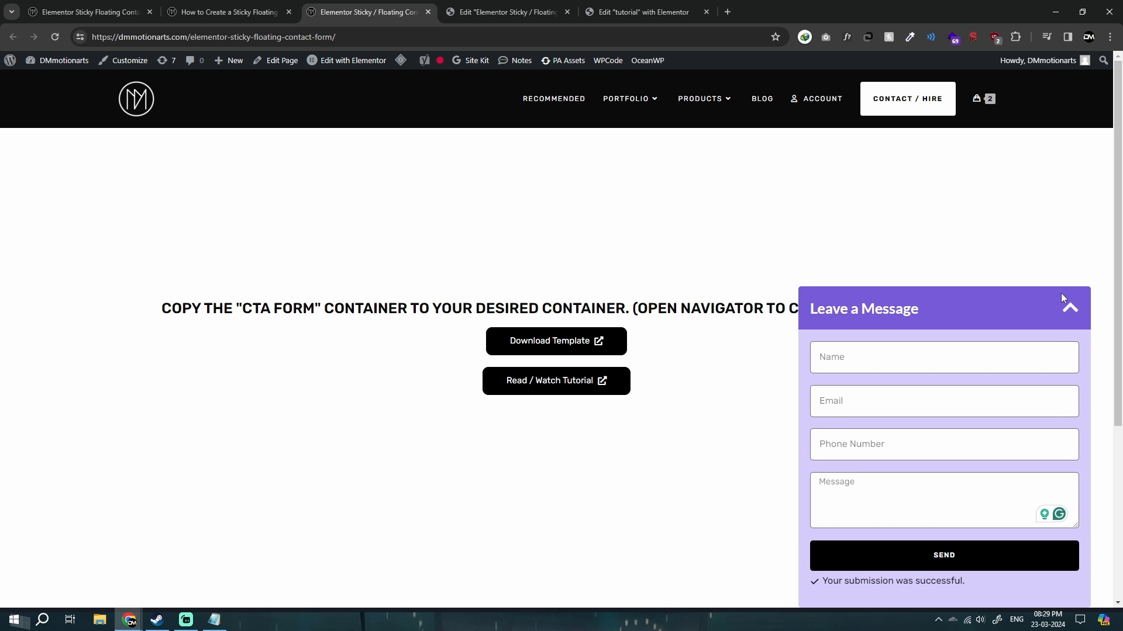
click(1035, 316)
click(1002, 570)
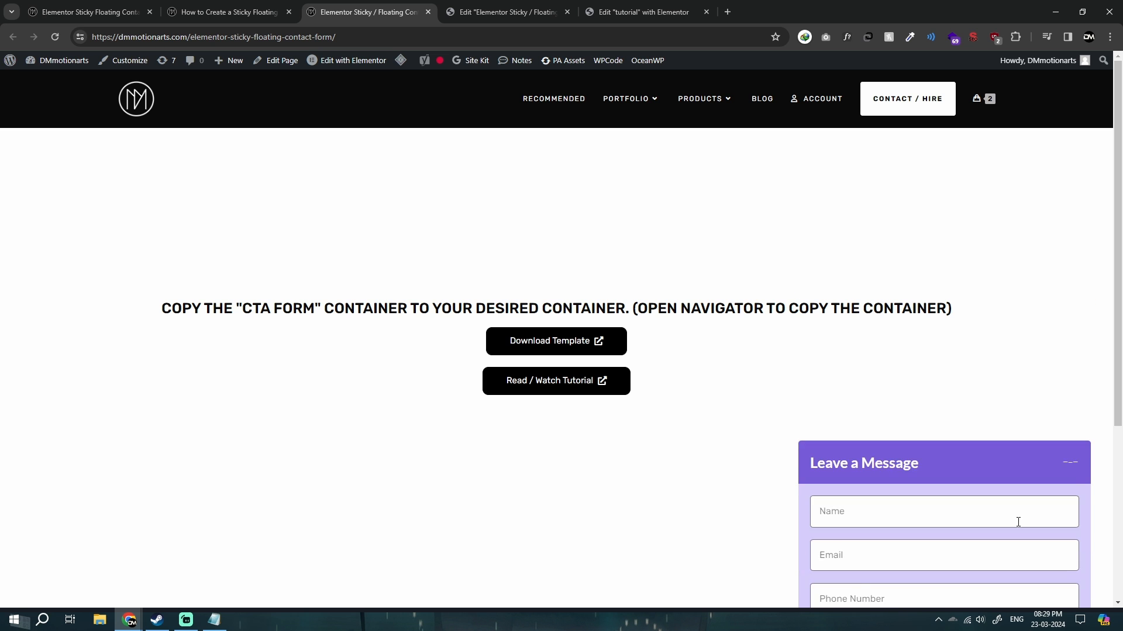
click(1079, 316)
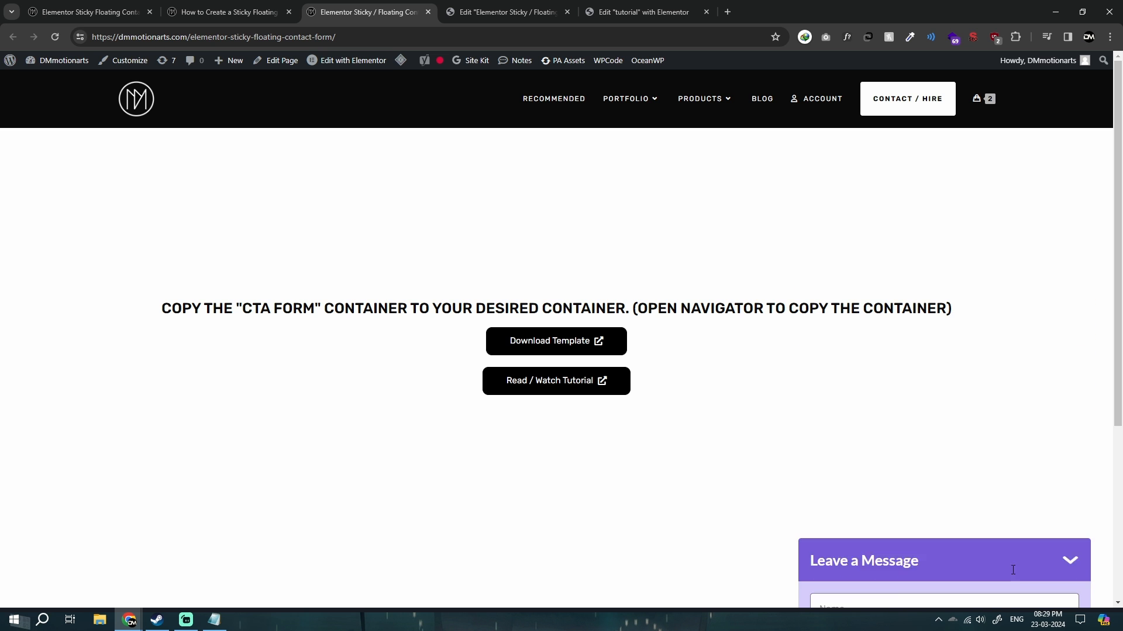
click(1047, 561)
Back in the tutorial page's editor, unlink the arrow icon's margins, set the bottom margin to -10 px, and save the page.
click(610, 7)
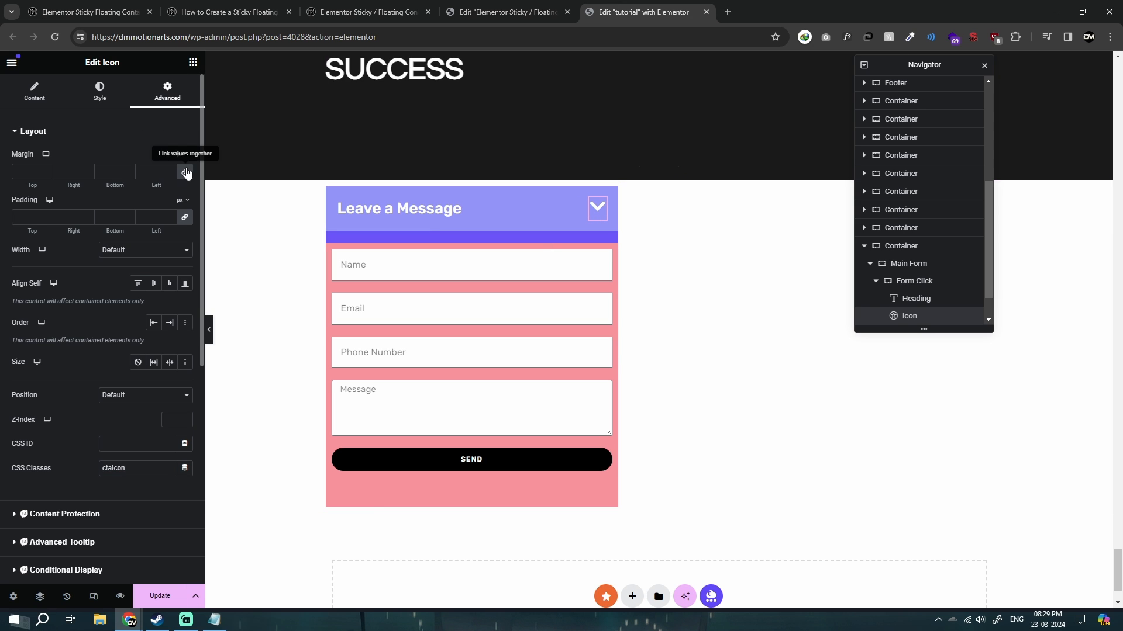
click(185, 172)
click(129, 174)
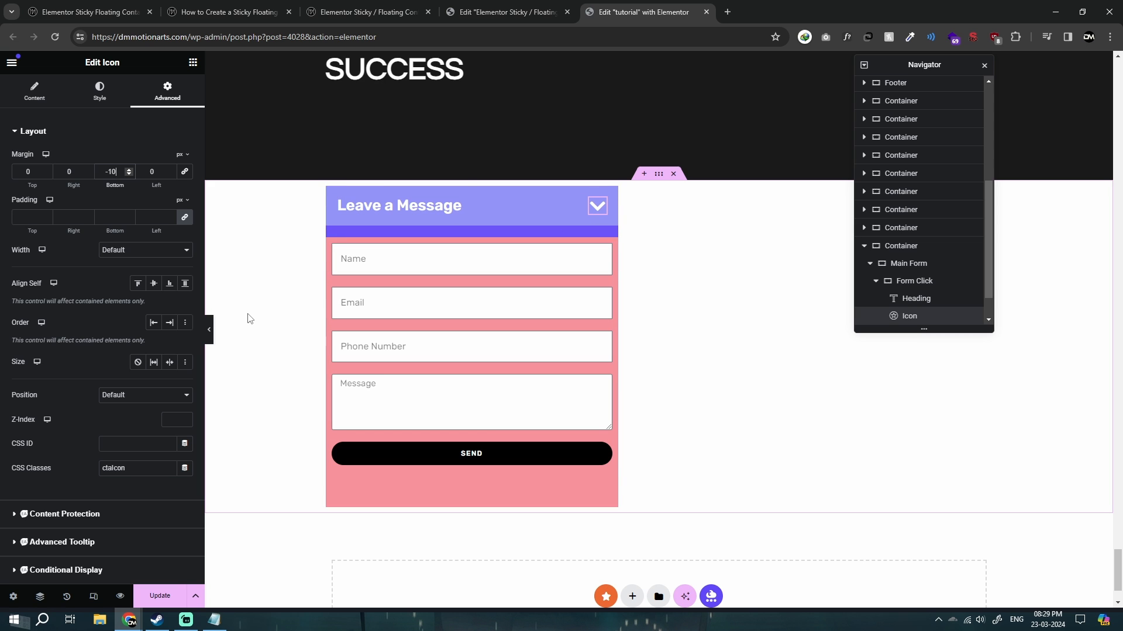
key(ctrl+s)
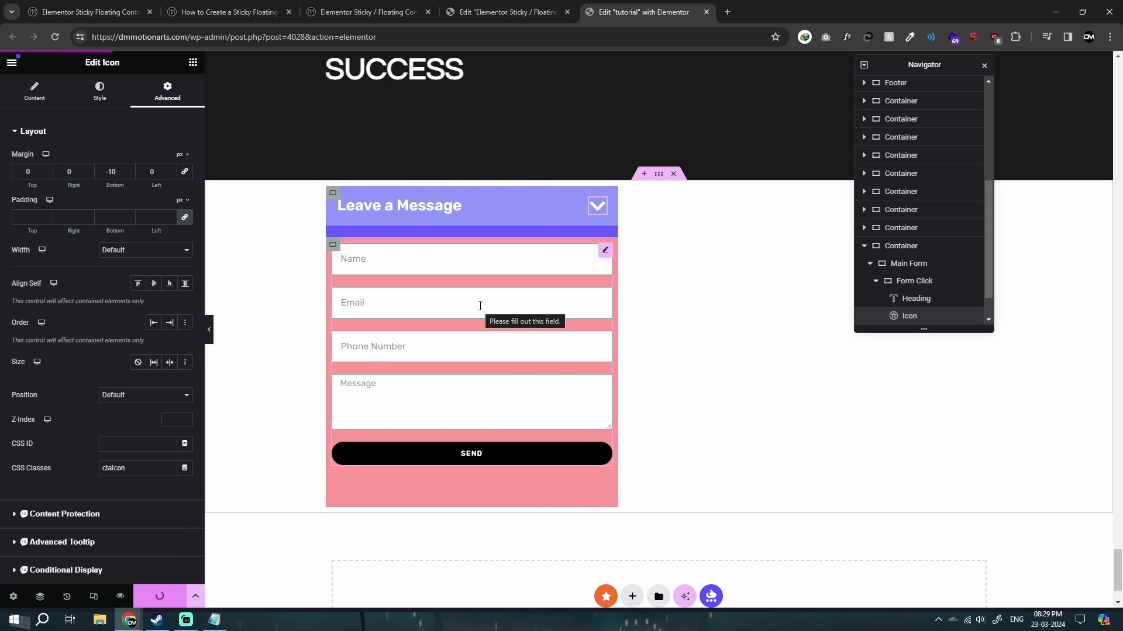
Search the widgets for HTML and add the HTML widget inside the Main Form container below the inner Form container.
click(193, 63)
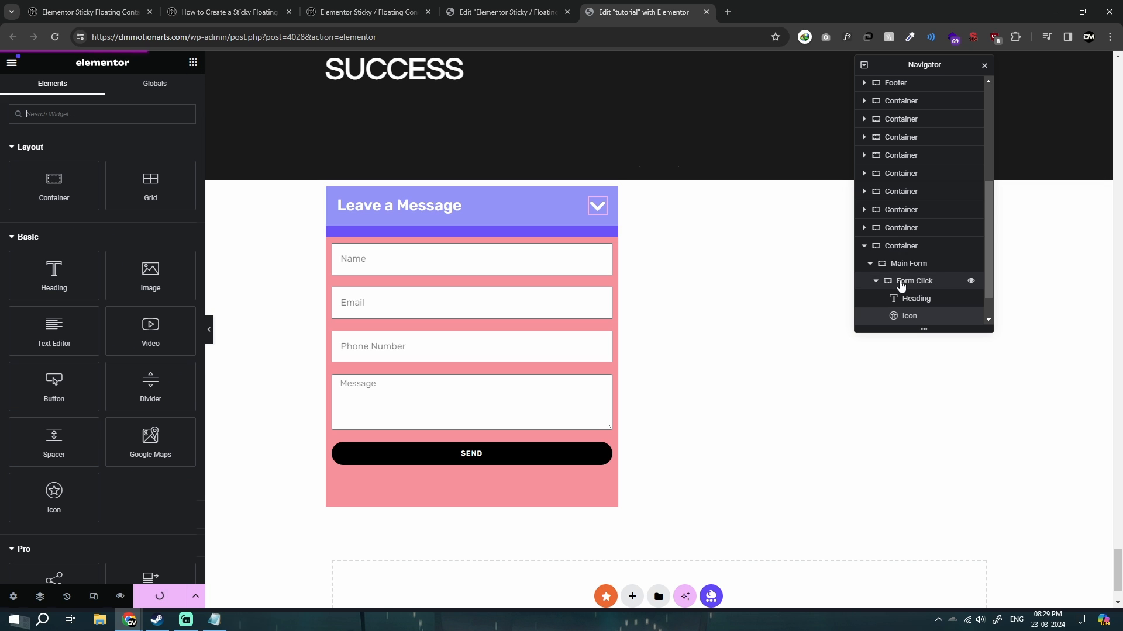
click(903, 263)
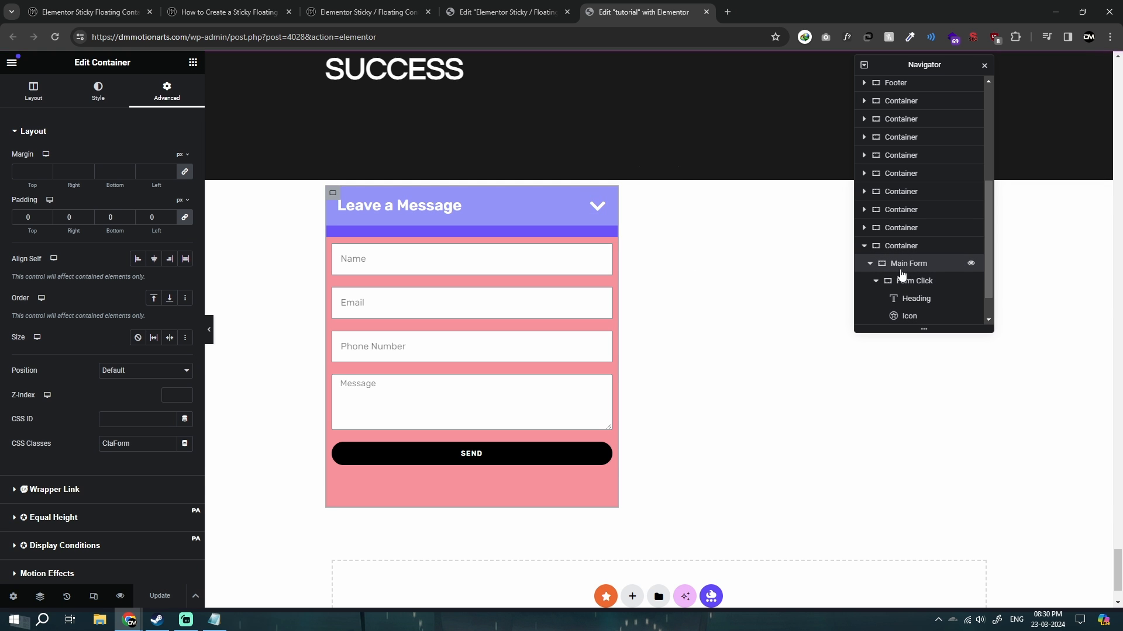
click(193, 63)
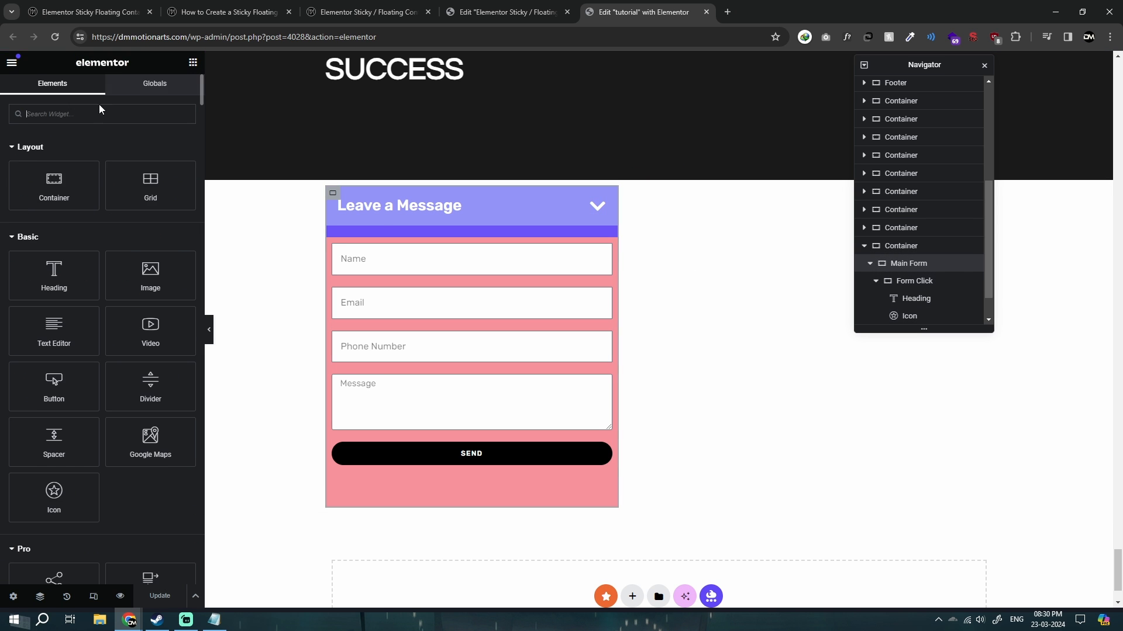
text(tm)
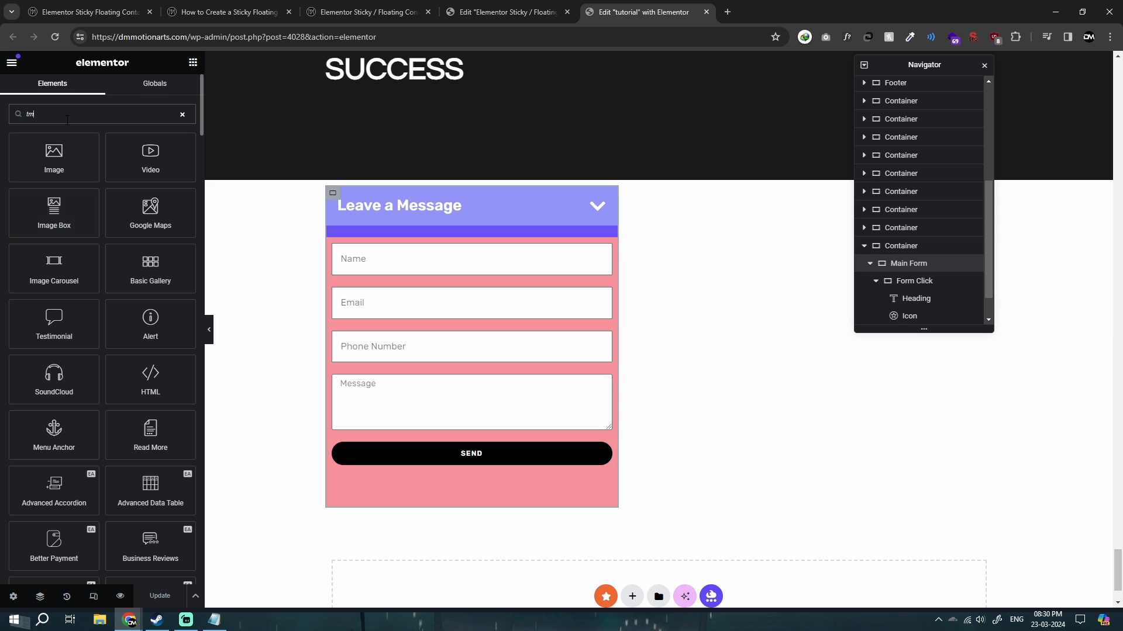
key(BackSpace)
key(BackSpace)
text(htm)
click(61, 165)
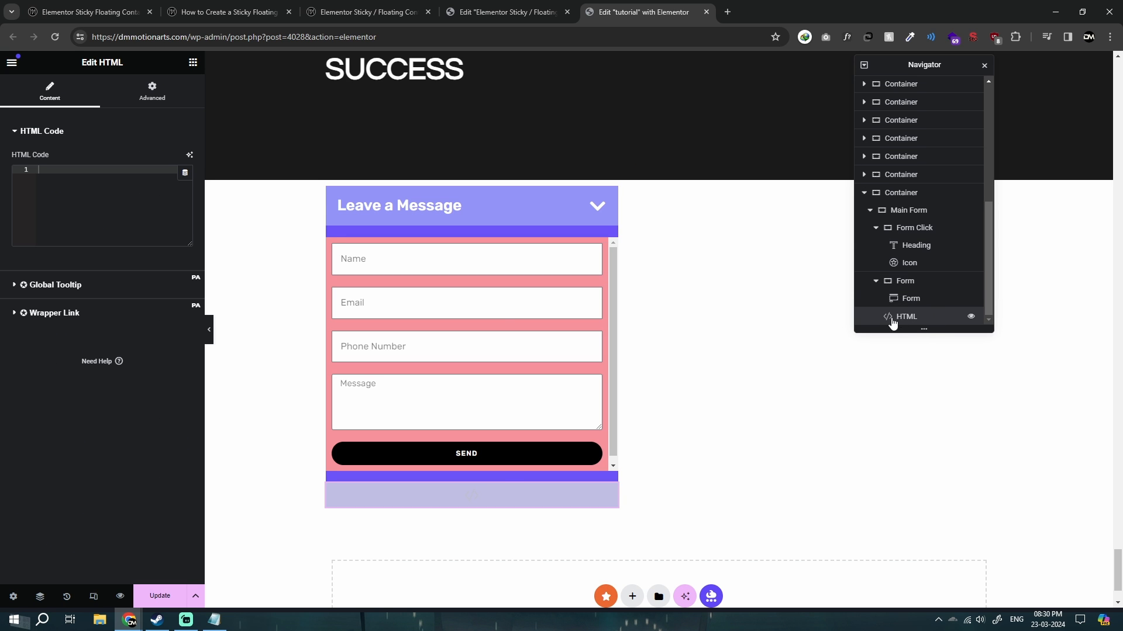
Hide the editor panel to examine the form without editing outlines, and bring the panel back.
click(210, 329)
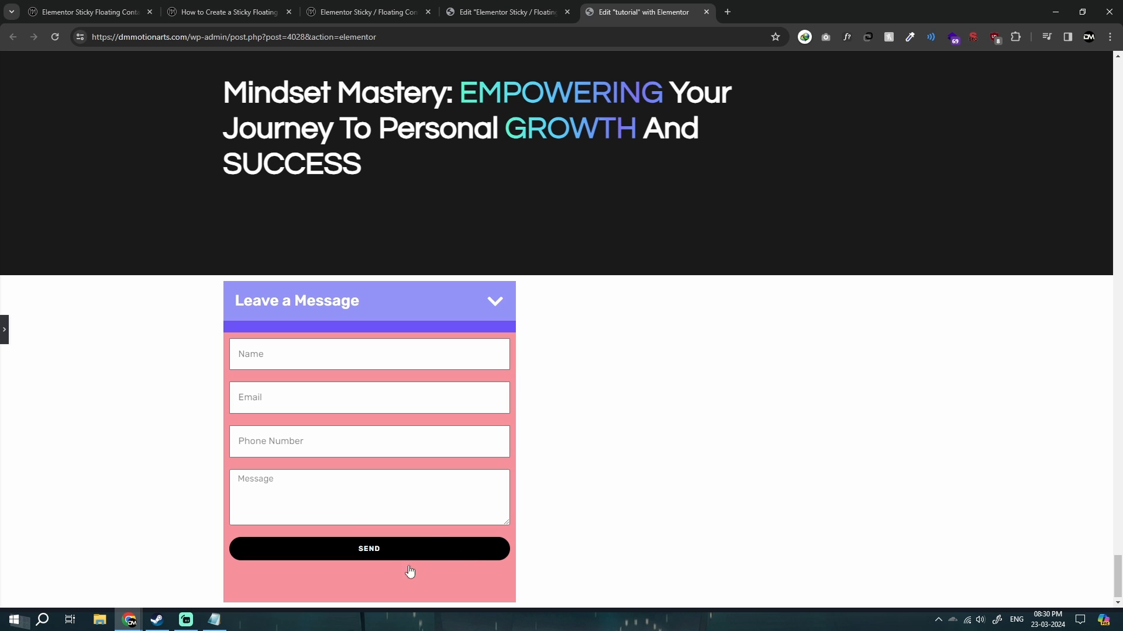
key(ctrl+p)
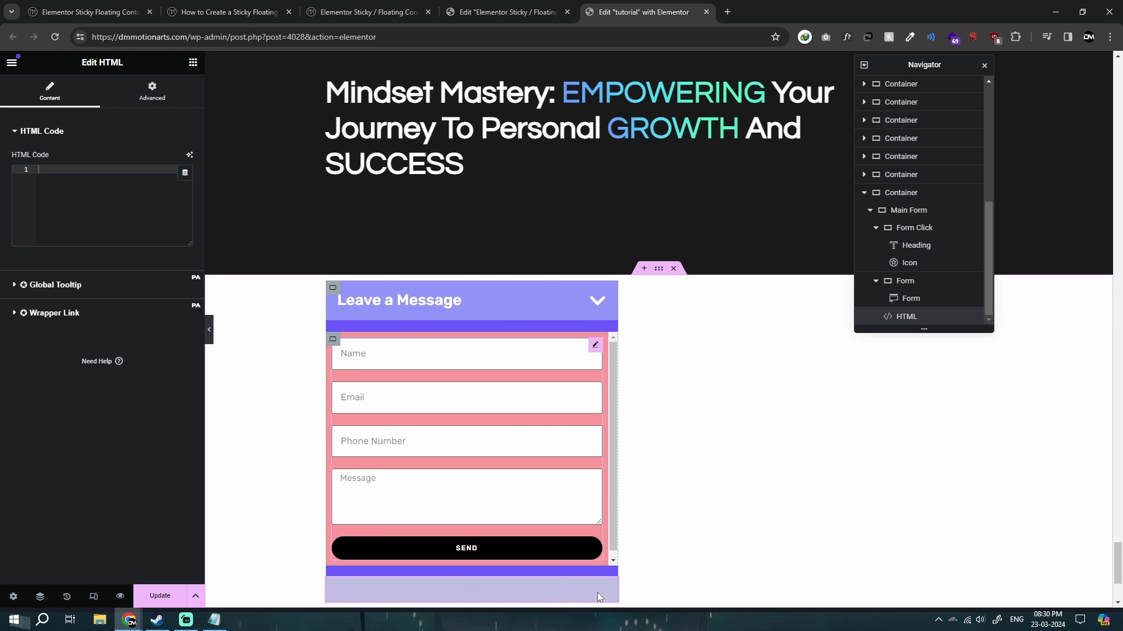
scroll(672, 526, down, 2)
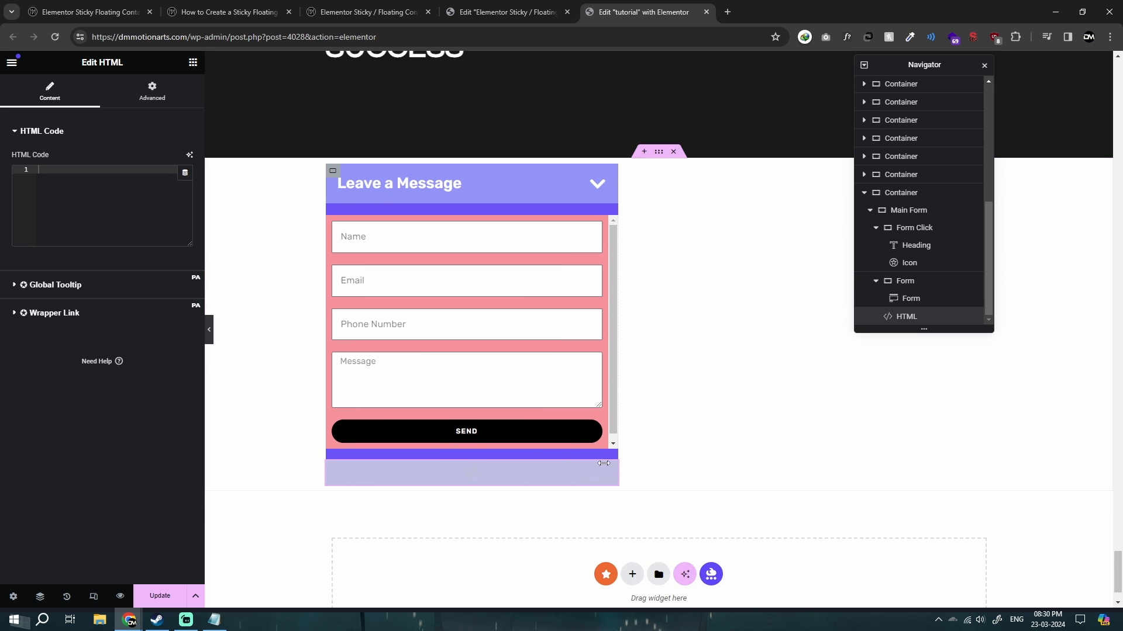
Try hiding the HTML widget on desktop, tablet portrait and mobile portrait, and switch it back to shown on all three.
click(152, 91)
scroll(54, 452, down, 10)
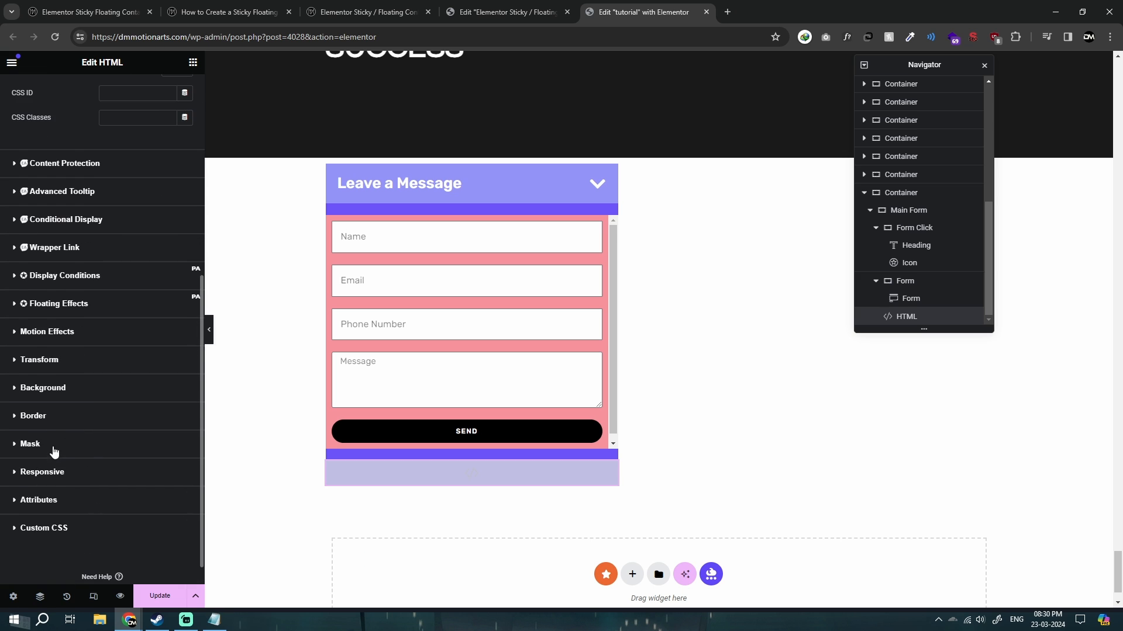
click(31, 473)
click(175, 401)
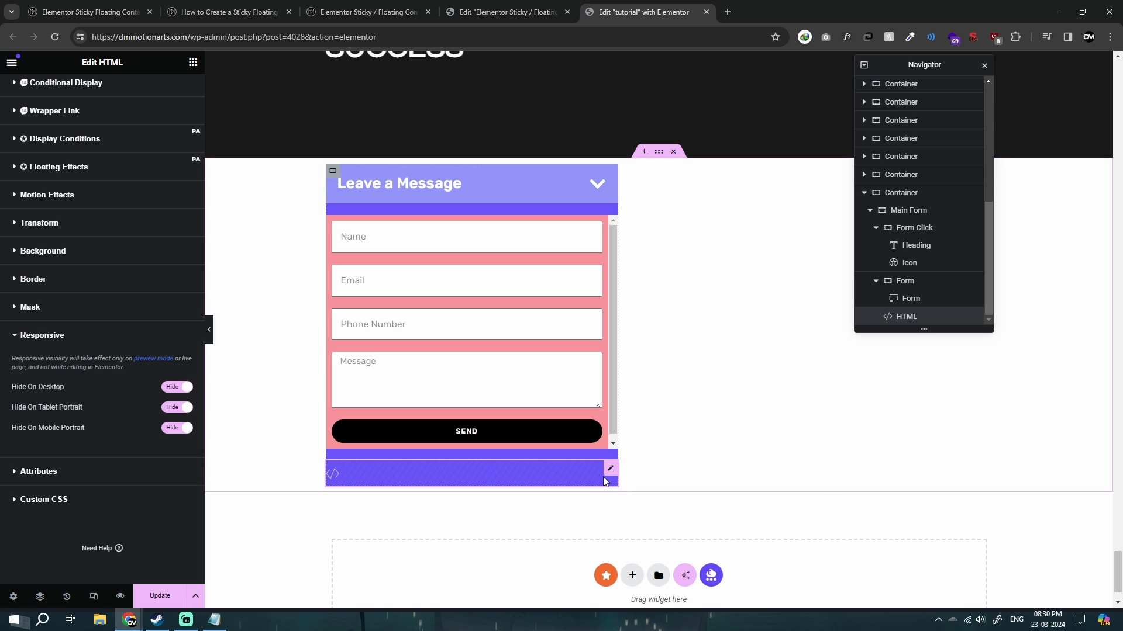
click(178, 427)
click(177, 387)
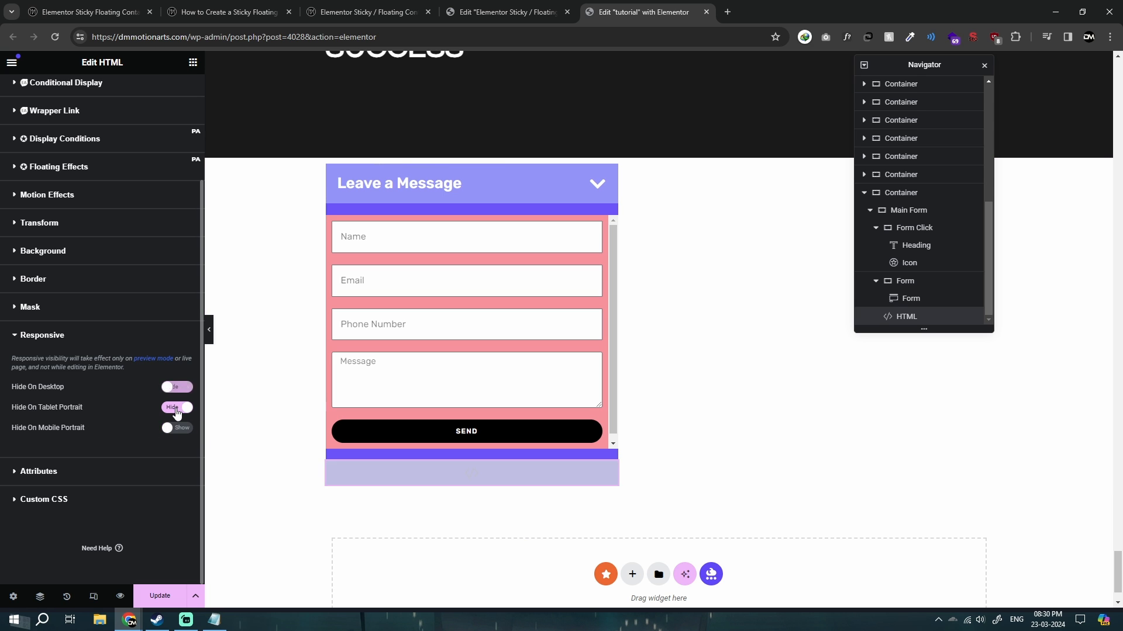
click(177, 407)
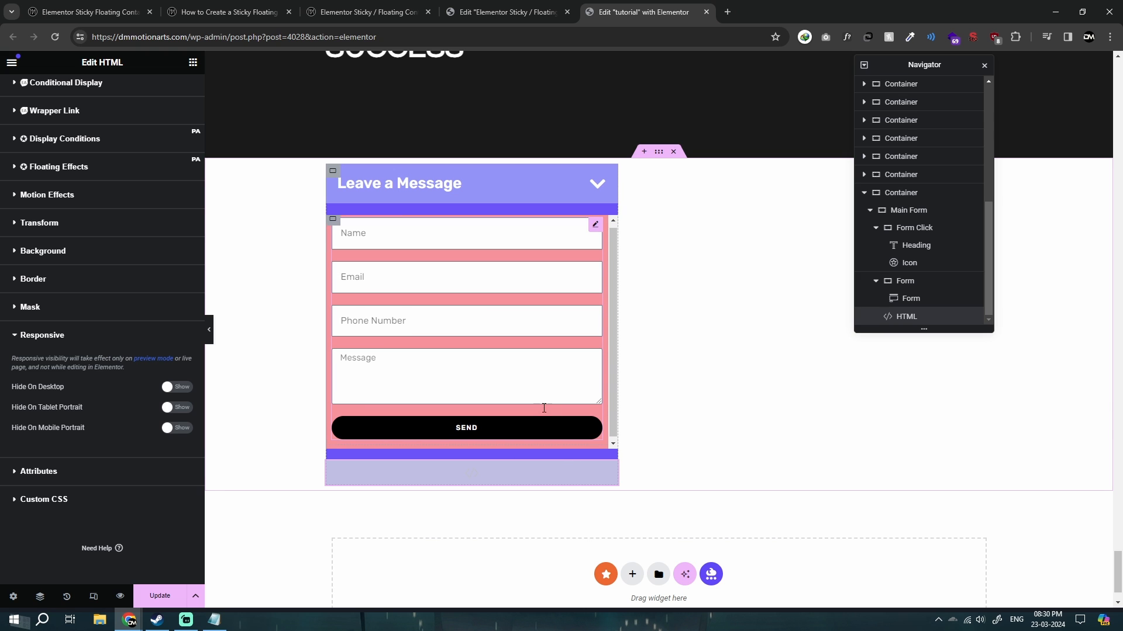
Copy the complete style and script code from Notepad into the HTML widget of the Main Form and save the page.
click(366, 373)
key(alt+Tab)
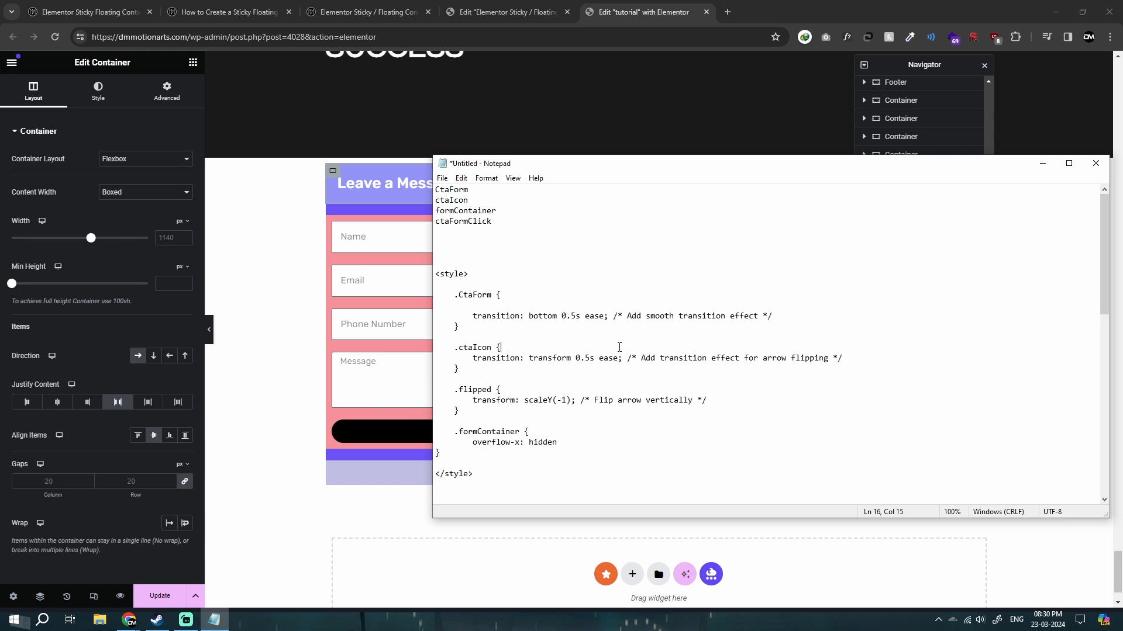
drag(435, 274, 567, 493)
scroll(567, 395, down, 4)
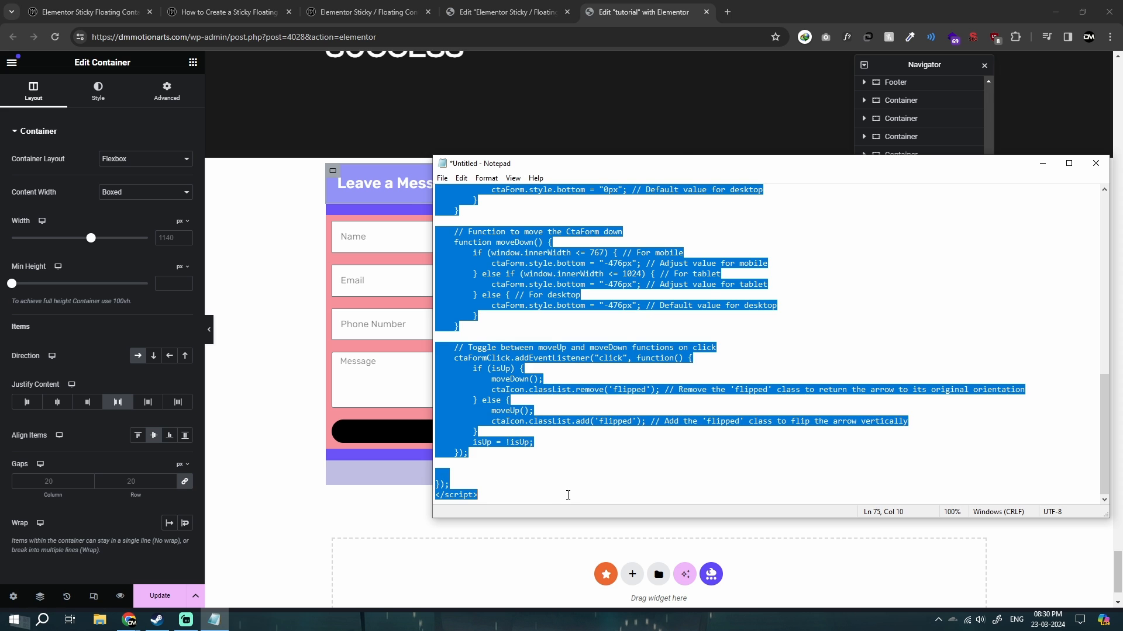
click(413, 476)
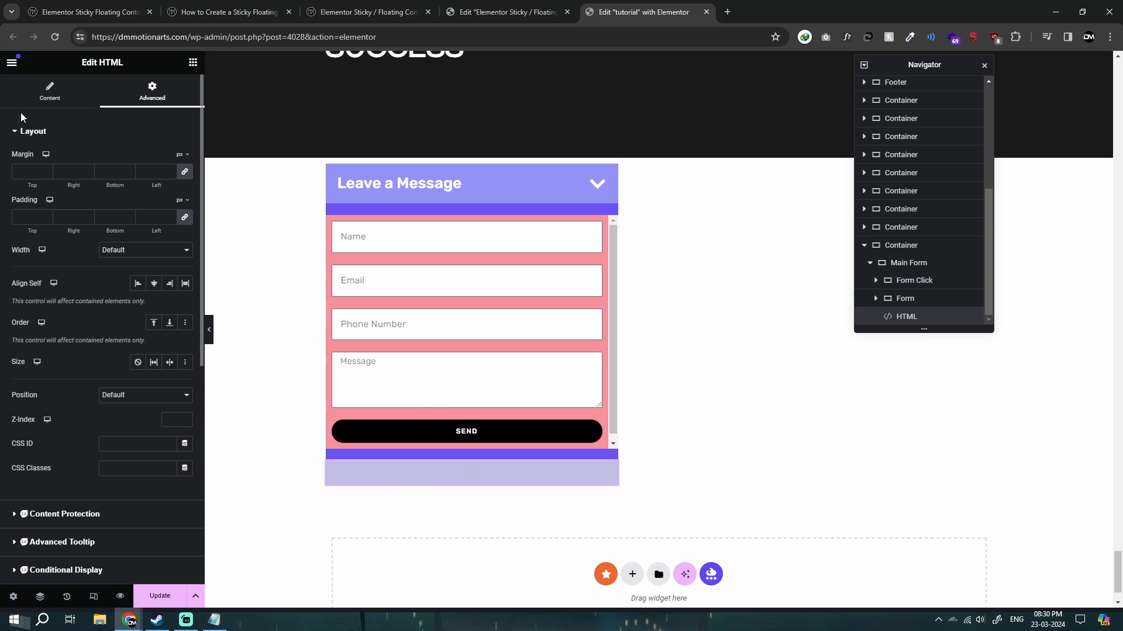
click(50, 92)
key(ctrl+v)
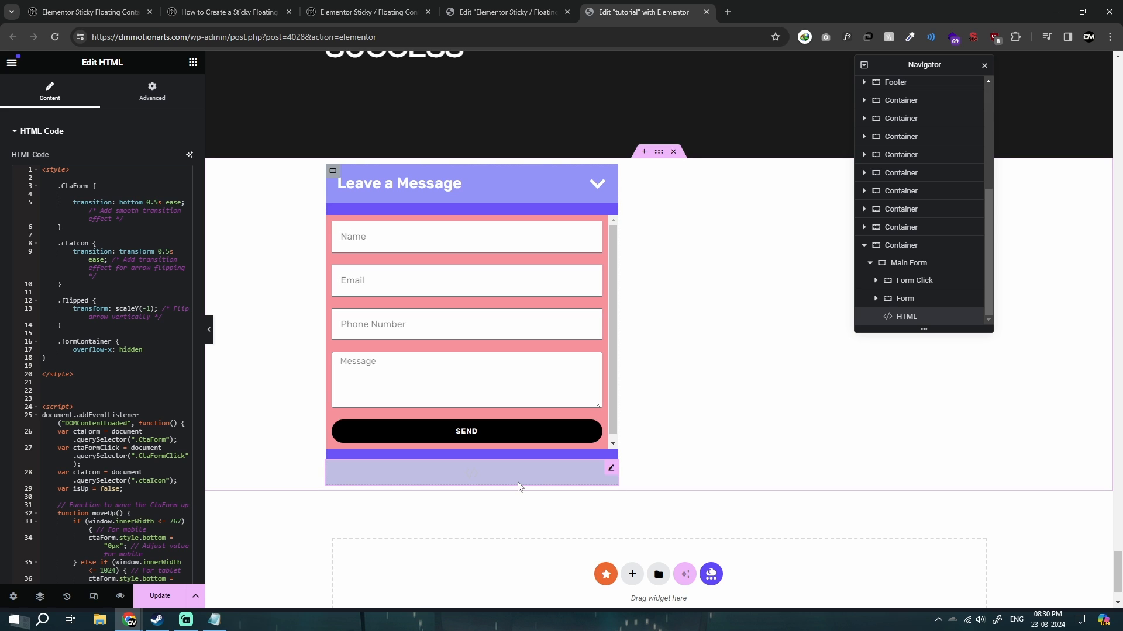
click(165, 602)
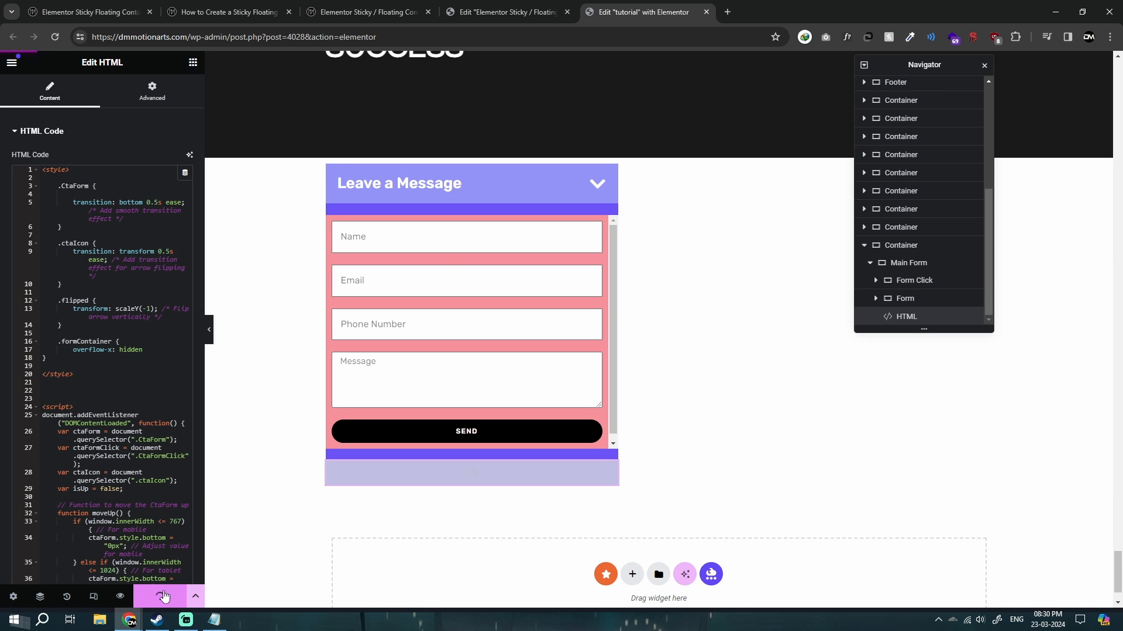
Open the live tutorial page from the editor and look through it for the form.
click(12, 64)
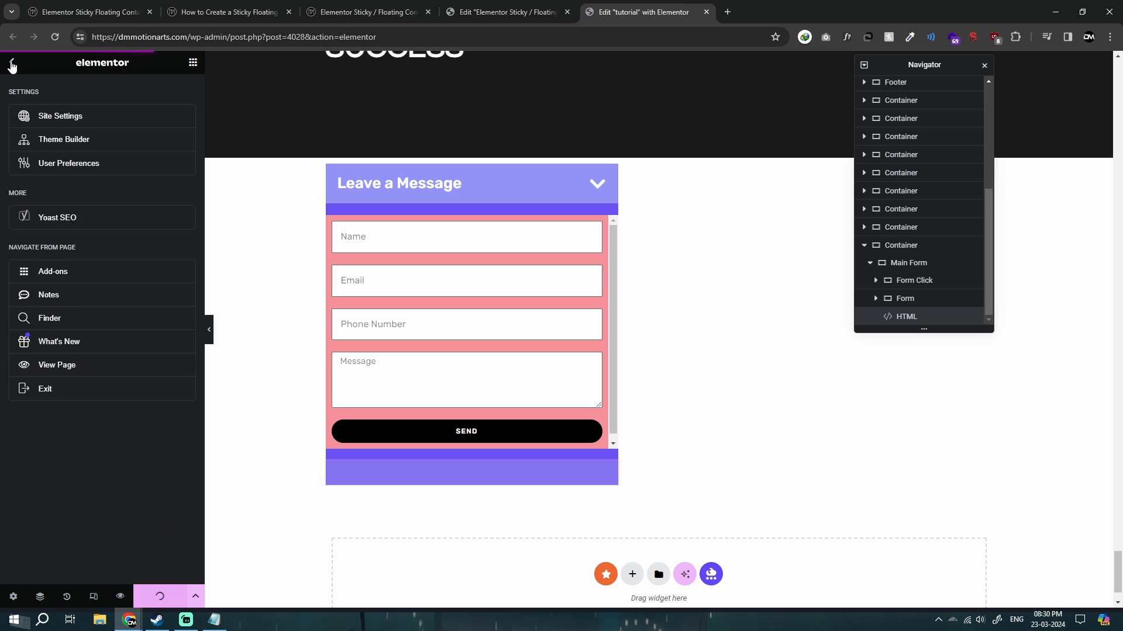
click(52, 368)
click(770, 6)
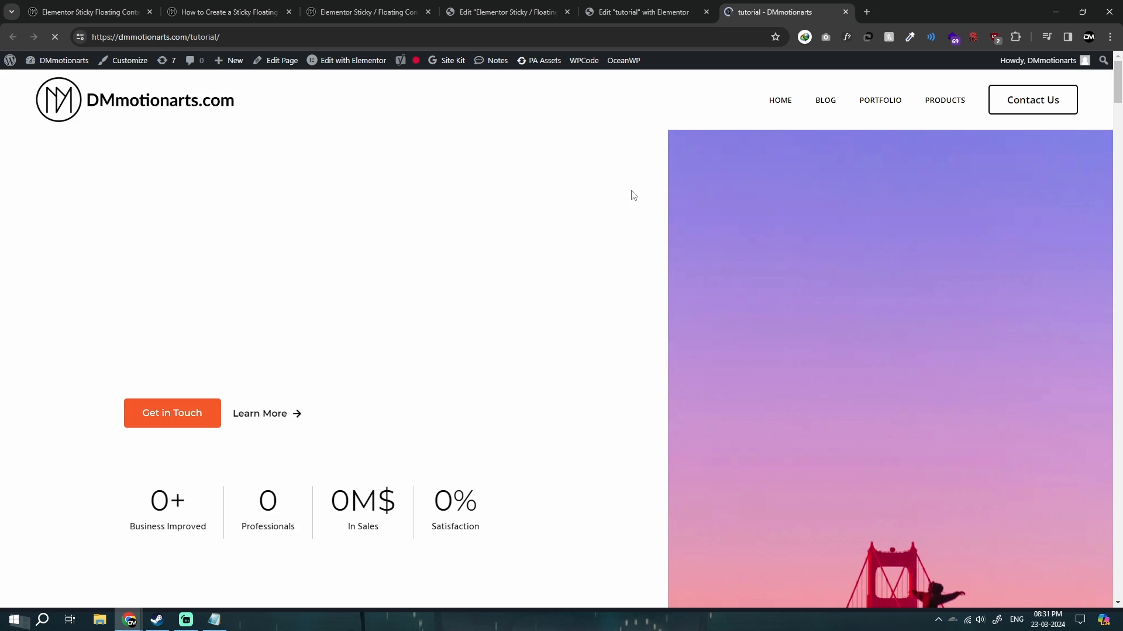
scroll(604, 434, down, 15)
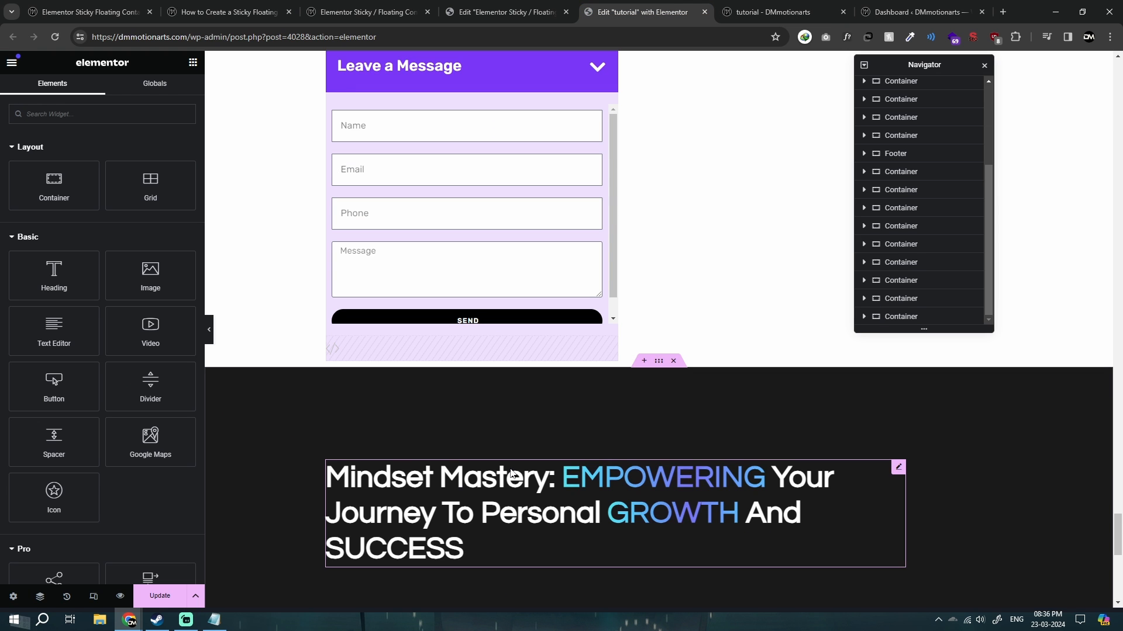
Examine the older purple Leave a Message form and its HTML code in the tutorial editor, and check it on the live page.
scroll(532, 470, down, 2)
scroll(534, 456, down, 4)
scroll(544, 454, up, 8)
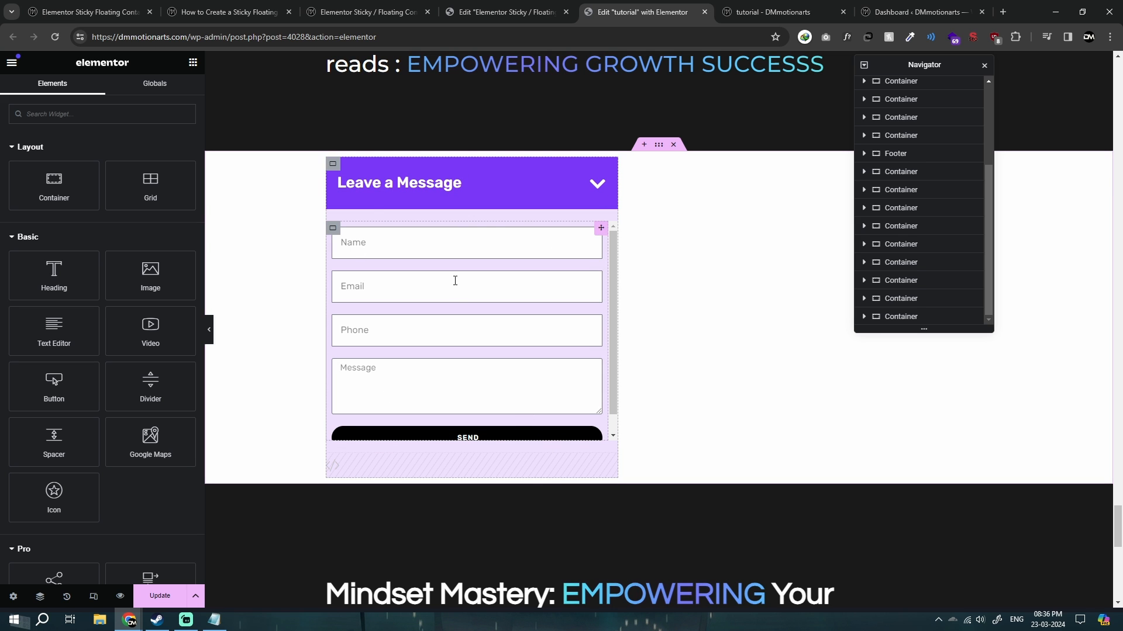
scroll(472, 325, down, 2)
scroll(518, 343, up, 2)
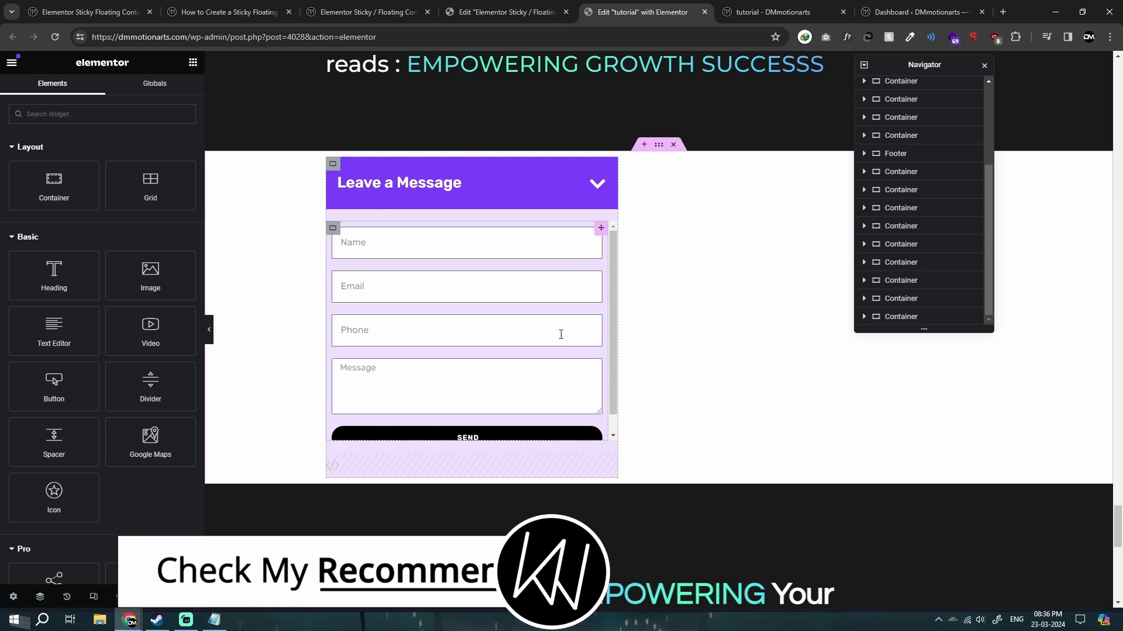
scroll(447, 481, up, 1)
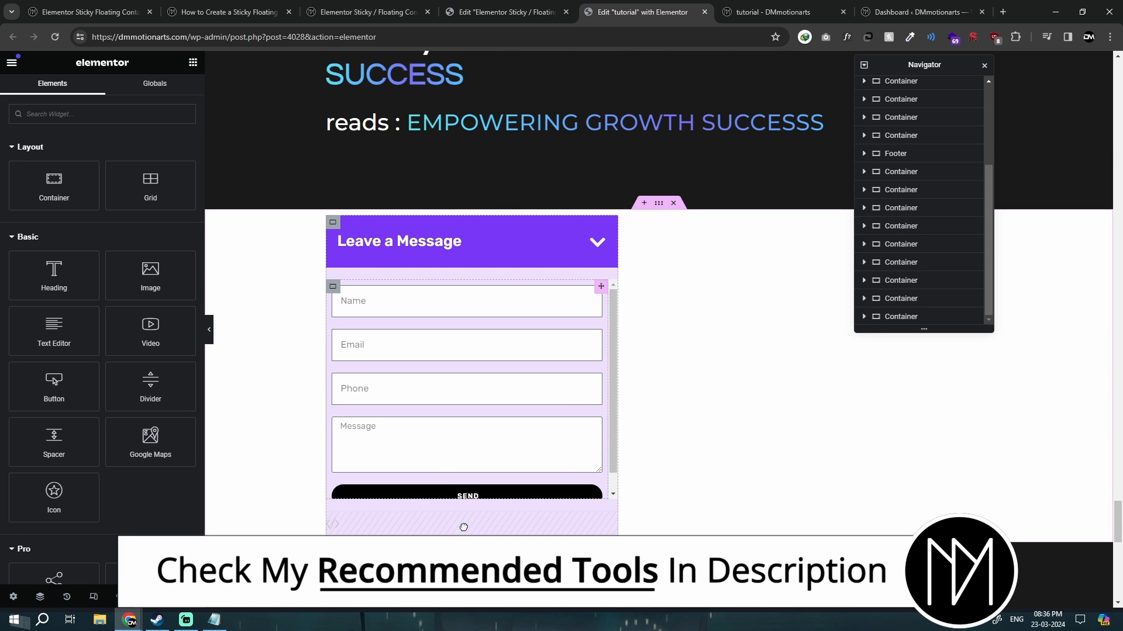
click(573, 530)
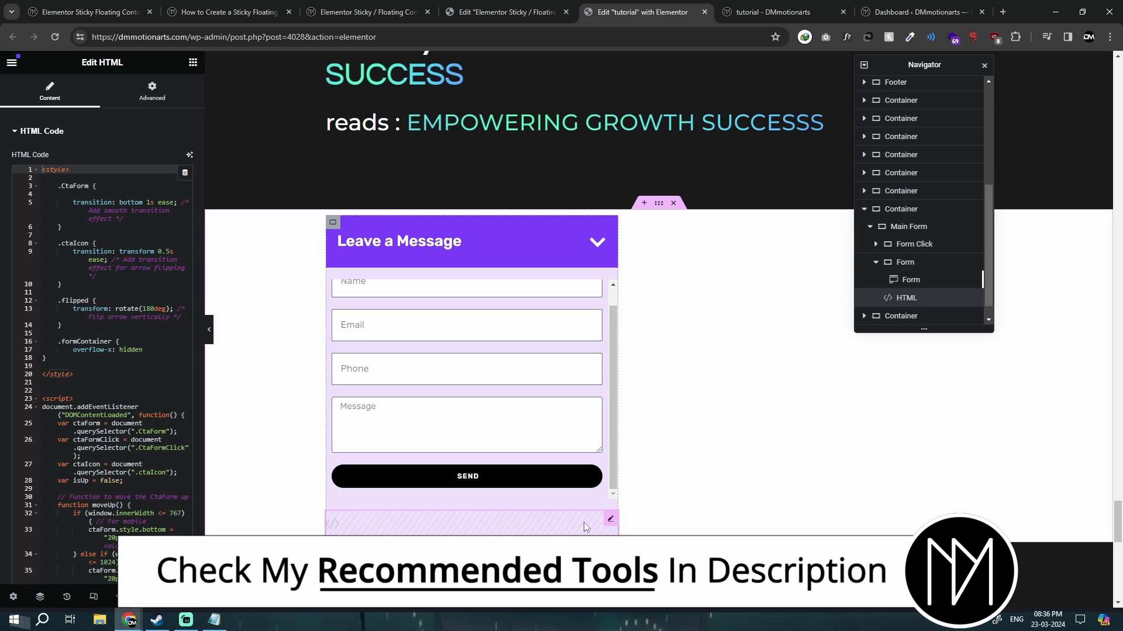
scroll(584, 521, down, 10)
scroll(662, 436, up, 5)
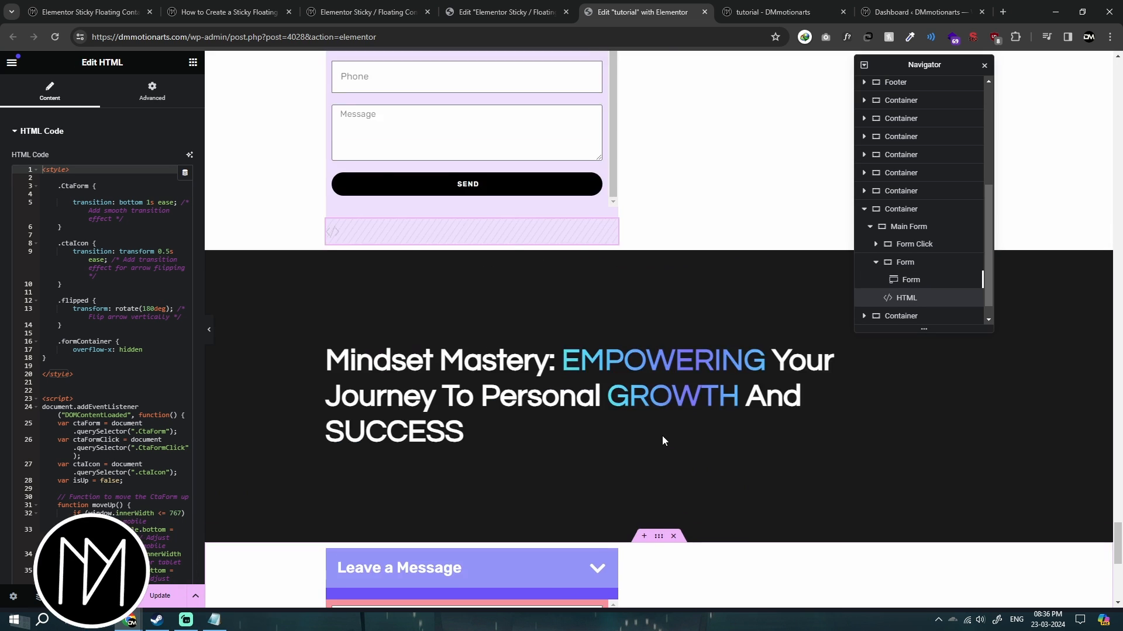
scroll(662, 436, down, 6)
key(ctrl+Tab)
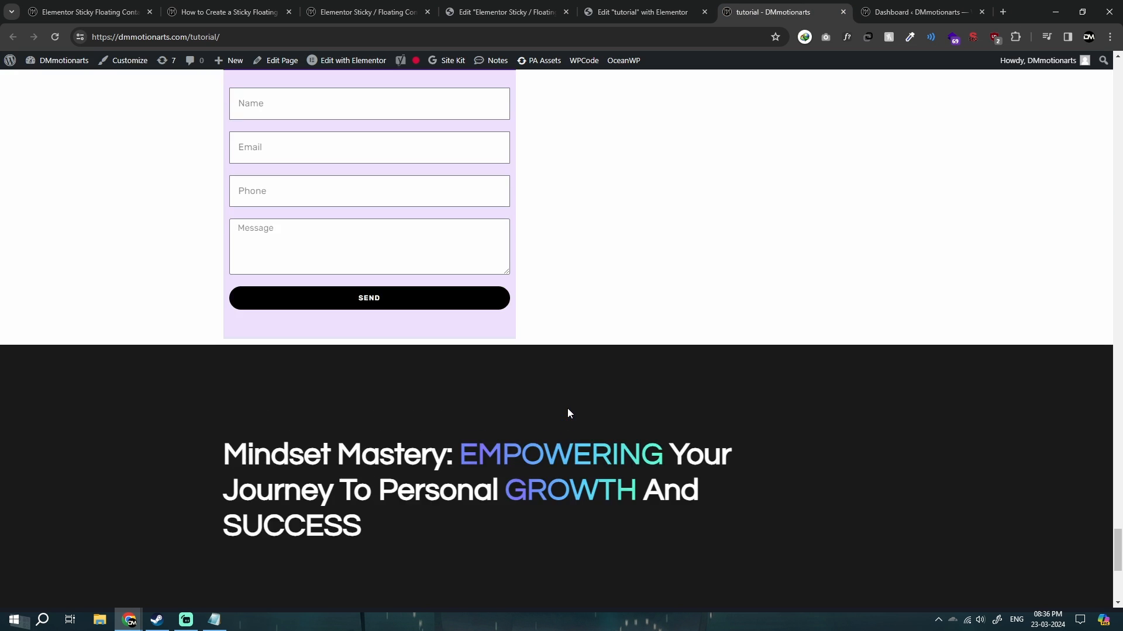
scroll(568, 410, down, 6)
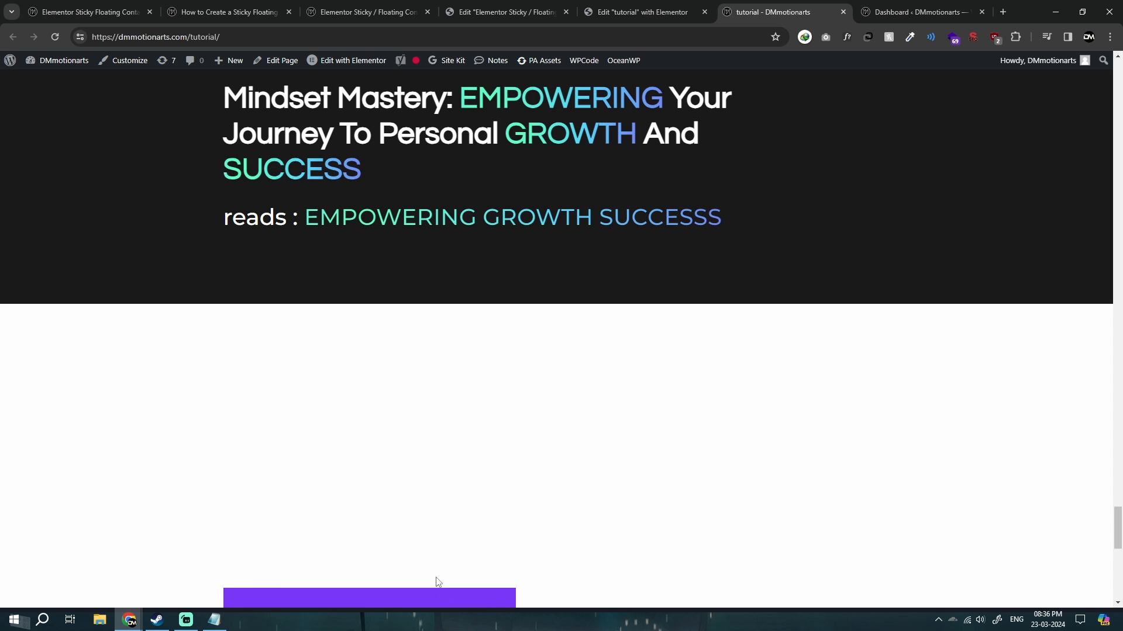
Delete the container holding the older purple Leave a Message form in the tutorial editor and save the page.
key(ctrl+shift+Tab)
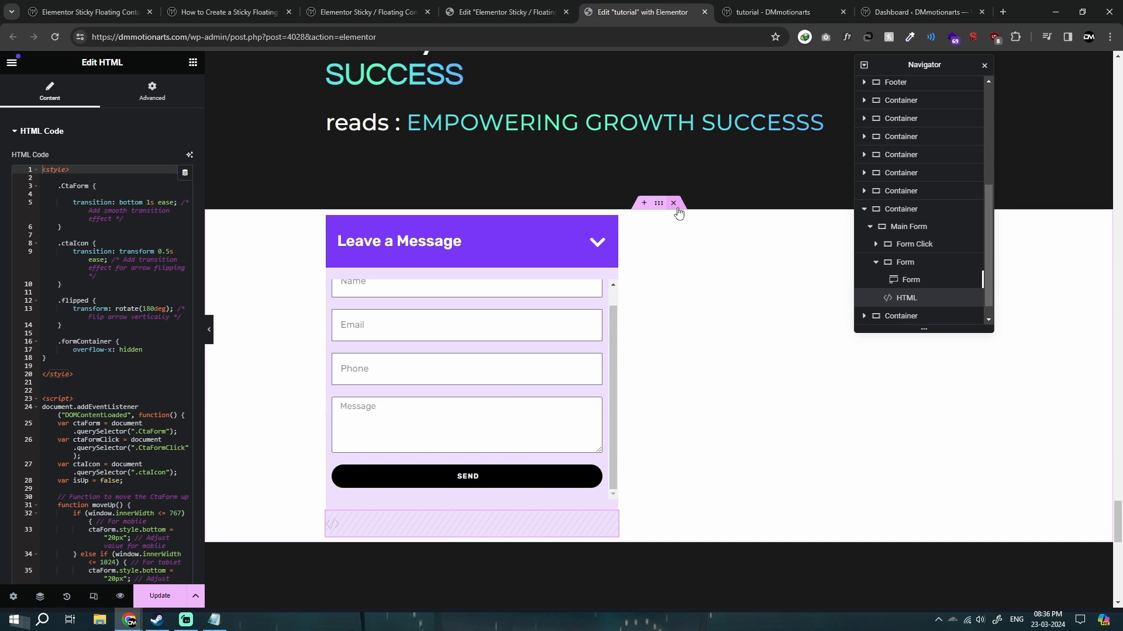
click(673, 203)
scroll(553, 380, down, 5)
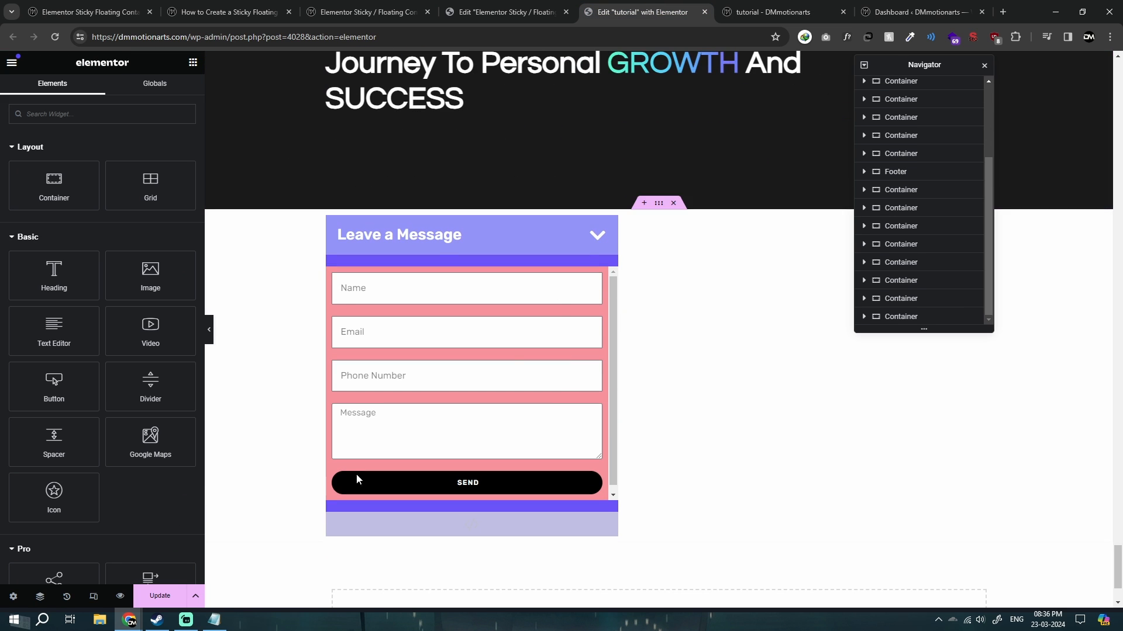
click(163, 596)
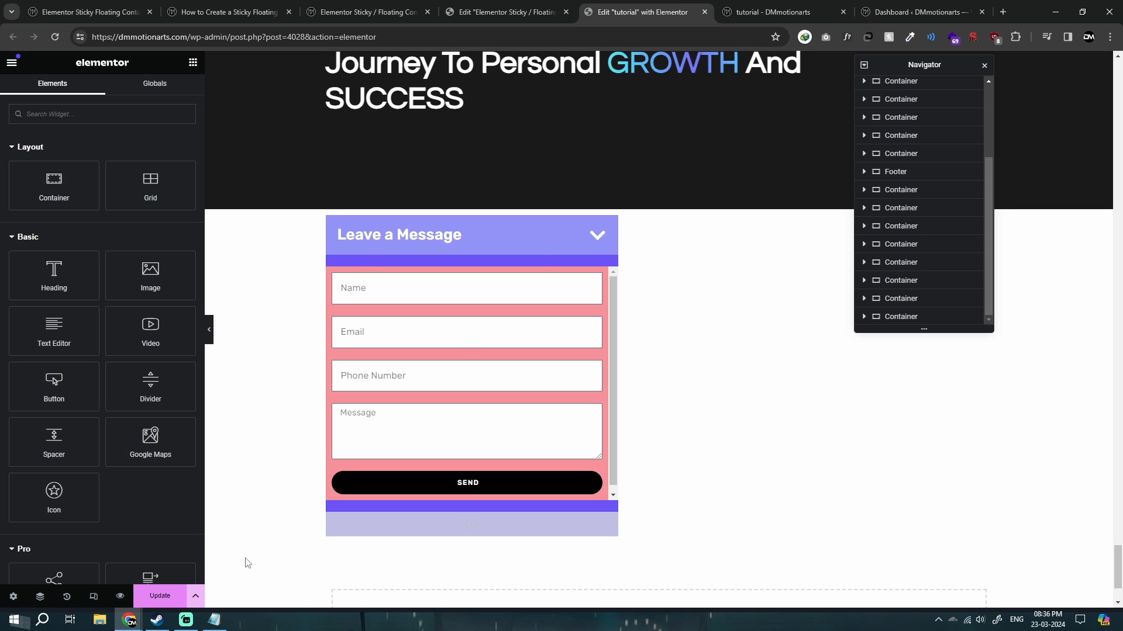
Reload the live tutorial page, close the extra Dashboard tab, and test whether the new form's header toggles the form.
key(ctrl+Tab)
key(F5)
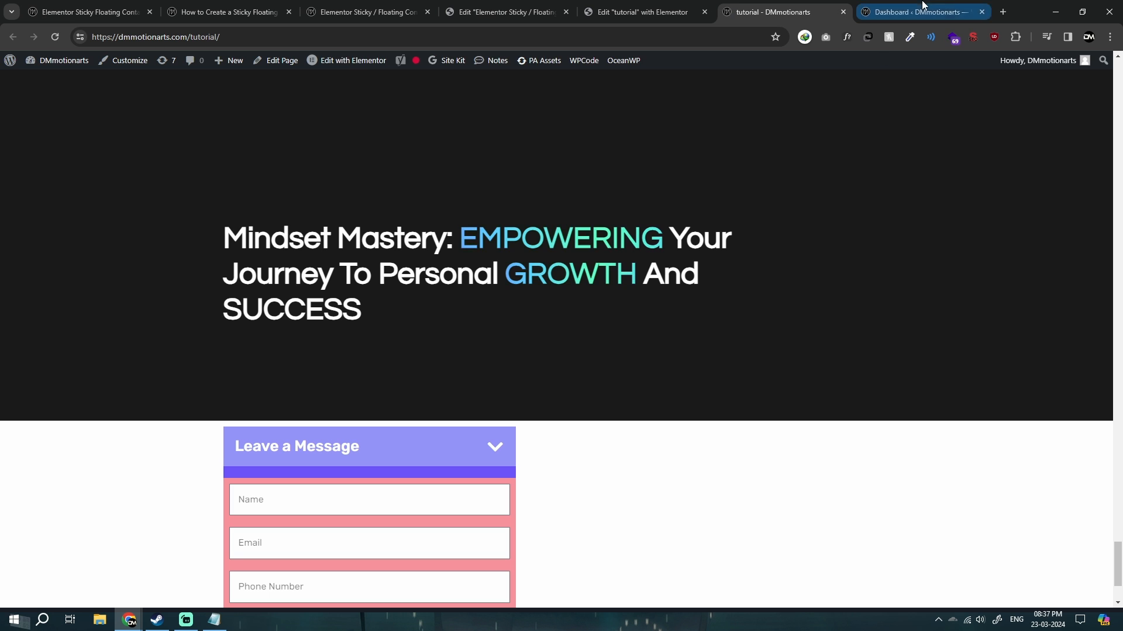
middle_click(922, 4)
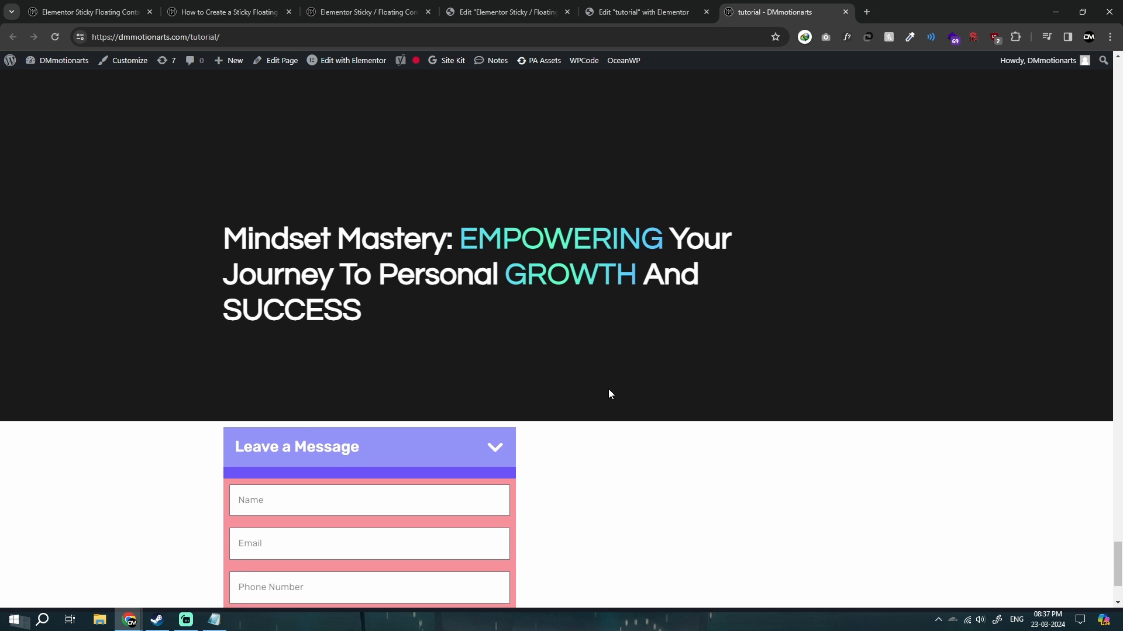
scroll(608, 388, down, 3)
click(433, 304)
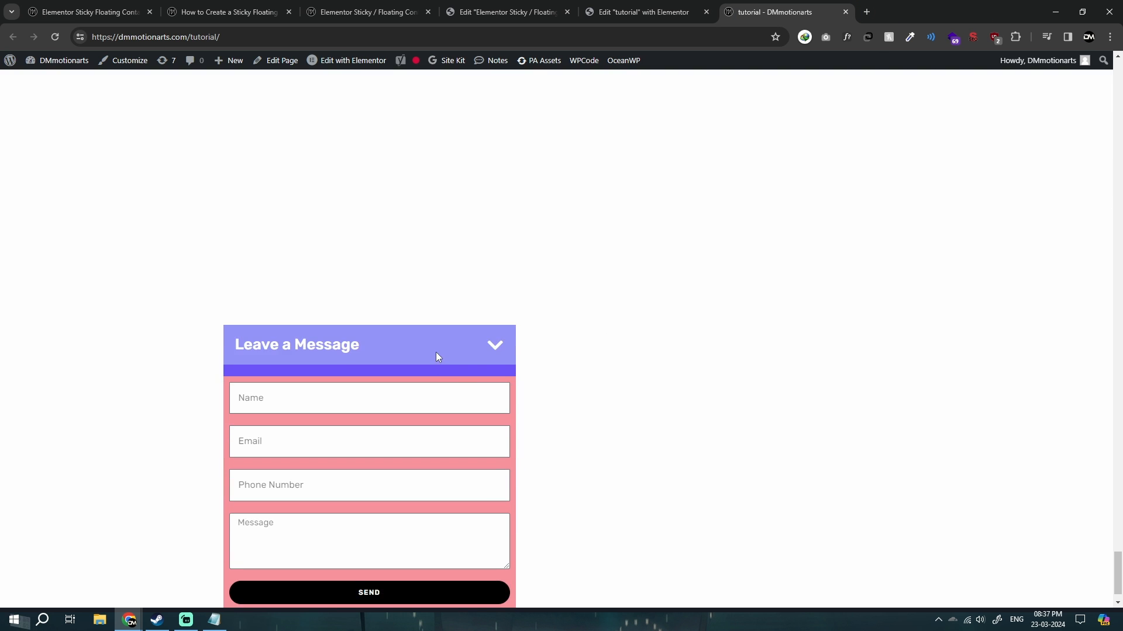
click(436, 356)
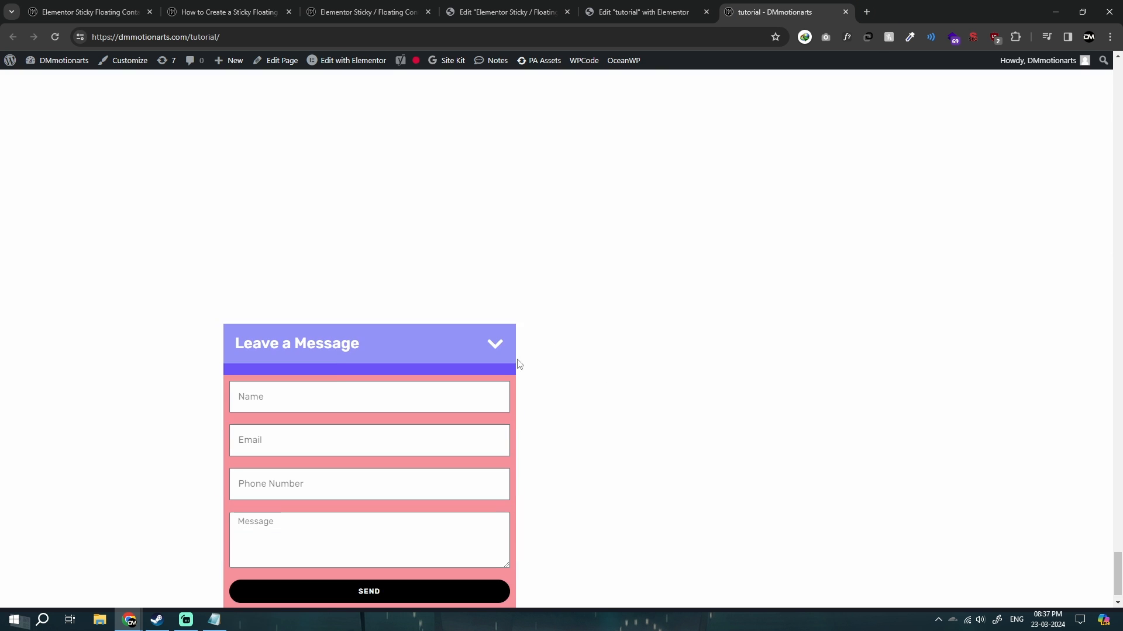
scroll(713, 168, up, 4)
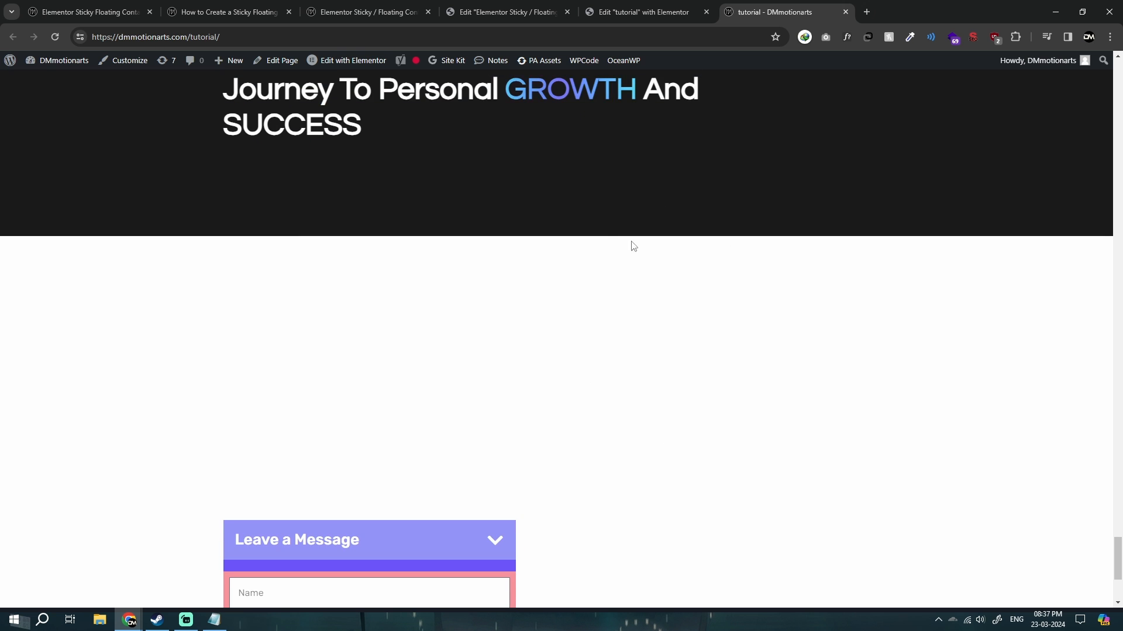
Test on the live page whether repeatedly toggling the Leave a Message header moves the form up and down.
scroll(659, 266, down, 4)
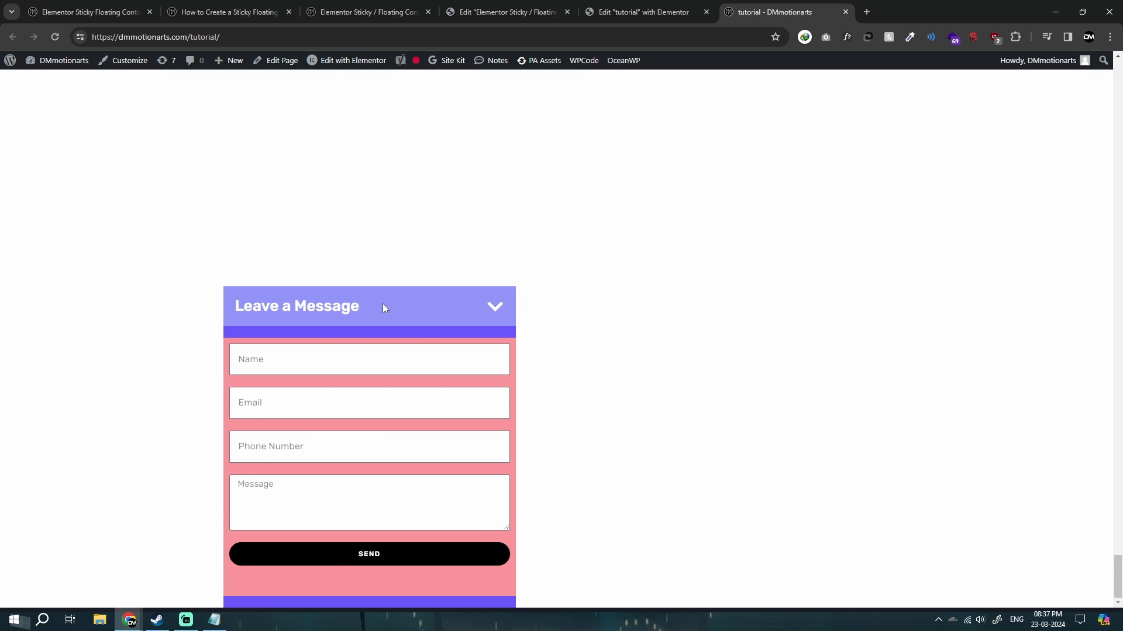
click(382, 305)
scroll(650, 403, up, 2)
click(412, 423)
scroll(505, 399, down, 6)
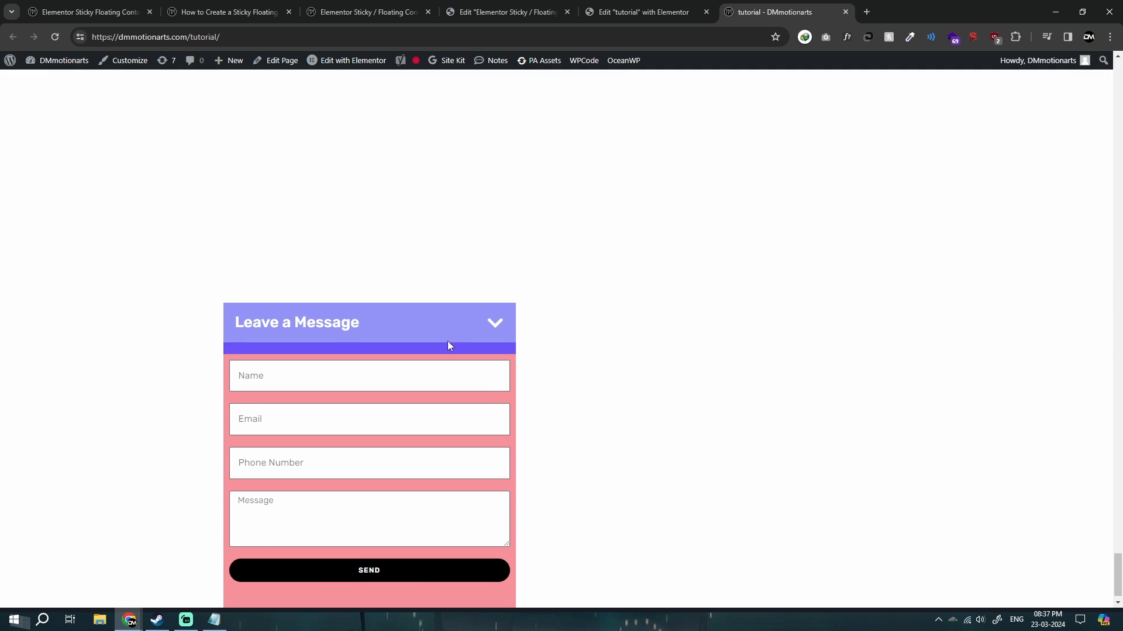
click(447, 341)
Return to the tutorial editor and change the Form container's background to translucent white, #FFFFFF1F.
click(677, 3)
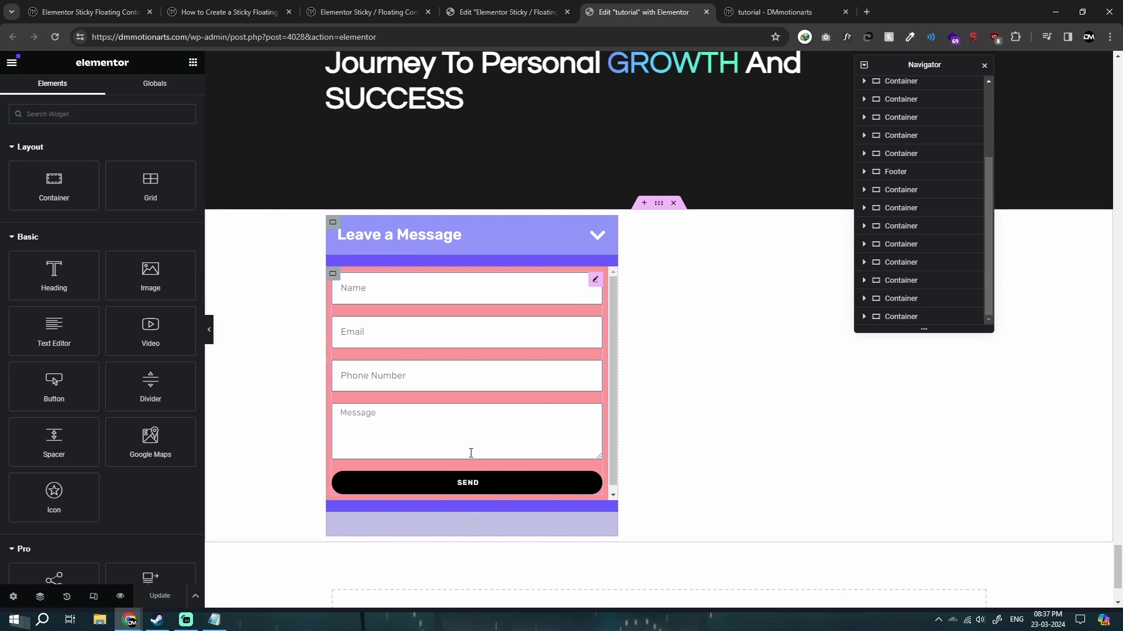
scroll(690, 389, up, 4)
scroll(690, 388, up, 2)
scroll(702, 409, down, 6)
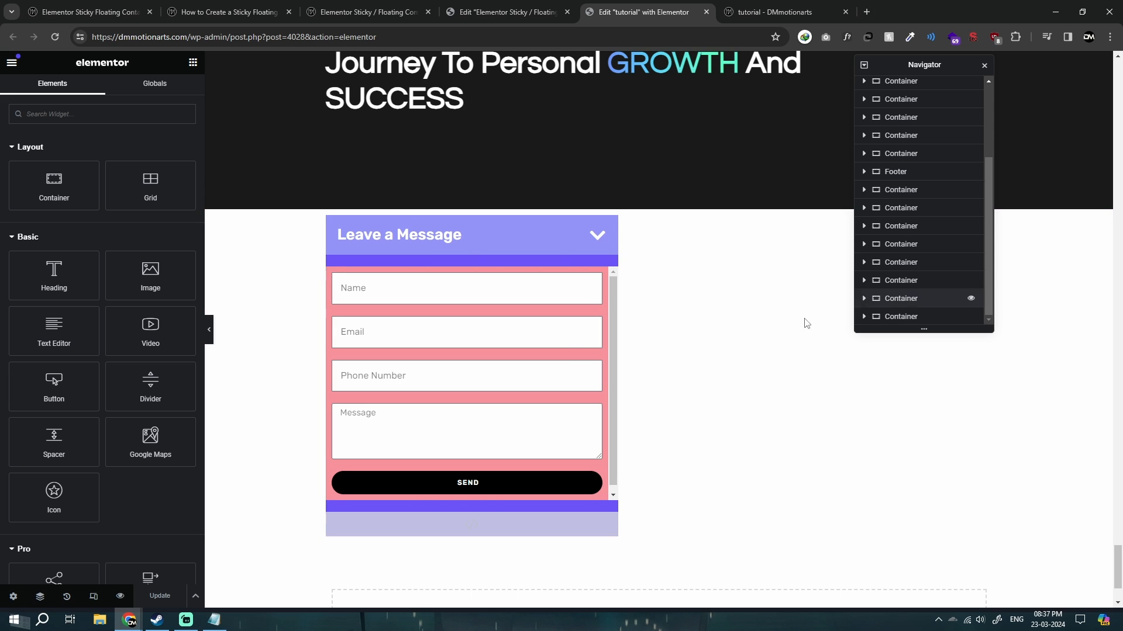
click(333, 280)
click(97, 91)
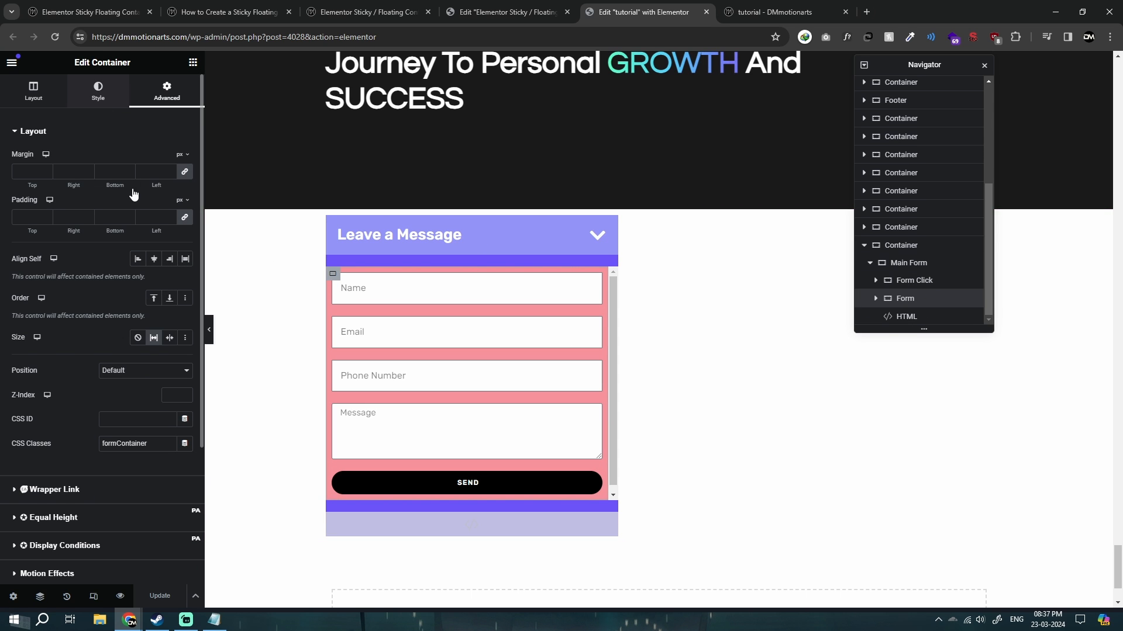
click(186, 208)
click(119, 255)
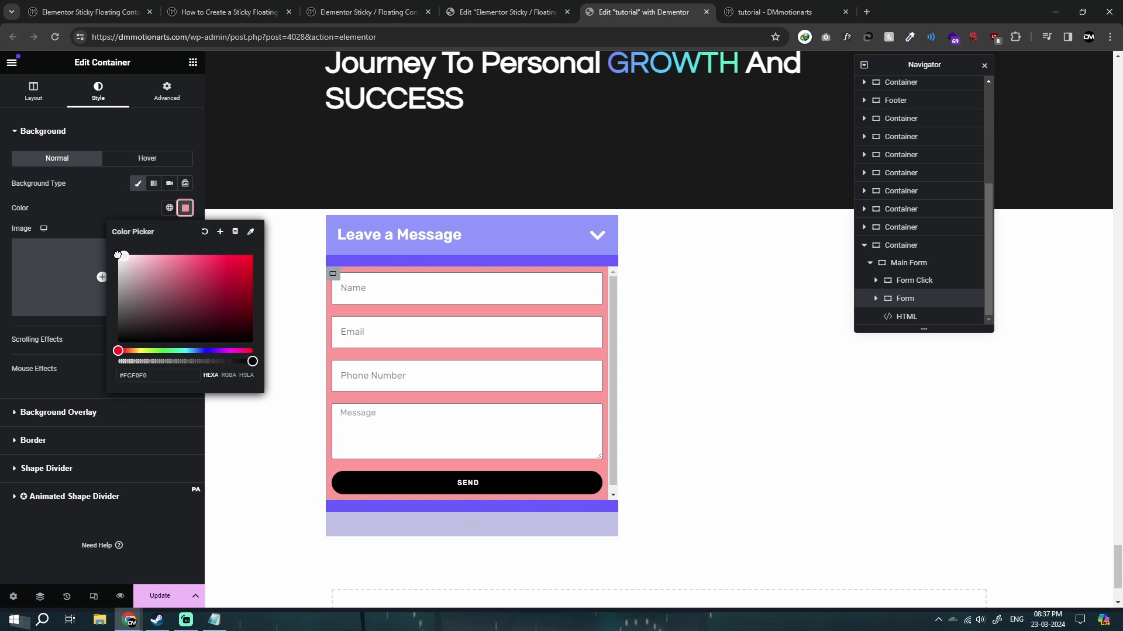
drag(135, 361, 134, 361)
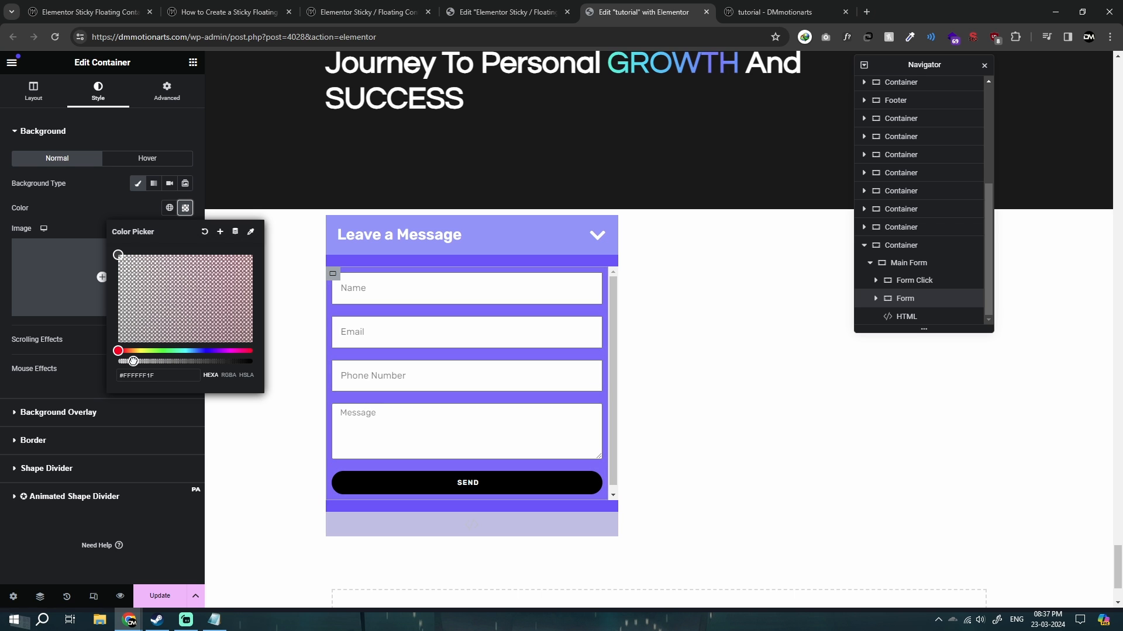
click(2, 314)
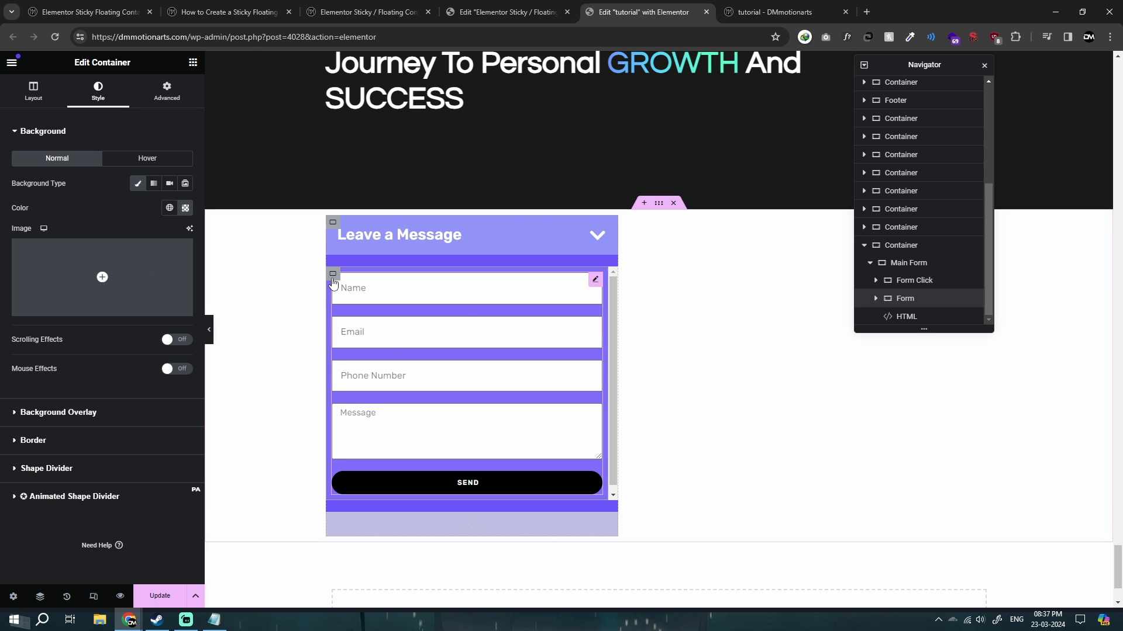
Raise the opacity of the Form container's background to #FFFFFF2E and save the page.
click(185, 208)
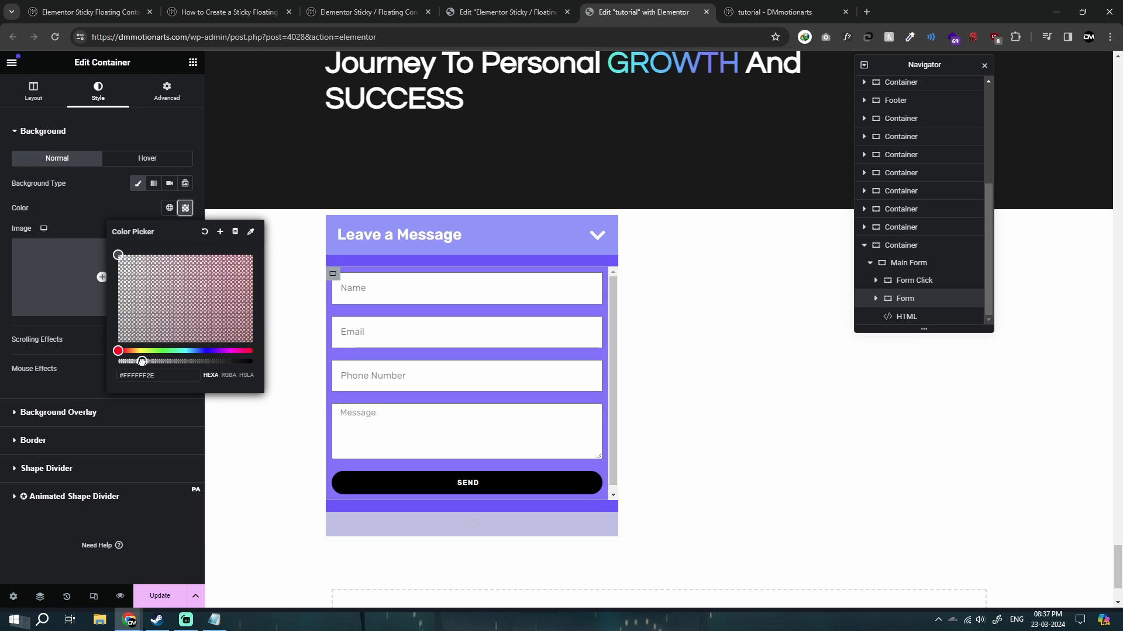
click(8, 305)
click(162, 593)
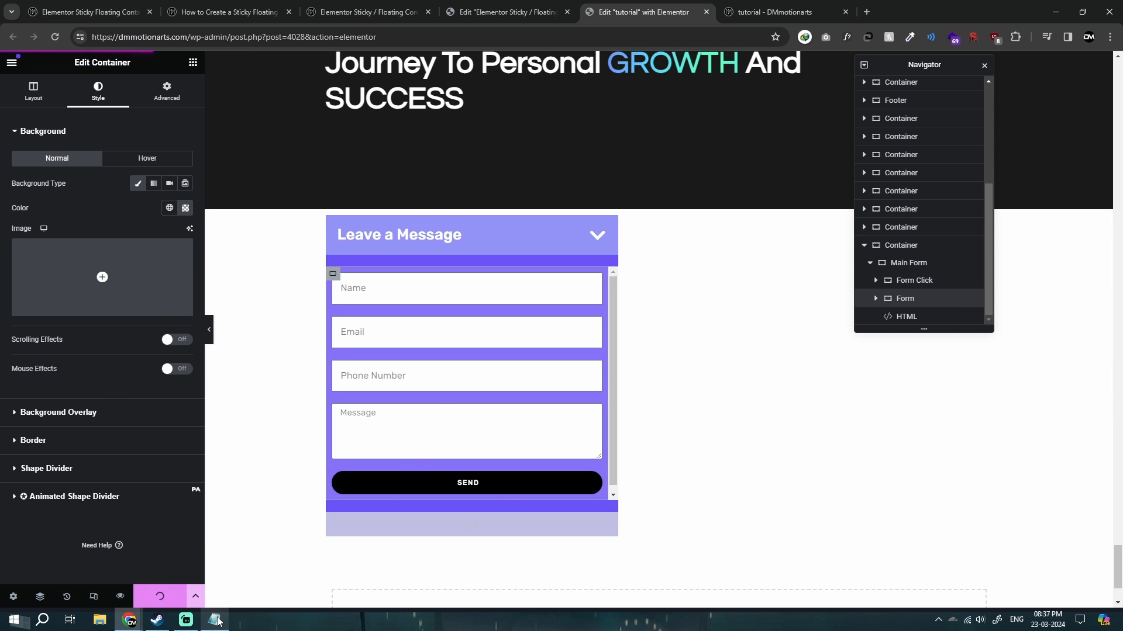
Compare the CSS class names explained in the sticky contact form article with the ones listed in Notepad.
click(240, 6)
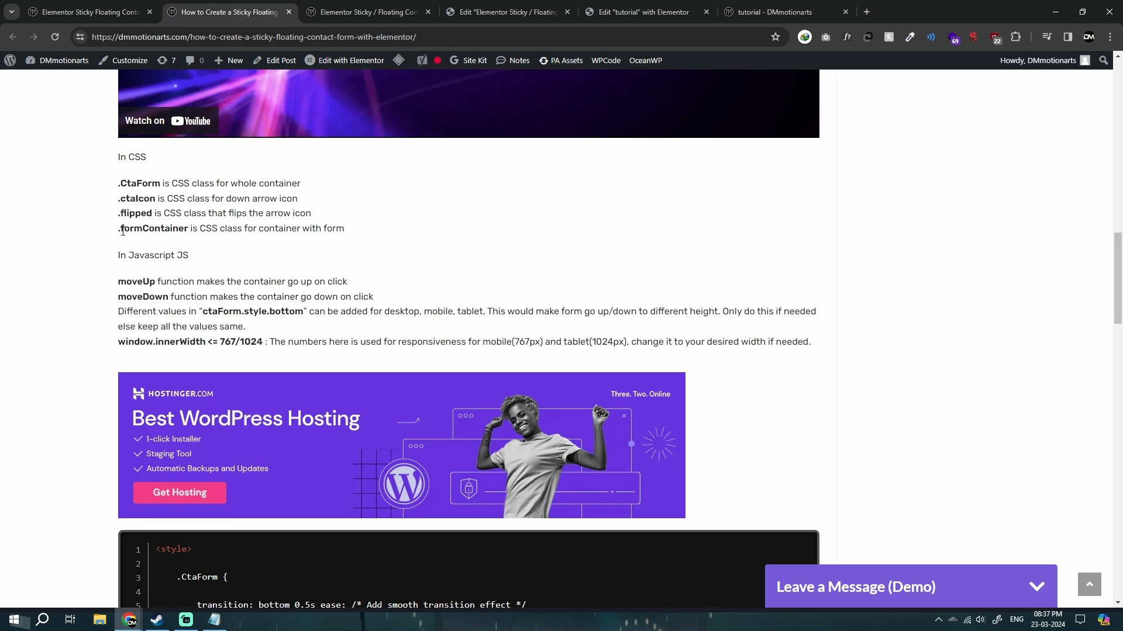
click(214, 619)
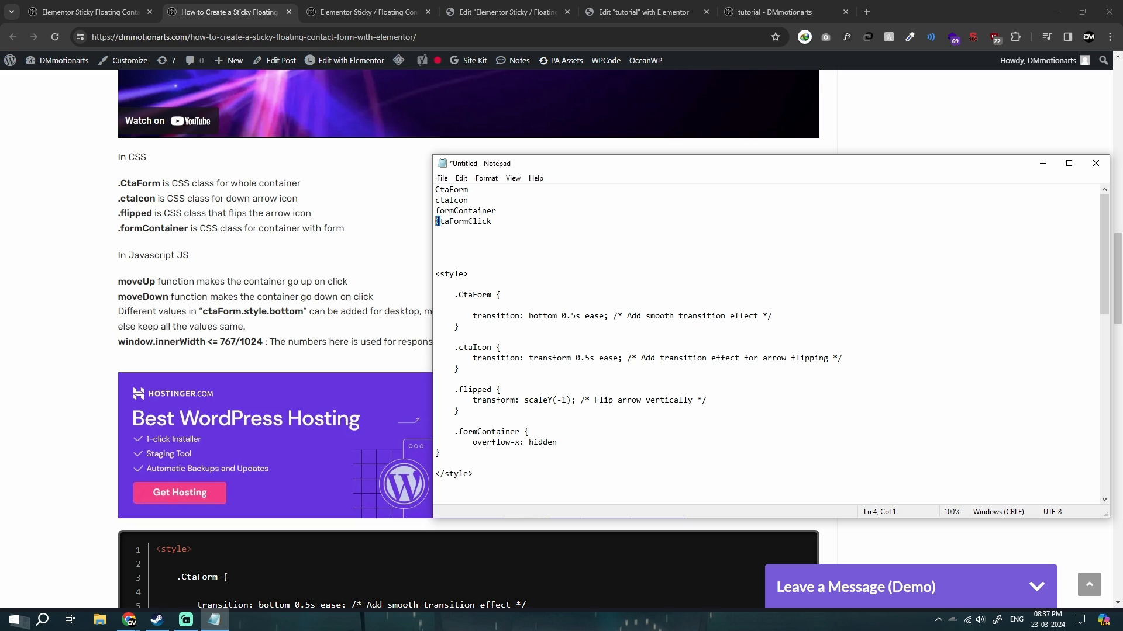
click(361, 291)
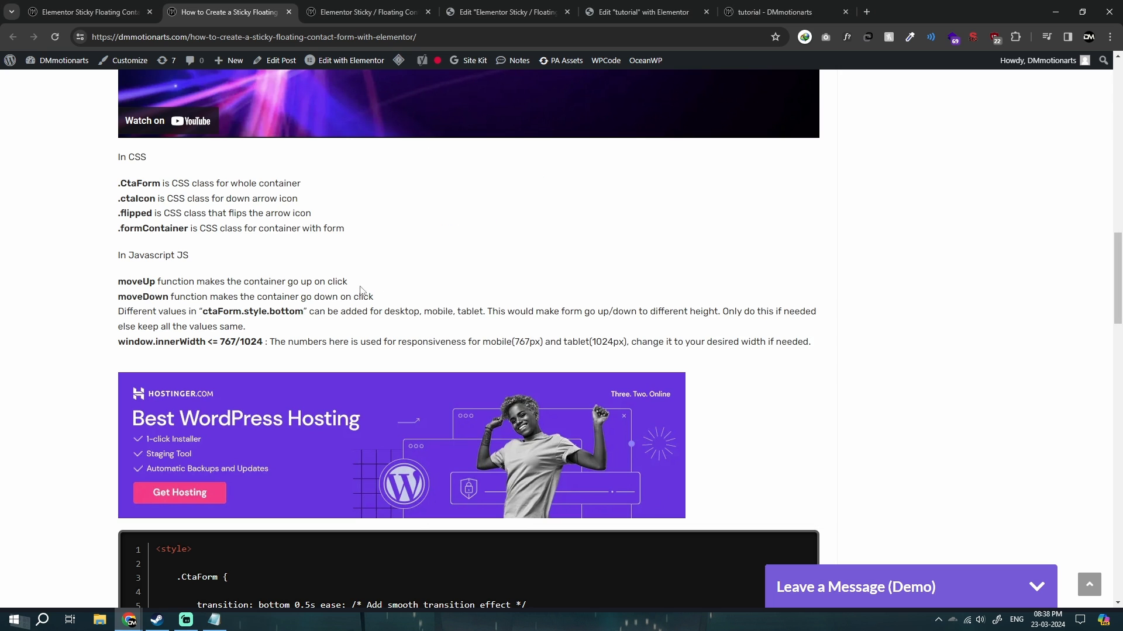
Go to the live tutorial page and test the Leave a Message header's toggle and arrow flip several times.
click(644, 5)
click(760, 9)
click(445, 303)
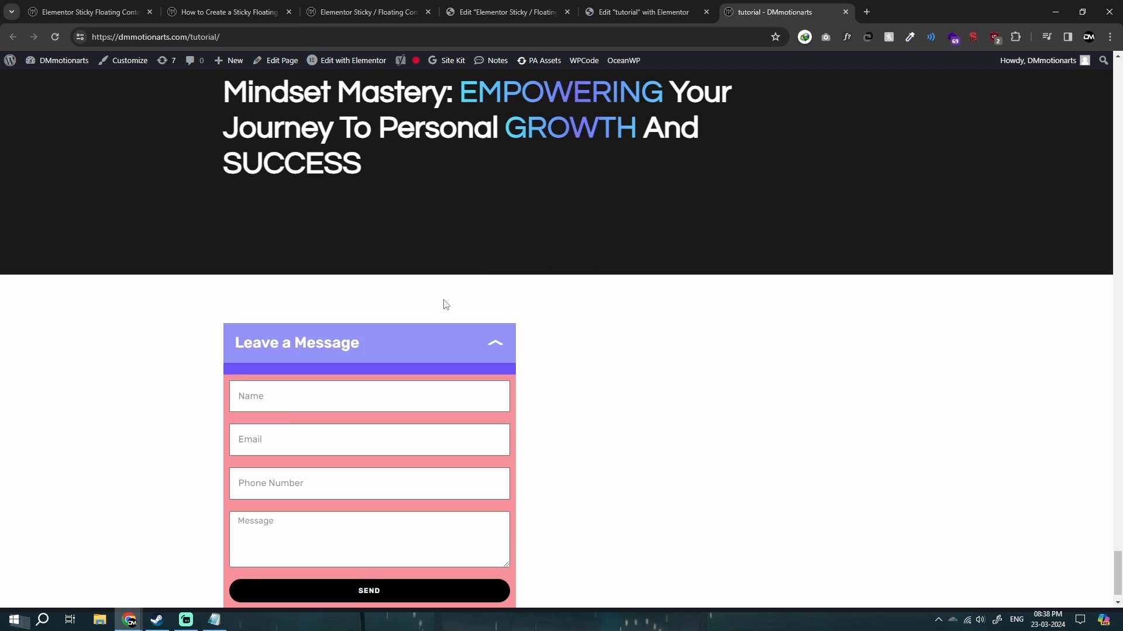
scroll(506, 367, down, 5)
click(458, 317)
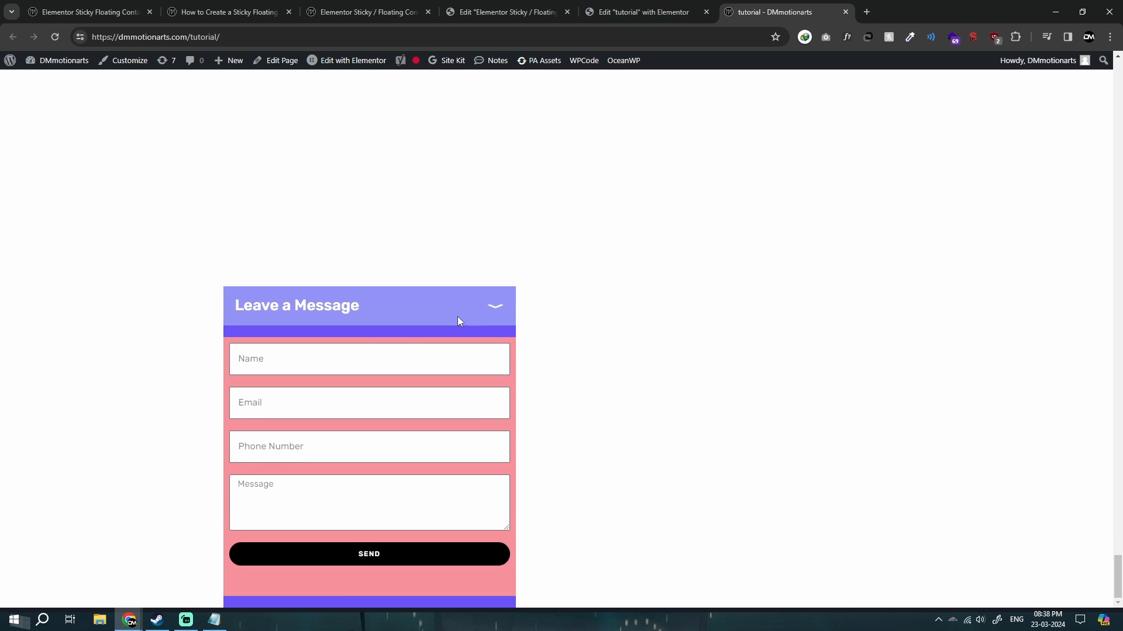
click(491, 321)
scroll(503, 329, down, 3)
click(454, 316)
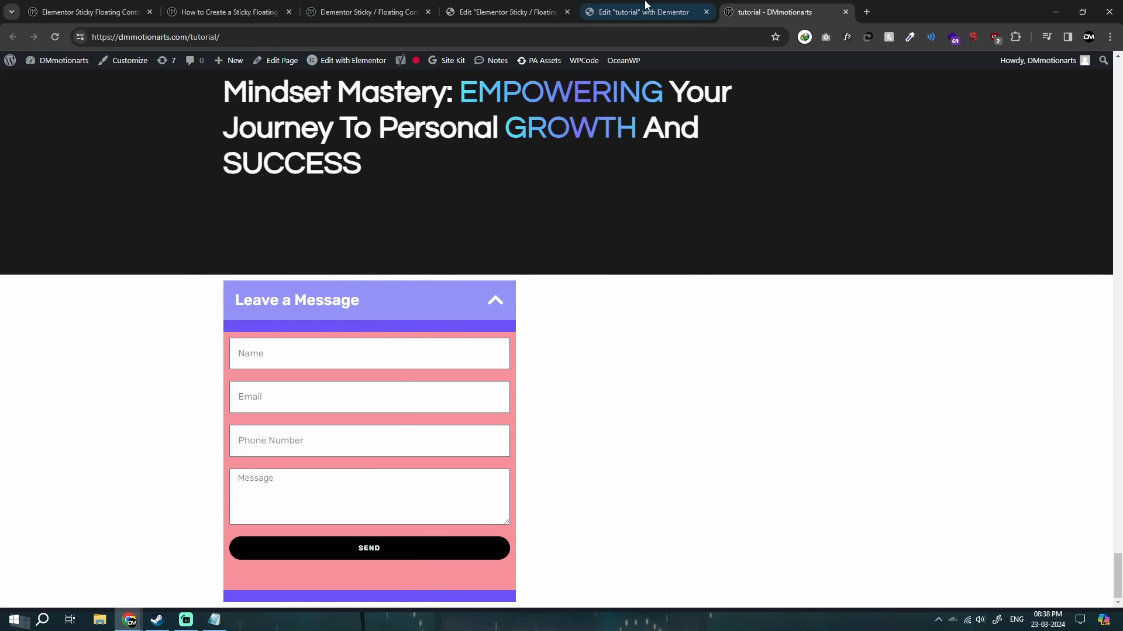
Hide the form's HTML code widget on desktop, tablet portrait and mobile portrait in the tutorial editor and save the page.
click(643, 11)
click(471, 475)
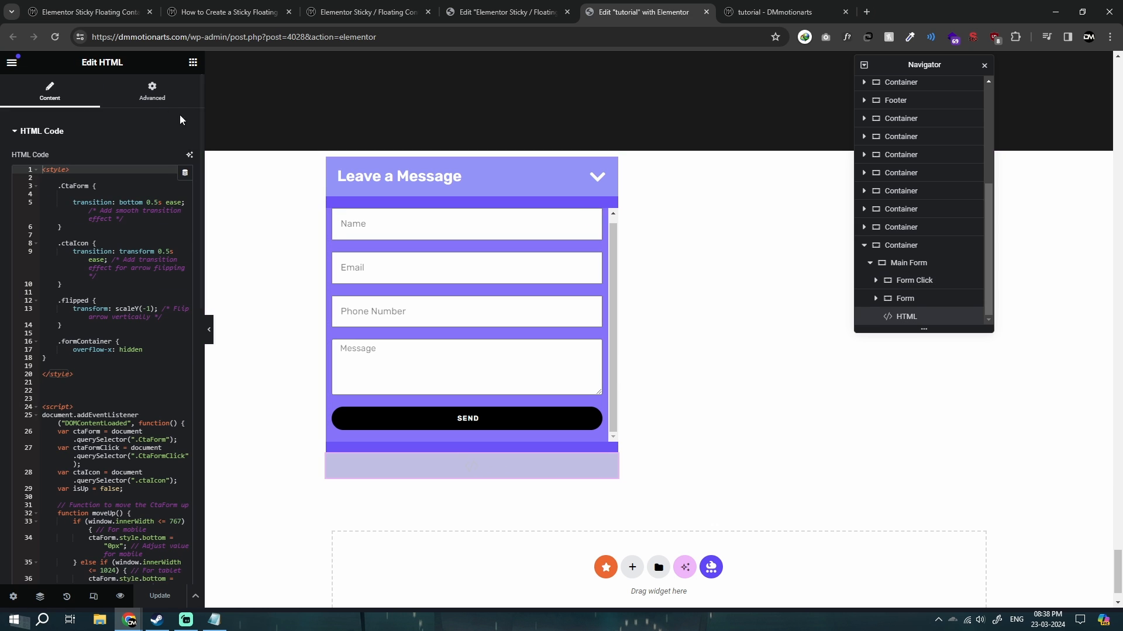
click(153, 92)
scroll(40, 461, down, 10)
click(42, 443)
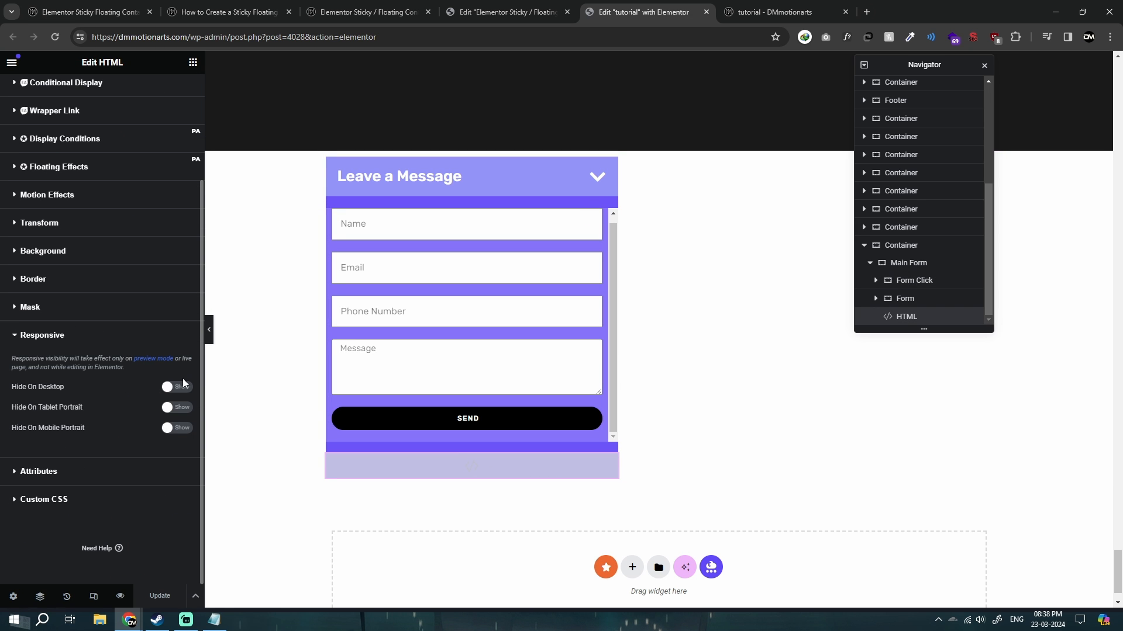
click(177, 387)
click(177, 407)
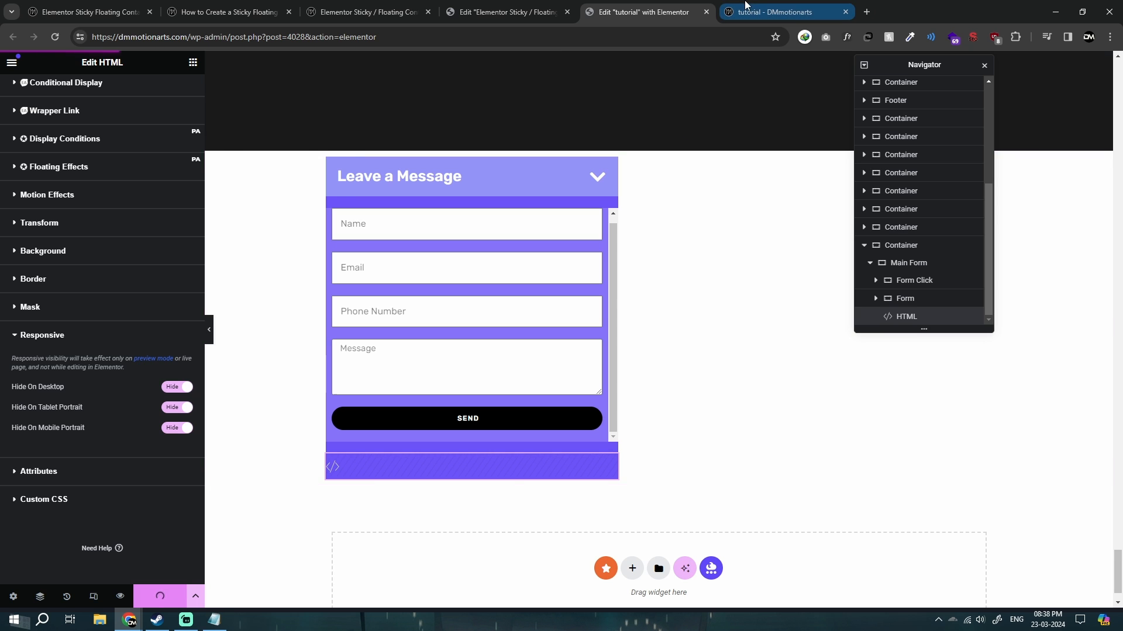
Check the updated form on the live tutorial page and test its header toggle again.
click(745, 7)
click(446, 304)
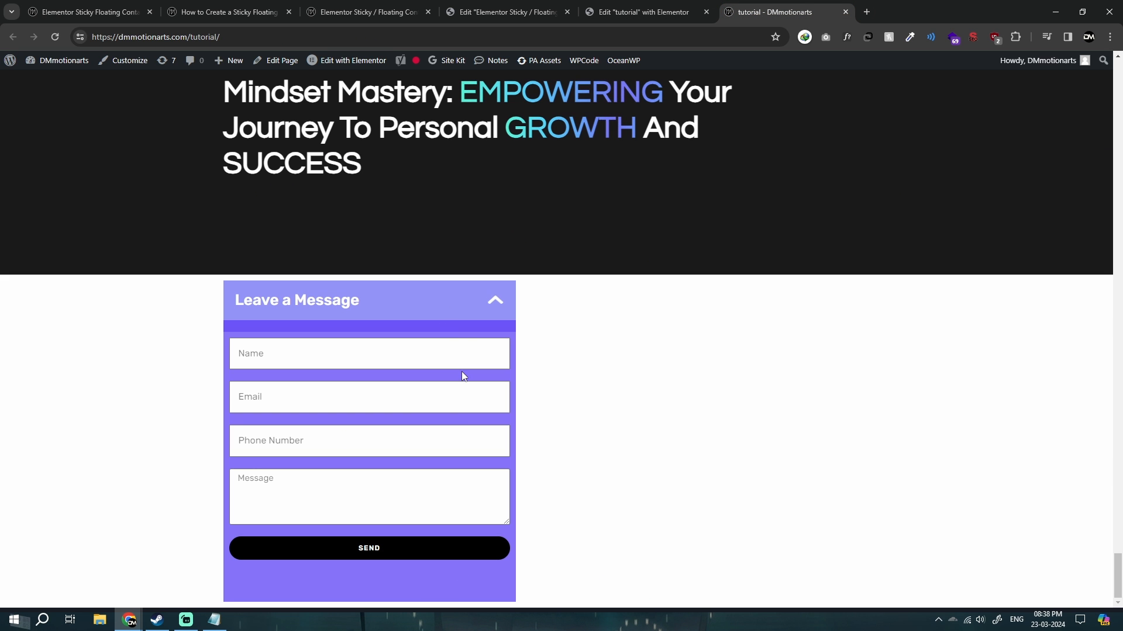
click(439, 291)
click(441, 559)
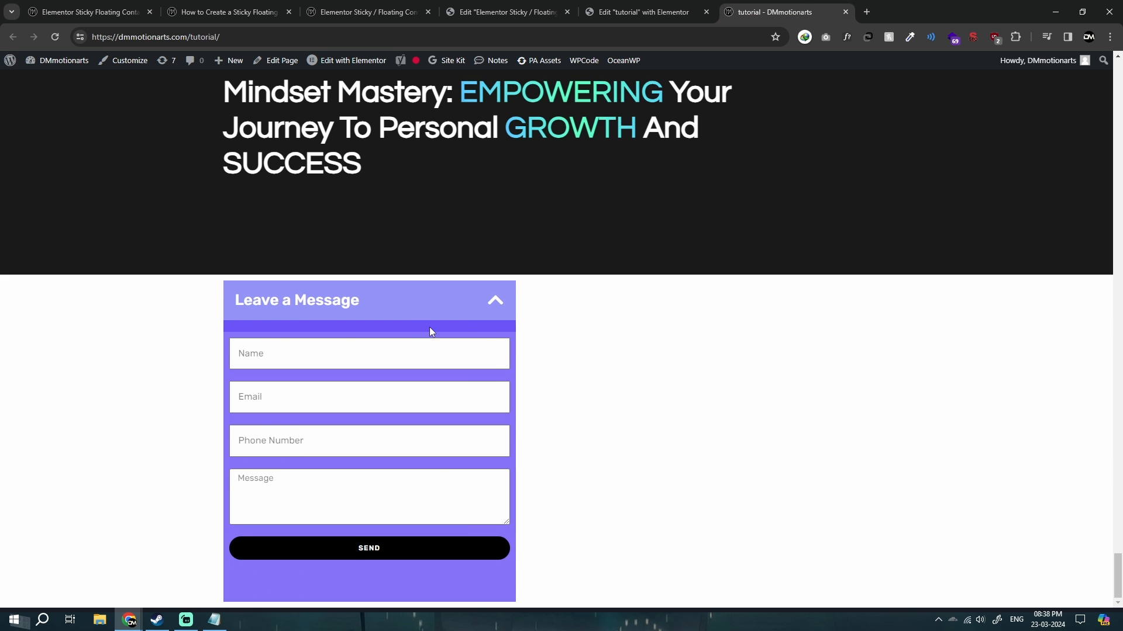
click(434, 310)
click(473, 559)
Set the Main Form container's position to Fixed in the tutorial editor, with Right horizontal and Bottom vertical orientation.
click(688, 7)
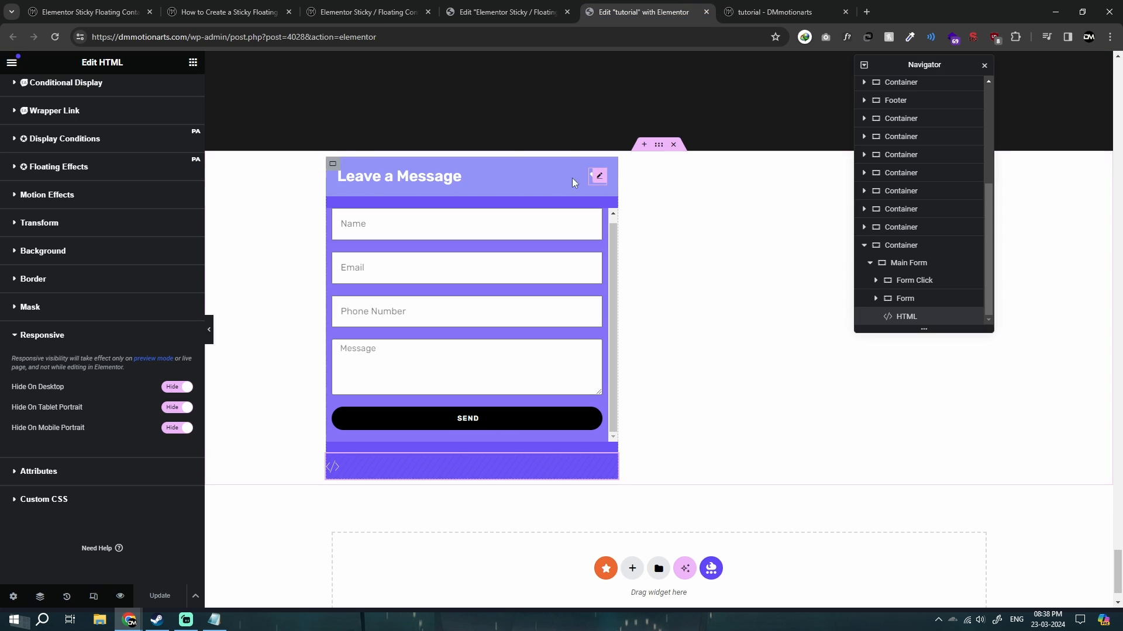
click(883, 266)
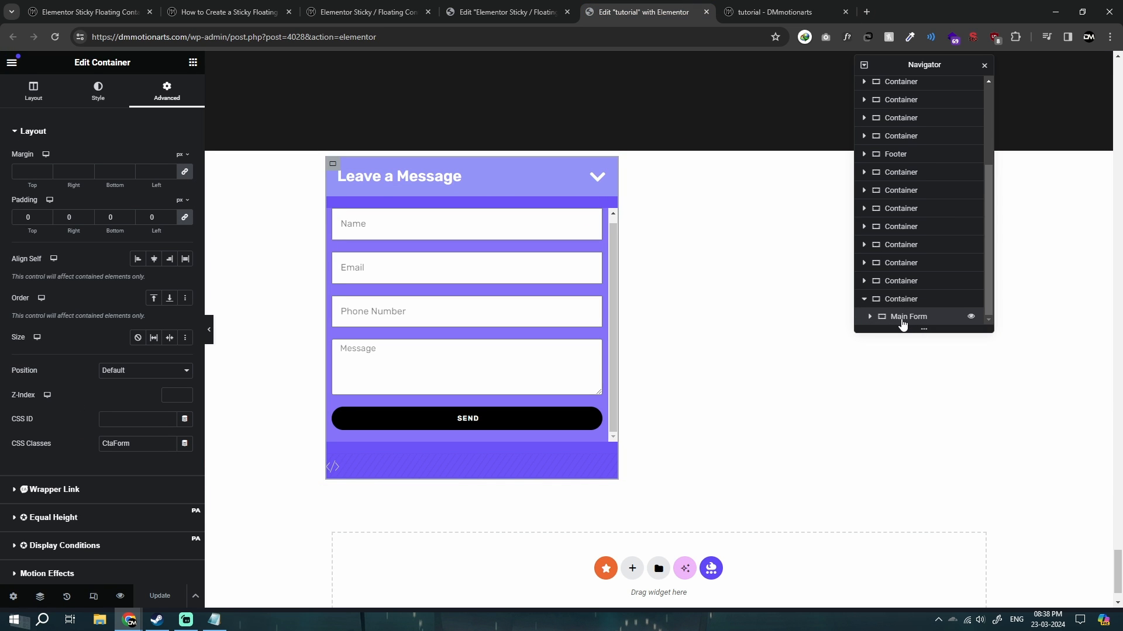
click(147, 372)
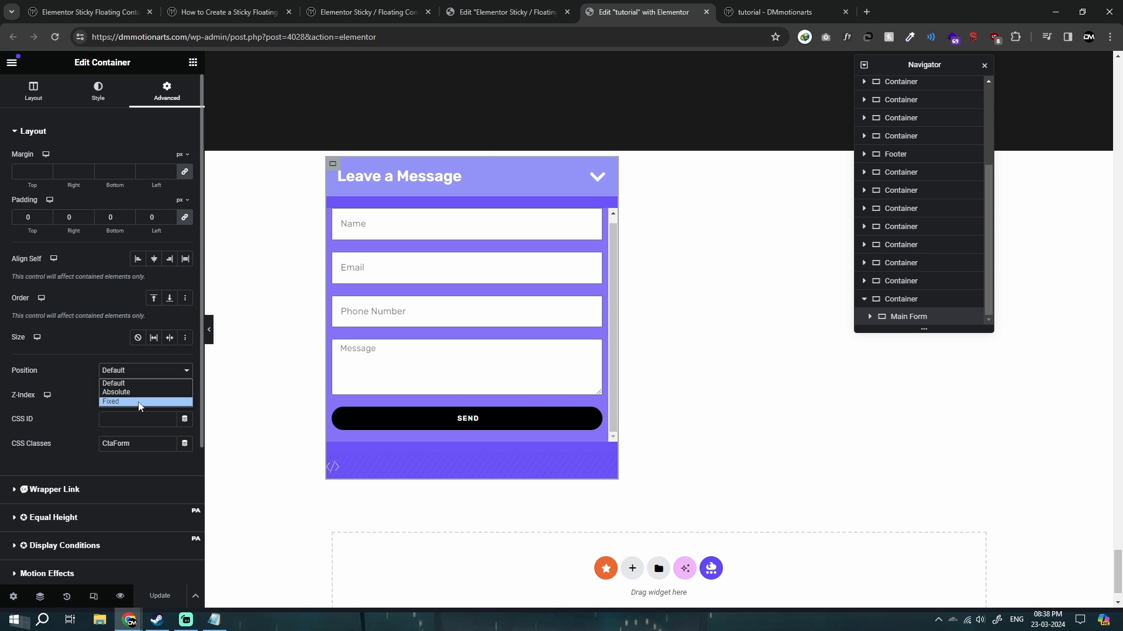
click(141, 402)
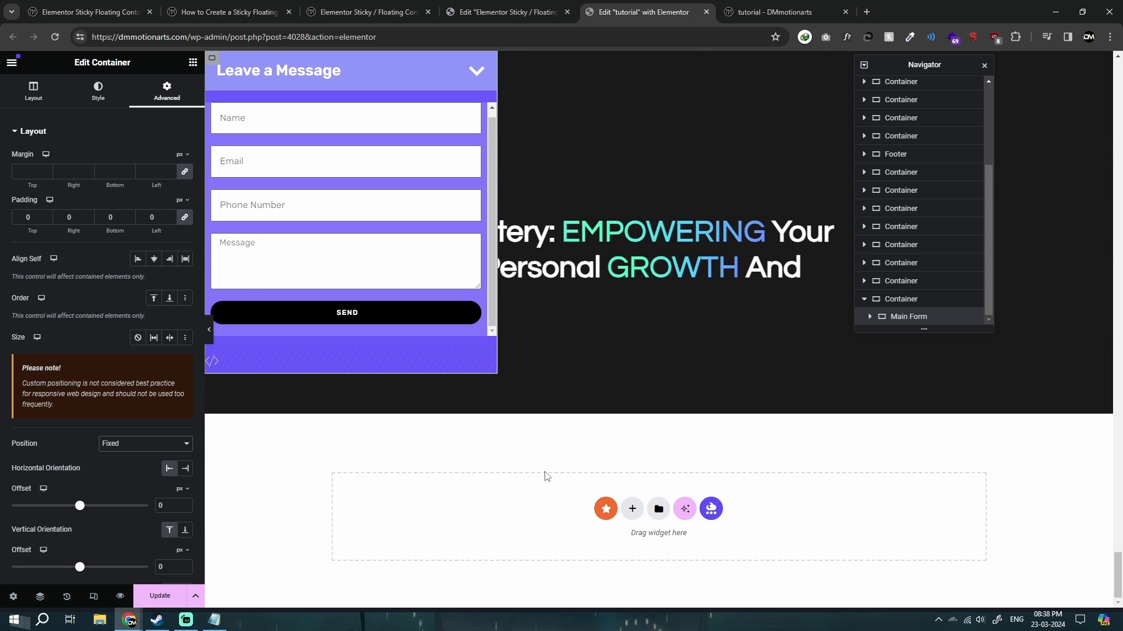
scroll(121, 315, down, 4)
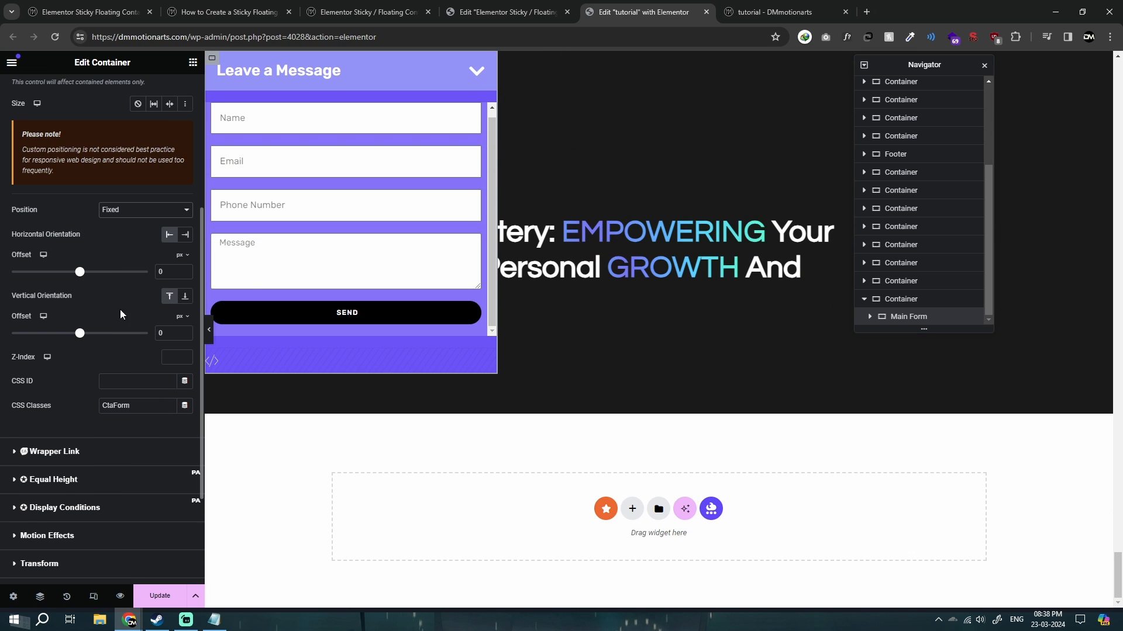
click(185, 235)
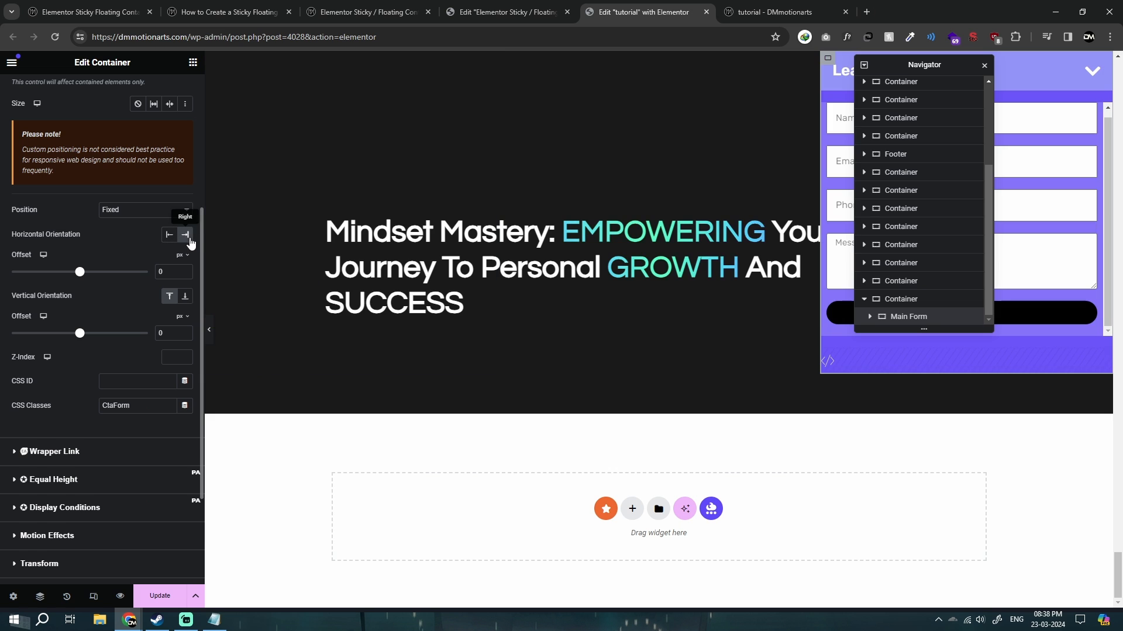
click(186, 297)
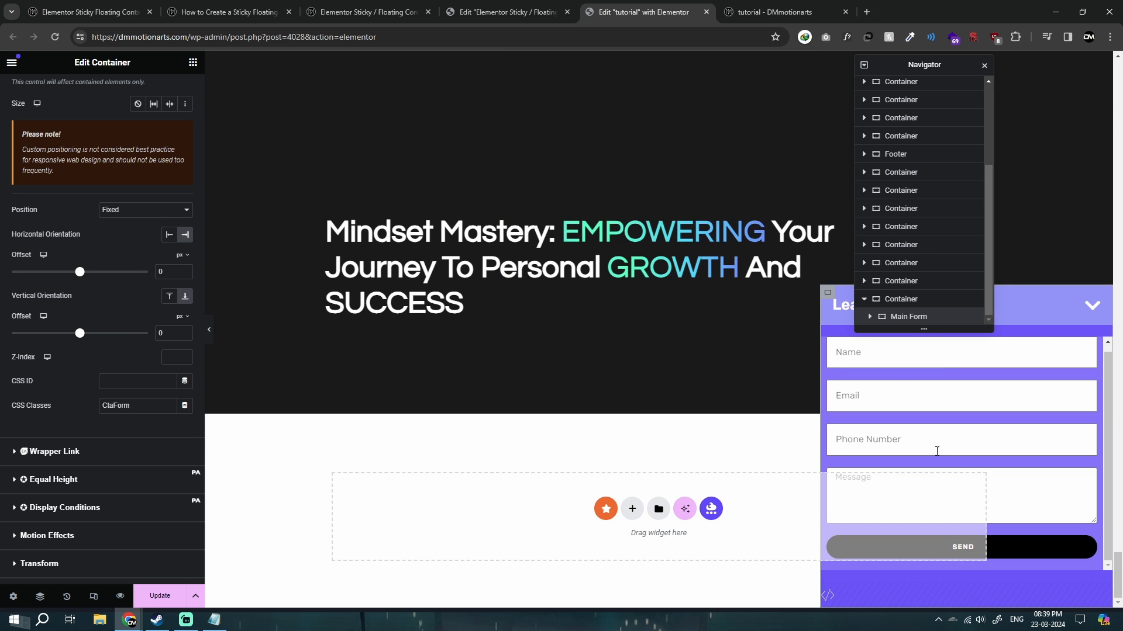
Set the Main Form container's Z-Index to 999 and move the Navigator off the form.
click(170, 358)
text(999)
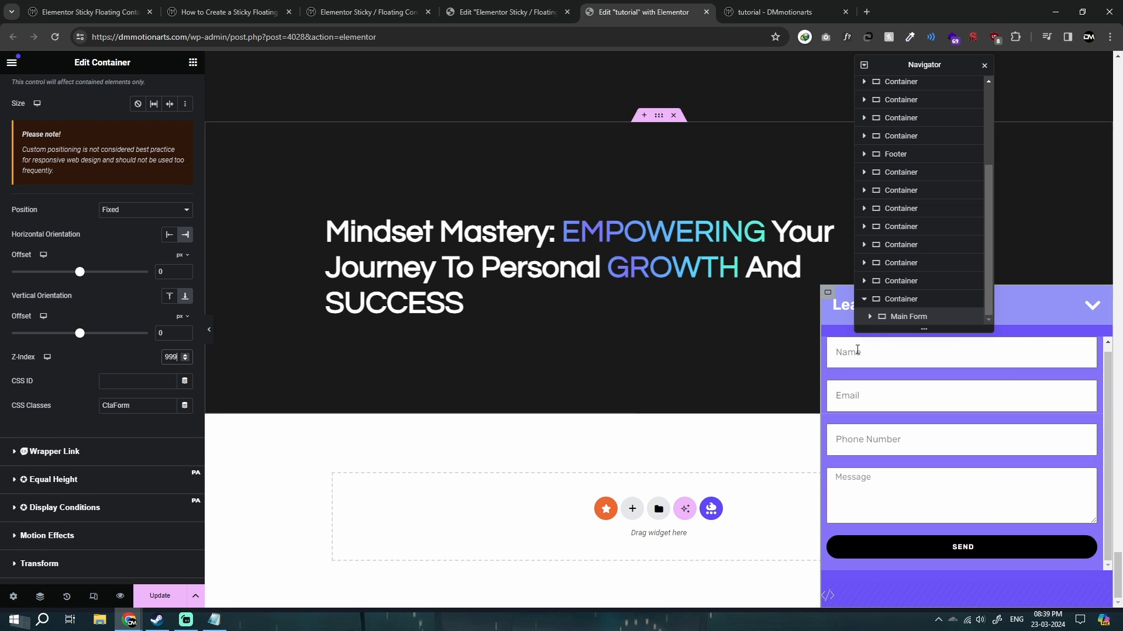
drag(918, 64, 620, 137)
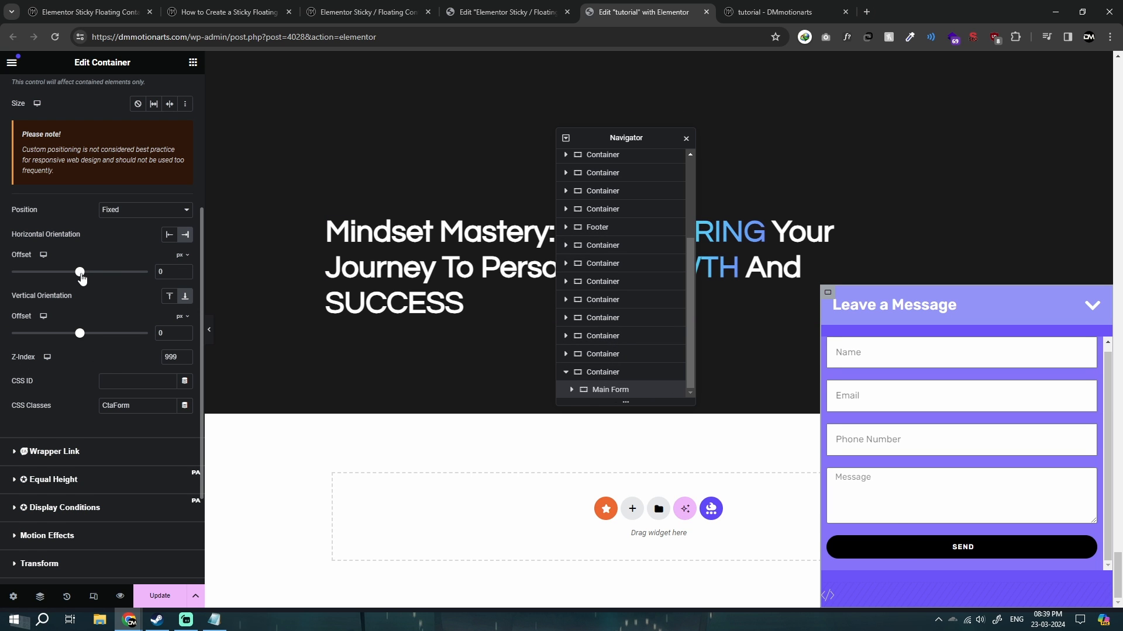
Set the Main Form container's horizontal offset to 2 %.
drag(80, 273, 84, 286)
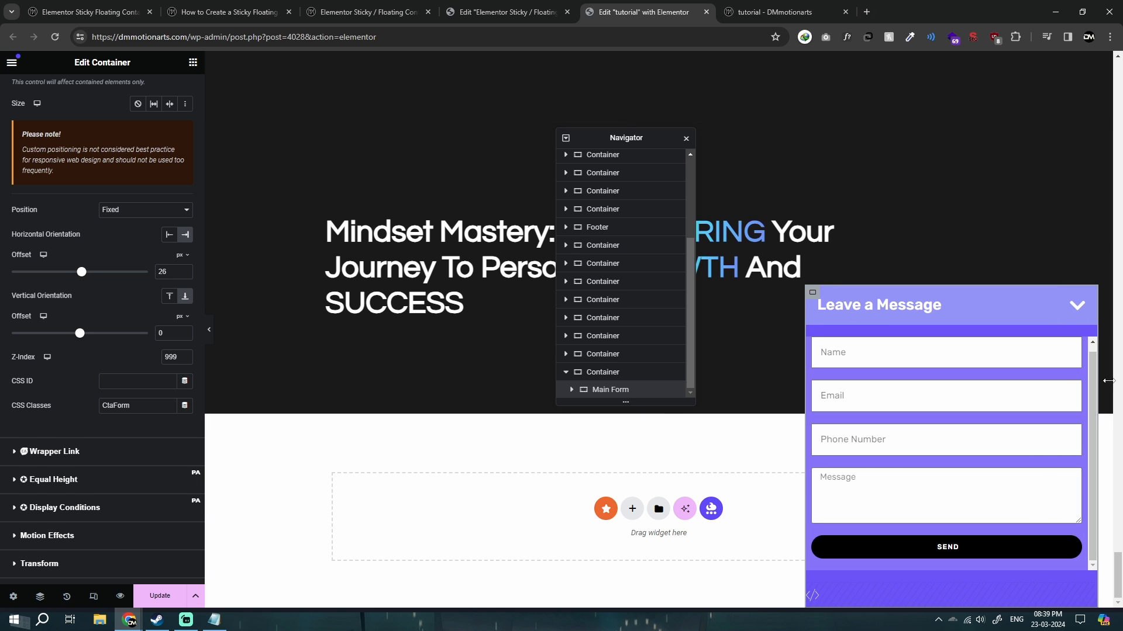
click(180, 255)
click(179, 272)
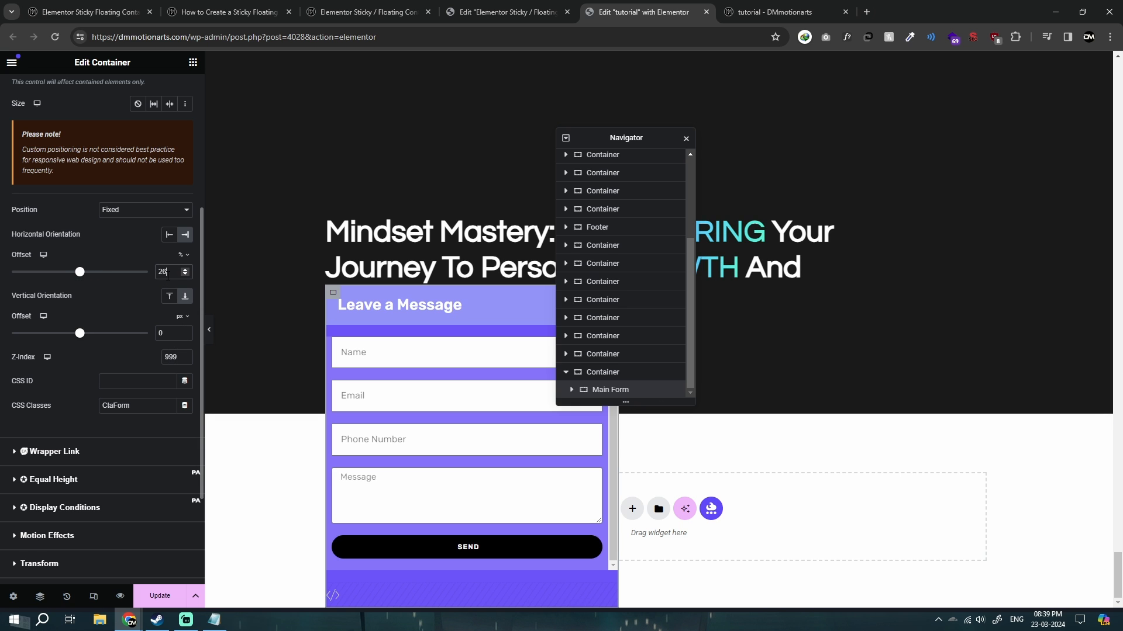
text(2)
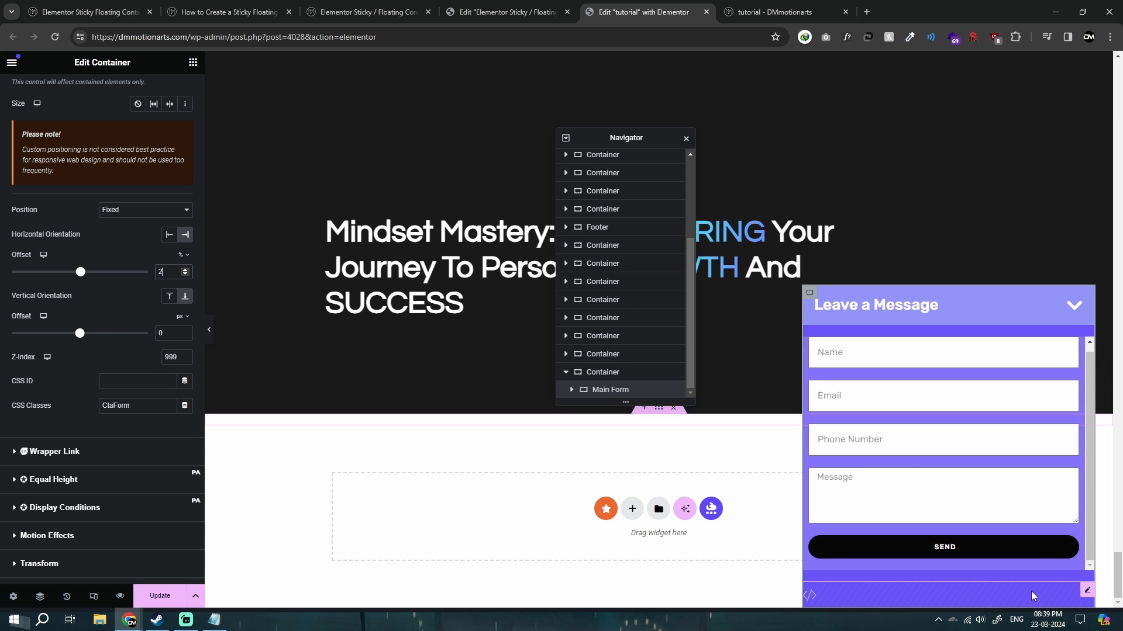
Try a vertical offset of 20 px on the Main Form container and set it back to 0.
click(160, 333)
text(2)
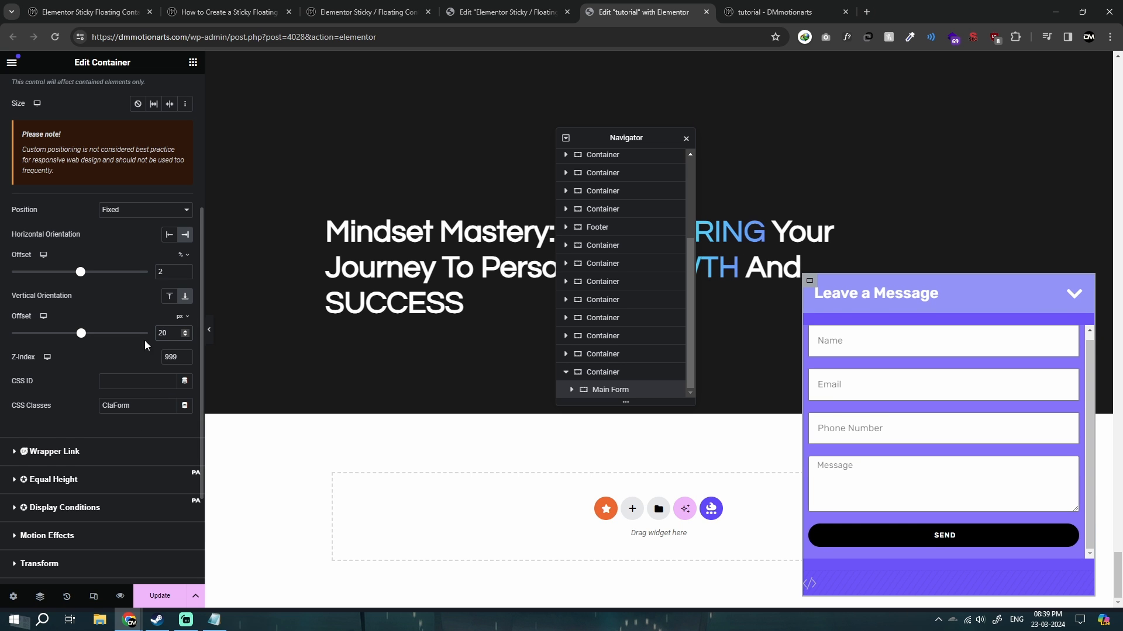
key(BackSpace)
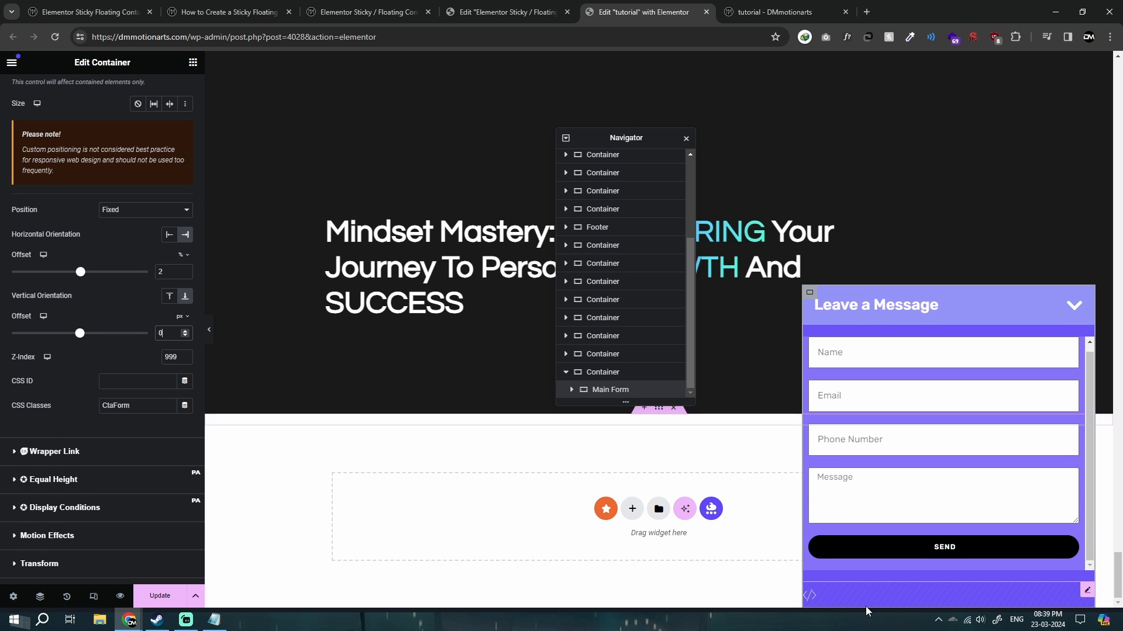
Toggle the visibility of the HTML widget inside the Main Form container to compare the form with and without it.
click(572, 390)
scroll(618, 351, down, 2)
click(673, 395)
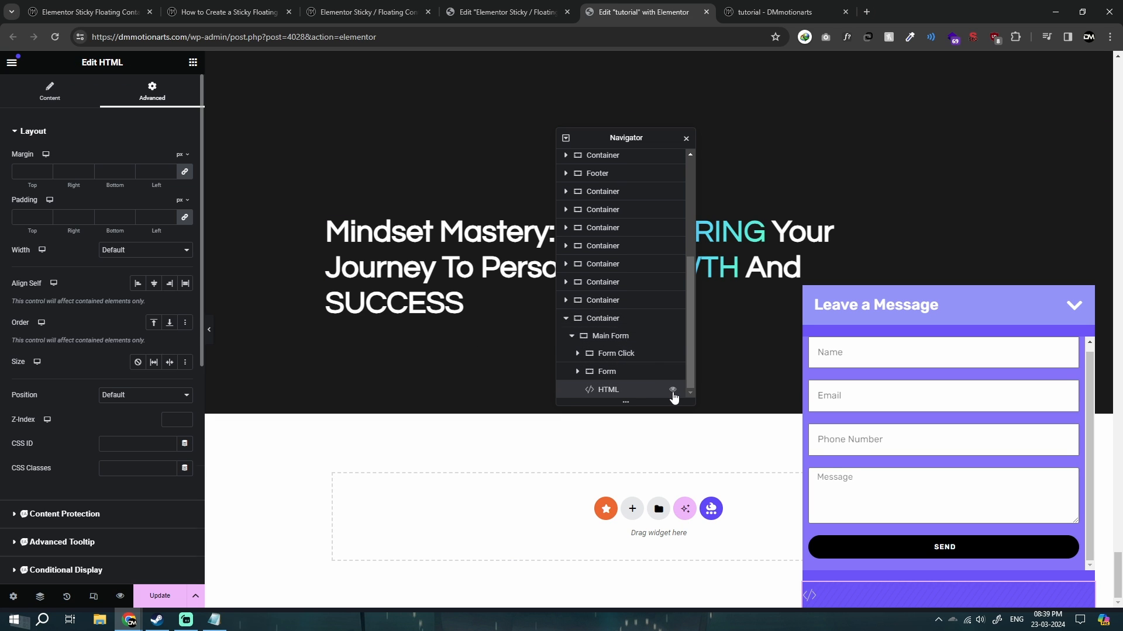
click(673, 395)
click(673, 393)
click(673, 394)
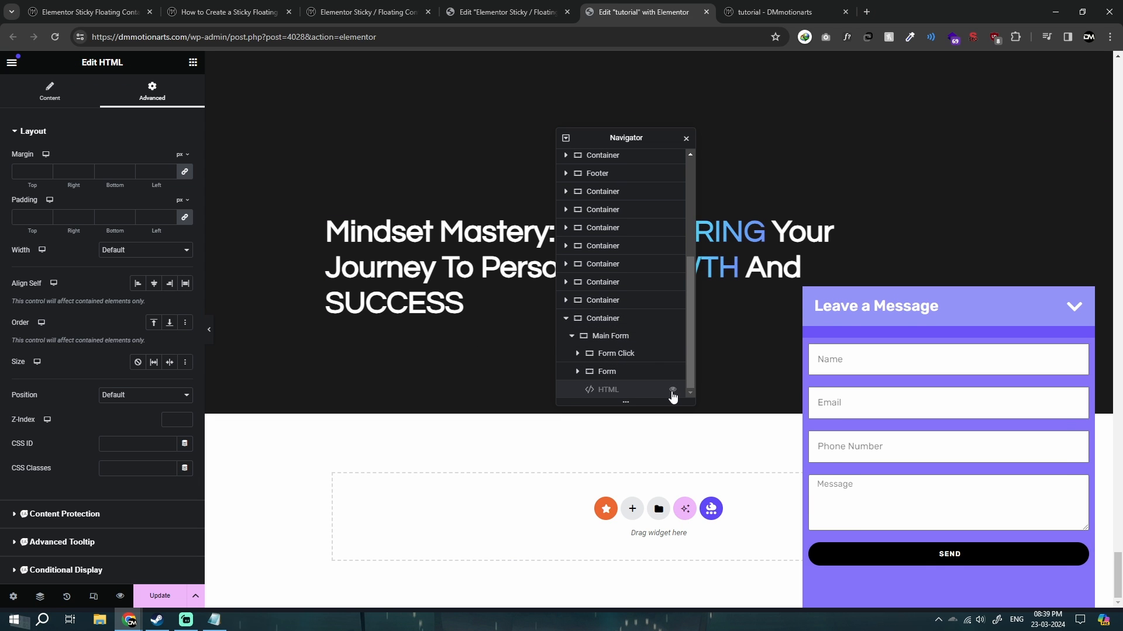
click(673, 394)
click(672, 393)
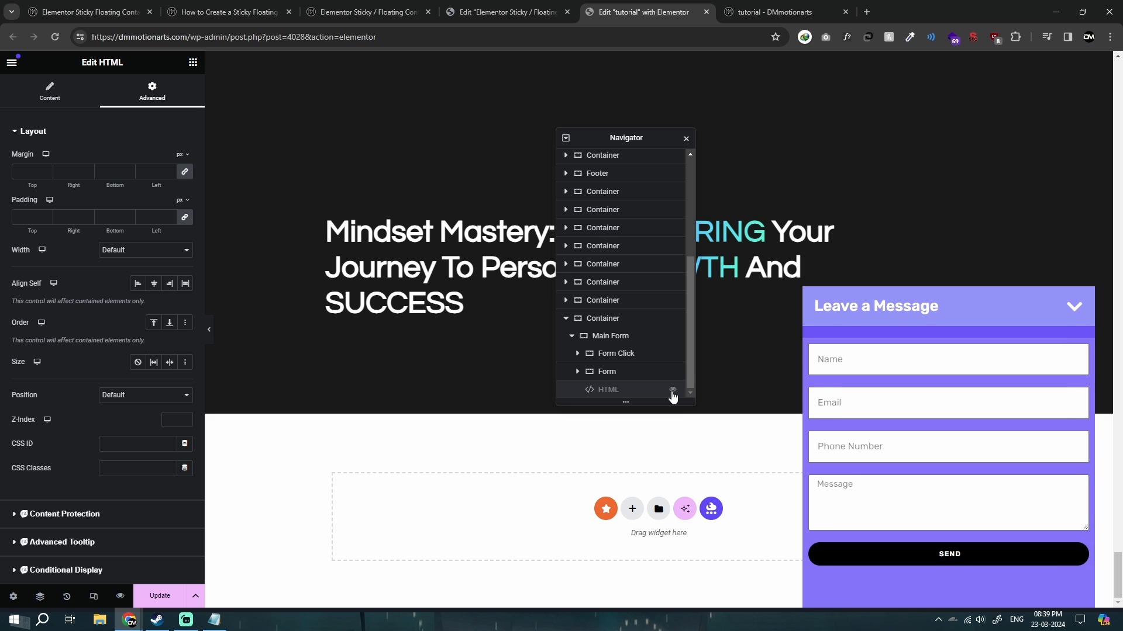
click(673, 393)
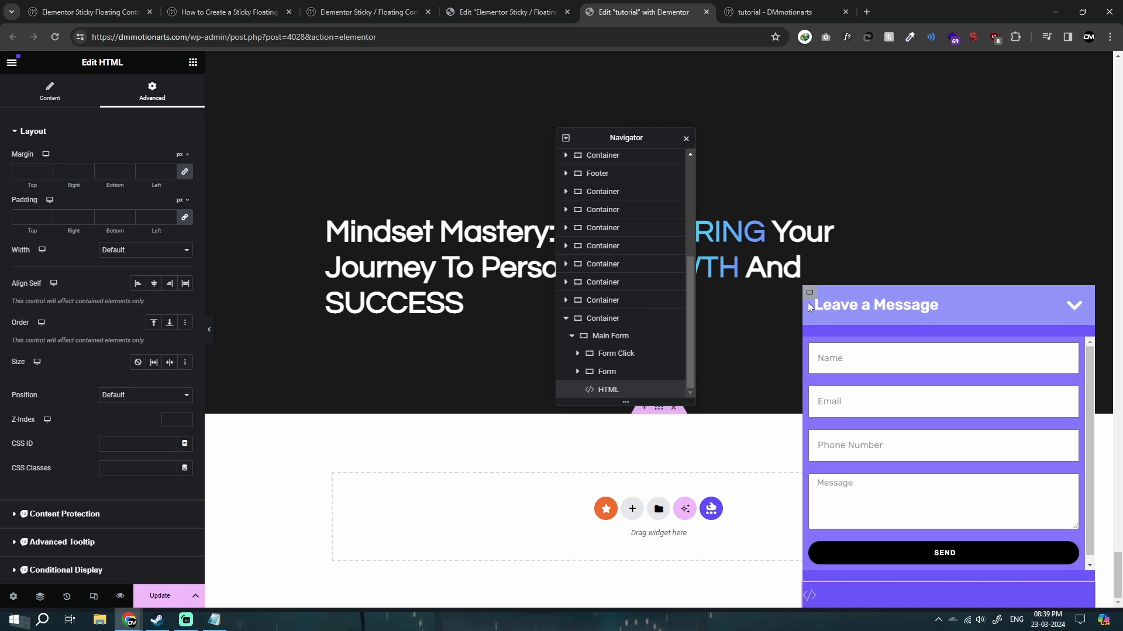
Set the Main Form container's vertical offset to -472 px, lowering the form so only its header remains on the page.
click(614, 344)
scroll(115, 363, down, 5)
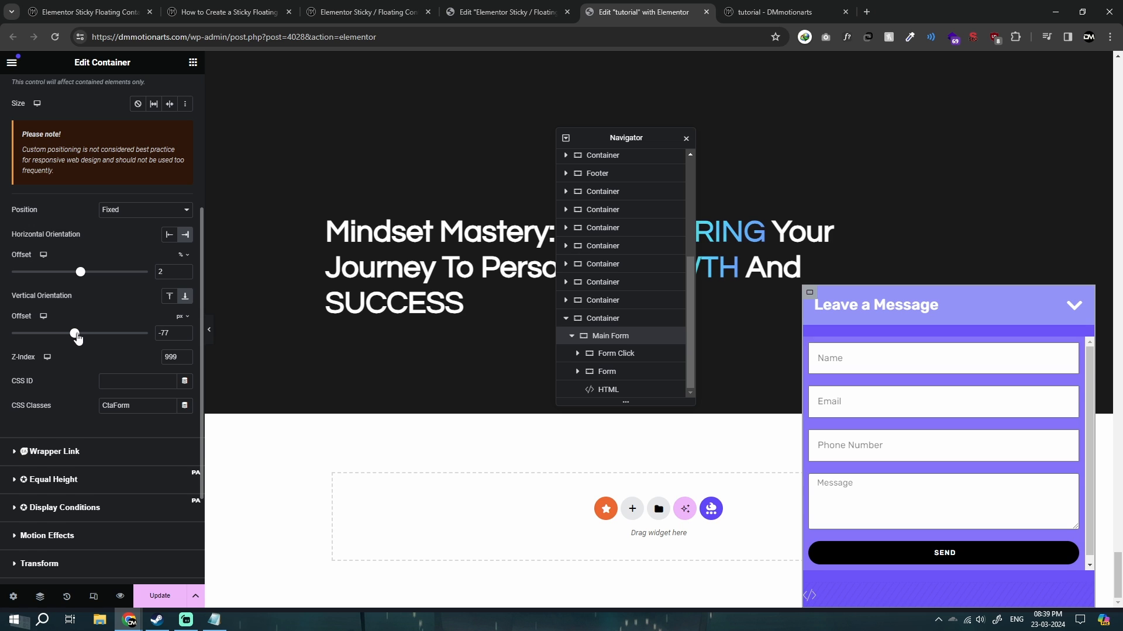
drag(78, 338, 52, 344)
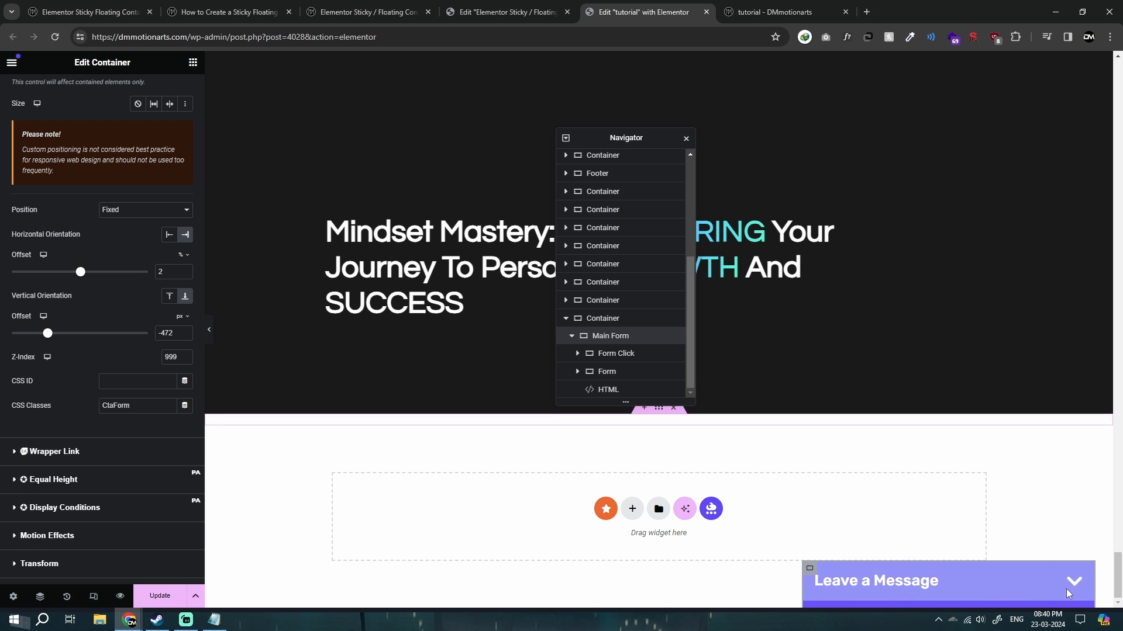
Set the Form Click container's minimum height to 75 px.
click(619, 355)
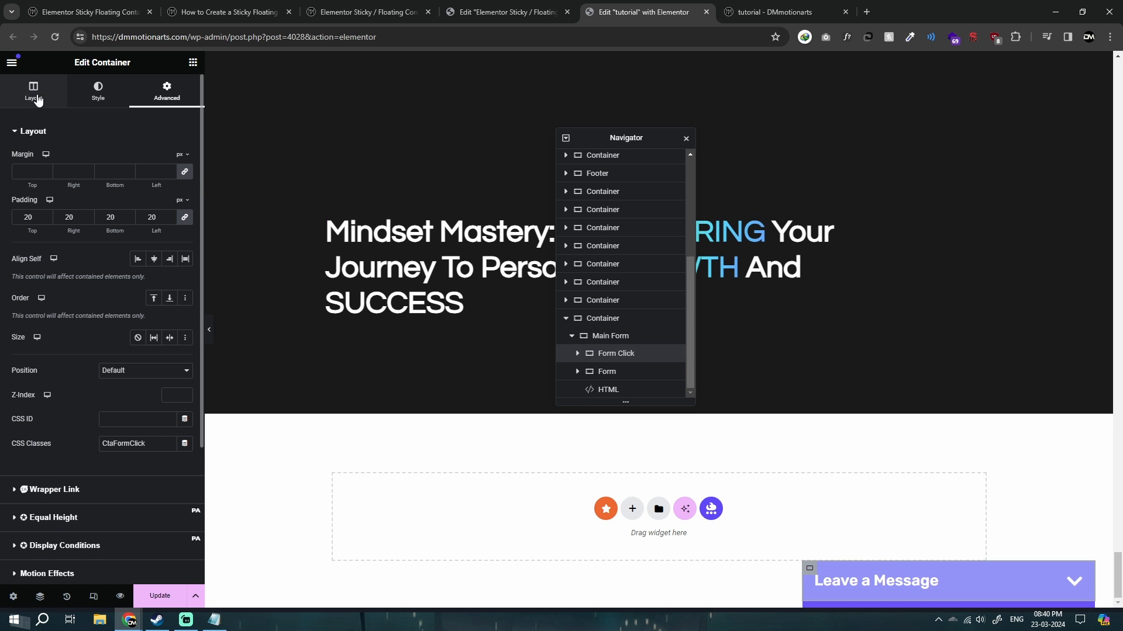
click(34, 93)
click(170, 283)
text(75)
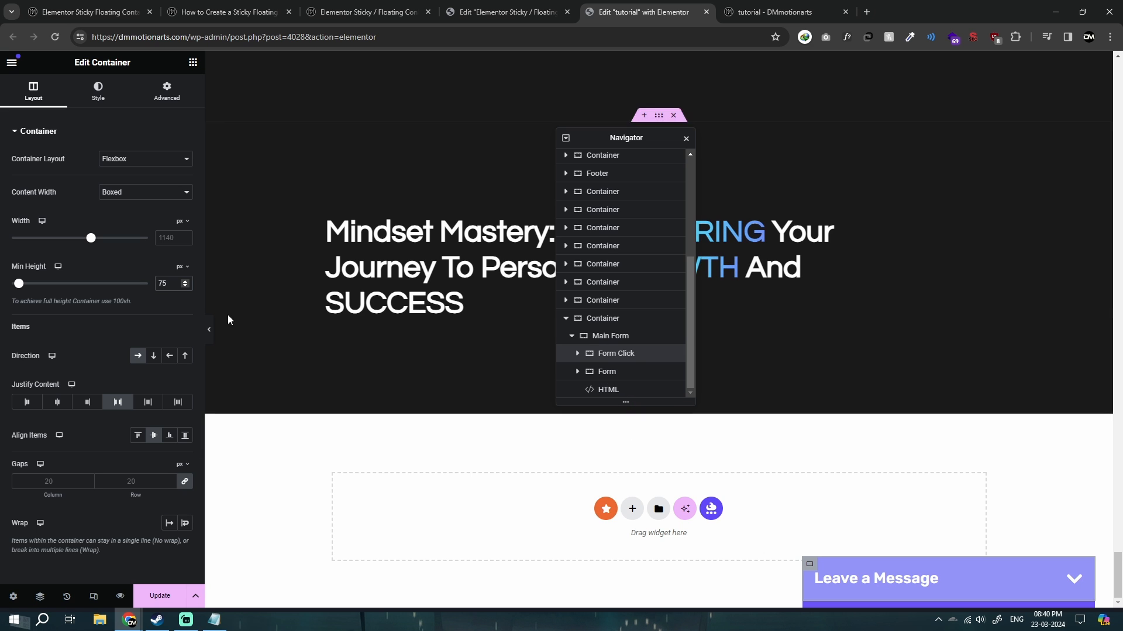
Fine-tune the Main Form container's vertical offset to -475 px.
click(627, 337)
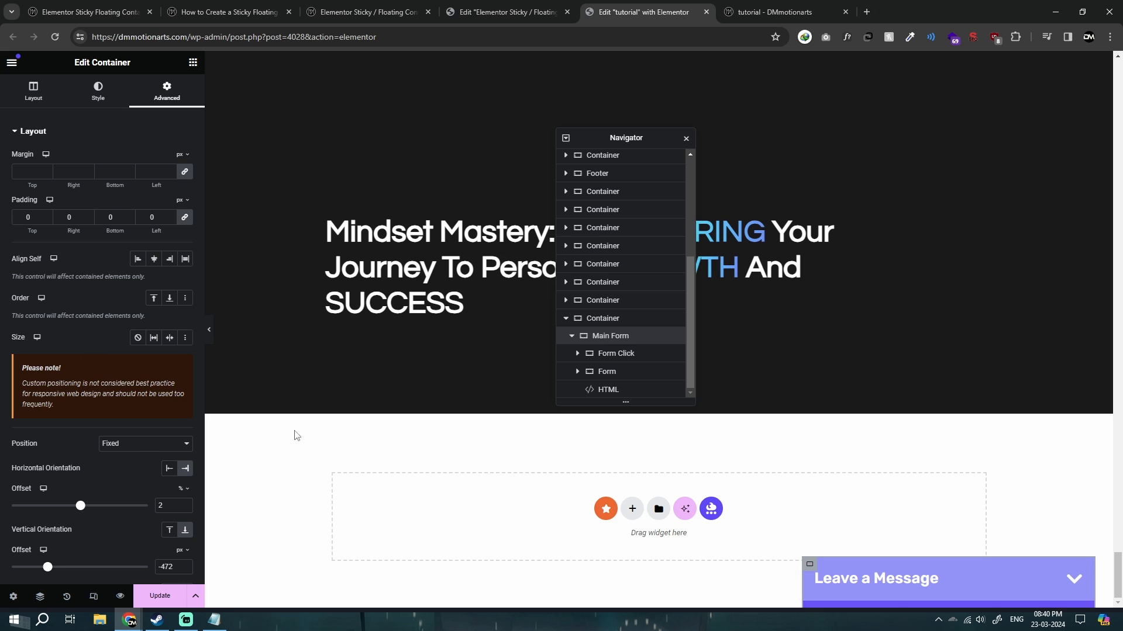
scroll(95, 510, down, 1)
scroll(96, 509, down, 1)
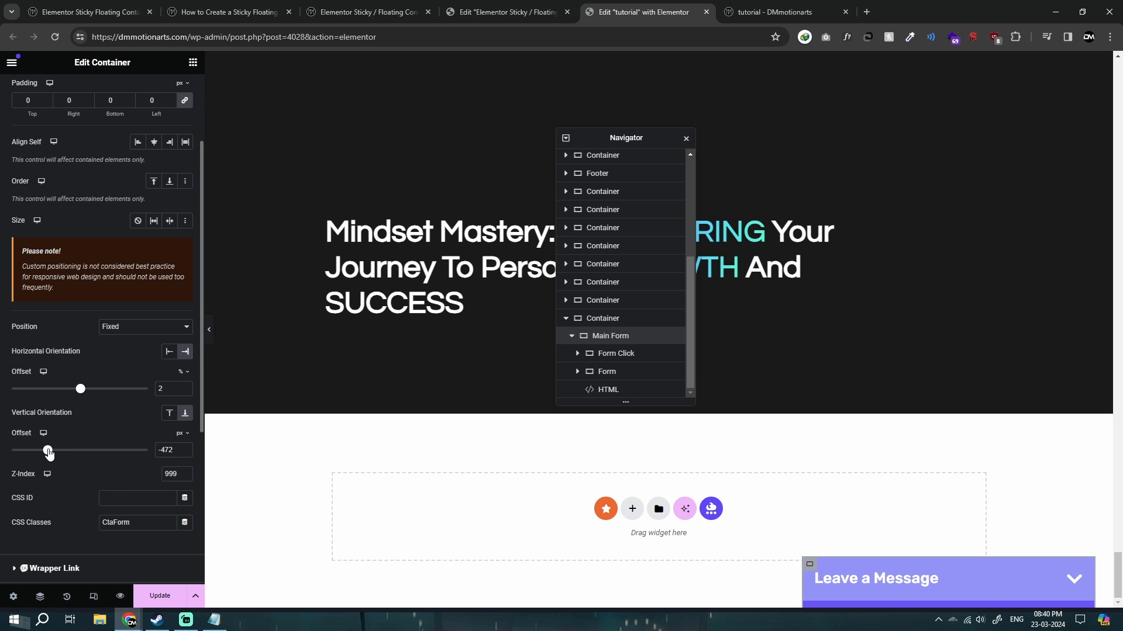
drag(49, 454, 48, 454)
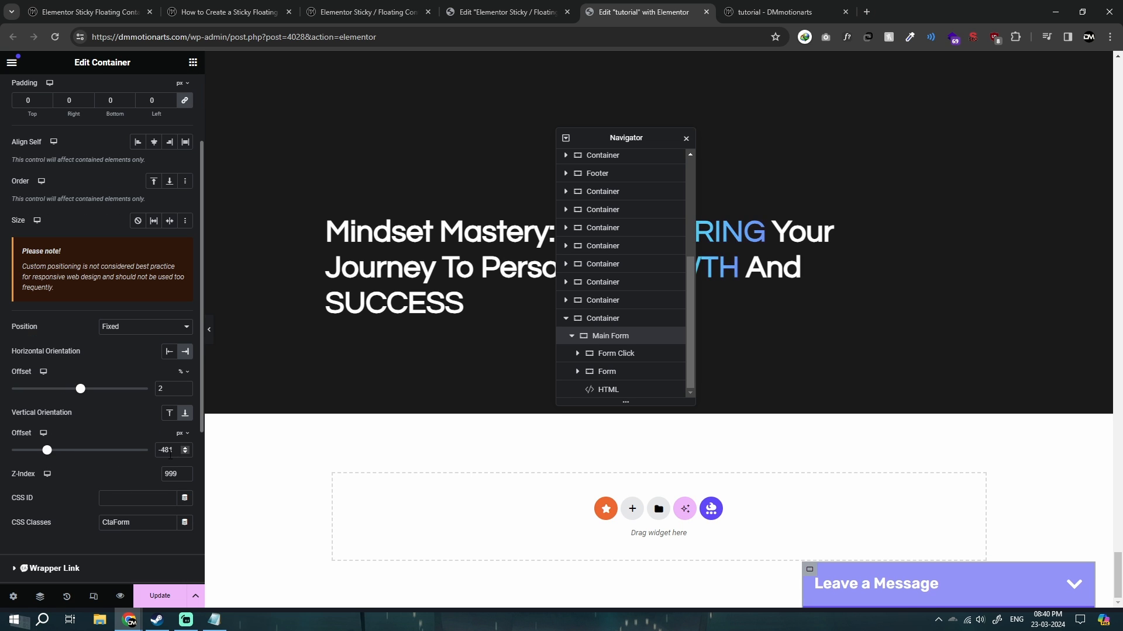
click(188, 453)
double_click(188, 449)
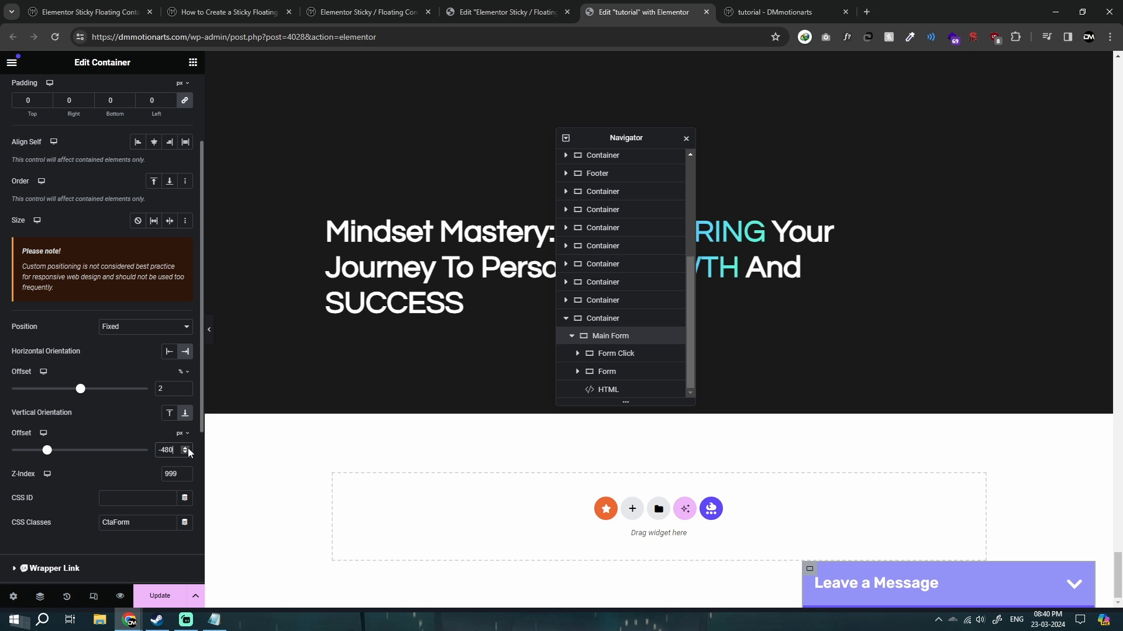
double_click(188, 447)
double_click(188, 448)
double_click(188, 448)
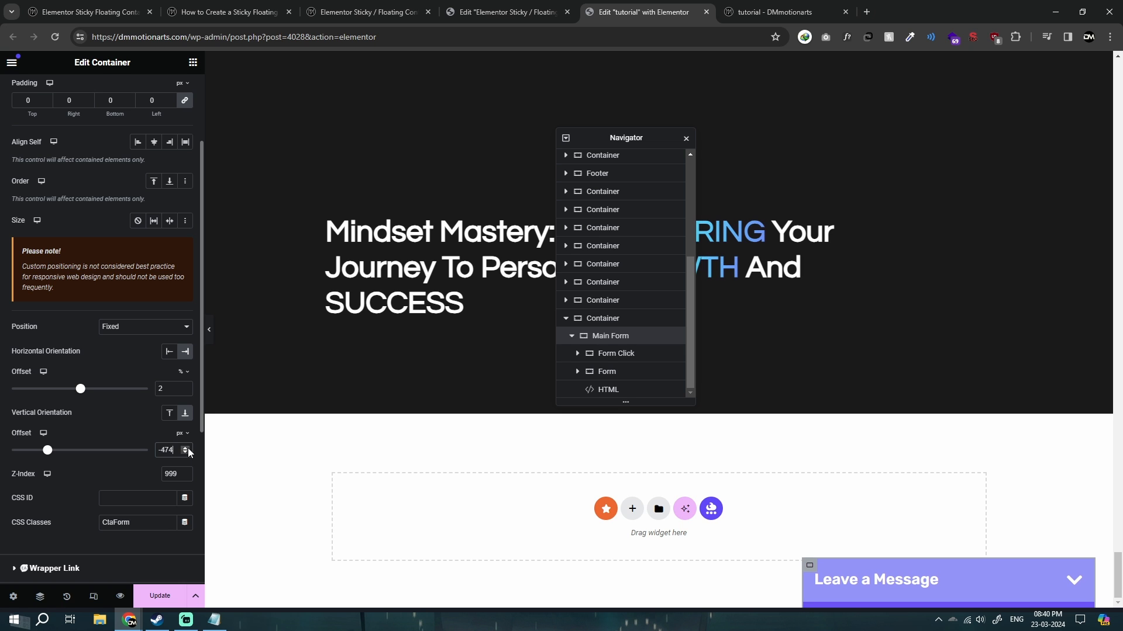
click(187, 451)
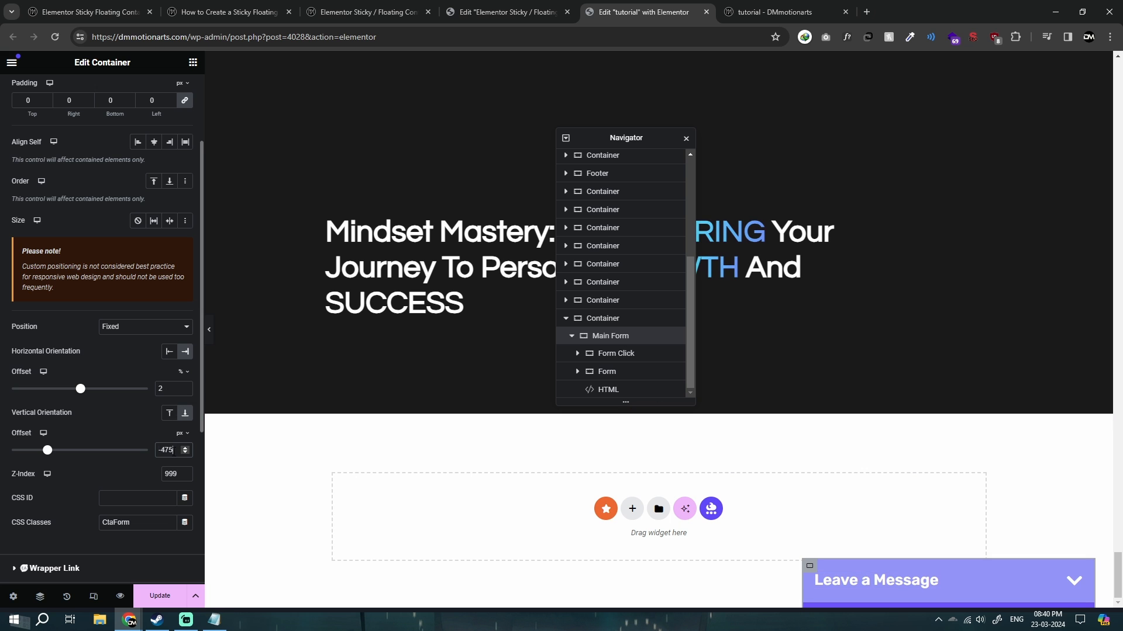
Review the form's style and script code in Notepad and select the HTML widget inside the Main Form container in Elementor.
click(214, 619)
scroll(527, 349, down, 8)
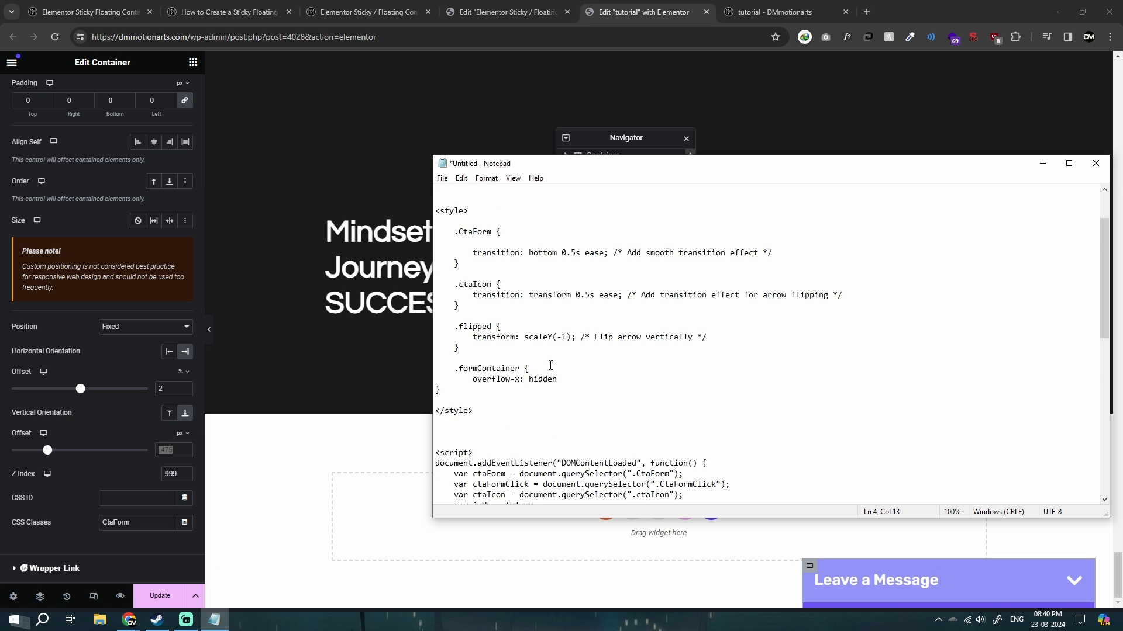
scroll(451, 204, down, 1)
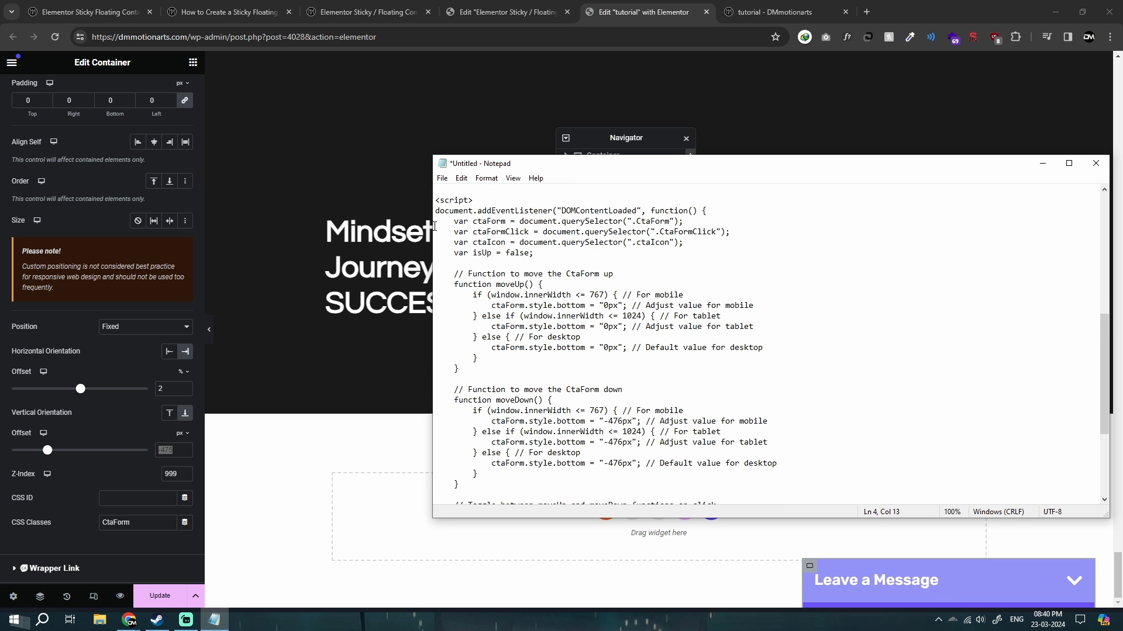
click(385, 234)
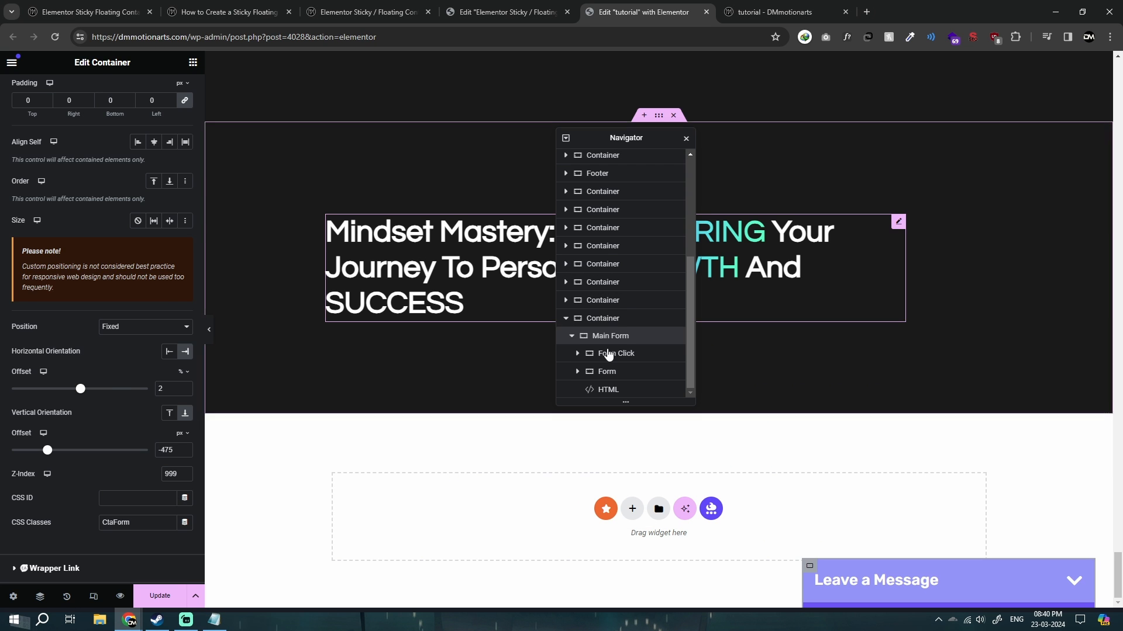
click(612, 393)
Return to the Notepad code and examine the moveDown function's bottom values for mobile, tablet and desktop.
key(alt+Tab)
scroll(558, 389, down, 1)
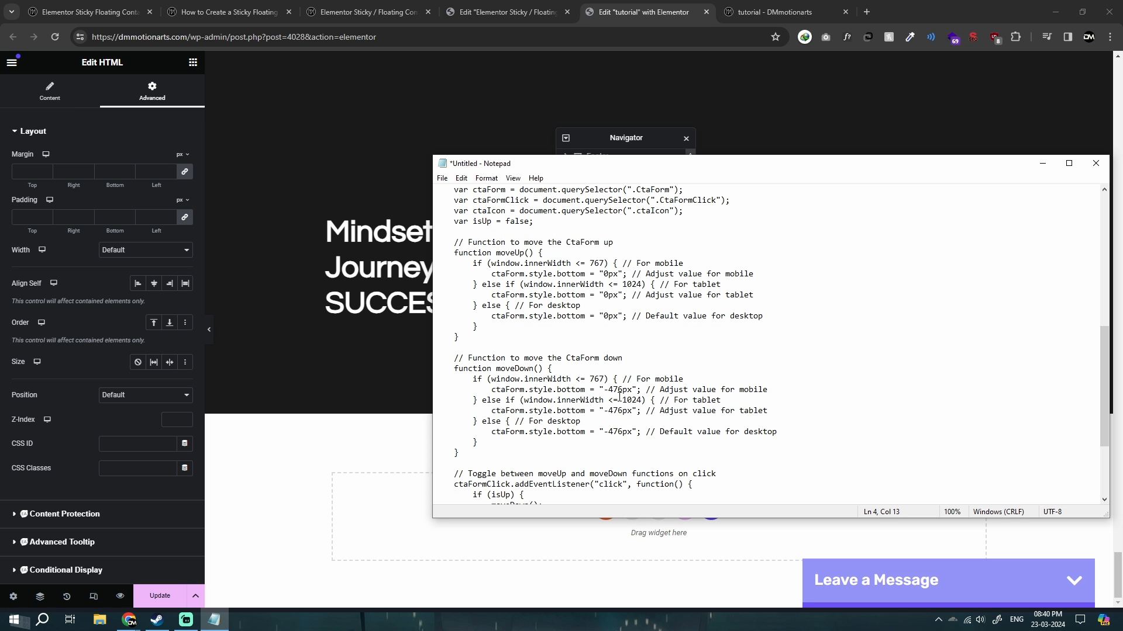
scroll(610, 390, down, 2)
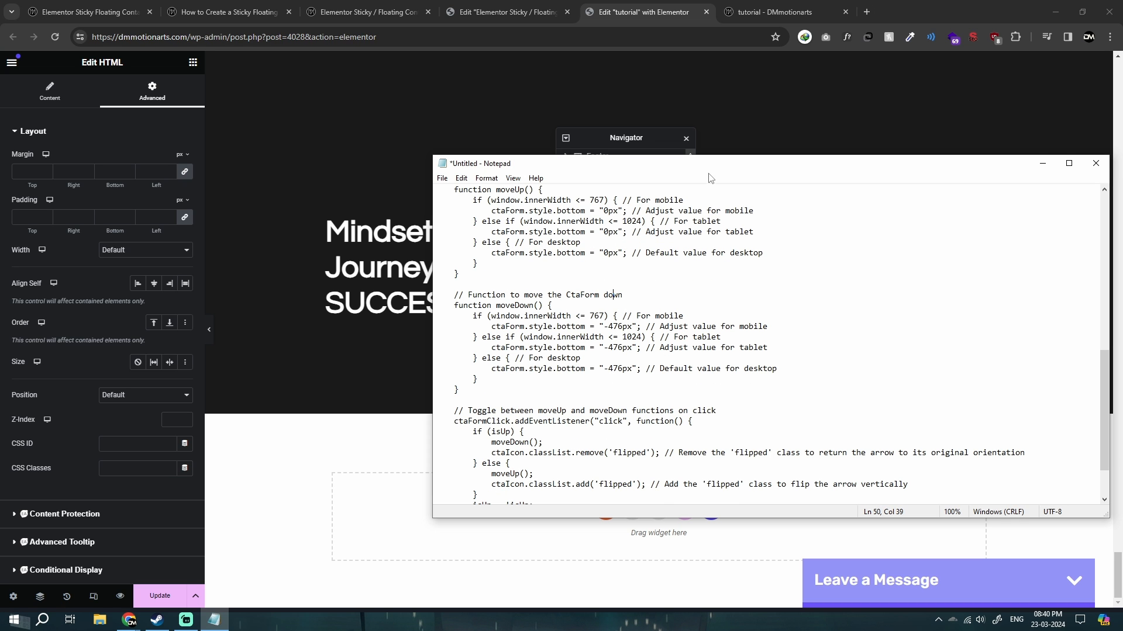
drag(710, 167, 626, 172)
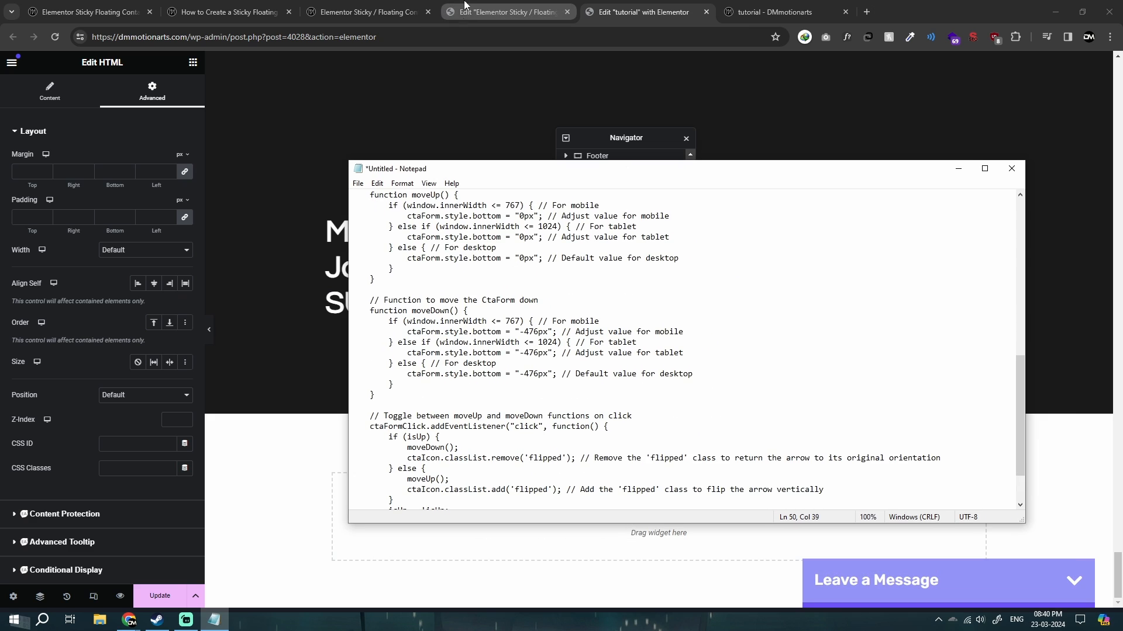
drag(370, 312, 485, 312)
click(485, 312)
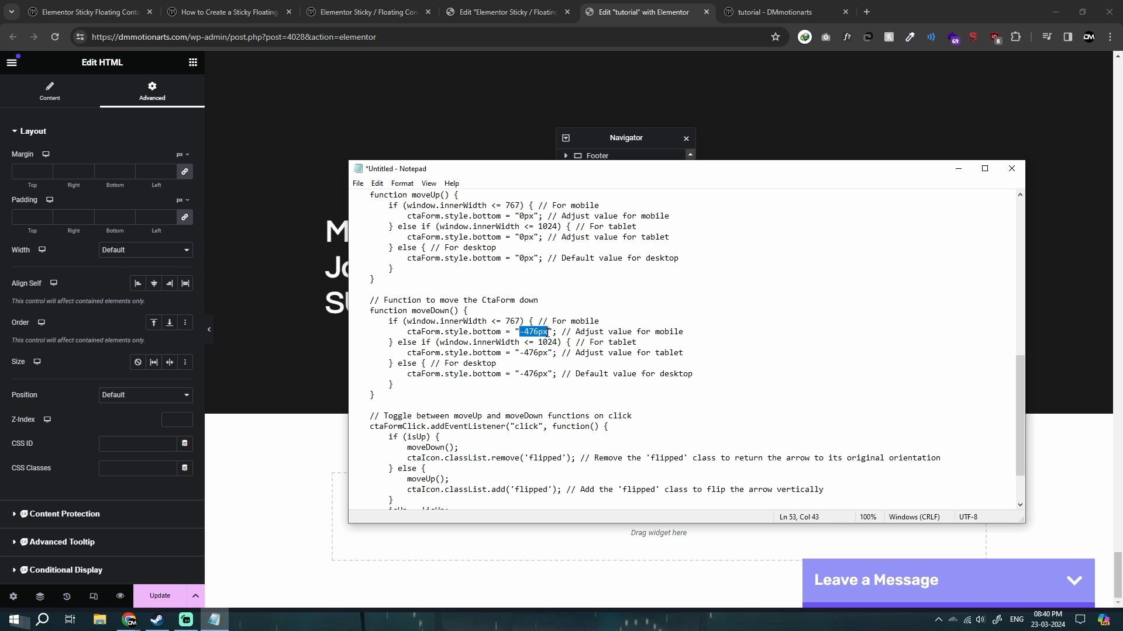
click(666, 345)
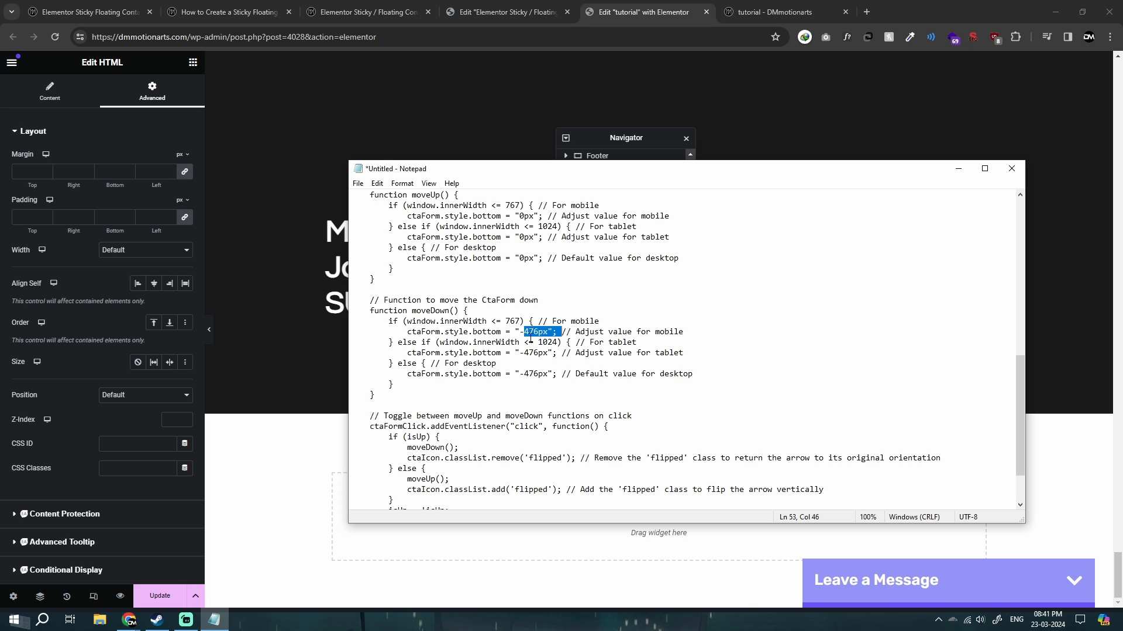
Set all three bottom values in the moveDown function to -475px in Notepad and copy the whole code.
double_click(533, 352)
double_click(537, 353)
key(ctrl+a)
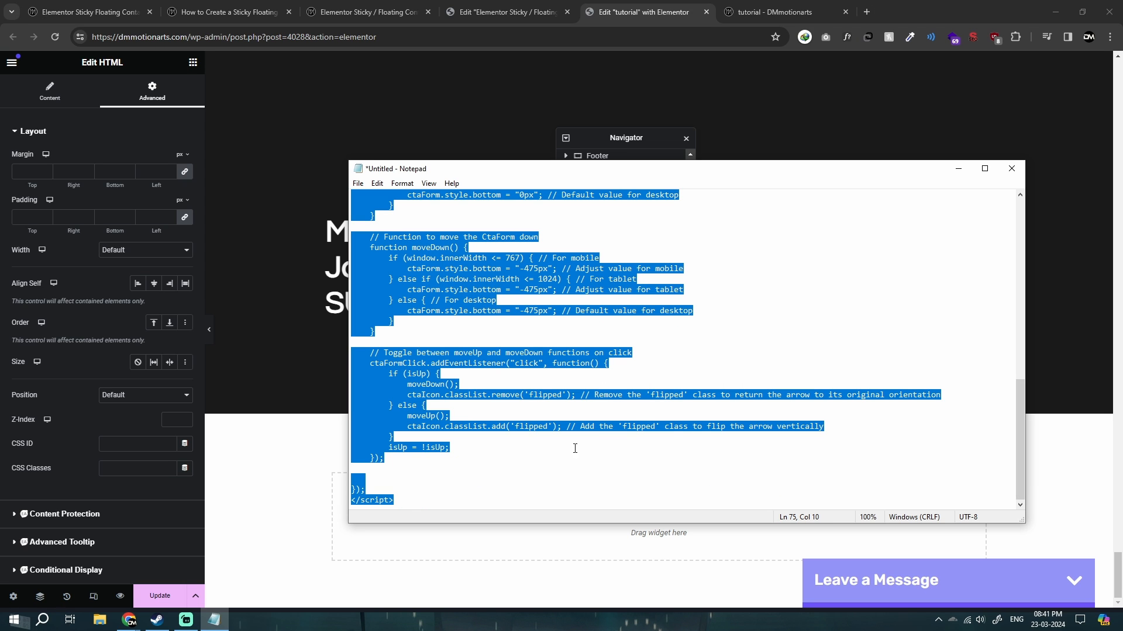
click(958, 168)
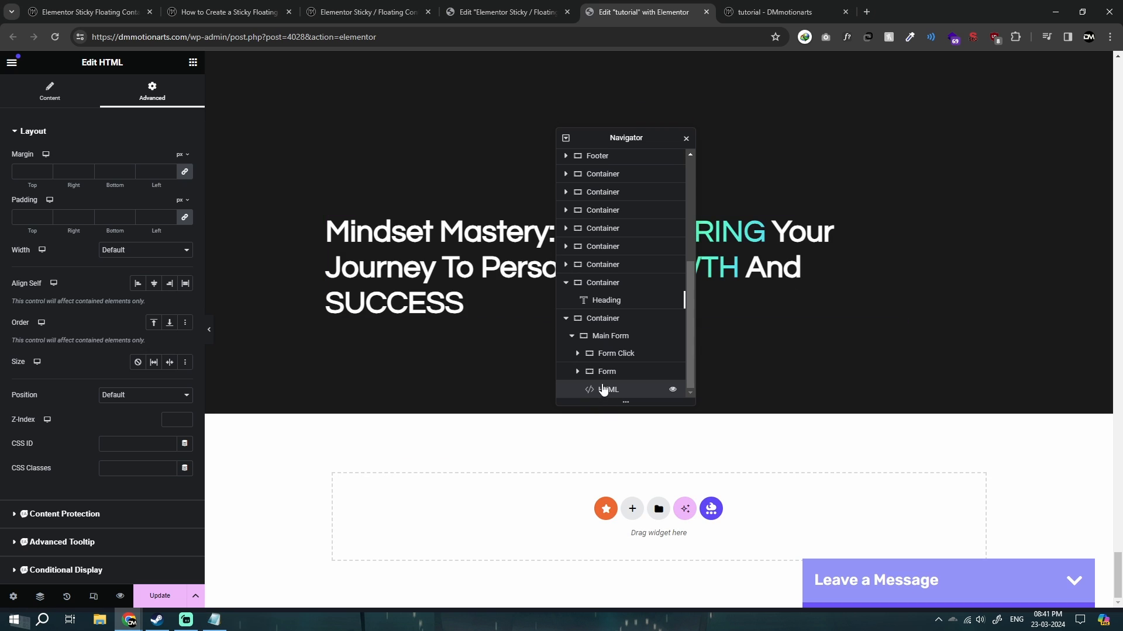
Replace the HTML widget's code with the copied code, without the class-name list above the style block, and update the page.
click(17, 94)
scroll(69, 214, up, 3)
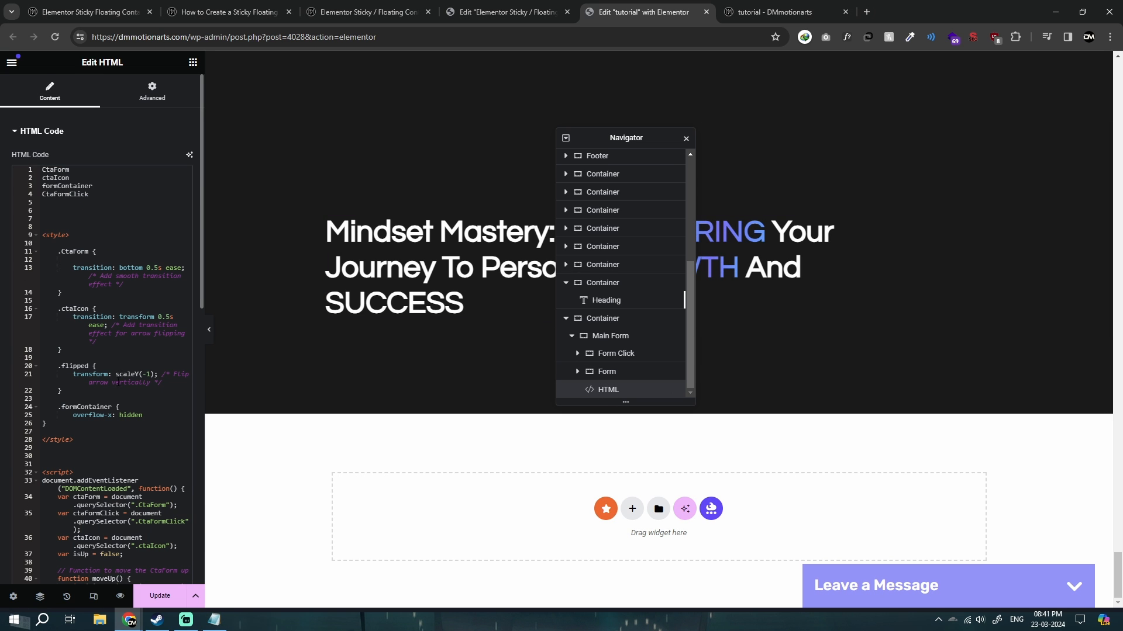
drag(68, 214, 41, 169)
key(Delete)
key(Delete)
key(Delete)
key(Delete)
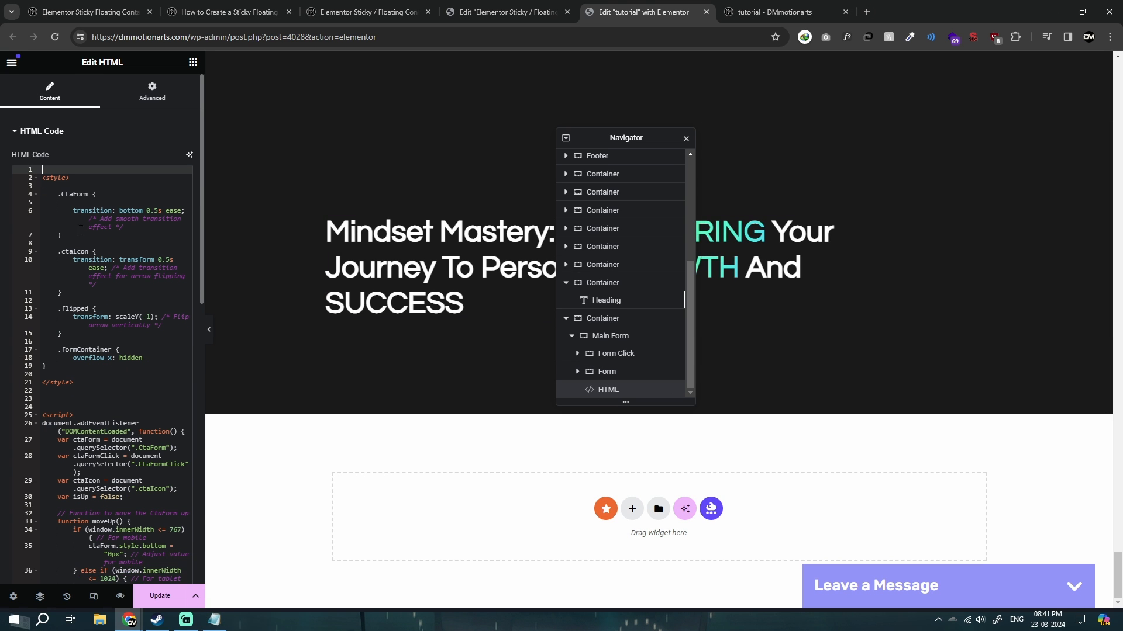
click(160, 596)
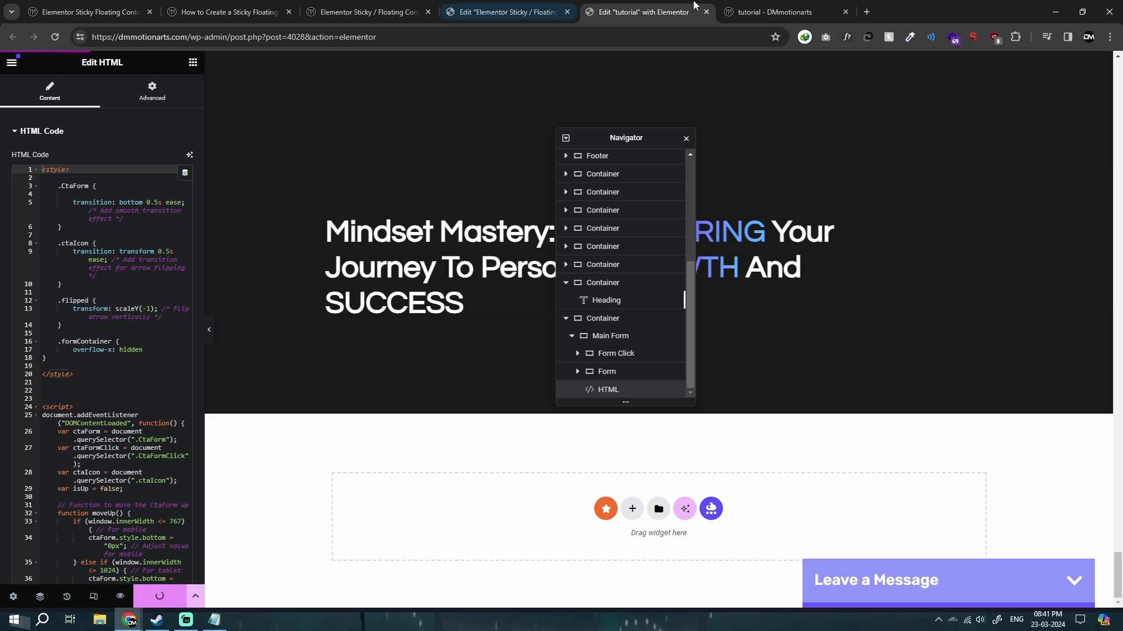
Test expanding and collapsing the Leave a Message form on the live tutorial page and return to the Elementor editor.
click(784, 8)
click(980, 317)
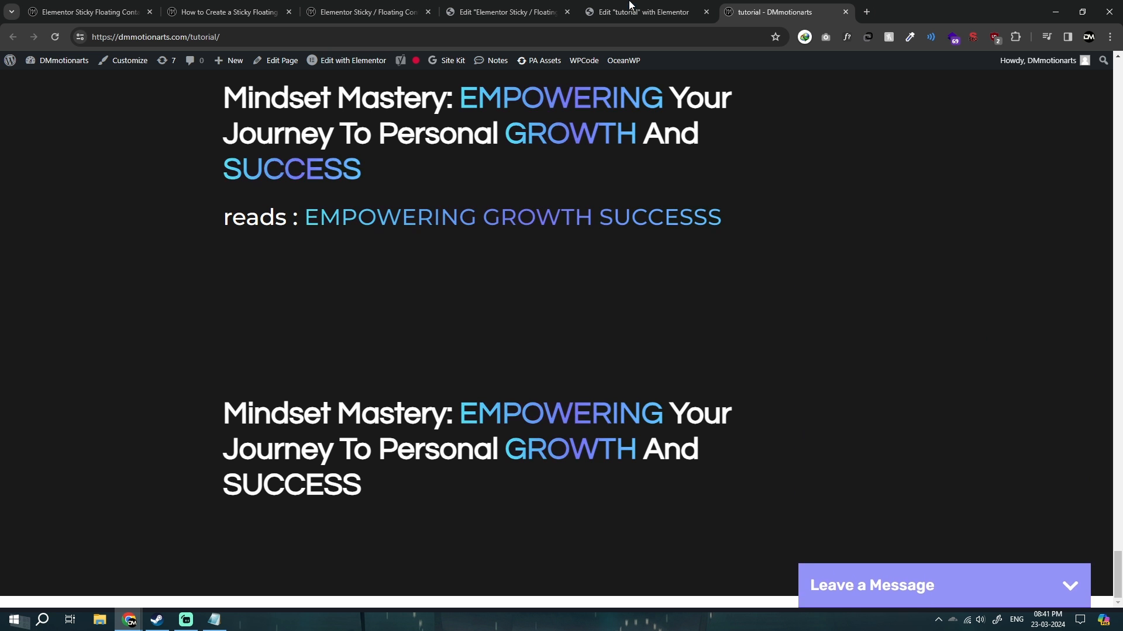
click(631, 7)
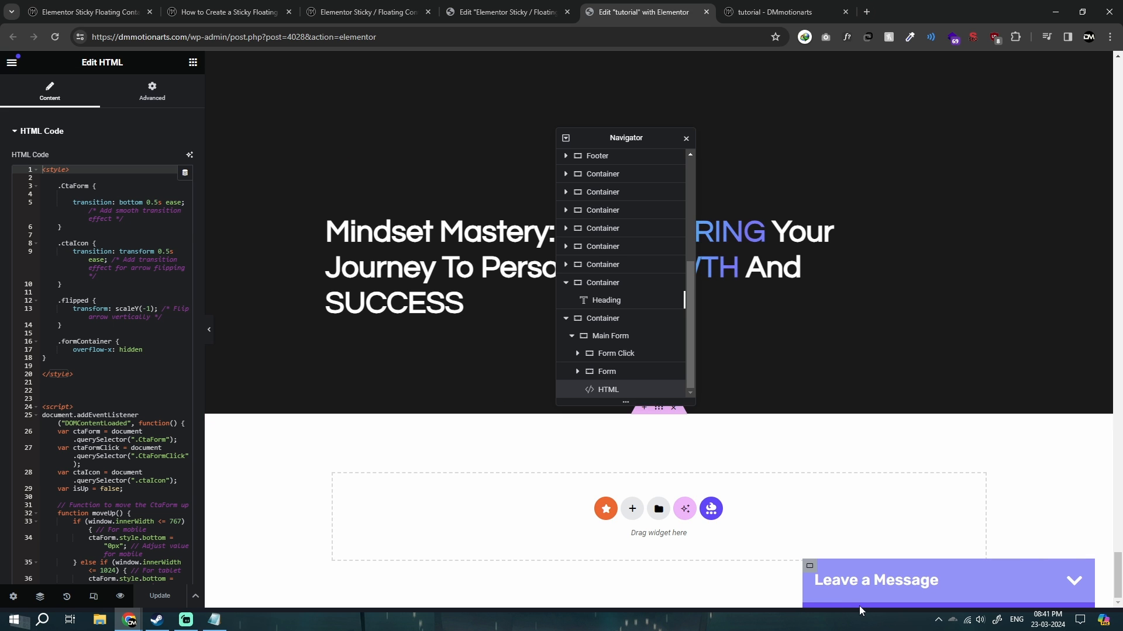
key(ctrl+Tab)
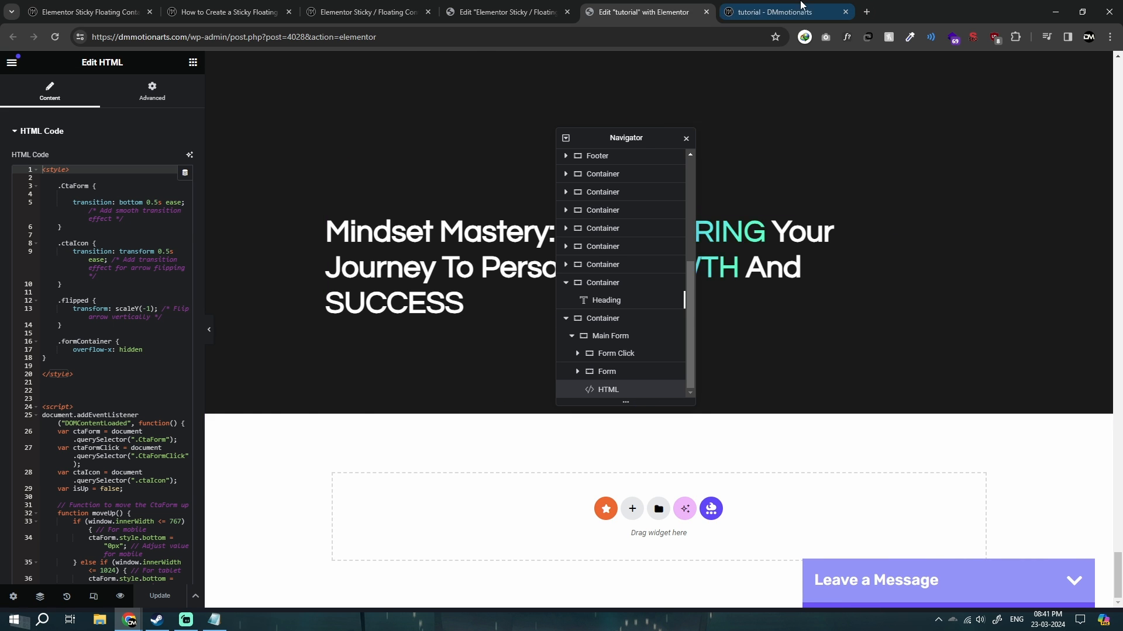
click(990, 586)
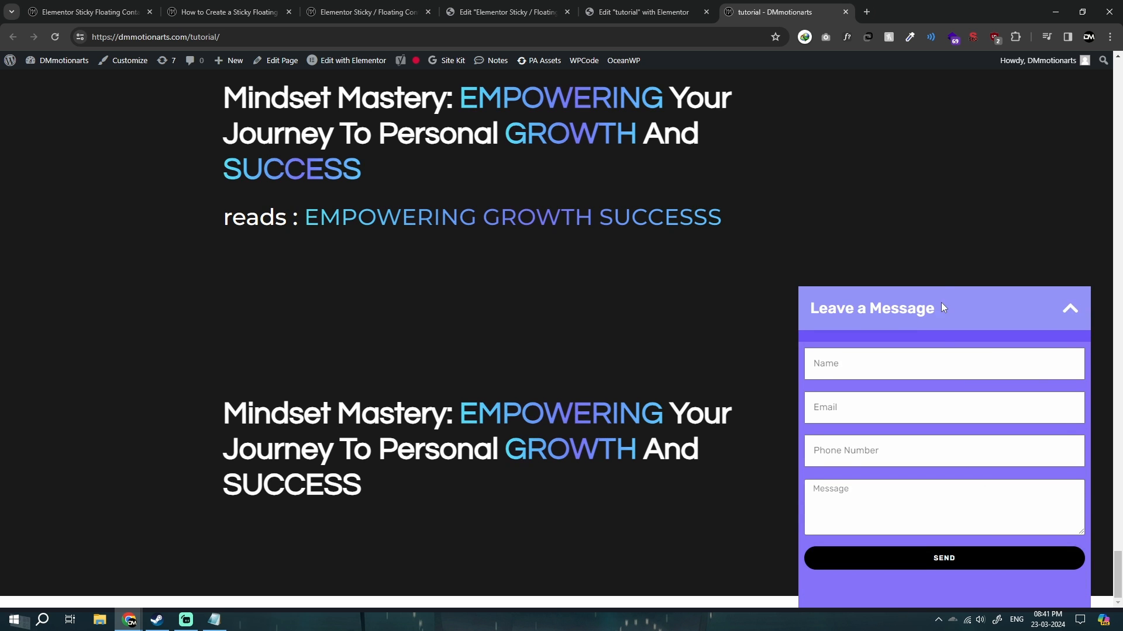
click(942, 304)
click(978, 579)
click(619, 5)
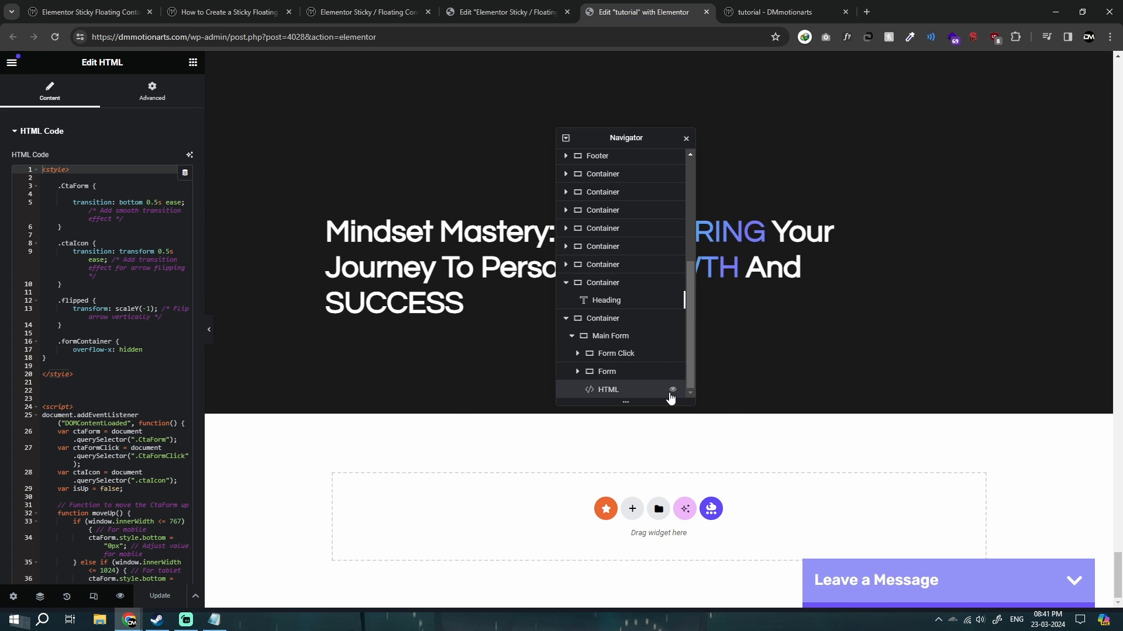
Set the Main Form container's vertical offset to 0 px to show the expanded form in the editor.
click(602, 318)
click(167, 92)
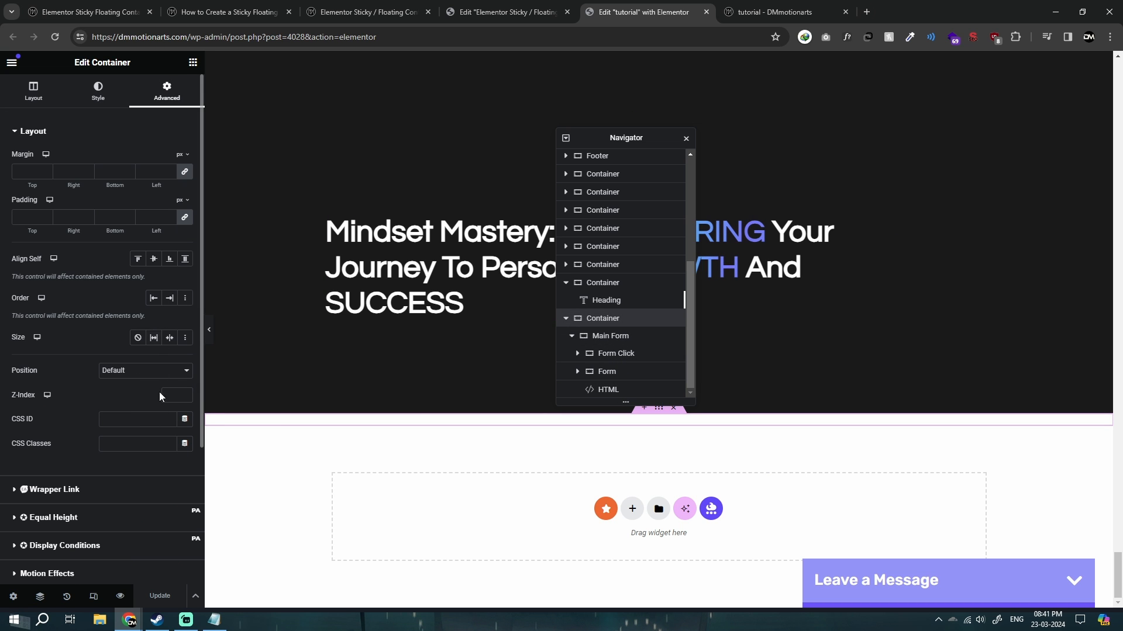
click(614, 337)
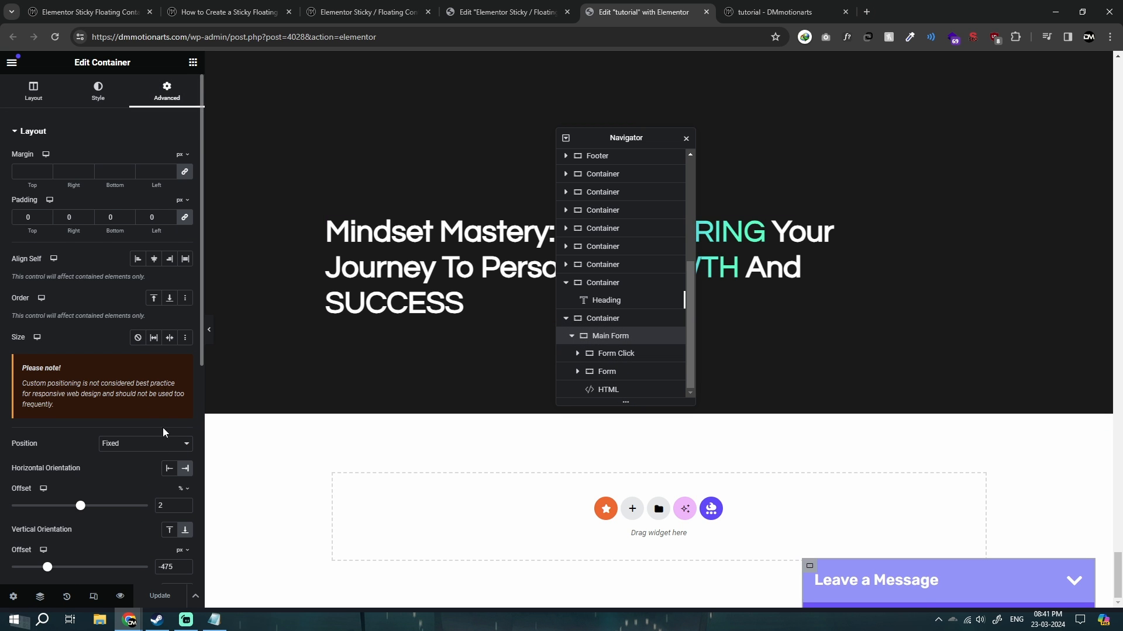
scroll(163, 427, down, 2)
text(0)
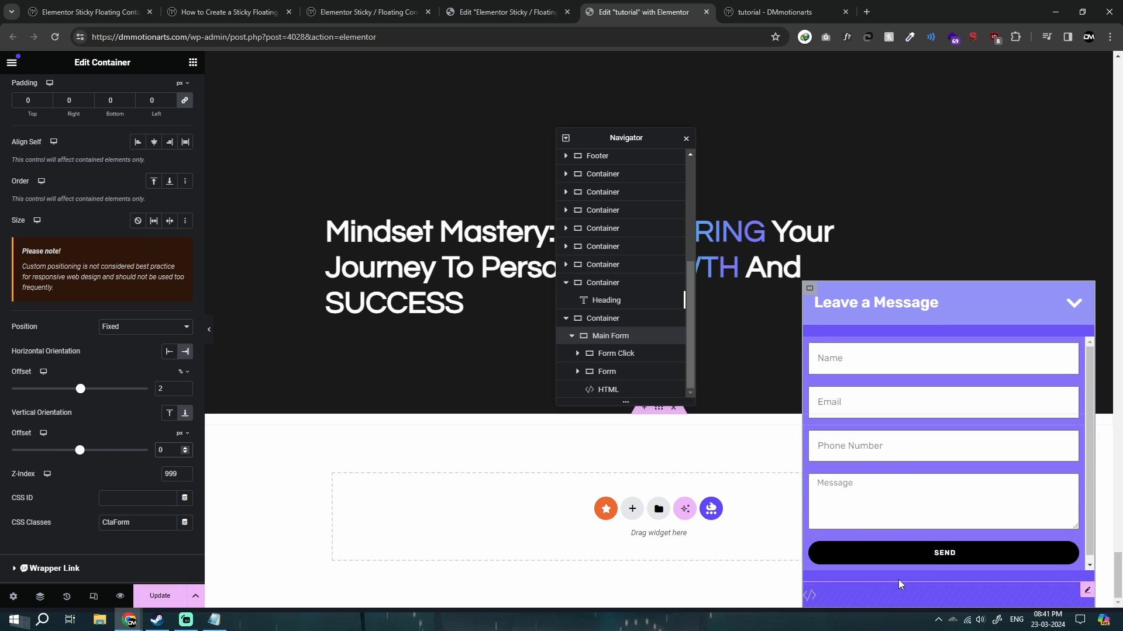
Select the HTML widget below the form and hide it in the editor's element structure.
click(825, 596)
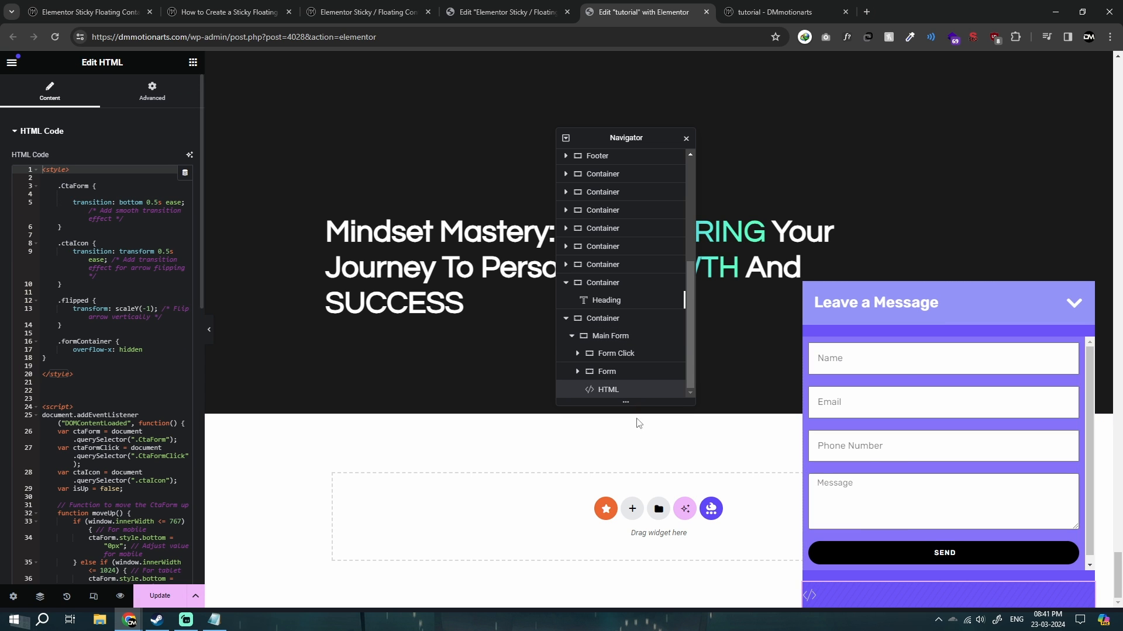
click(672, 390)
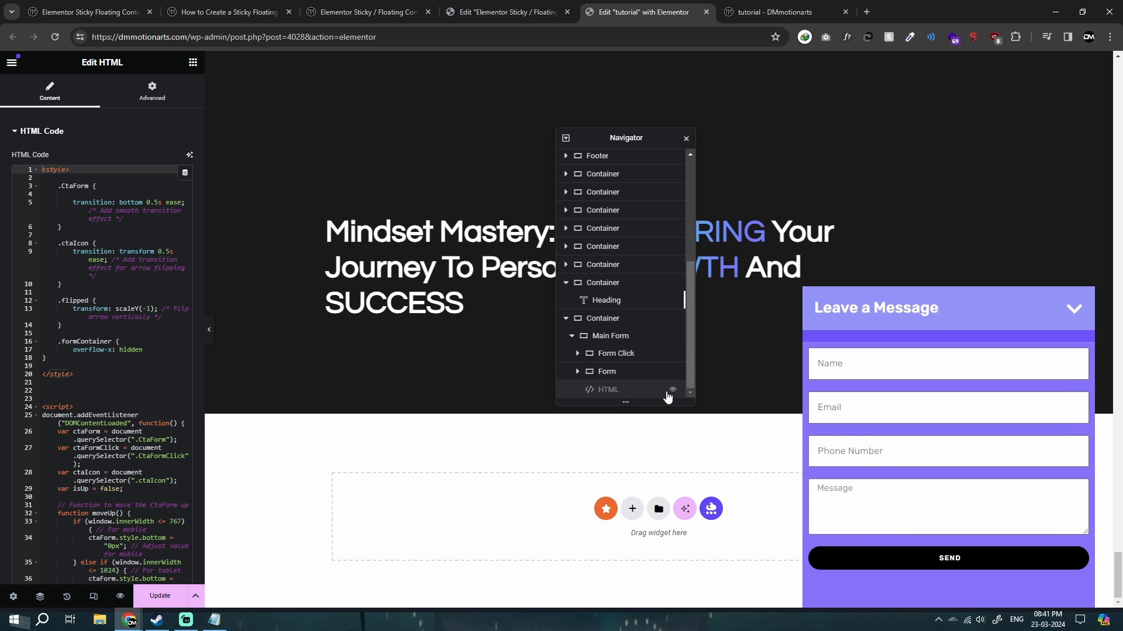
click(672, 391)
click(673, 391)
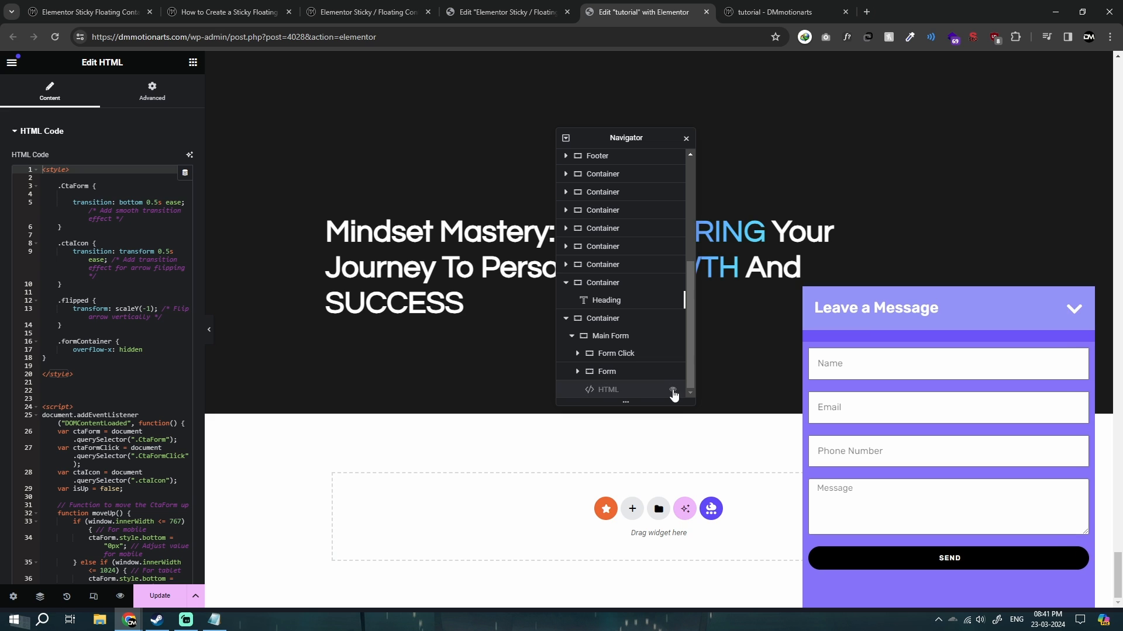
Set the Main Form container's vertical offset to -465 px so only the header bar shows.
click(610, 336)
scroll(99, 409, down, 2)
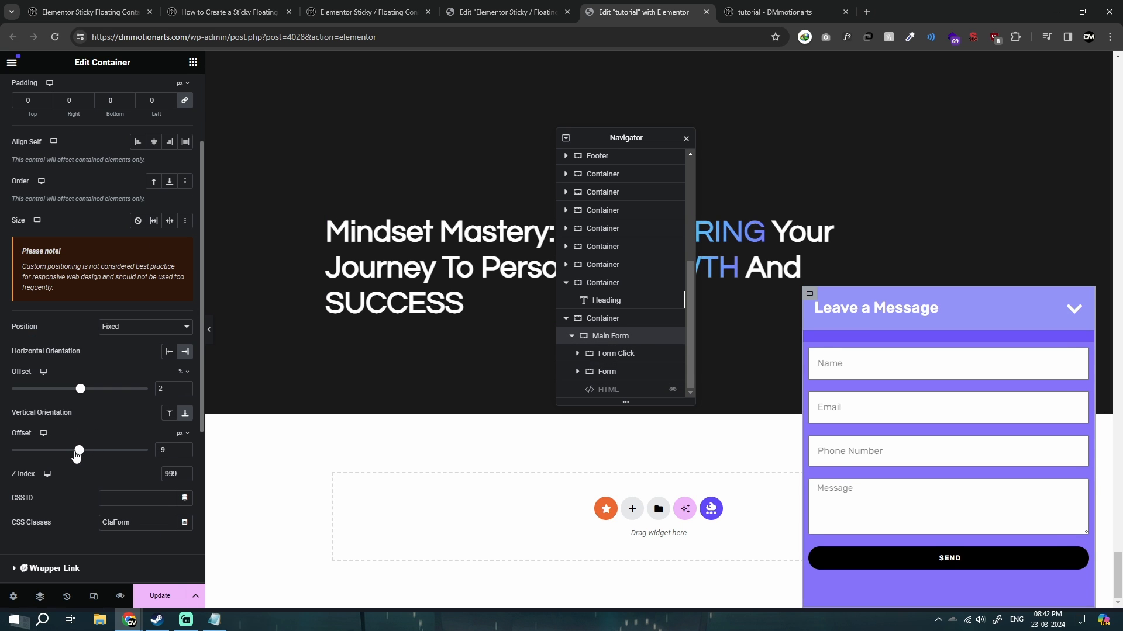
drag(76, 455, 48, 457)
click(185, 453)
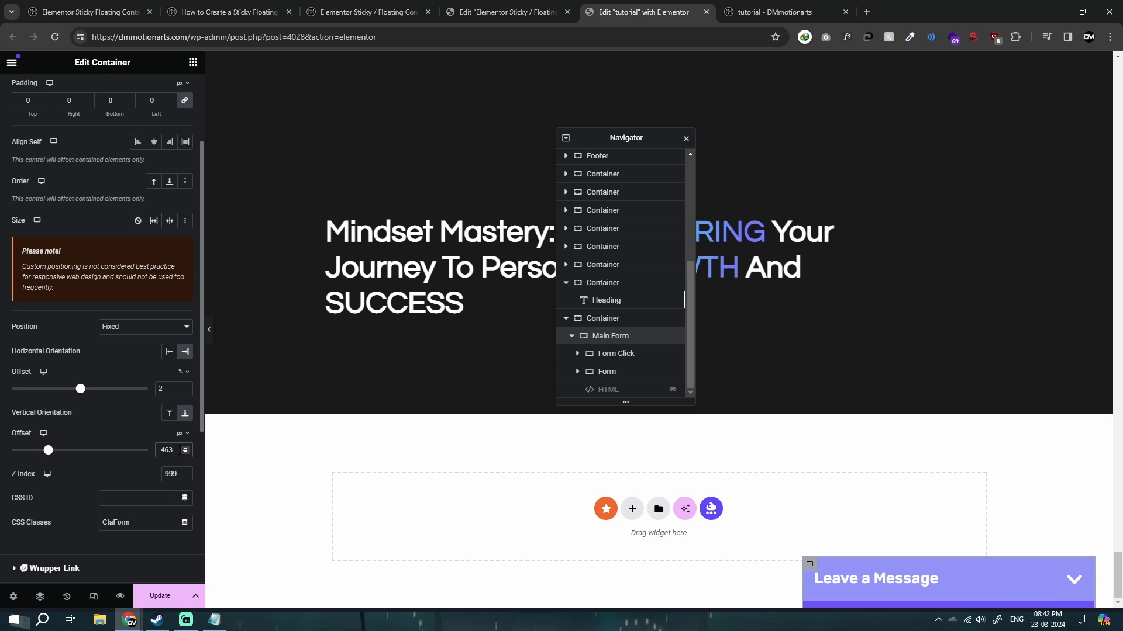
Change the moveDown function's mobile, tablet and desktop bottom values to -465px in Notepad and copy the whole code.
click(214, 620)
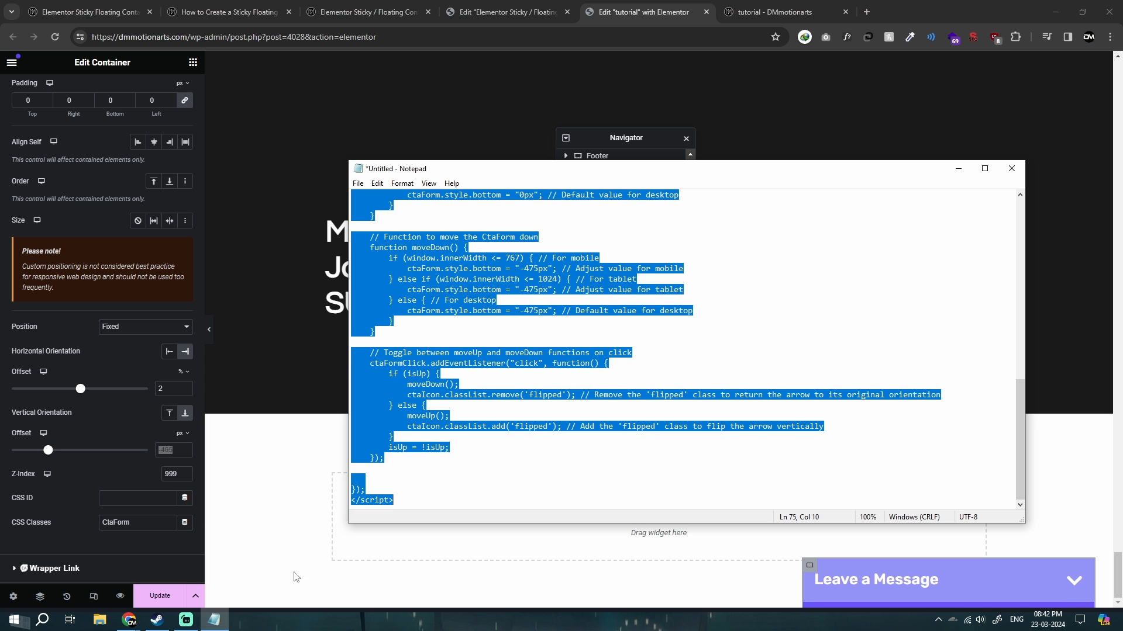
click(559, 373)
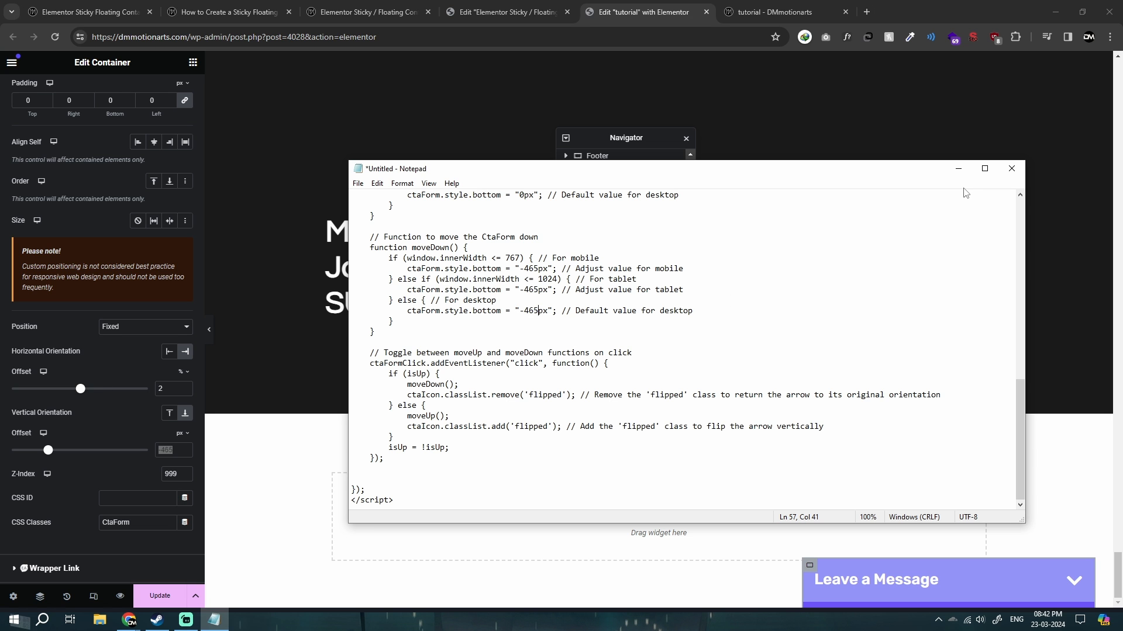
key(ctrl+a)
click(957, 168)
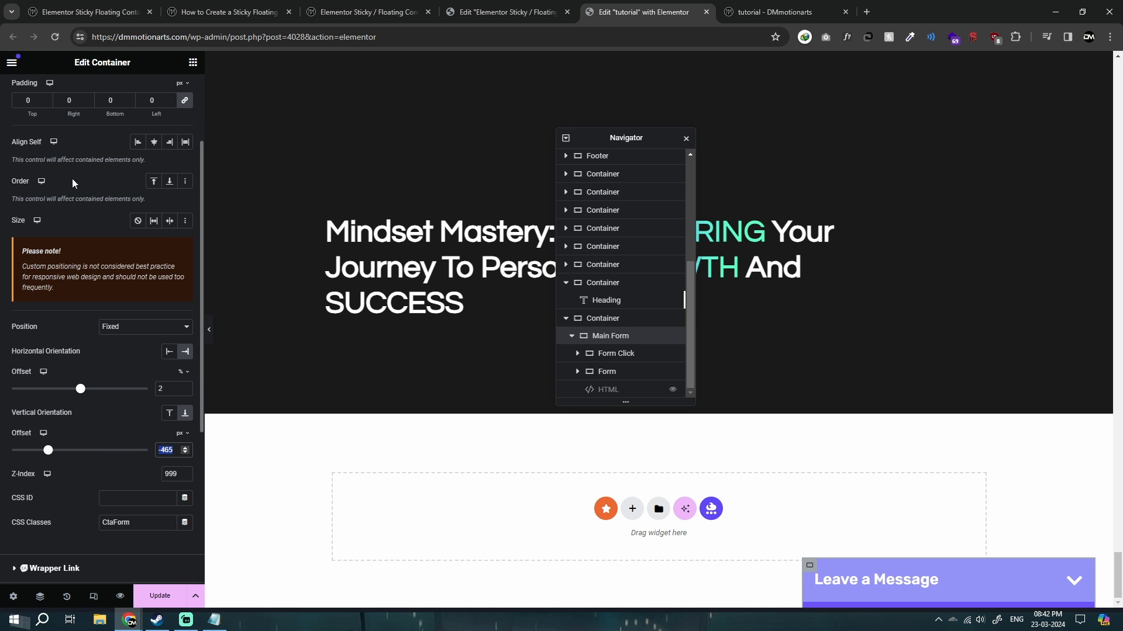
Paste the revised code over the HTML widget's content, delete the class-name lines above the style block, and save the page.
click(606, 386)
click(123, 288)
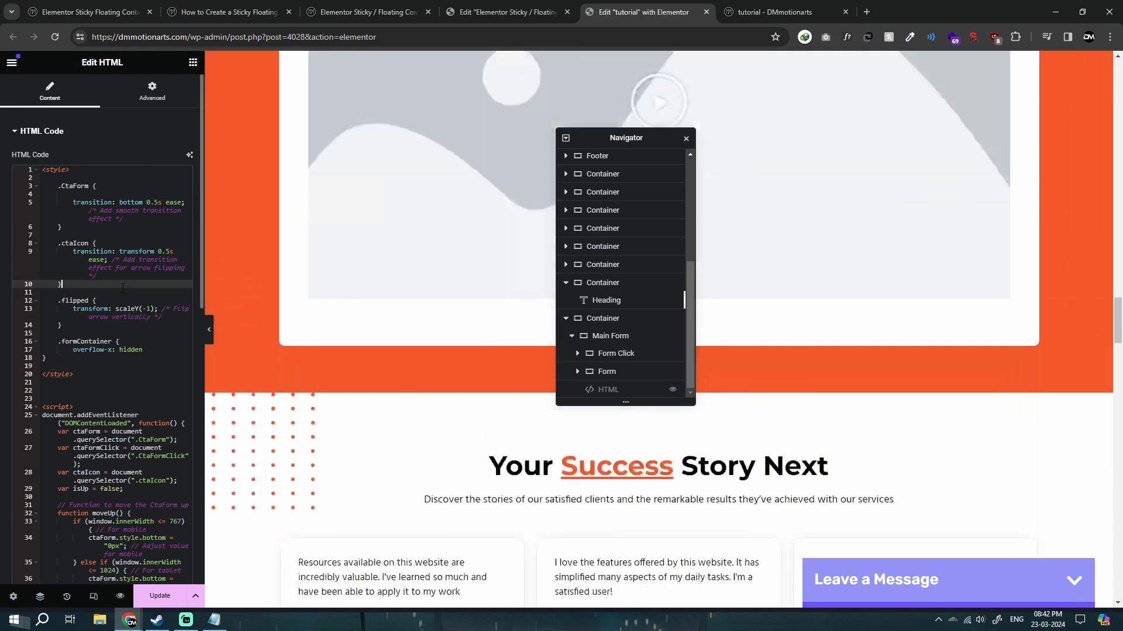
key(ctrl+Home)
text(CtaForm ctaIcon formContainer CtaFormClick)
drag(52, 214, 36, 157)
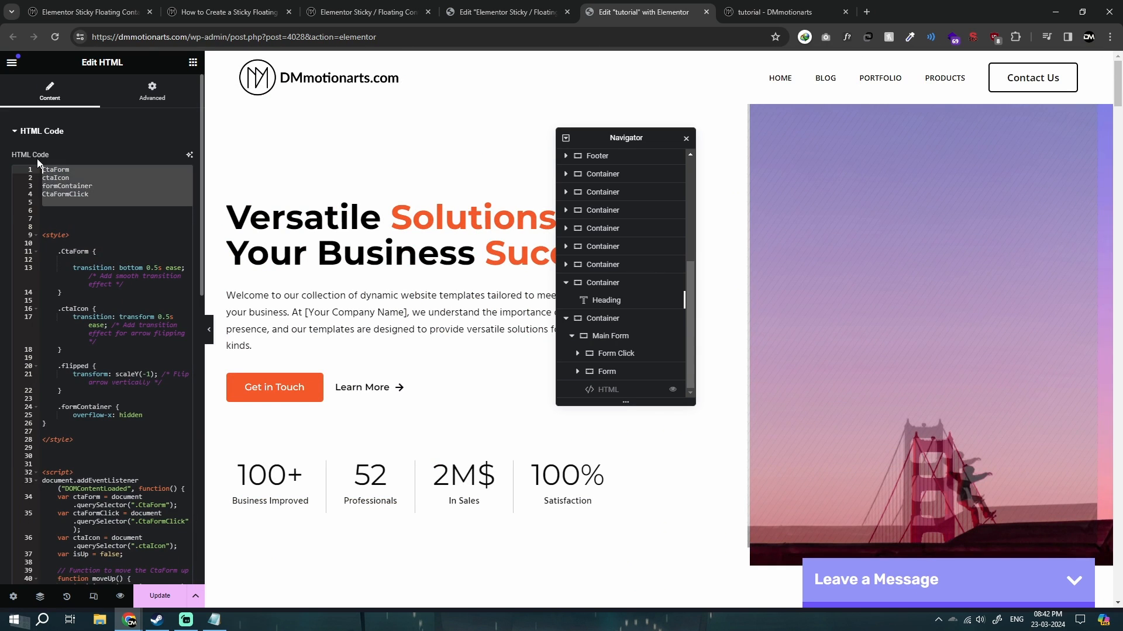
key(Delete)
key(Delete)
key(Delete)
key(Delete)
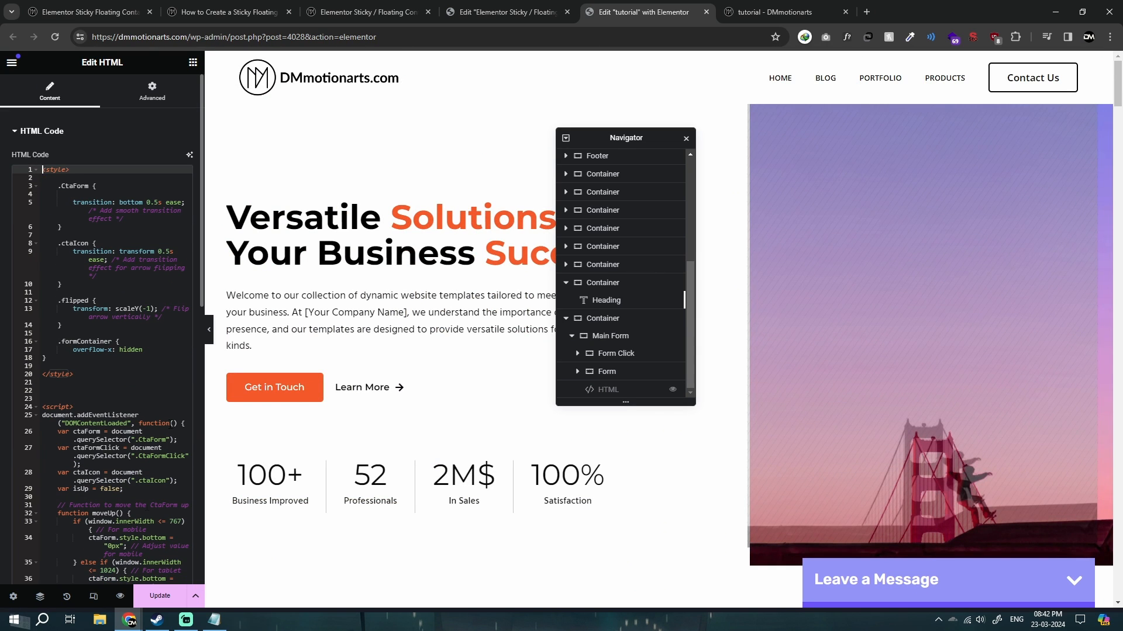
key(ctrl+s)
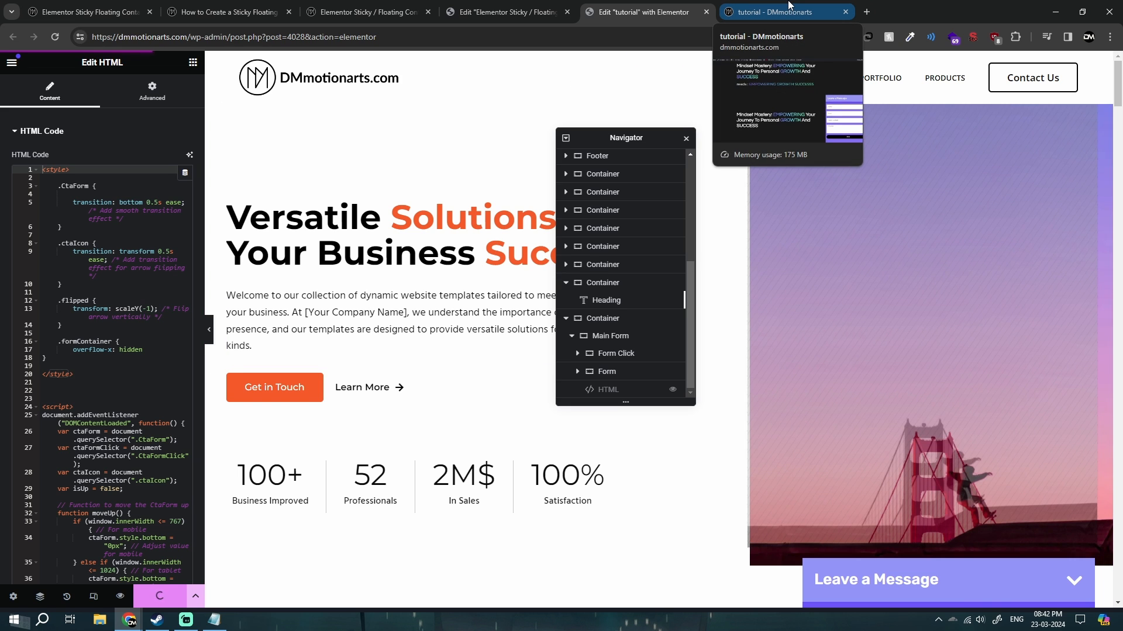
Open the updated live tutorial page and toggle the Leave a Message form repeatedly to check its expanded and collapsed positions.
click(789, 7)
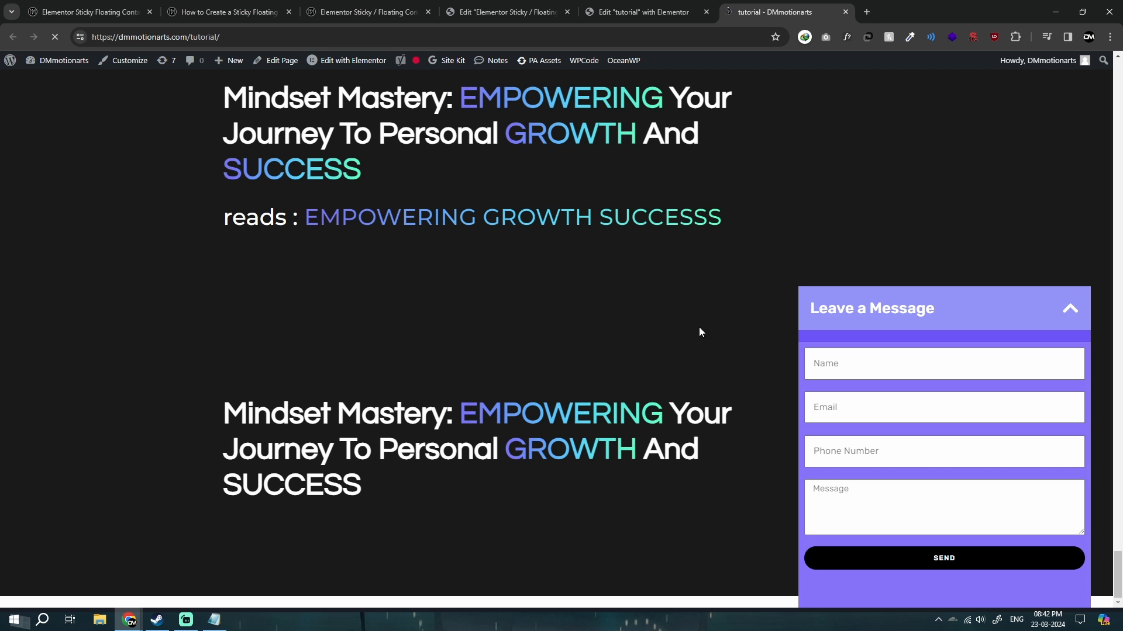
click(1015, 581)
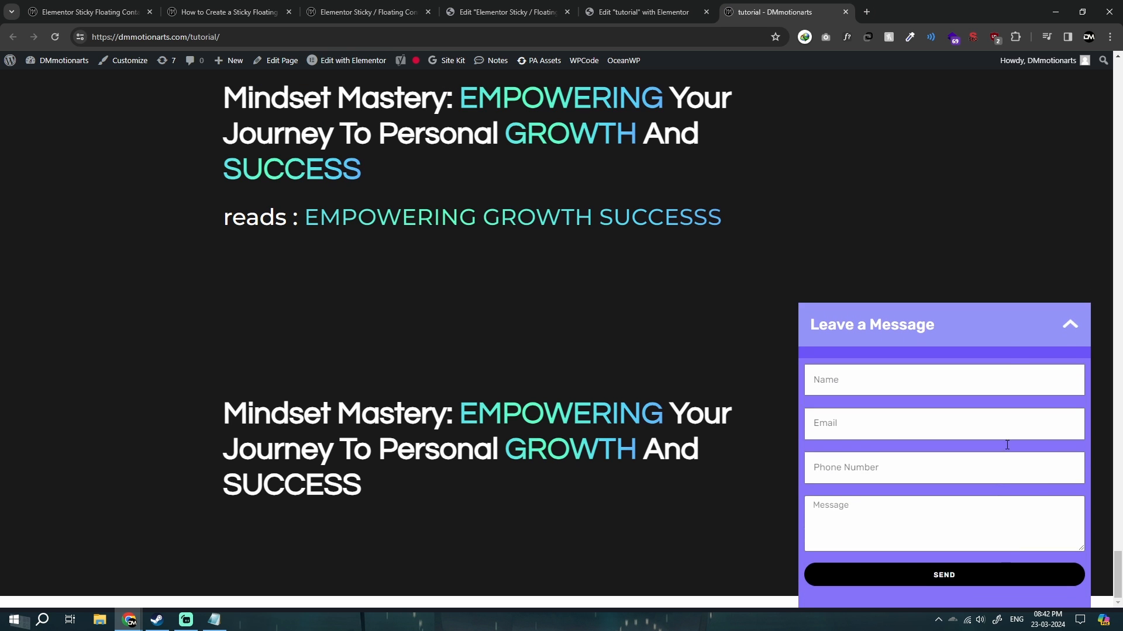
click(1006, 310)
click(988, 582)
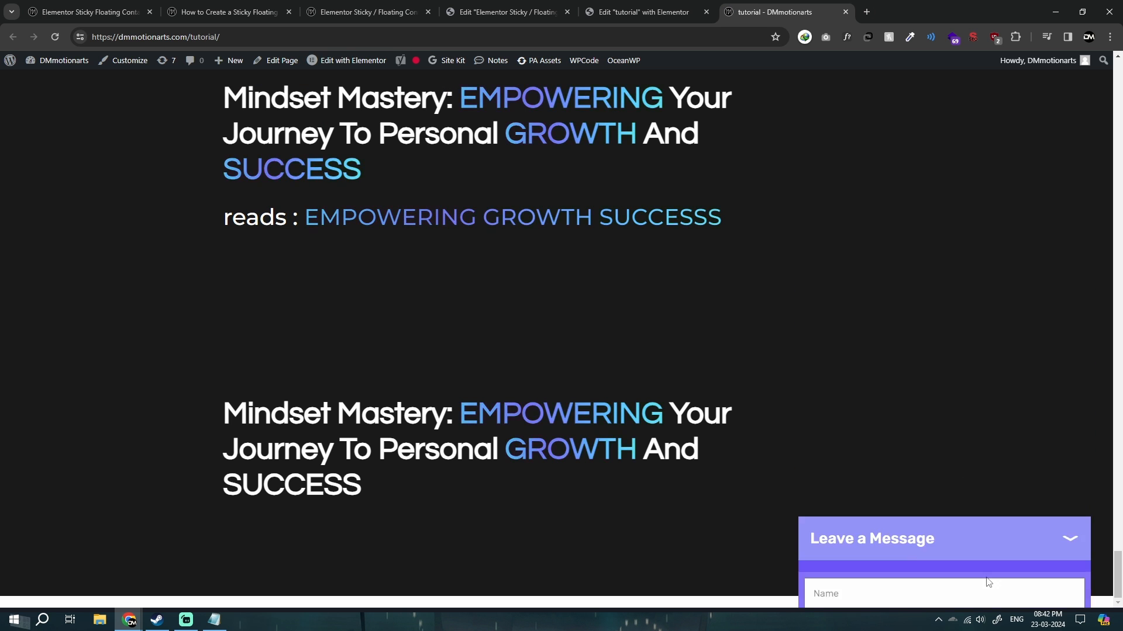
click(948, 320)
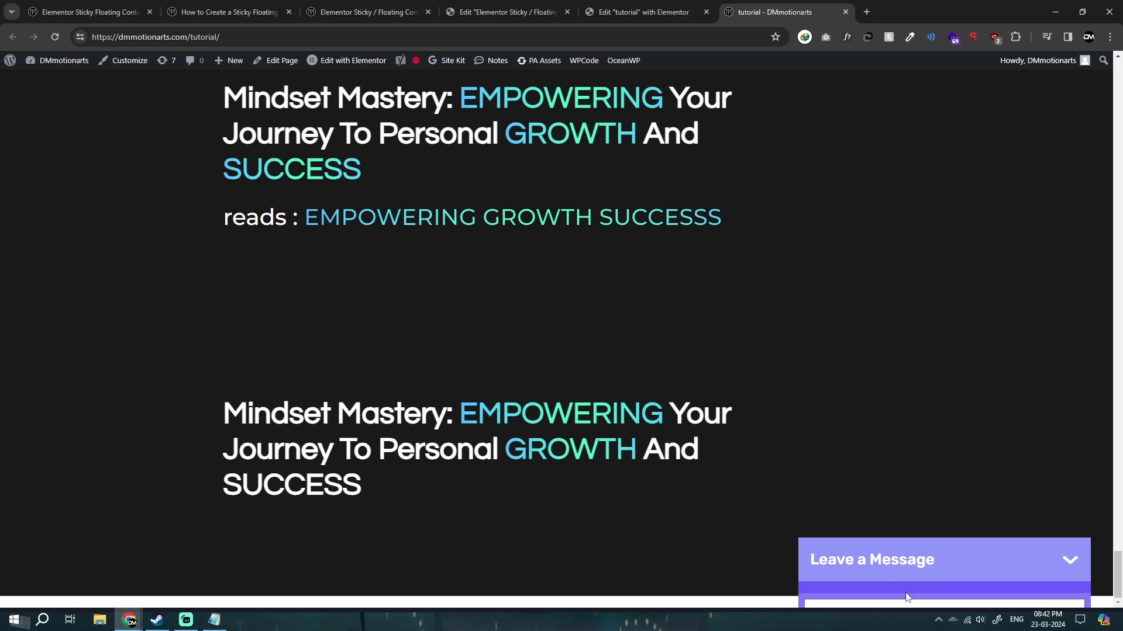
click(989, 574)
click(1013, 301)
click(969, 583)
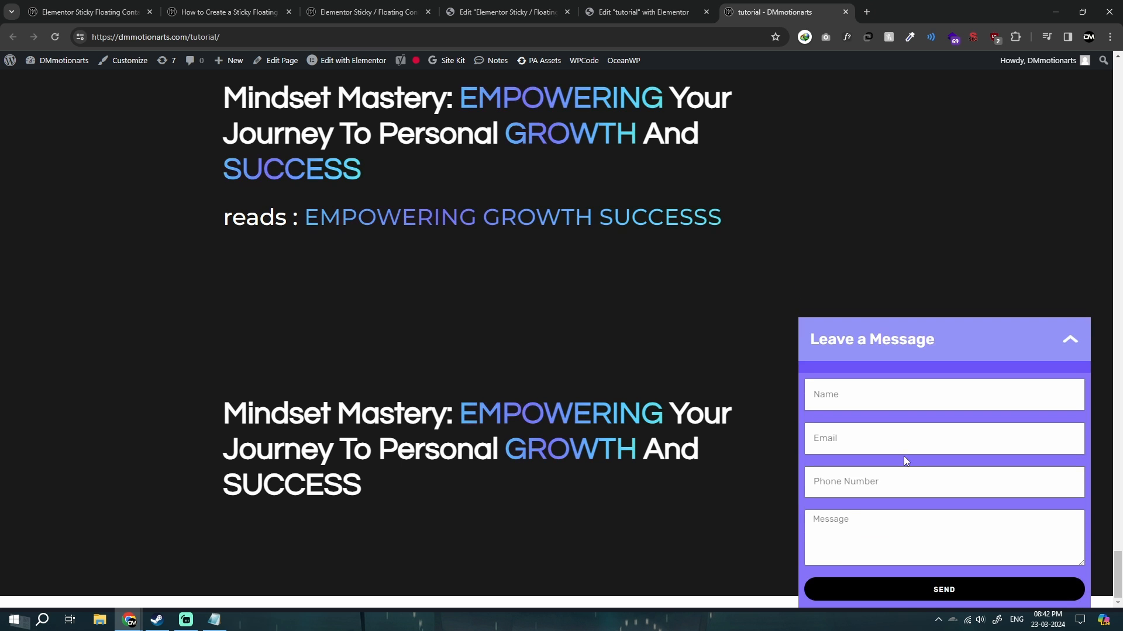
key(ctrl+shift+Tab)
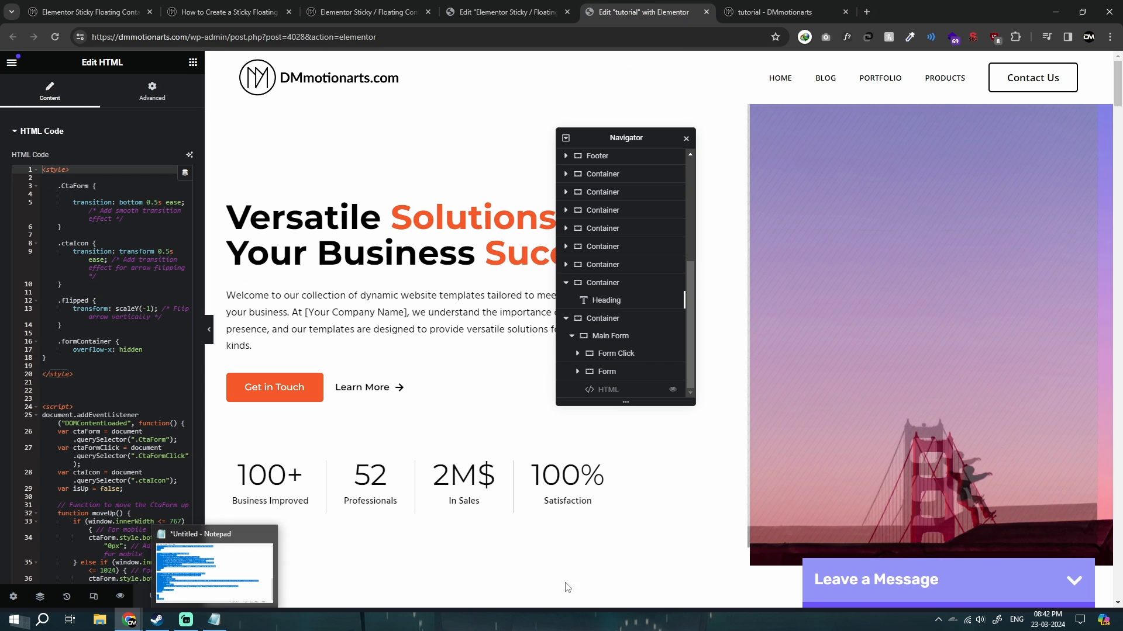
key(ctrl+Tab)
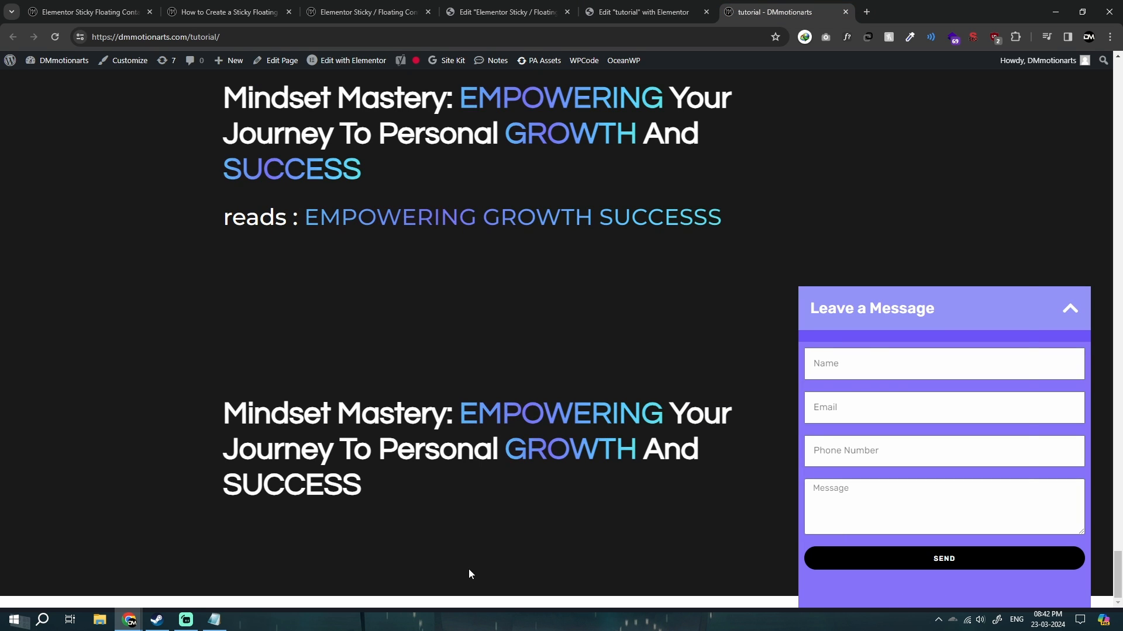
Change the moveUp function's mobile, tablet and desktop bottom values to 20px in the Notepad code.
key(alt+Tab)
click(536, 358)
scroll(537, 358, up, 6)
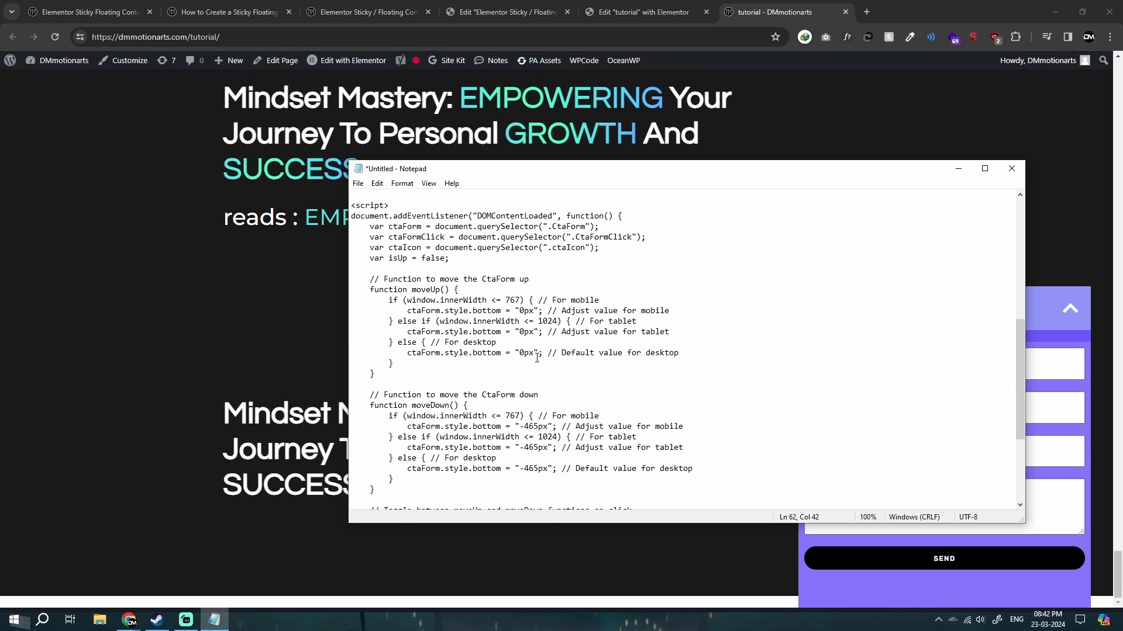
click(520, 311)
text(2)
click(521, 332)
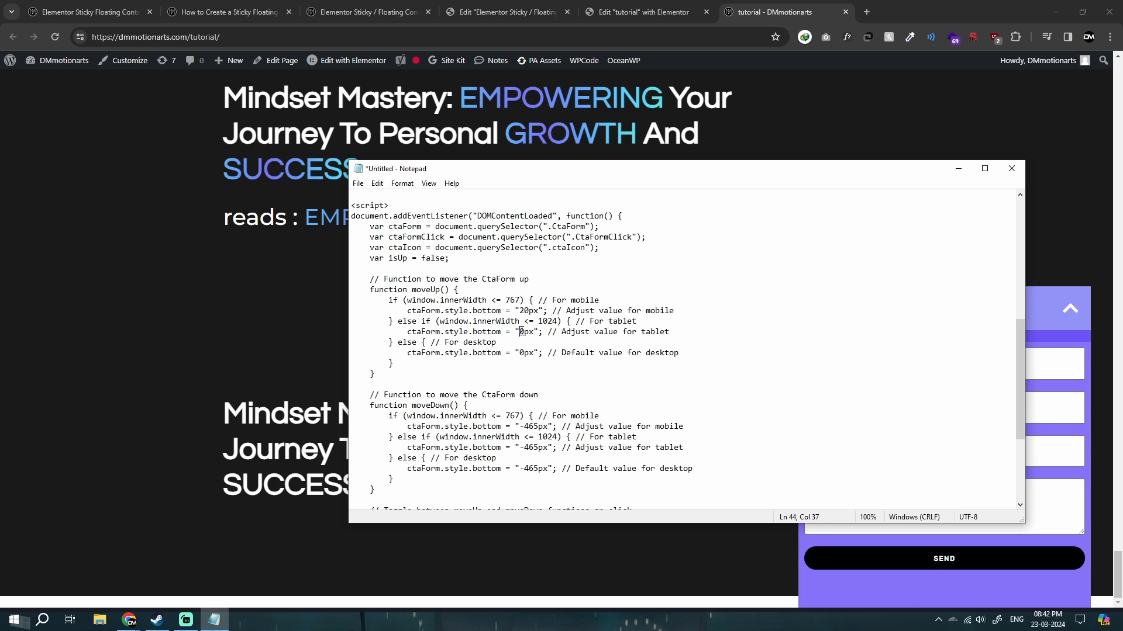
text(2)
click(520, 353)
text(2)
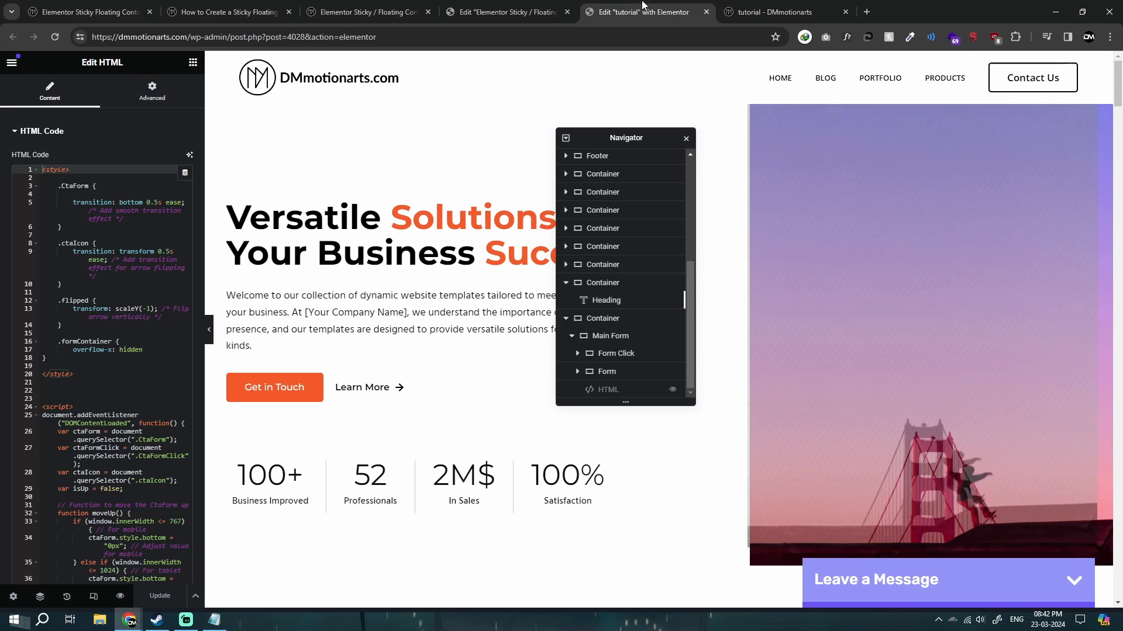
Return to the Elementor editor and show the Main Form container's advanced position settings down to its CSS class.
click(643, 12)
click(612, 335)
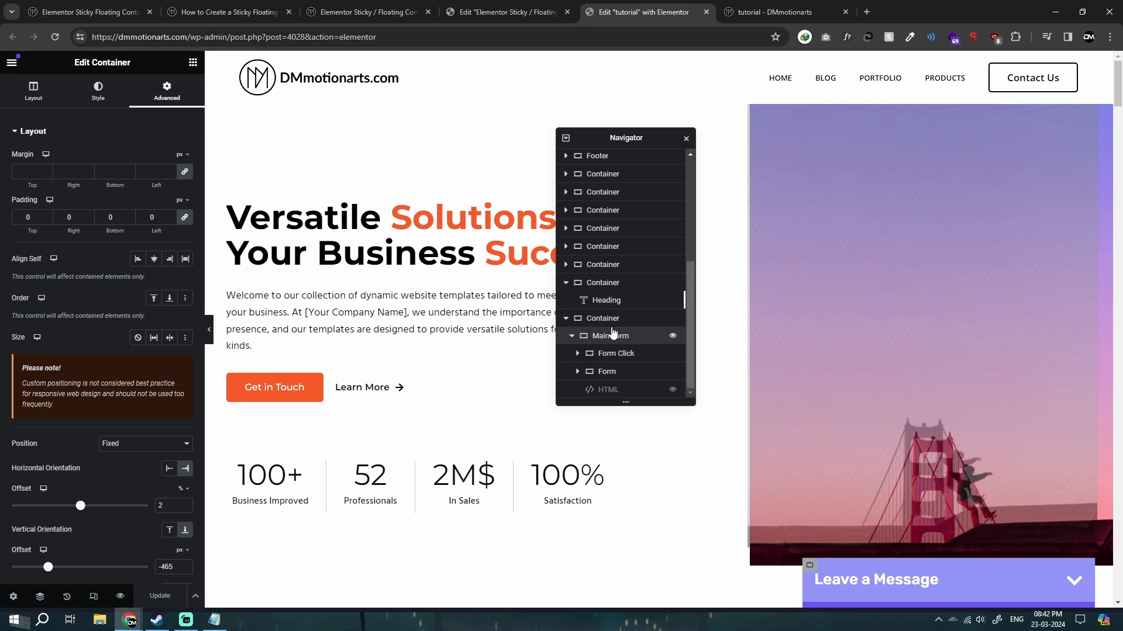
scroll(163, 412, down, 2)
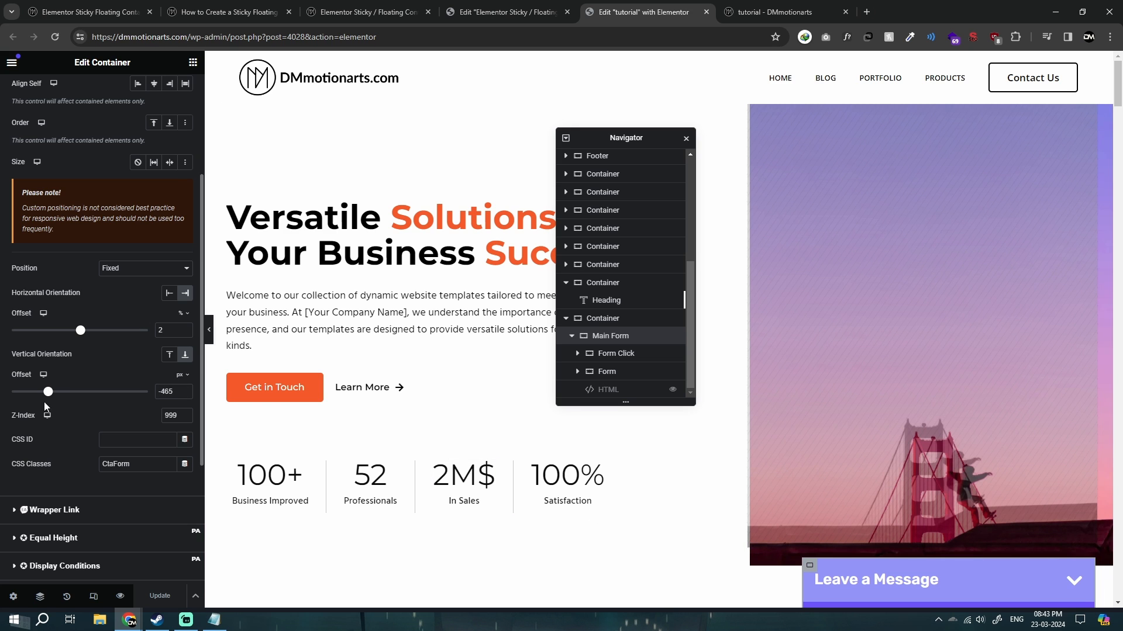
Delete the text above the style block in the Notepad code so it starts with the <style> tag.
click(215, 621)
scroll(430, 332, up, 9)
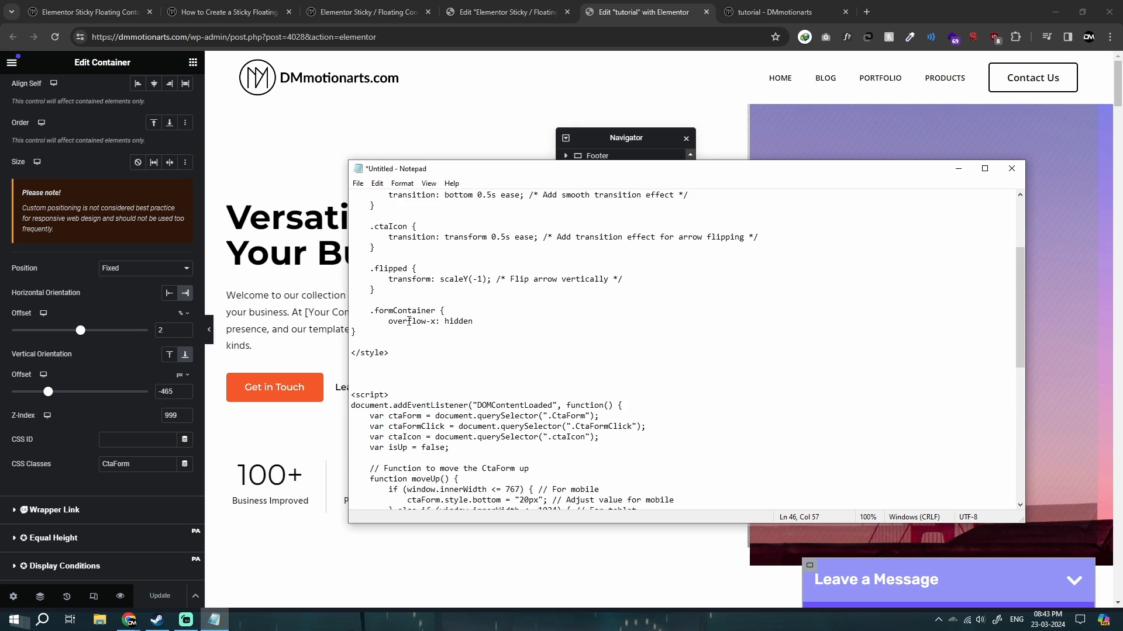
key(ctrl+shift+Home)
key(Delete)
key(Delete)
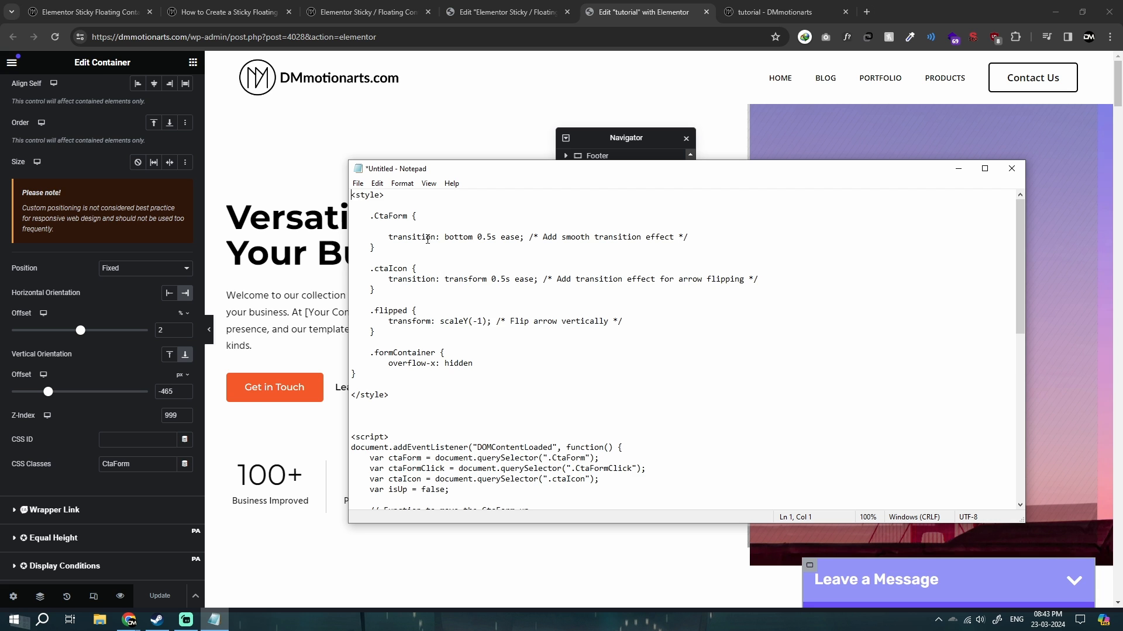
scroll(567, 384, down, 8)
click(434, 528)
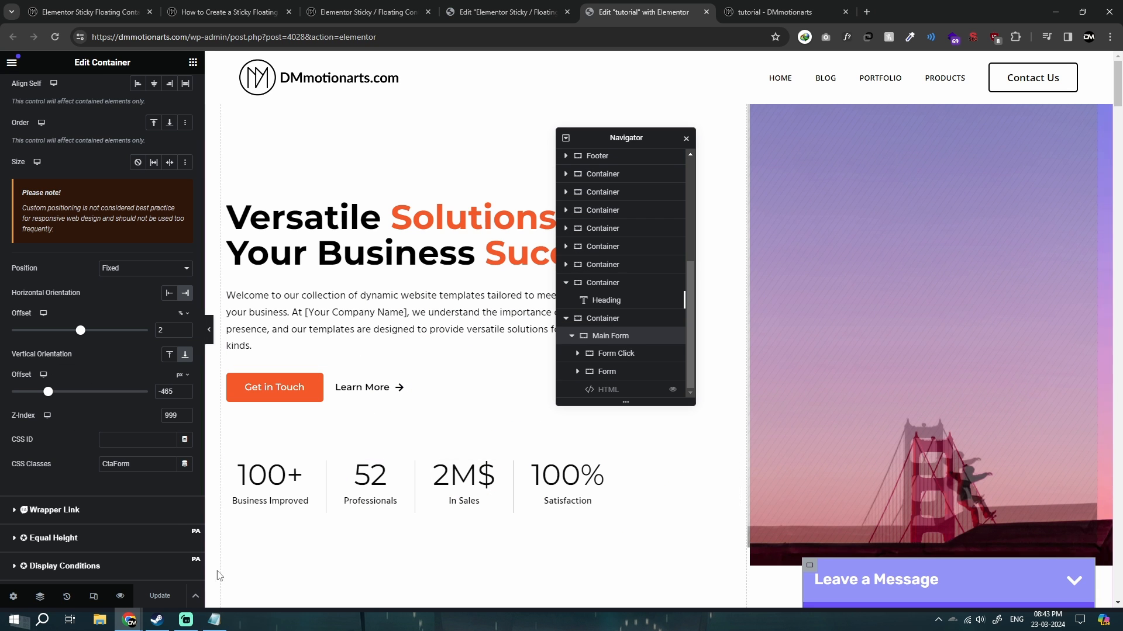
click(187, 621)
click(214, 621)
click(191, 623)
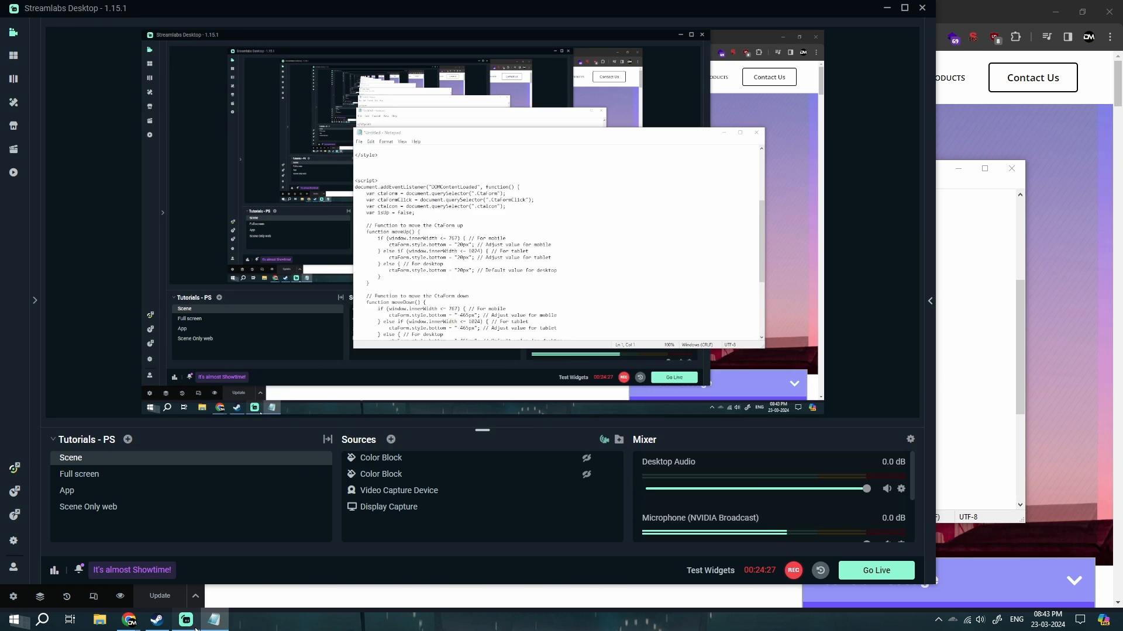
click(192, 624)
Bring the Notepad window back, enlarge it upward, and review the code from its start.
click(214, 621)
click(214, 621)
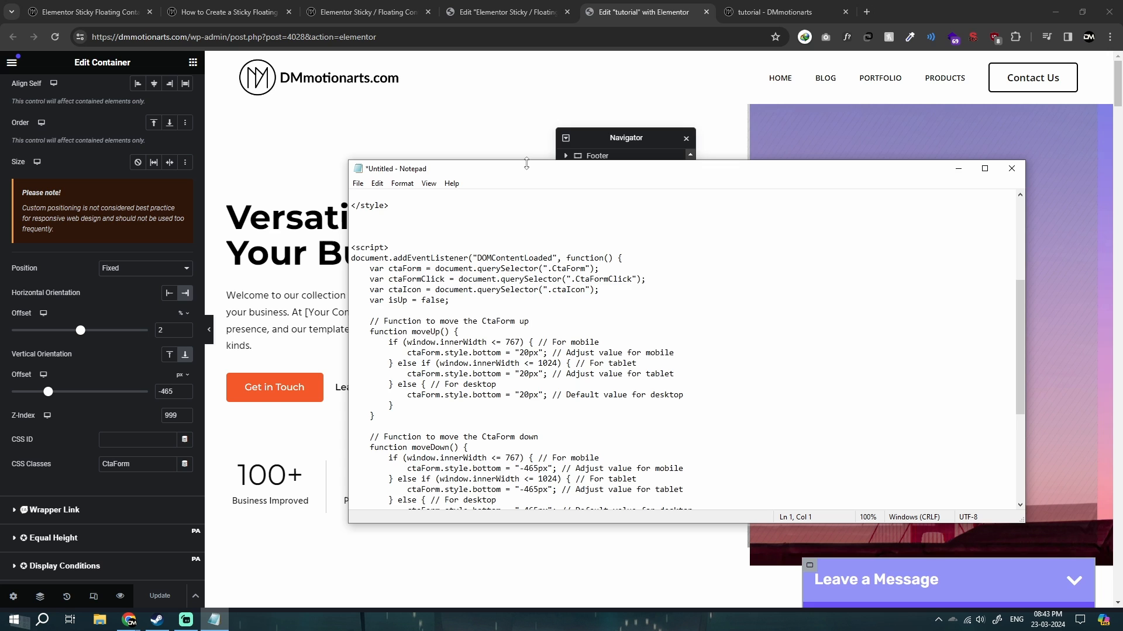
drag(526, 164, 530, 102)
scroll(555, 234, up, 6)
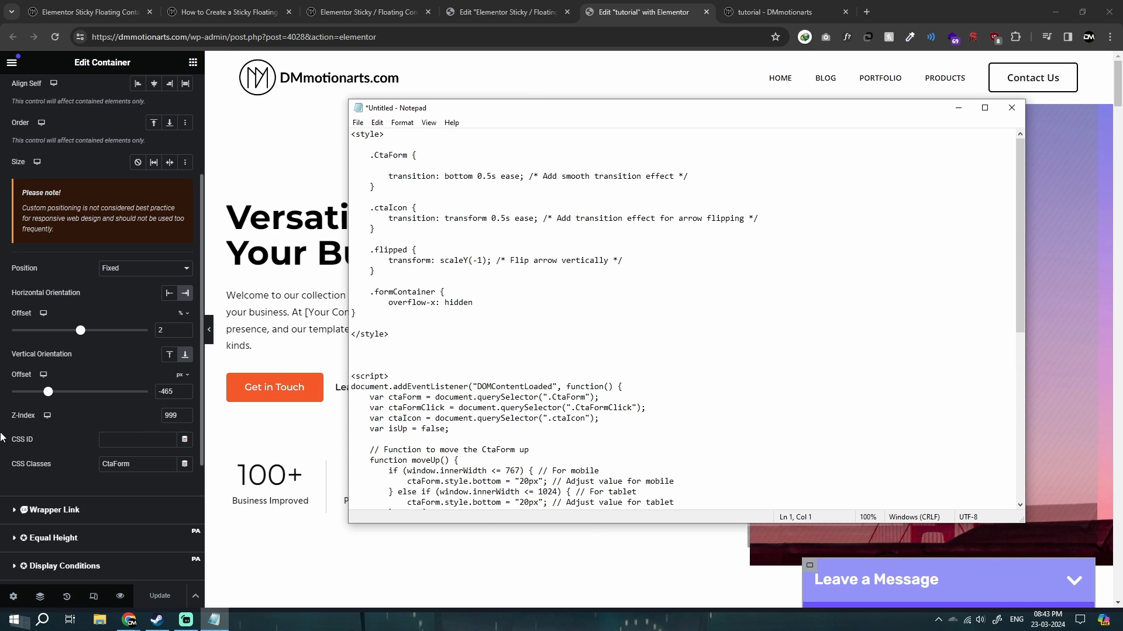
Return to the Elementor editor, move the Navigator aside, and preview the form in Tablet Portrait before going back to Desktop view.
key(alt+Tab)
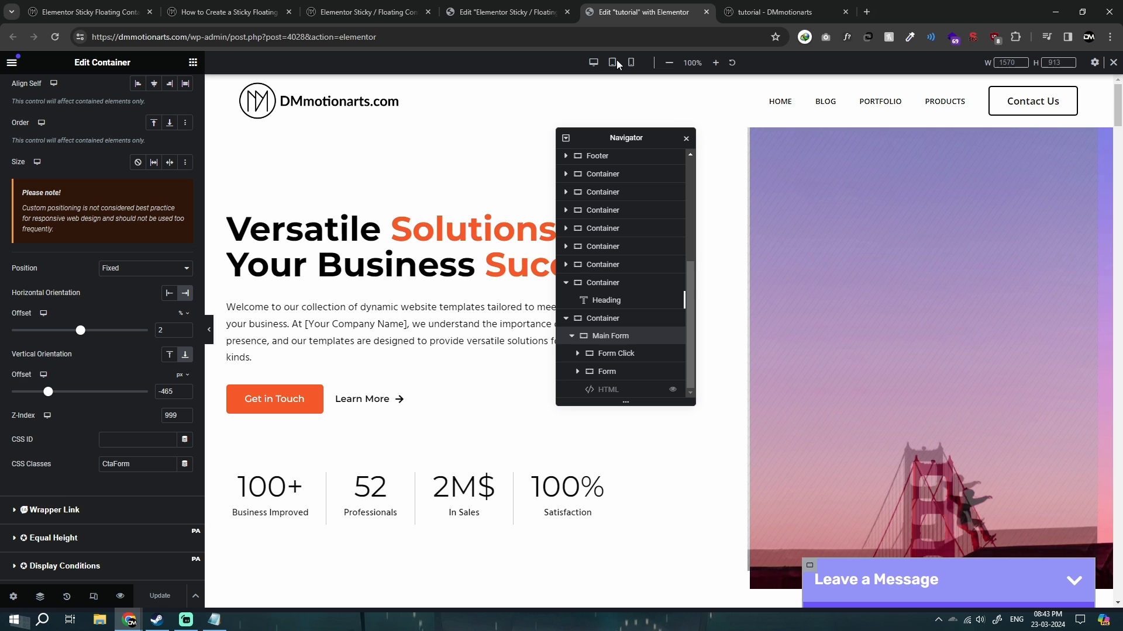
drag(626, 137, 975, 114)
scroll(671, 309, down, 3)
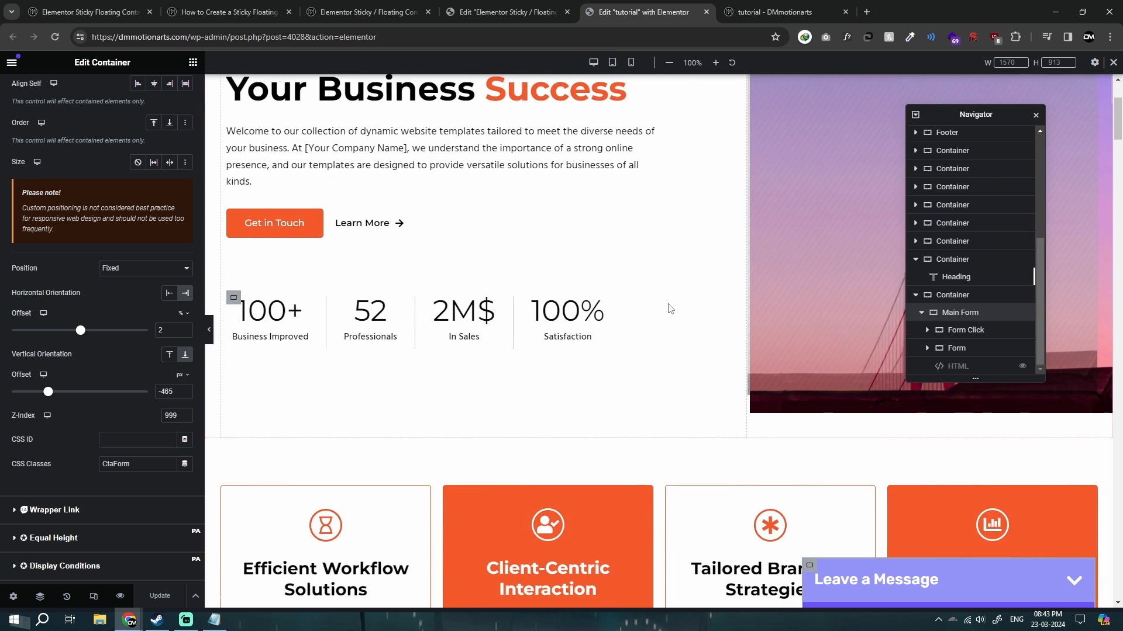
scroll(671, 308, down, 5)
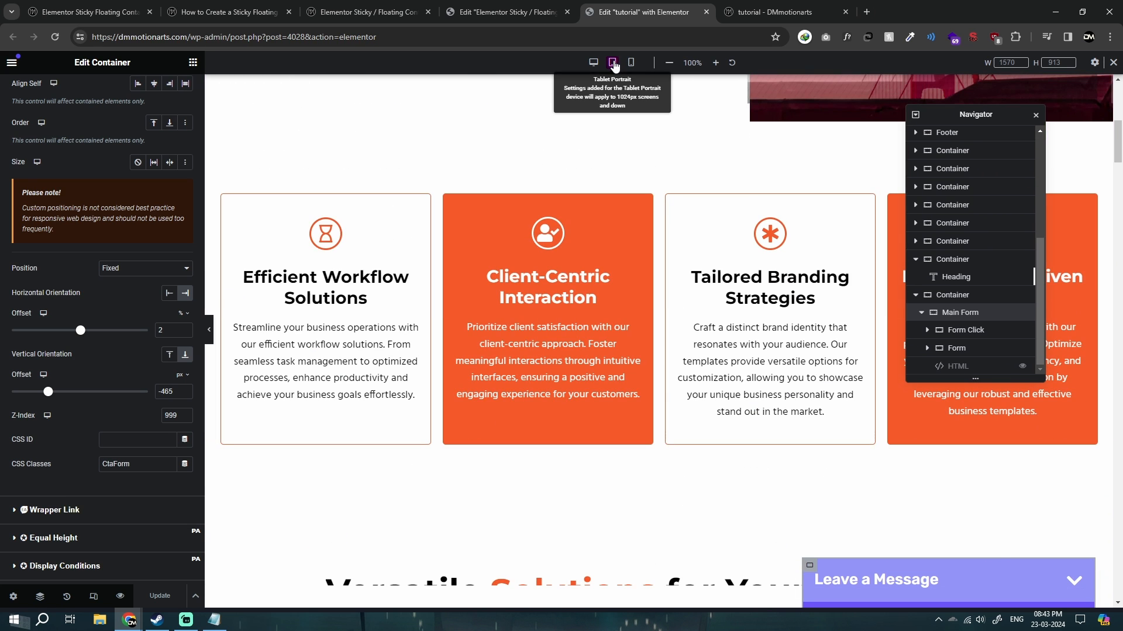
click(614, 65)
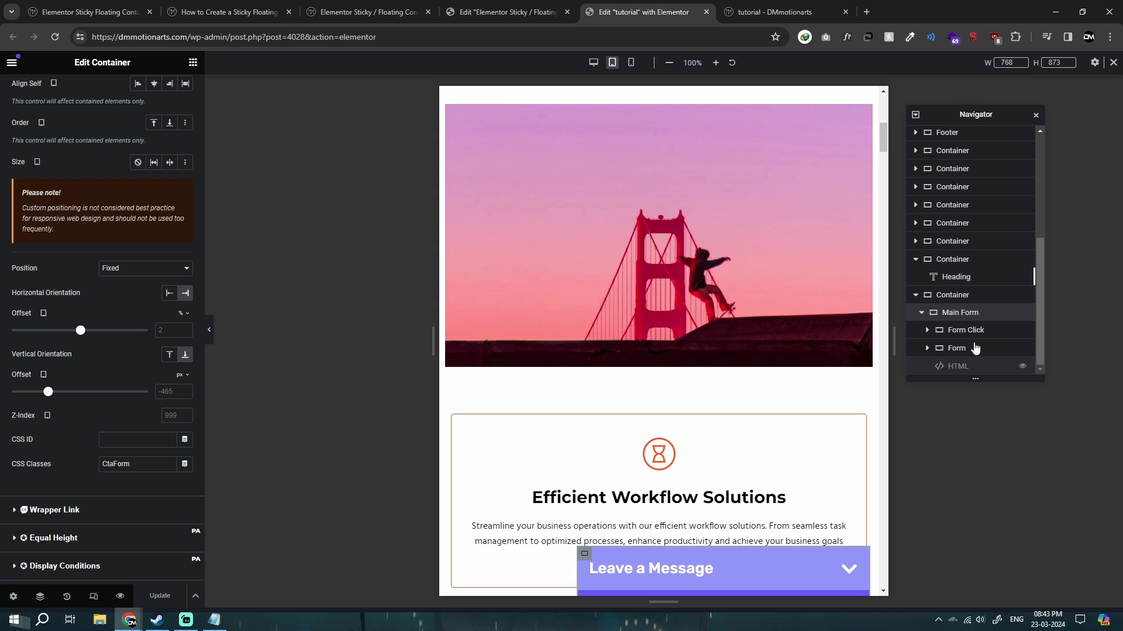
click(595, 63)
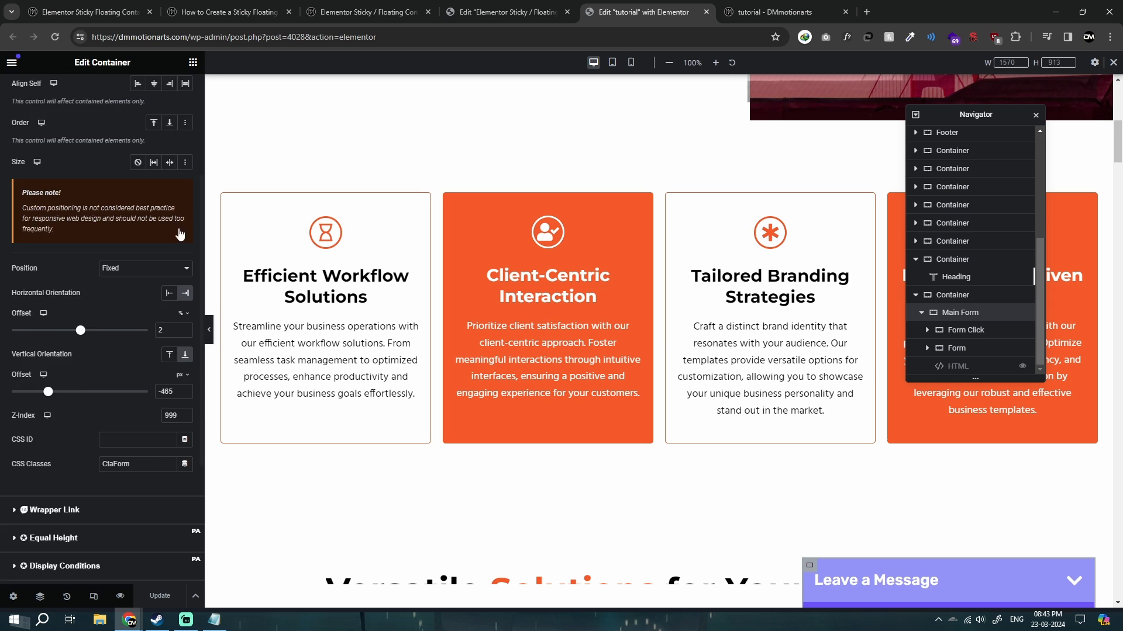
Set the Main Form container's position to Default and locate the expanded form at the end of the page.
scroll(135, 399, up, 2)
scroll(134, 399, down, 1)
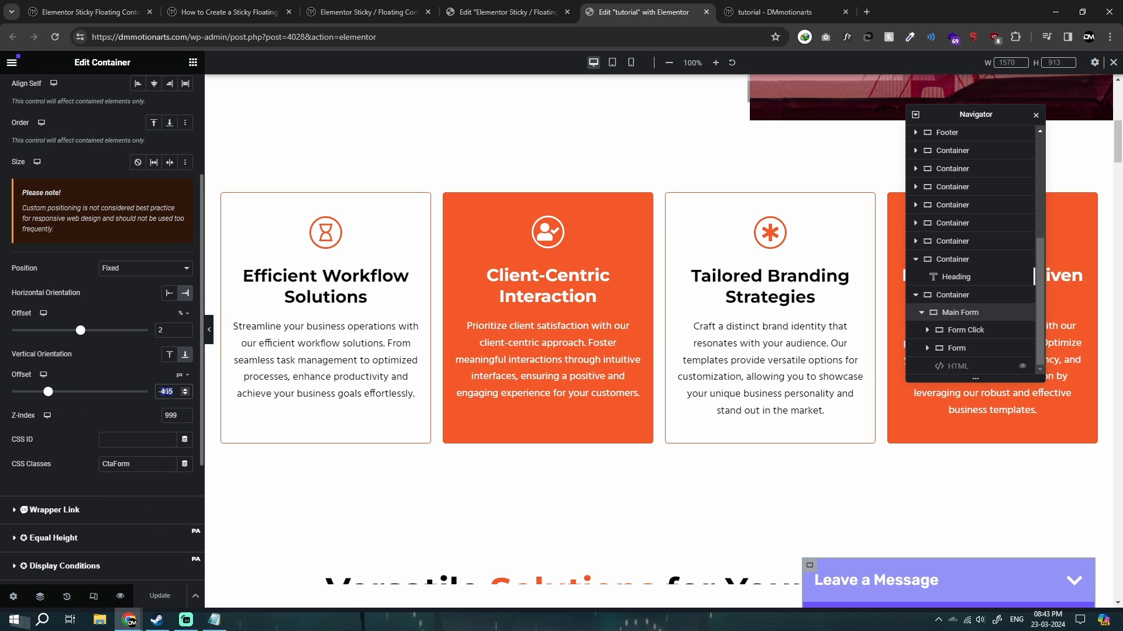
click(145, 268)
click(124, 277)
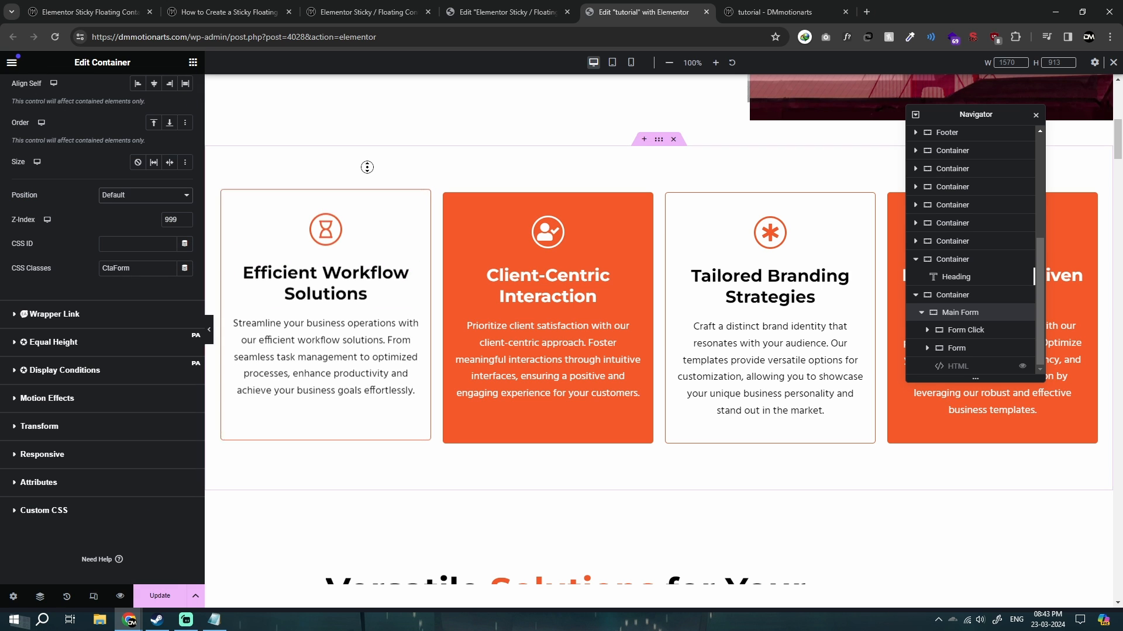
scroll(403, 482, down, 20)
scroll(830, 600, up, 2)
scroll(636, 489, down, 2)
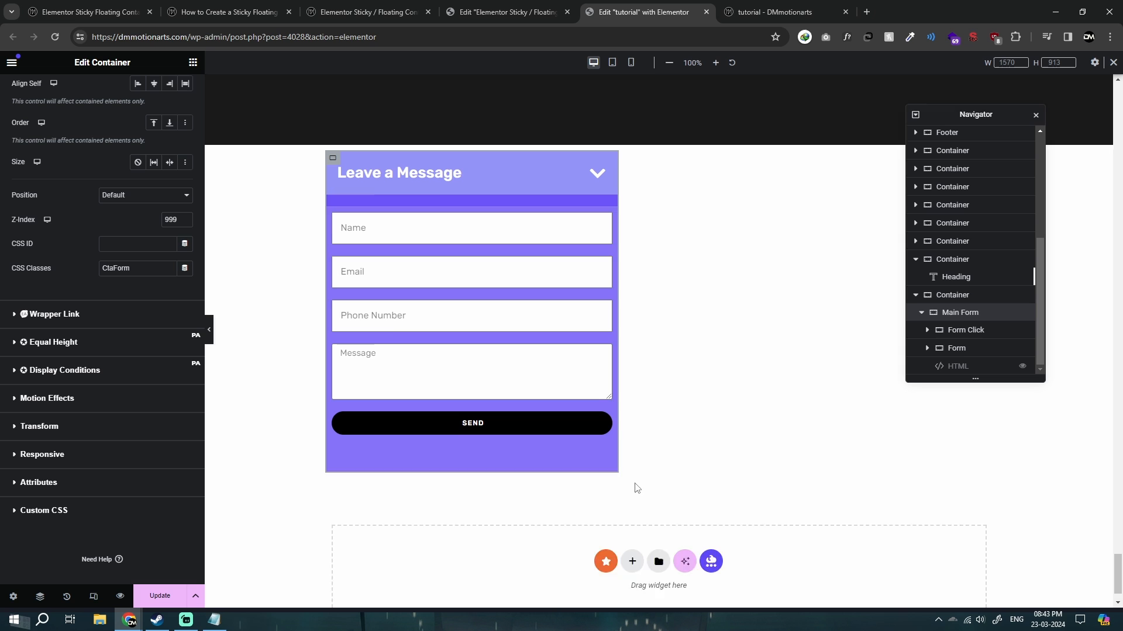
scroll(440, 317, up, 1)
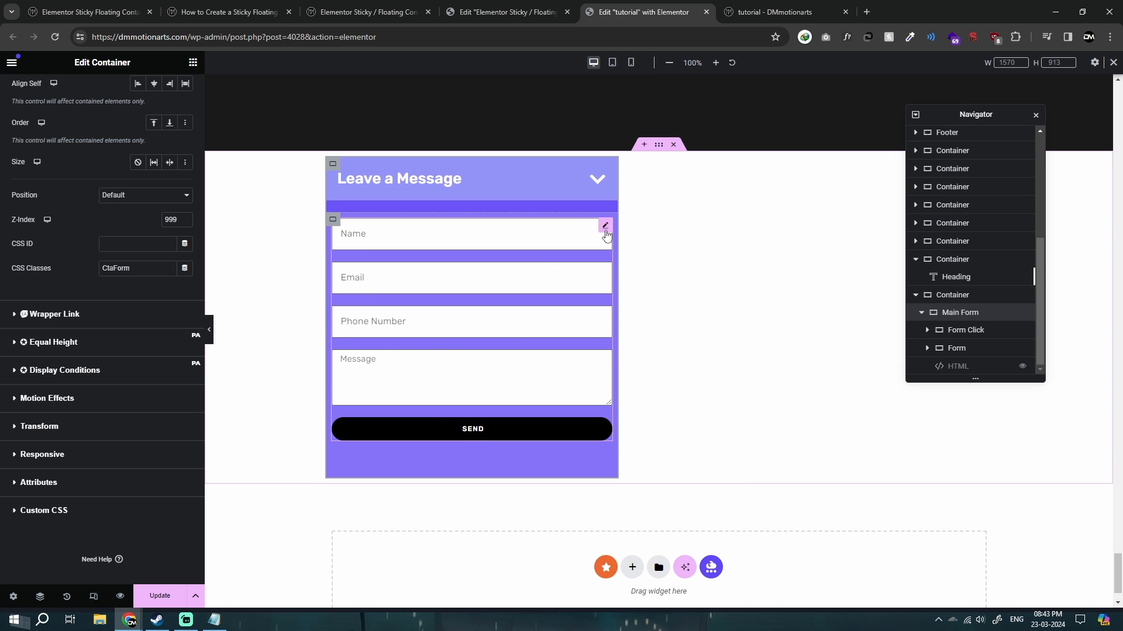
Select the Form widget and check the position options in its advanced settings.
click(605, 226)
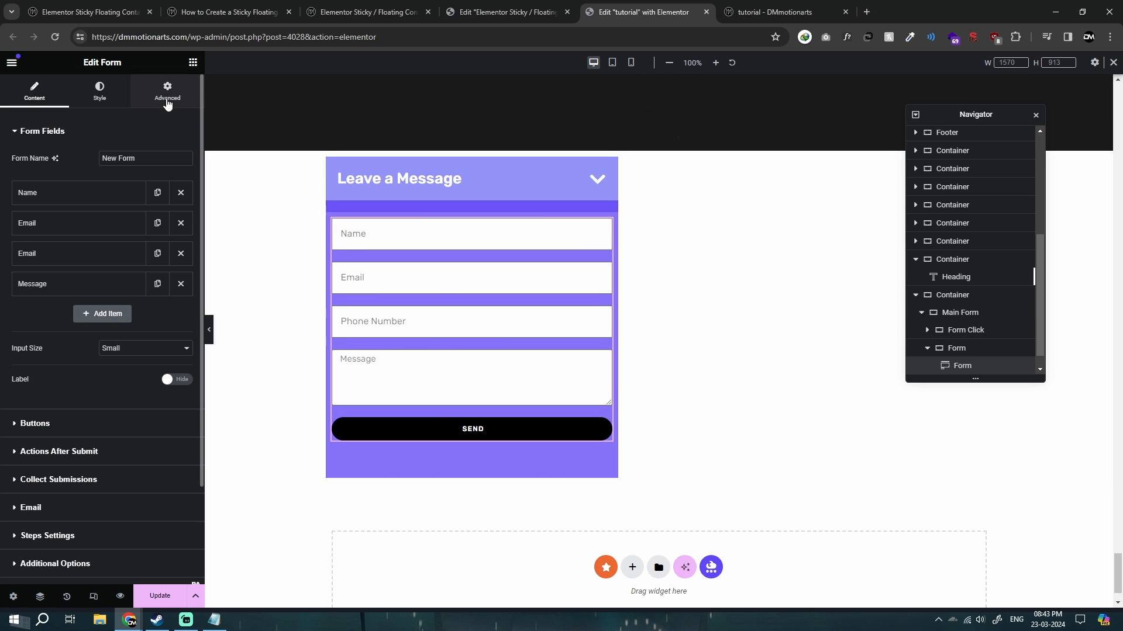
click(167, 91)
click(133, 398)
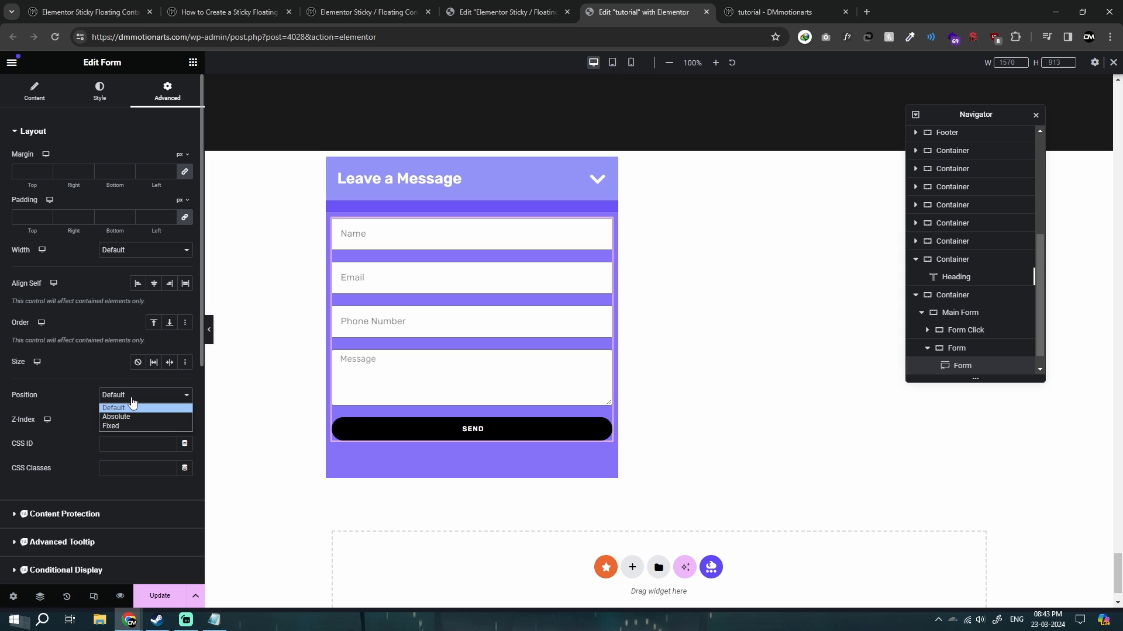
click(132, 399)
click(132, 400)
click(131, 405)
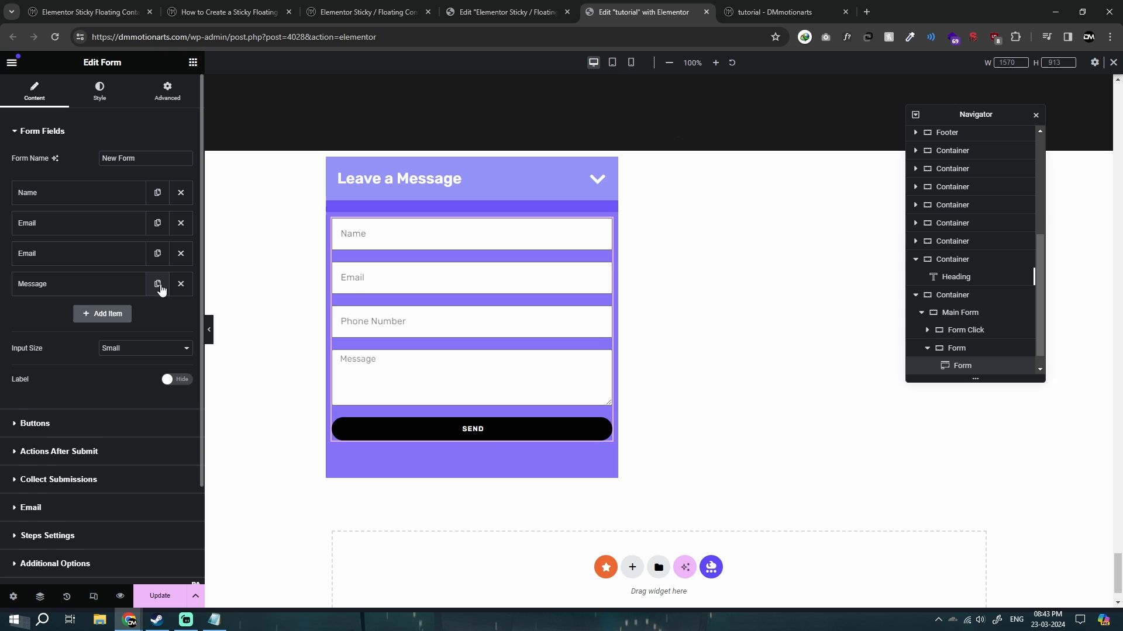
Duplicate the form's Message field three times and look over the lengthened form.
click(158, 284)
click(157, 314)
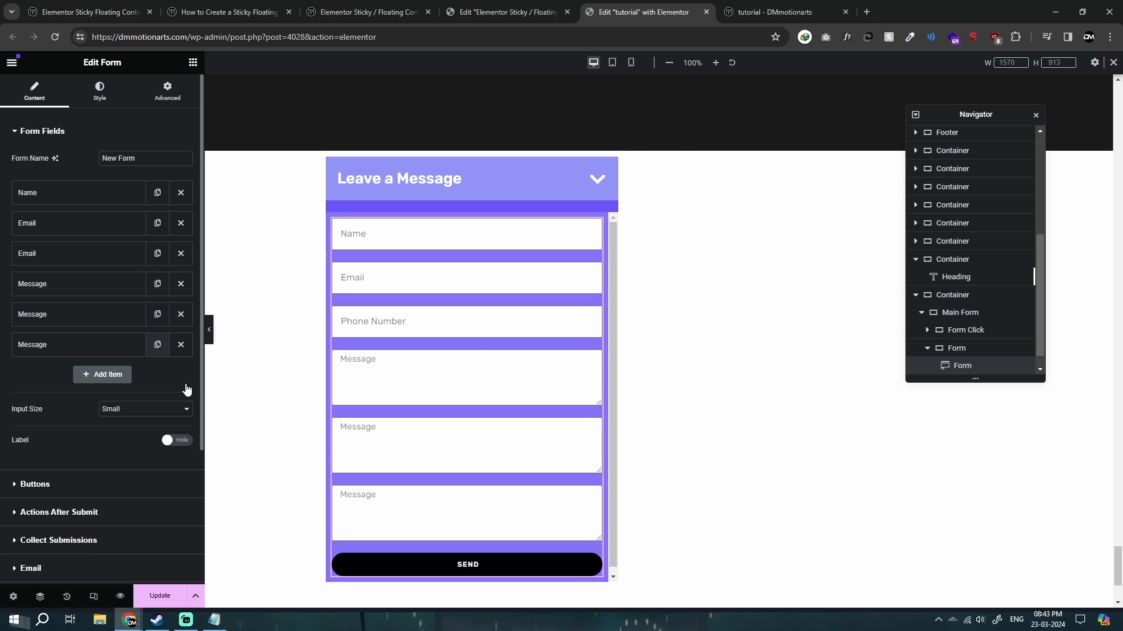
scroll(273, 379, down, 3)
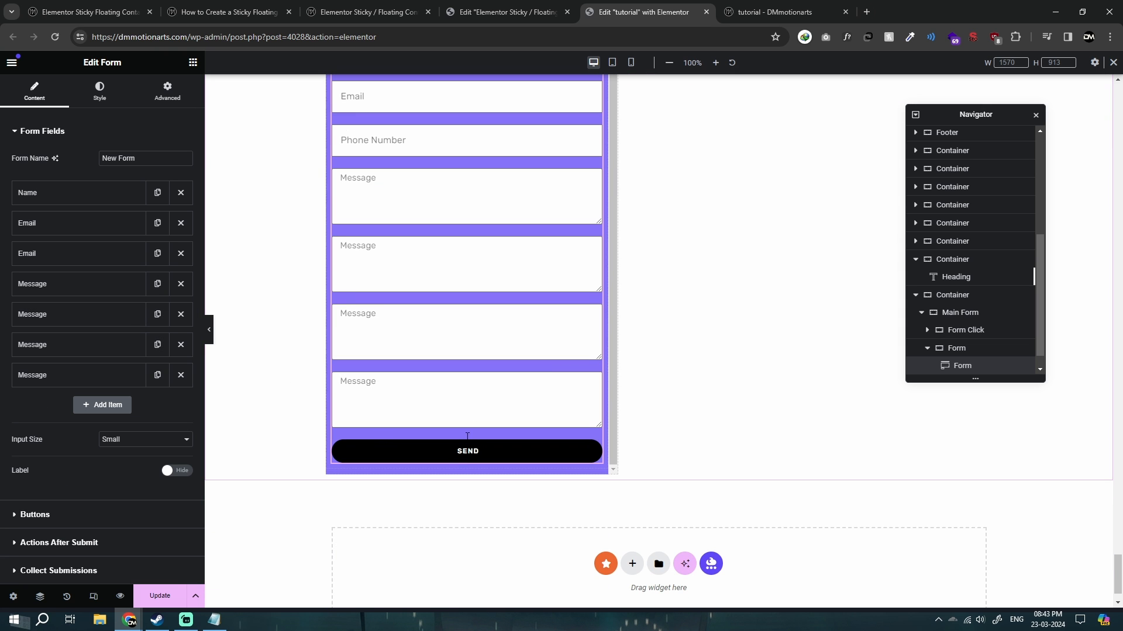
scroll(231, 368, up, 2)
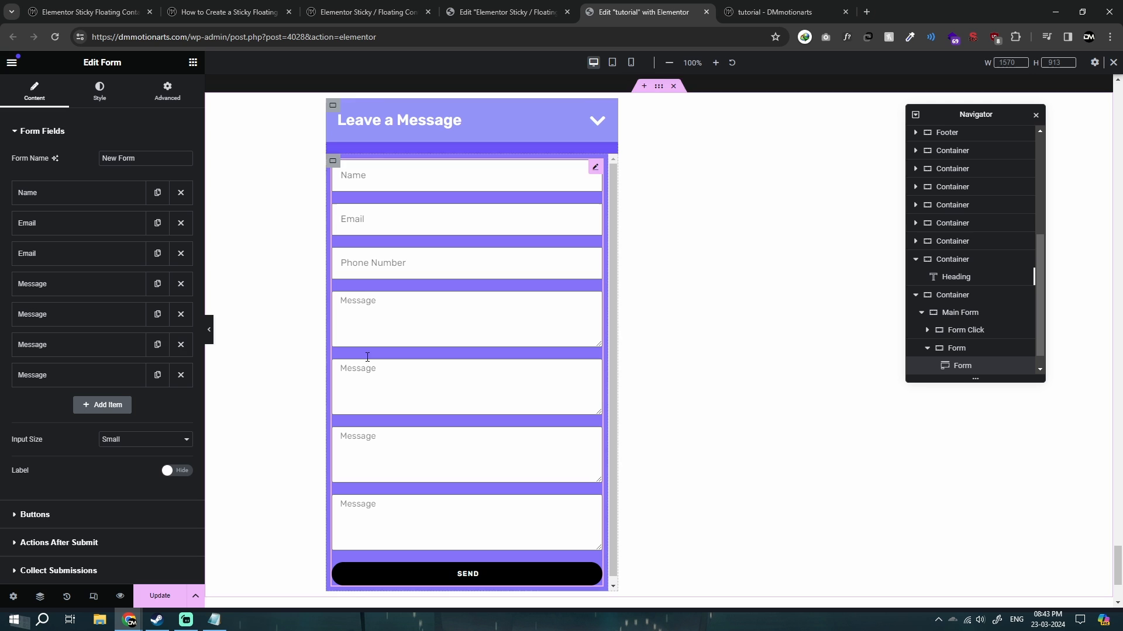
Delete the three duplicated Message fields from the form.
click(180, 375)
click(180, 345)
click(181, 315)
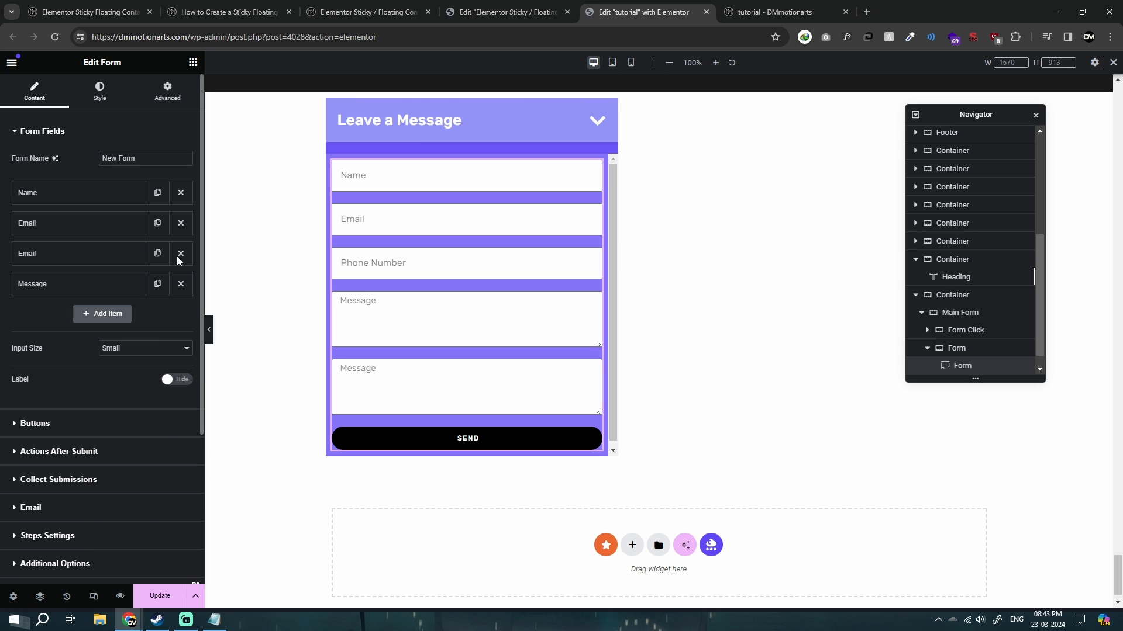
Set the Form widget's position to Absolute and clear its horizontal offset value.
click(157, 97)
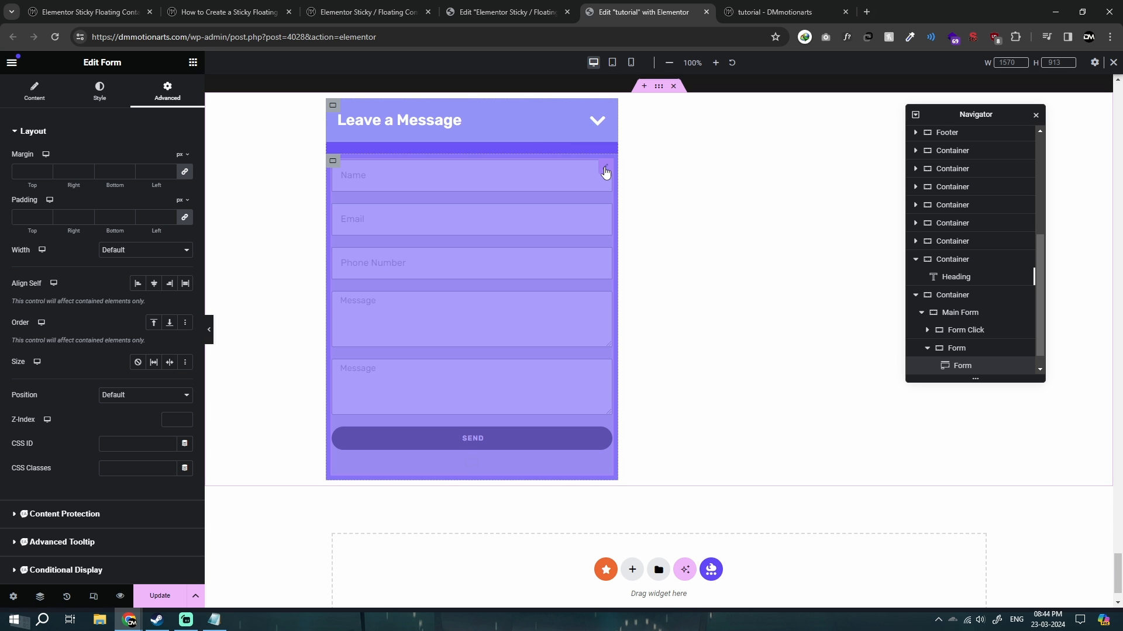
scroll(59, 304, down, 6)
scroll(59, 305, up, 1)
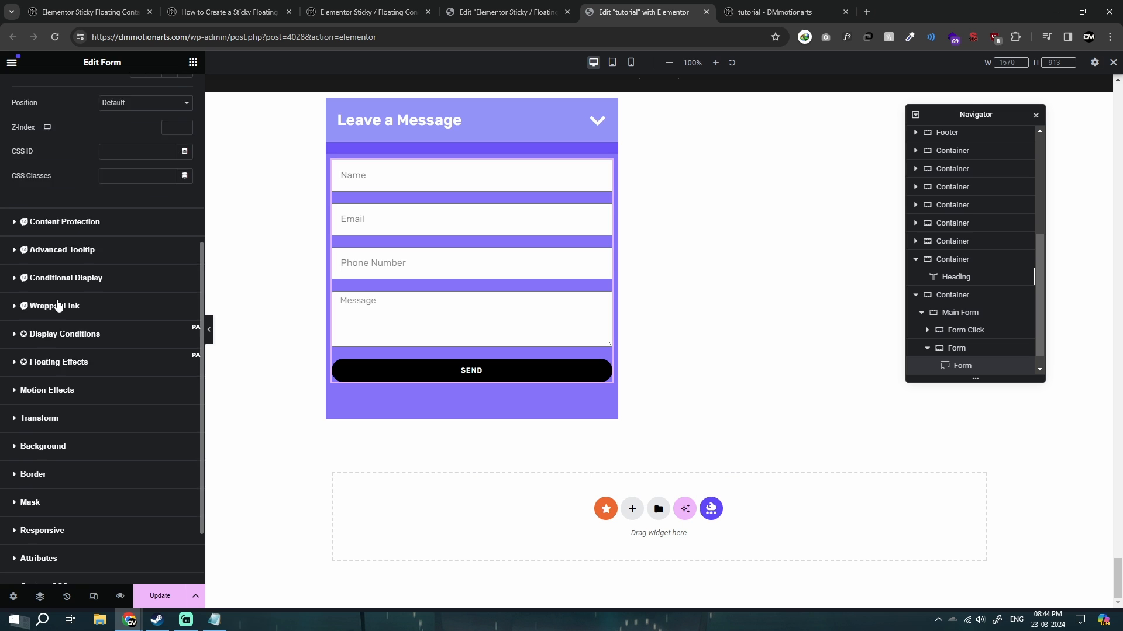
scroll(58, 304, up, 3)
click(111, 284)
click(117, 294)
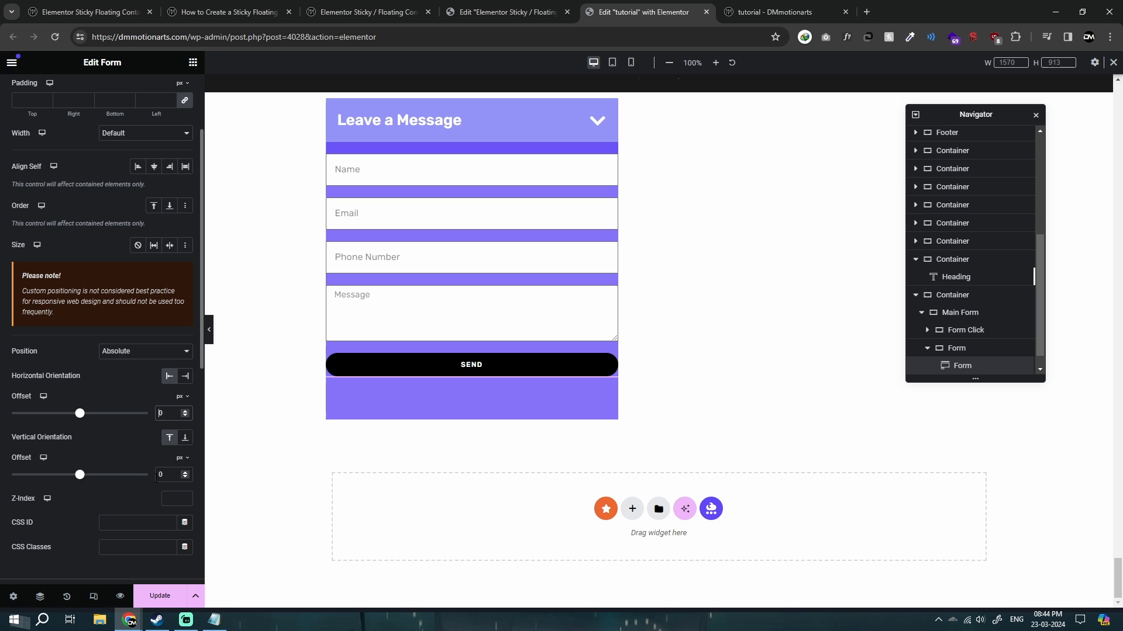
key(BackSpace)
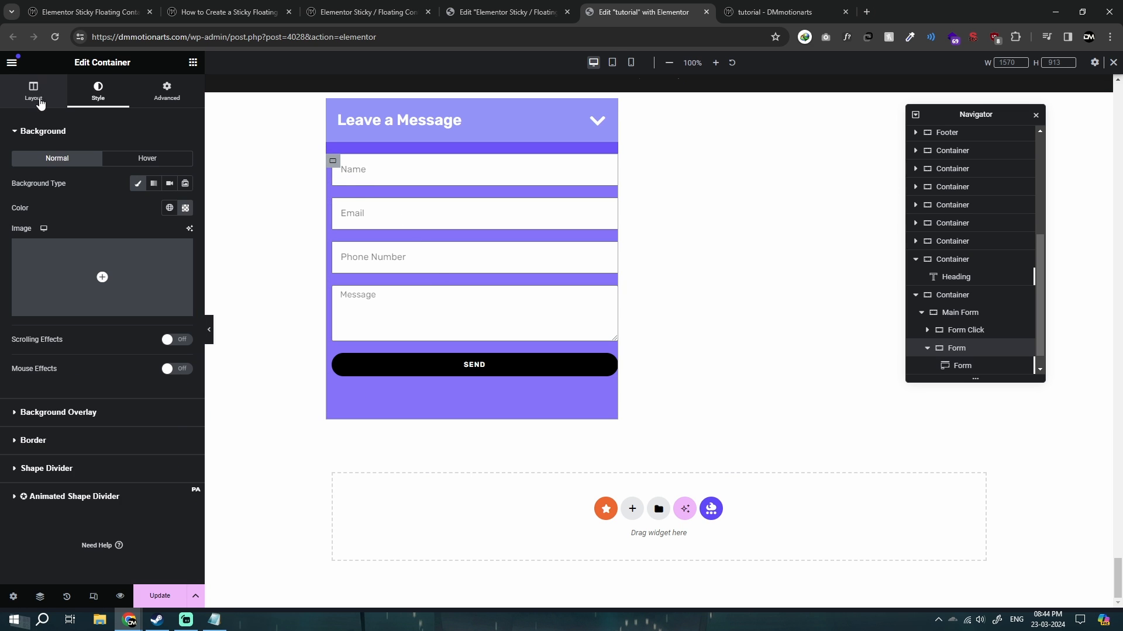
Set the Form widget's padding to 10 px on all sides and update the page.
click(34, 91)
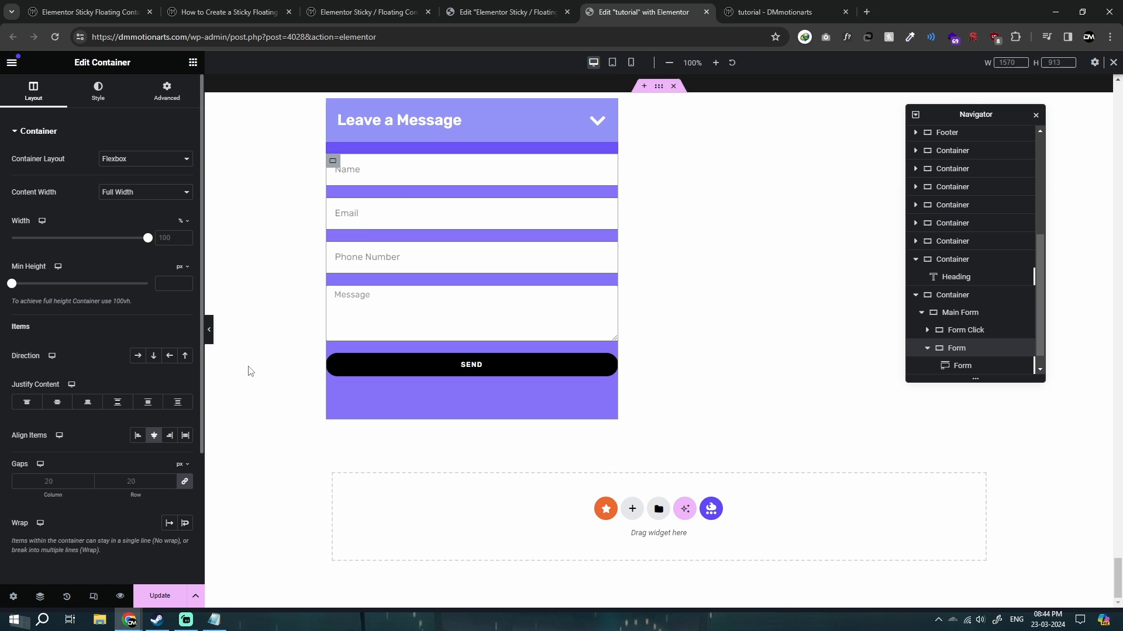
click(962, 365)
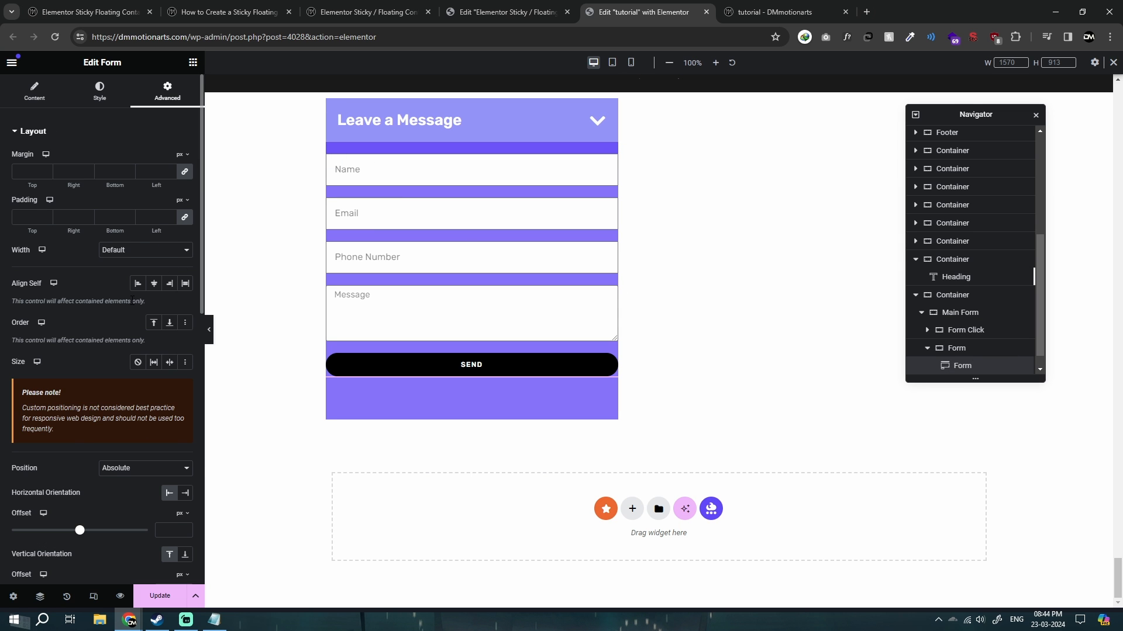
scroll(107, 302, down, 3)
scroll(108, 303, up, 2)
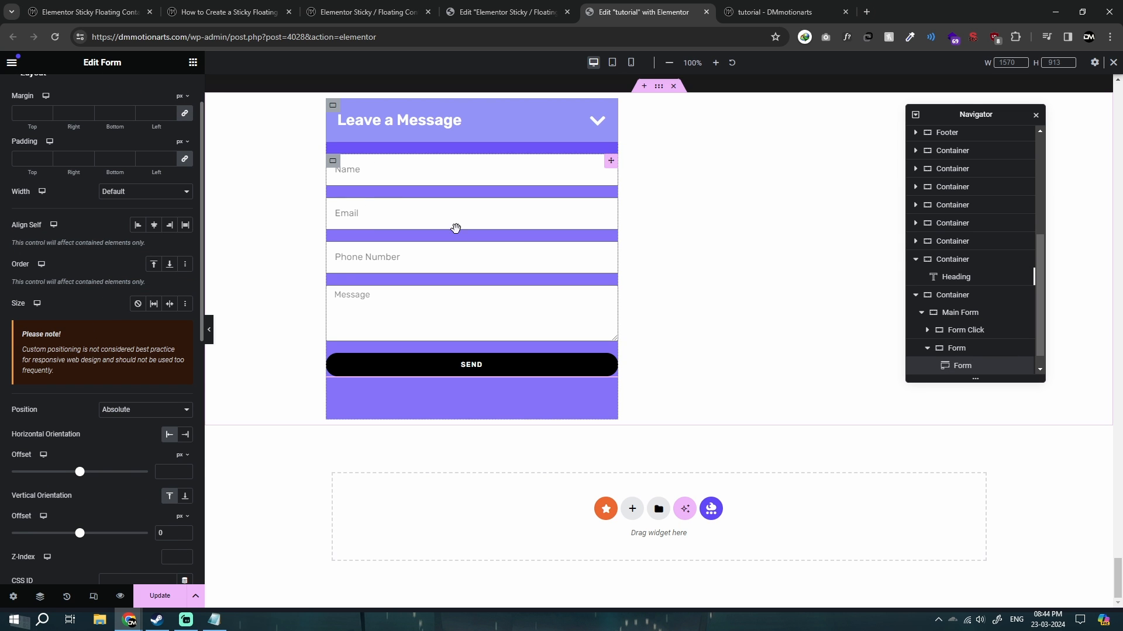
scroll(173, 208, up, 1)
text(20)
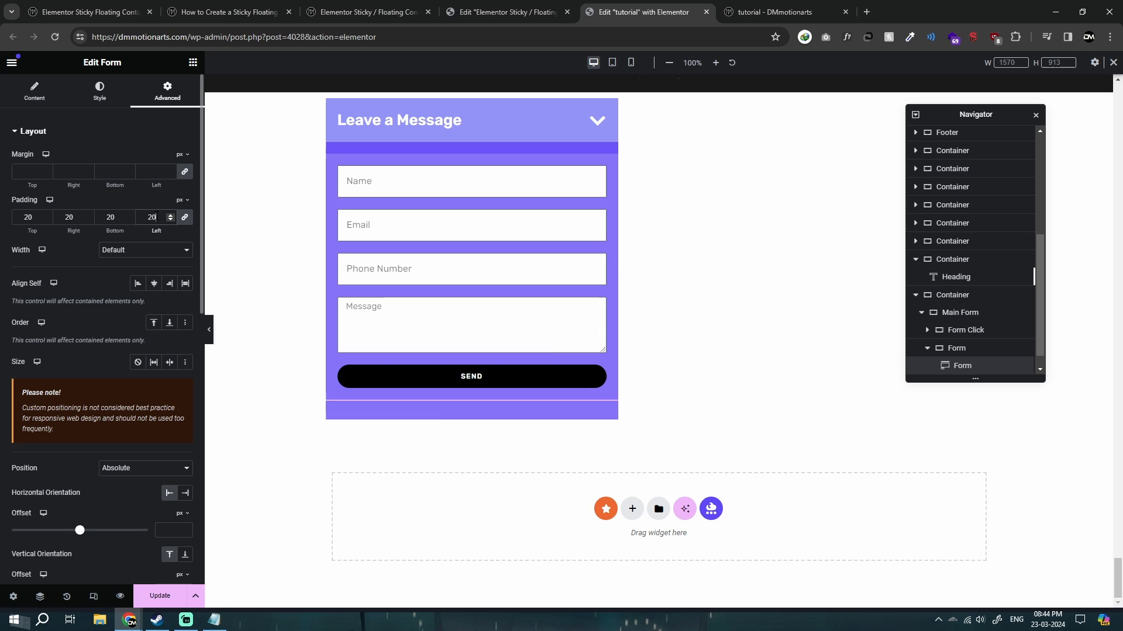
text(10)
key(BackSpace)
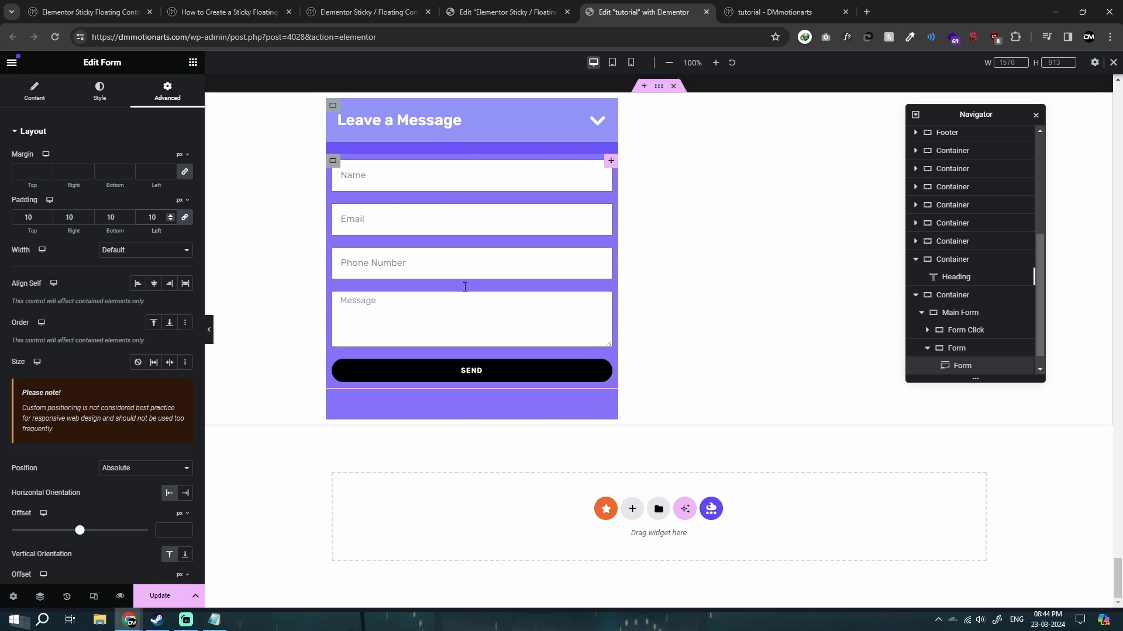
click(157, 596)
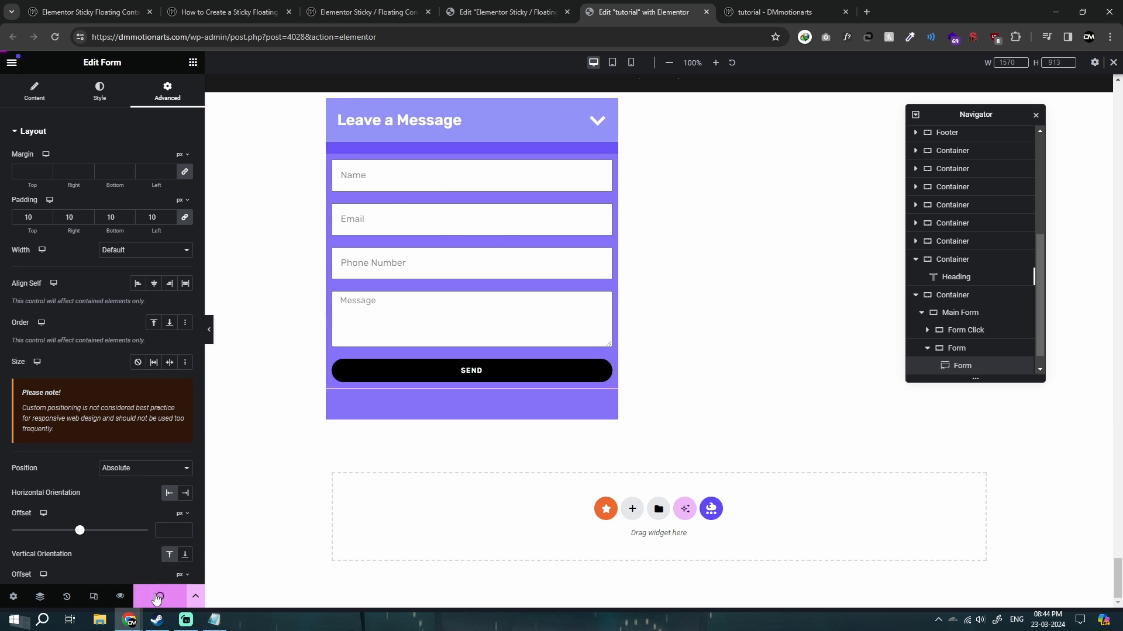
Test the form with two extra copies of the Message field, delete both copies, and update the page.
click(601, 166)
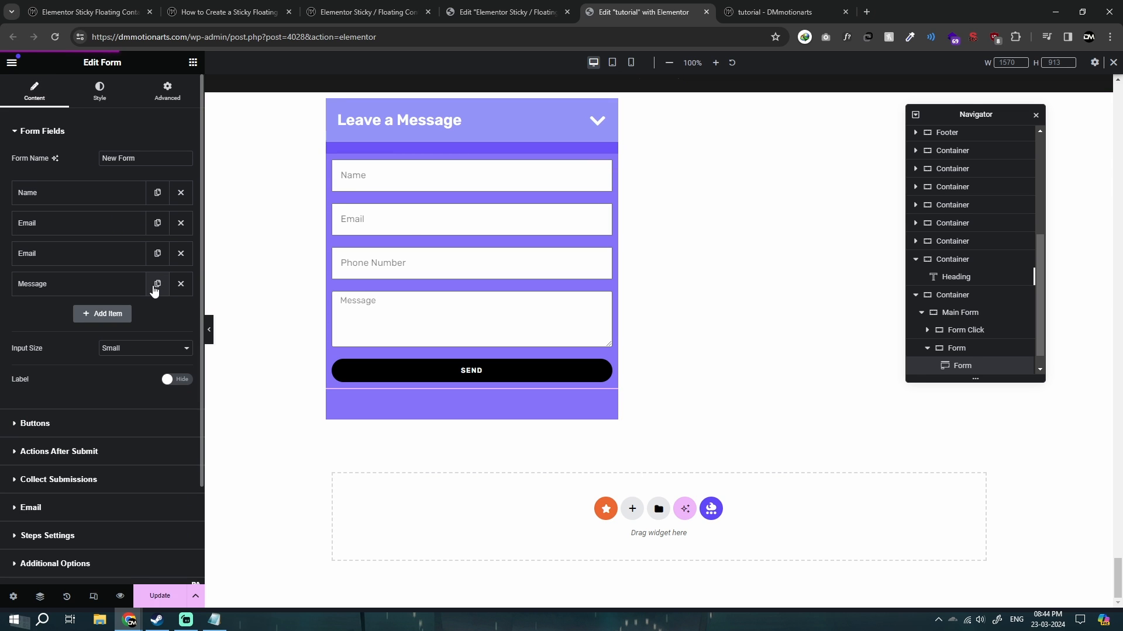
click(157, 284)
click(157, 314)
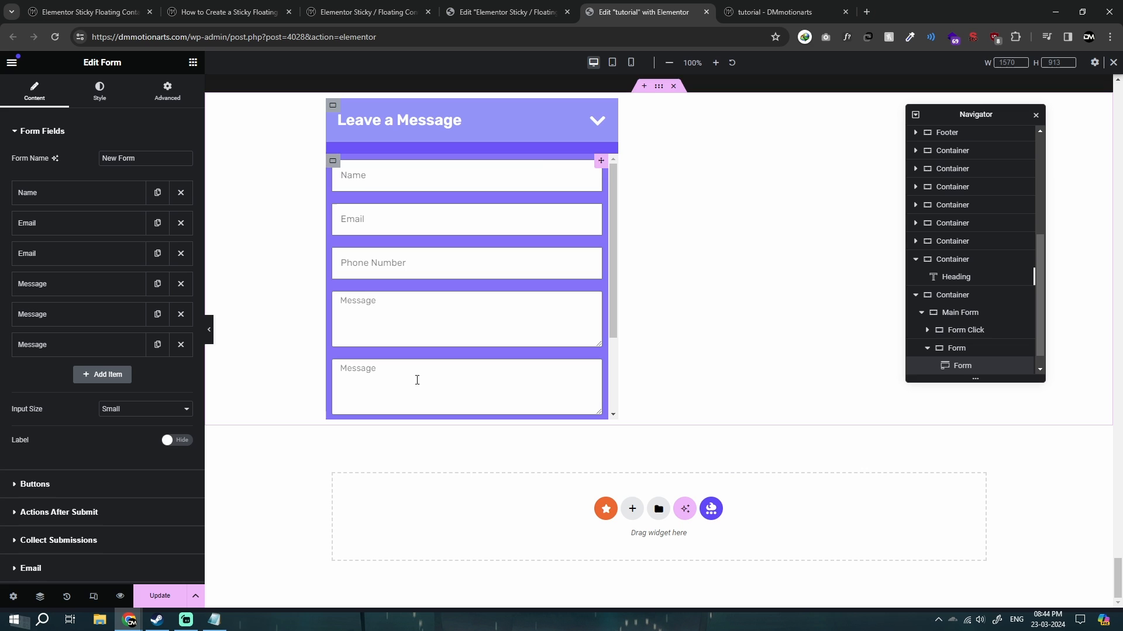
click(181, 344)
click(180, 314)
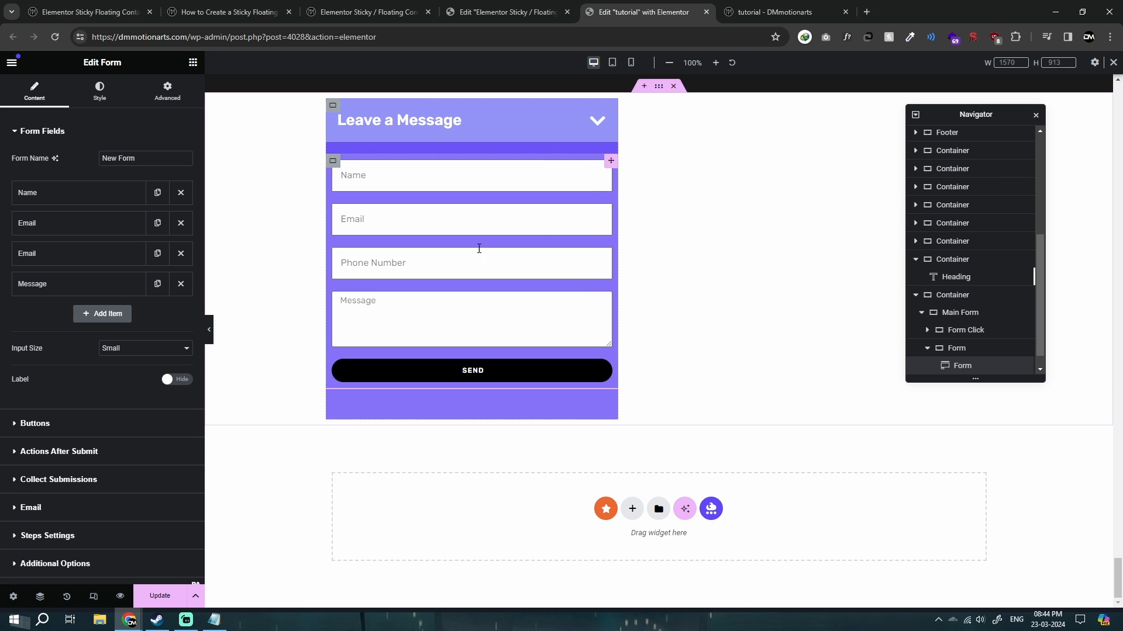
click(156, 595)
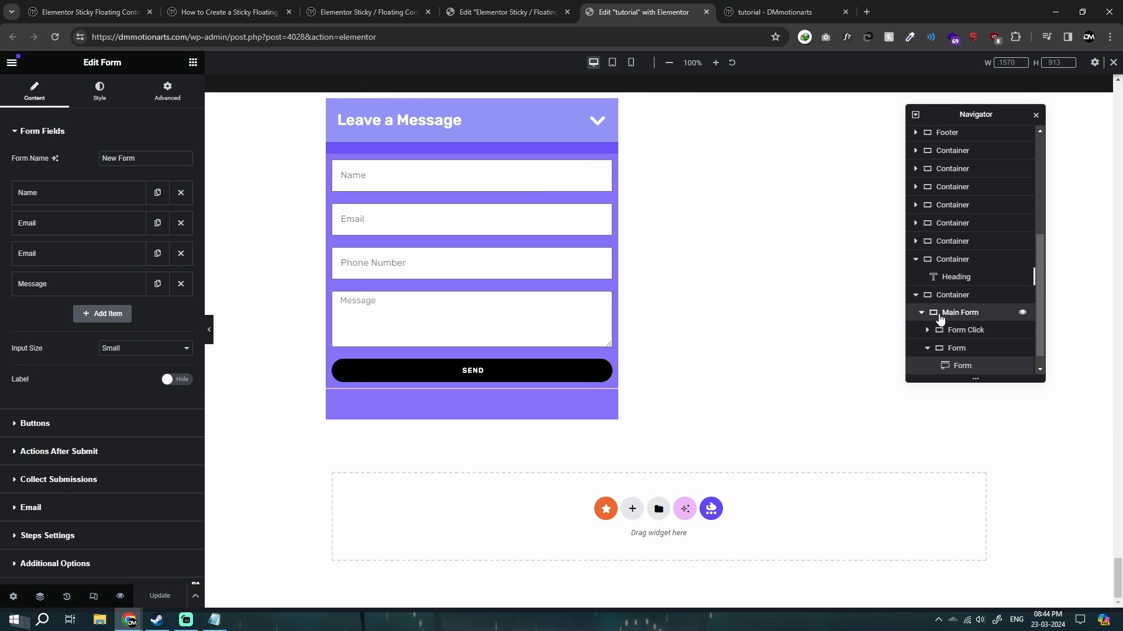
Try a wider Main Form container of about 793 px and return its width to 500 px.
click(940, 315)
click(33, 91)
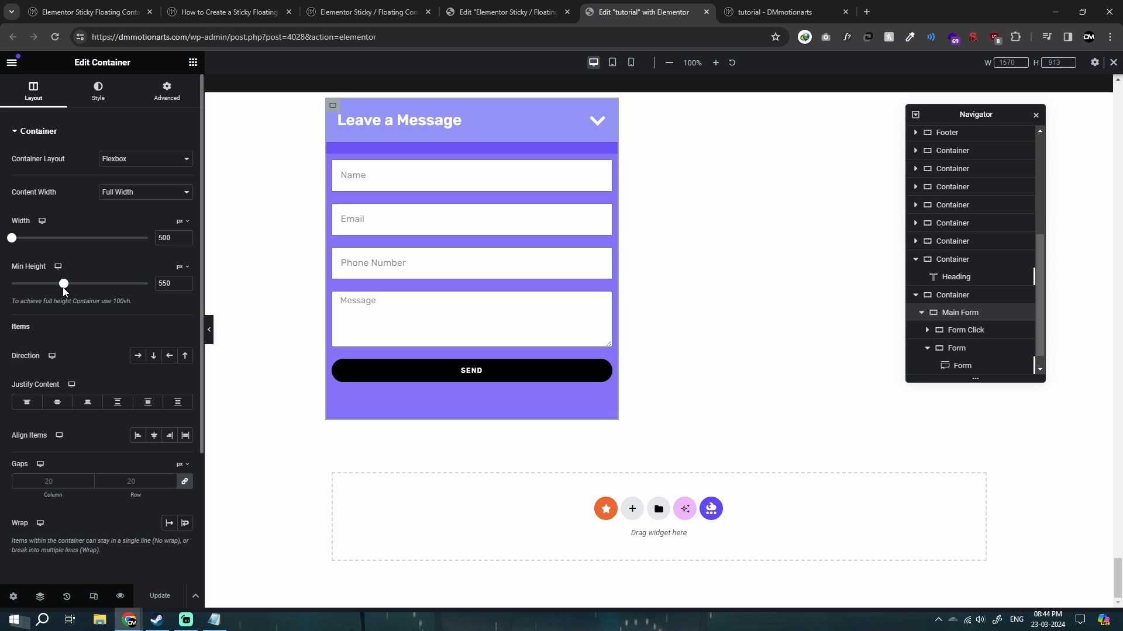
drag(15, 245, 51, 240)
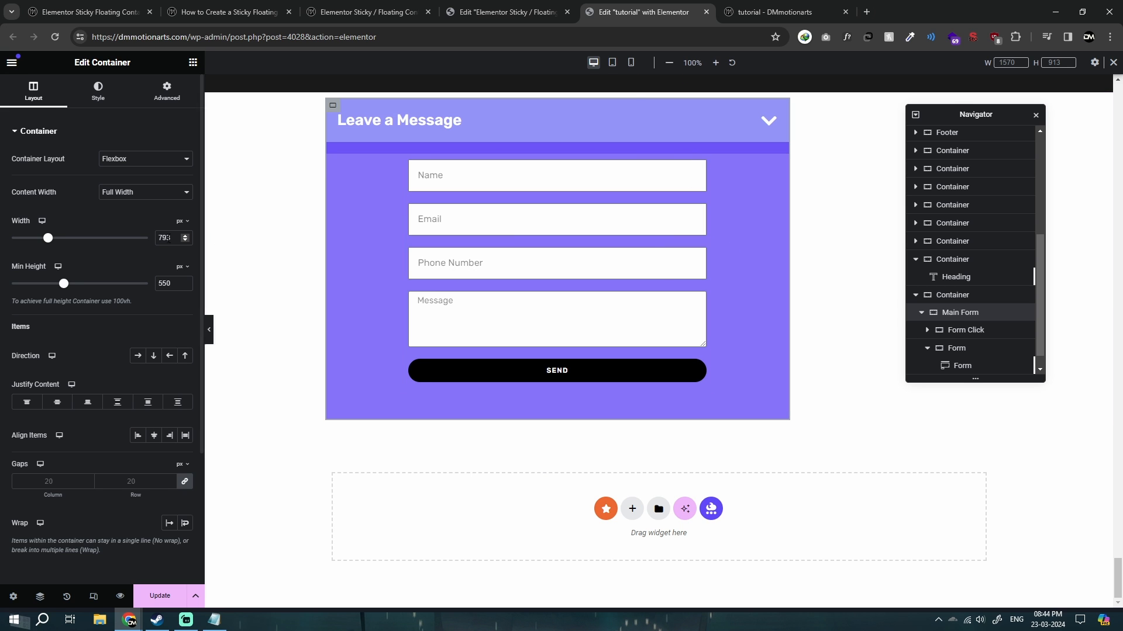
double_click(164, 238)
text(500)
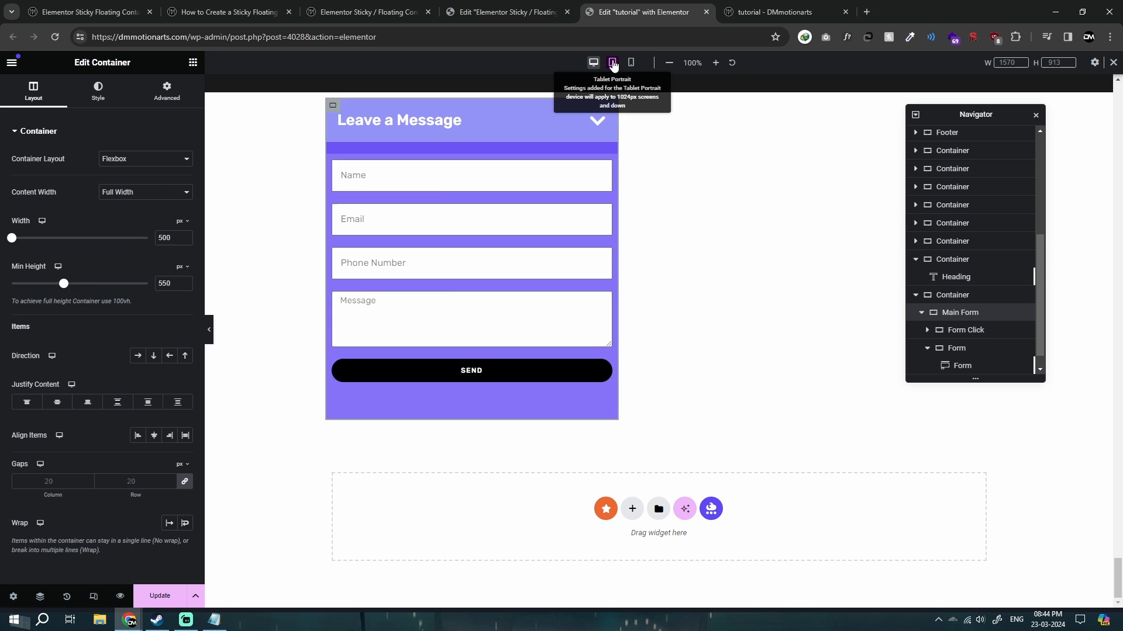
Set the Main Form container's width to 100% for the tablet portrait layout.
click(613, 63)
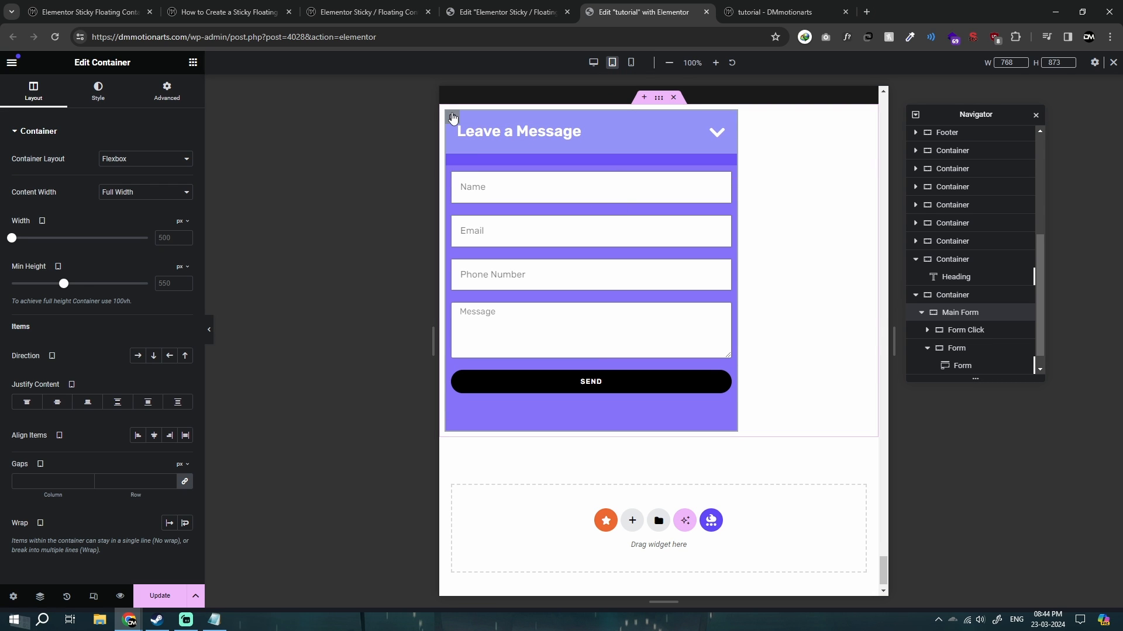
click(185, 221)
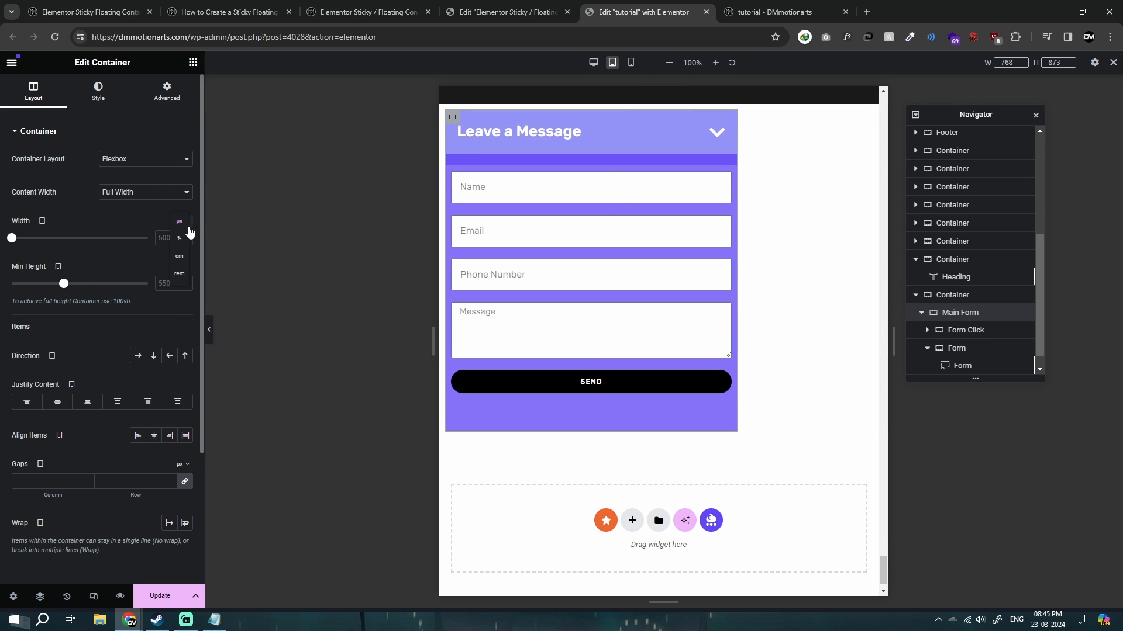
click(179, 238)
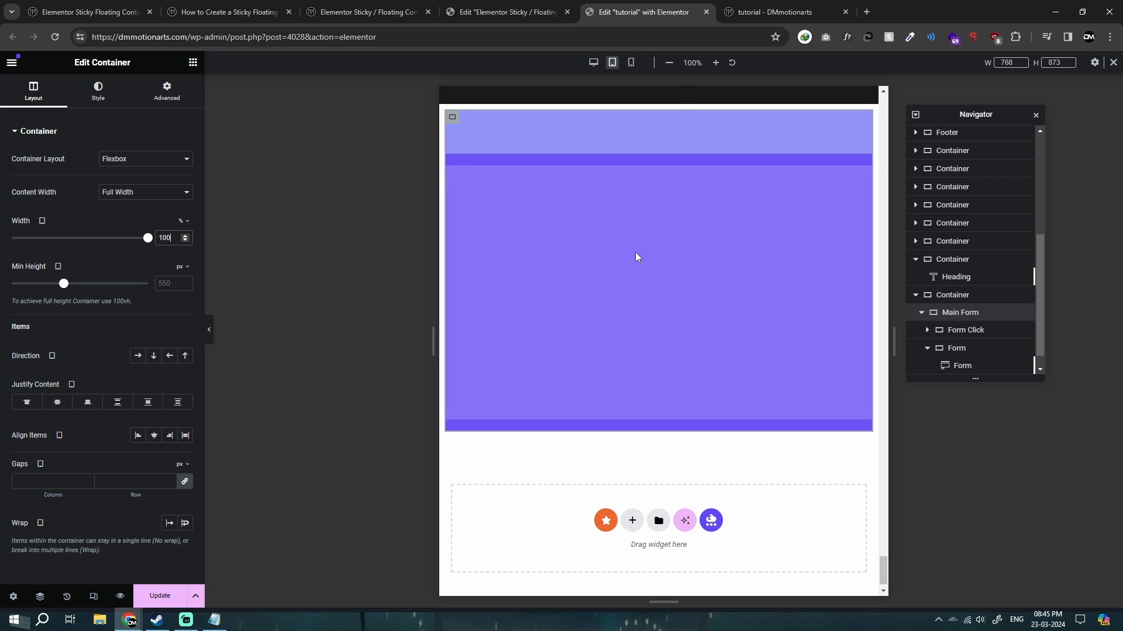
scroll(608, 290, up, 1)
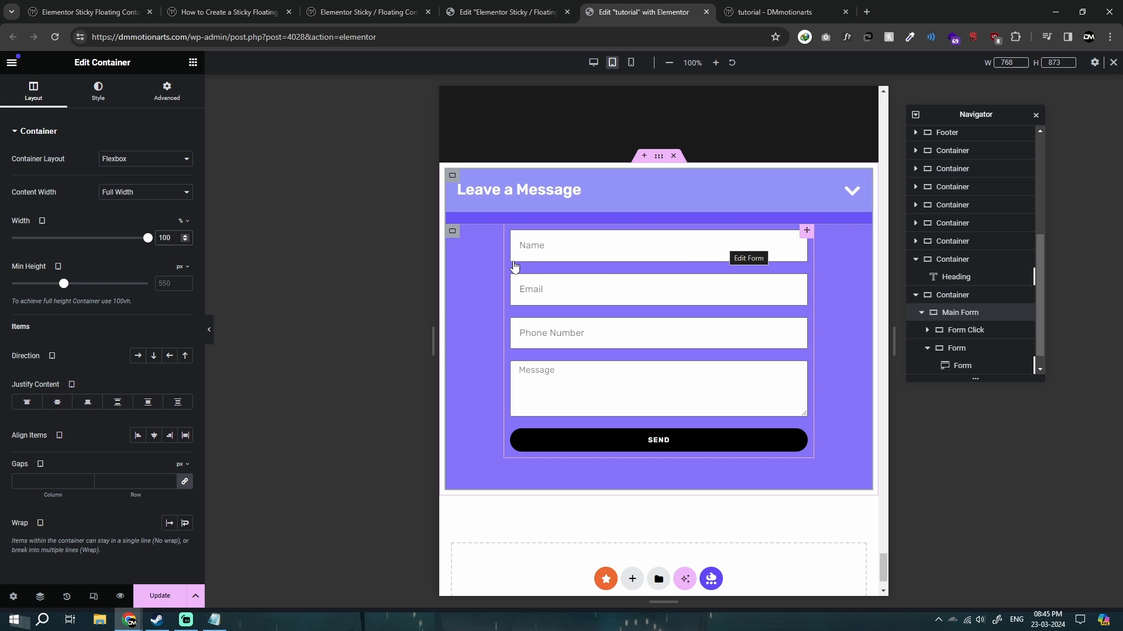
Give the Form widget a custom width of 100% in the tablet layout.
click(164, 93)
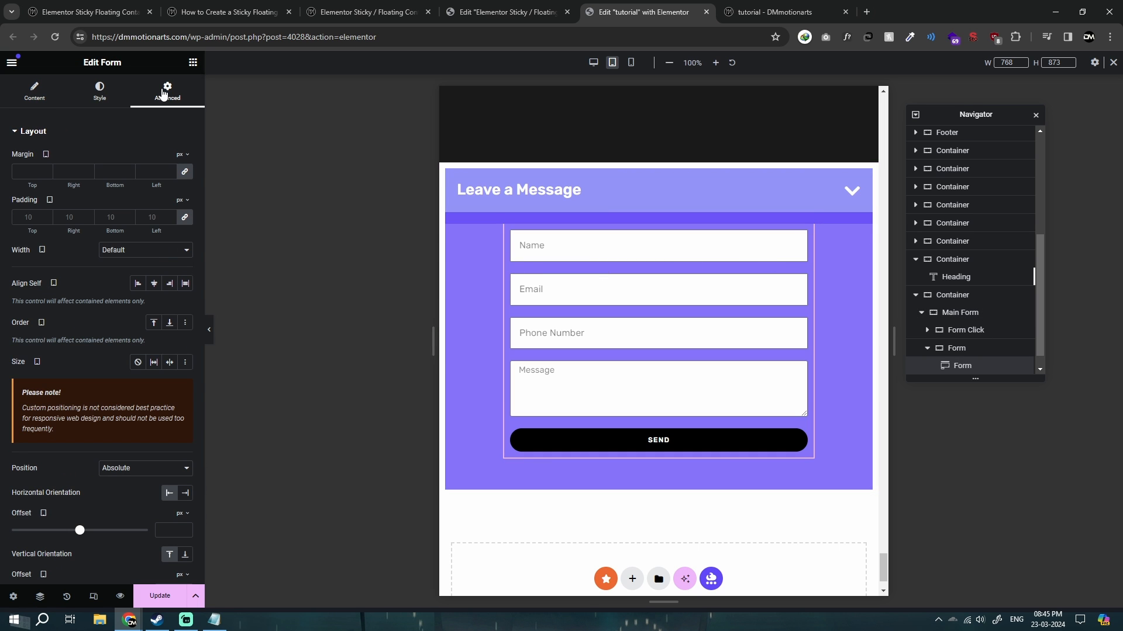
click(152, 251)
click(124, 274)
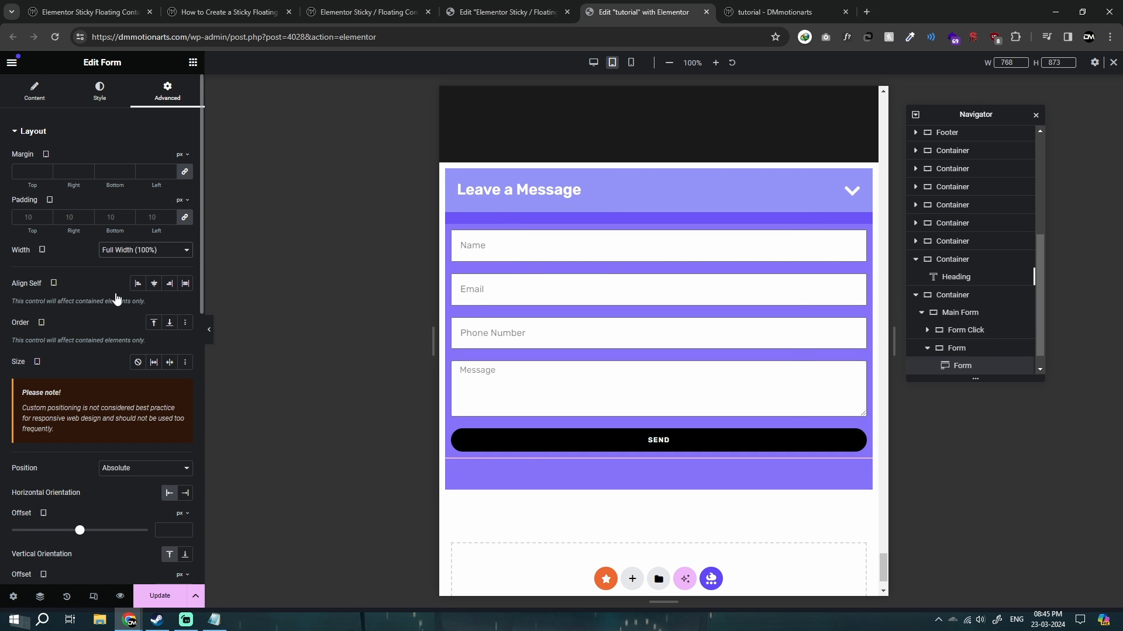
click(124, 254)
click(121, 291)
click(171, 287)
text(1)
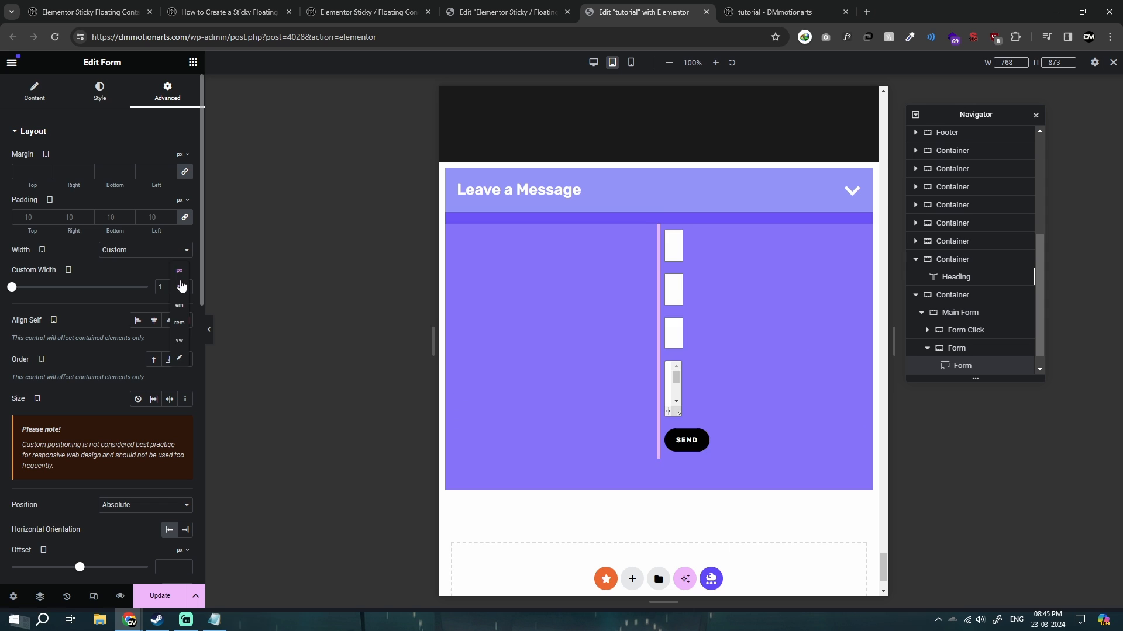
click(182, 286)
click(170, 287)
text(100)
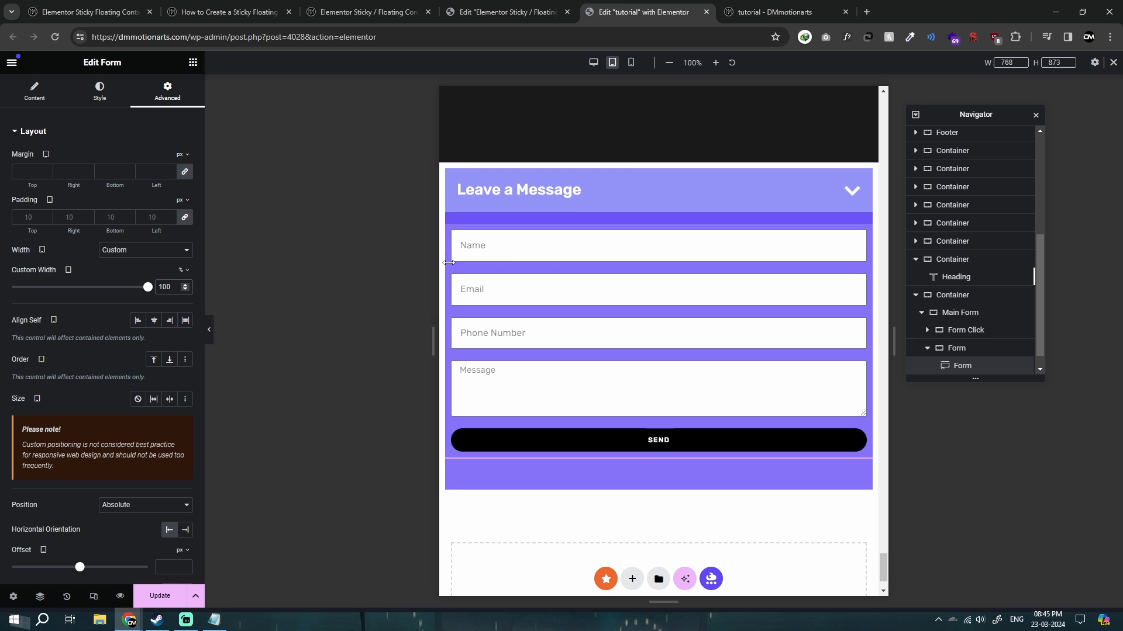
Try a padding of 0 on the outer container in the tablet layout and clear it again.
click(658, 159)
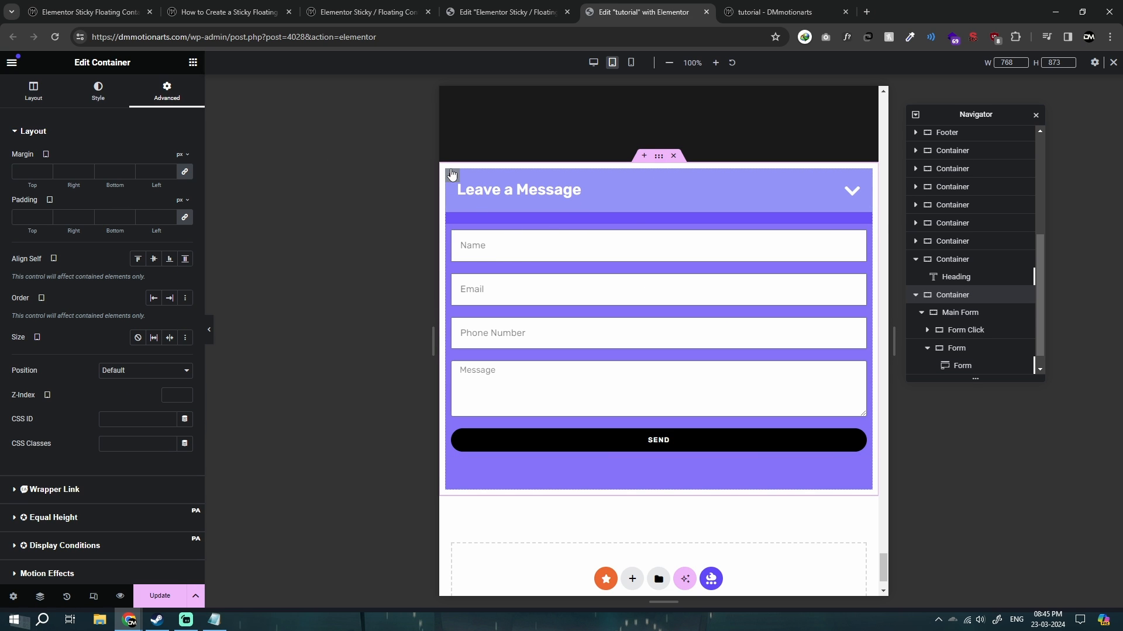
click(152, 218)
text(0)
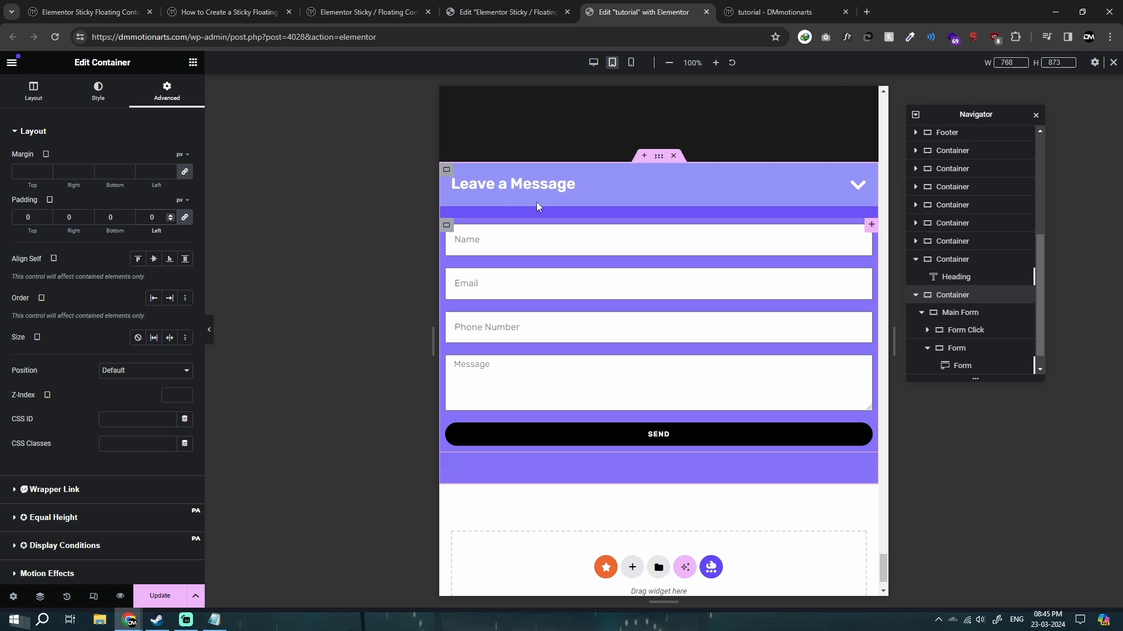
key(BackSpace)
text(0)
key(BackSpace)
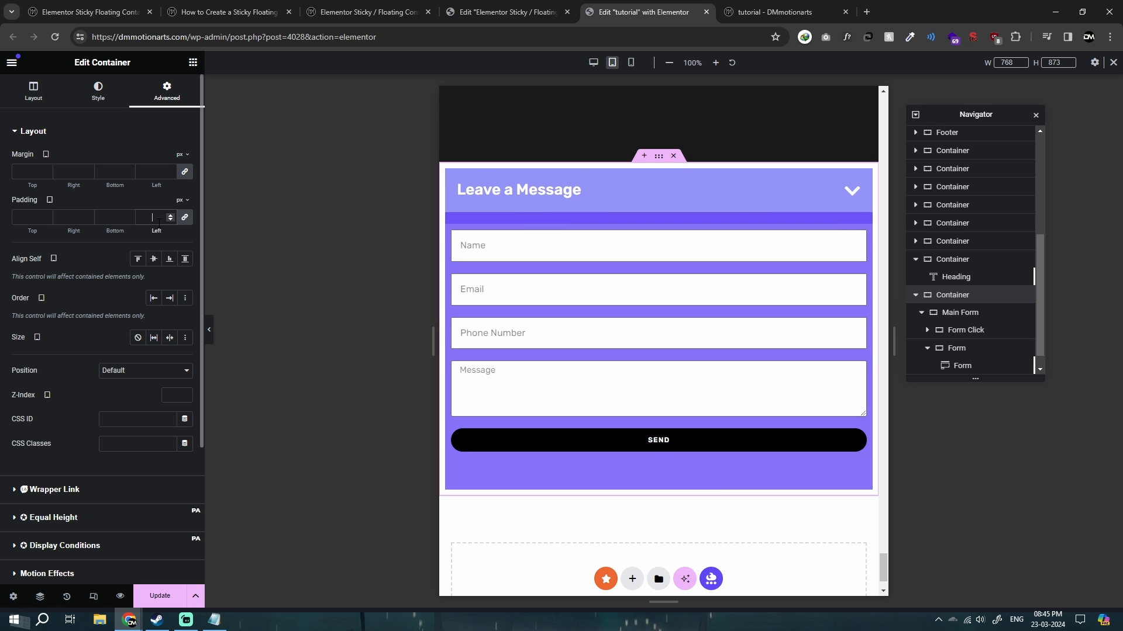
text(0)
key(BackSpace)
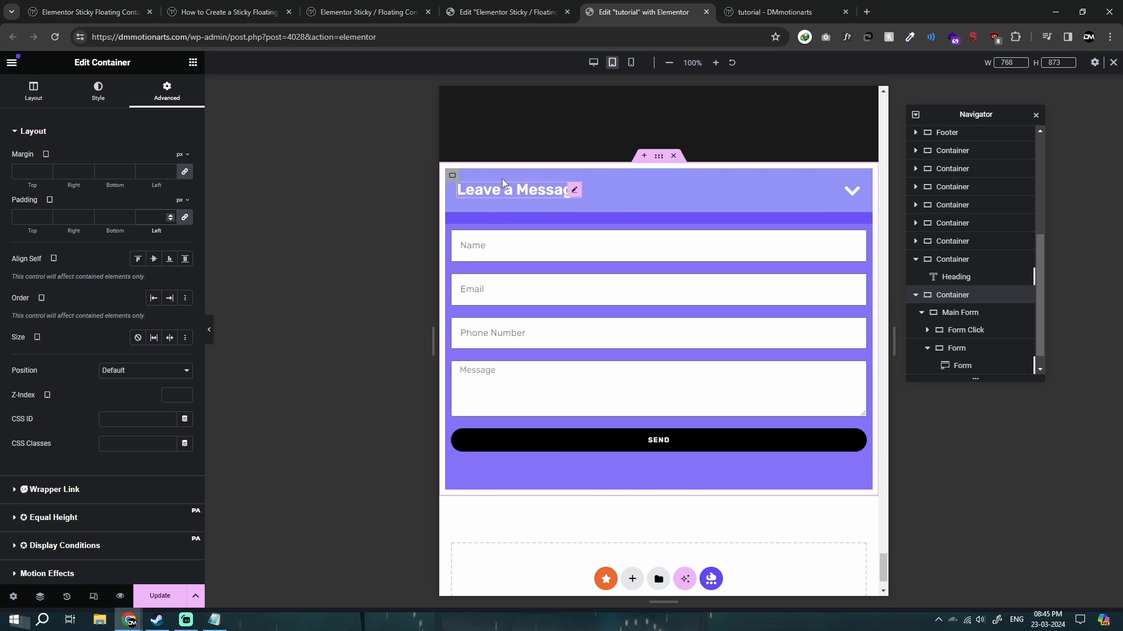
Return to the desktop layout and compare the Main Form container's CSS class with the custom code in Notepad.
click(595, 62)
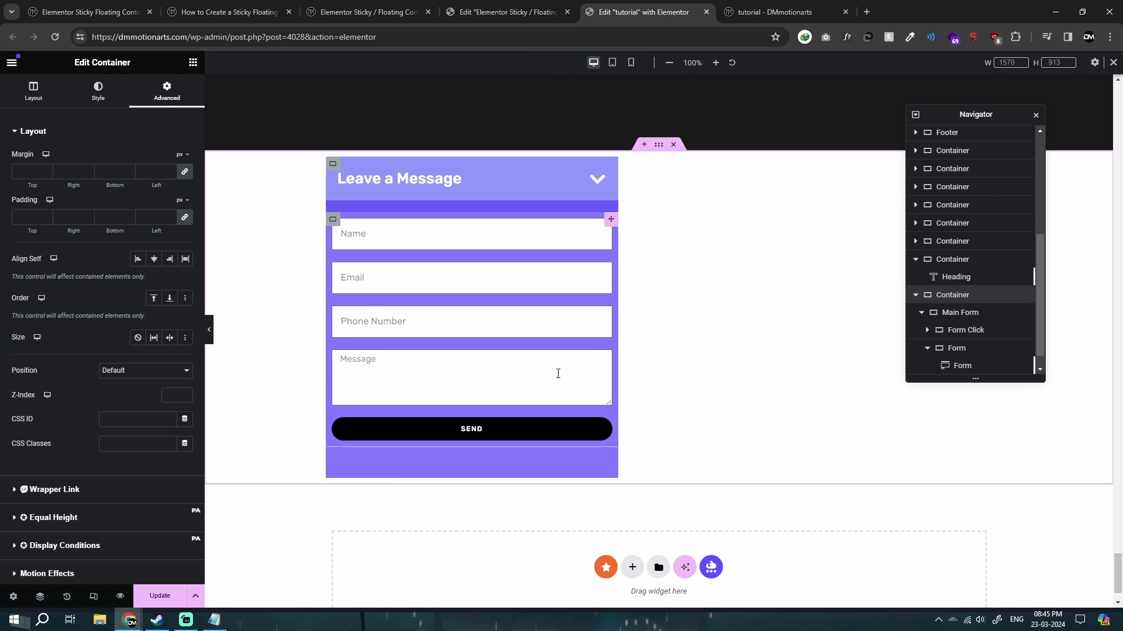
click(214, 620)
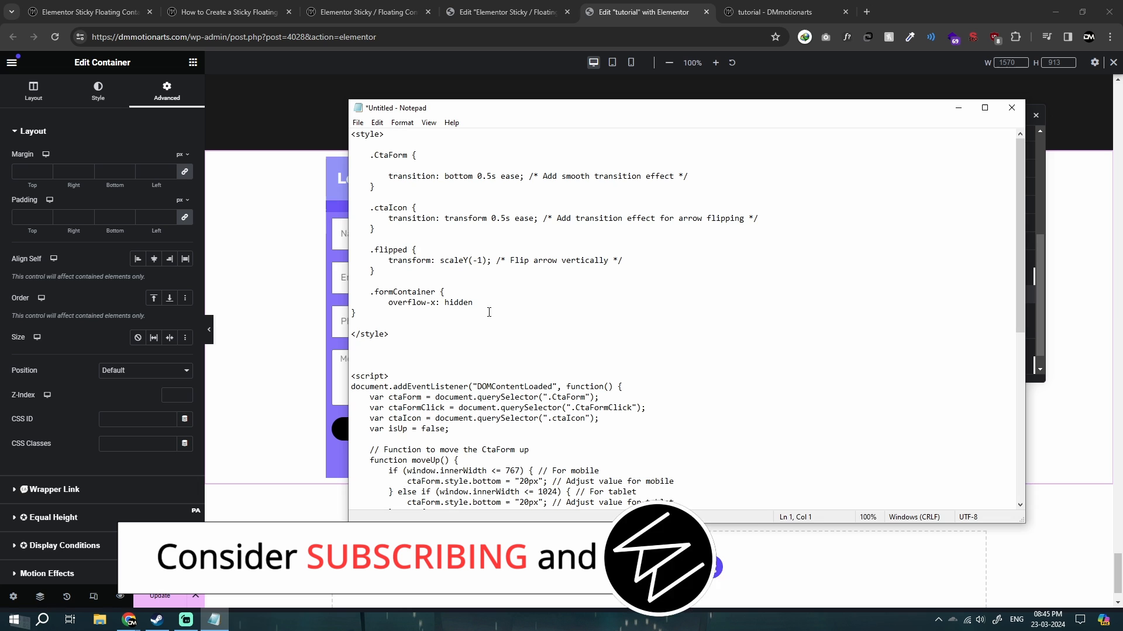
key(alt+Tab)
key(alt+Tab)
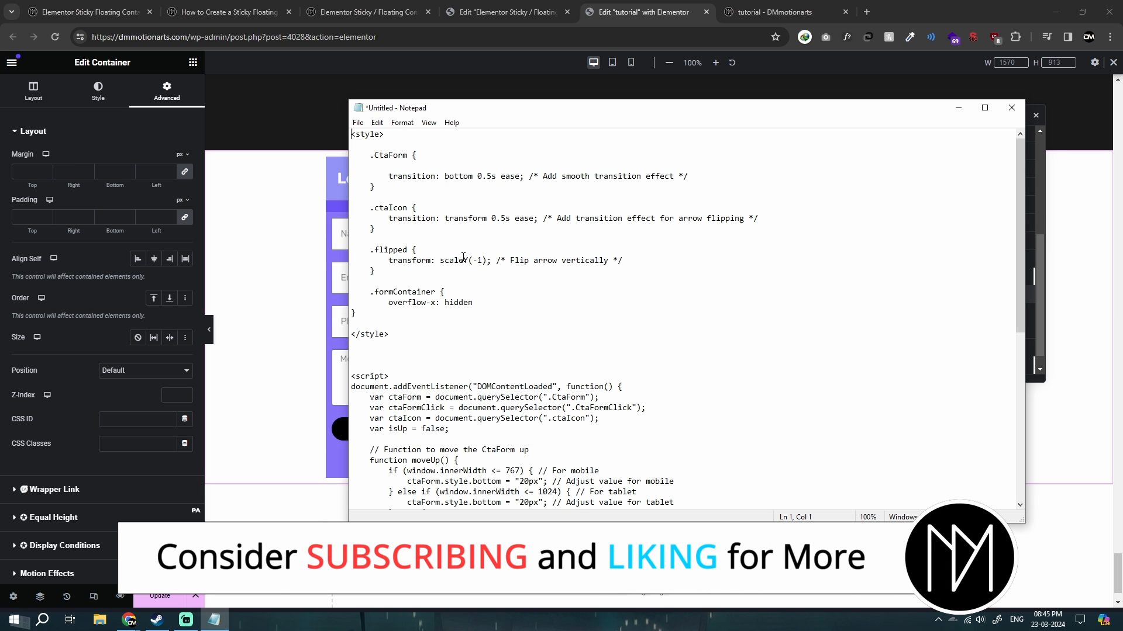
drag(499, 107, 548, 341)
click(959, 312)
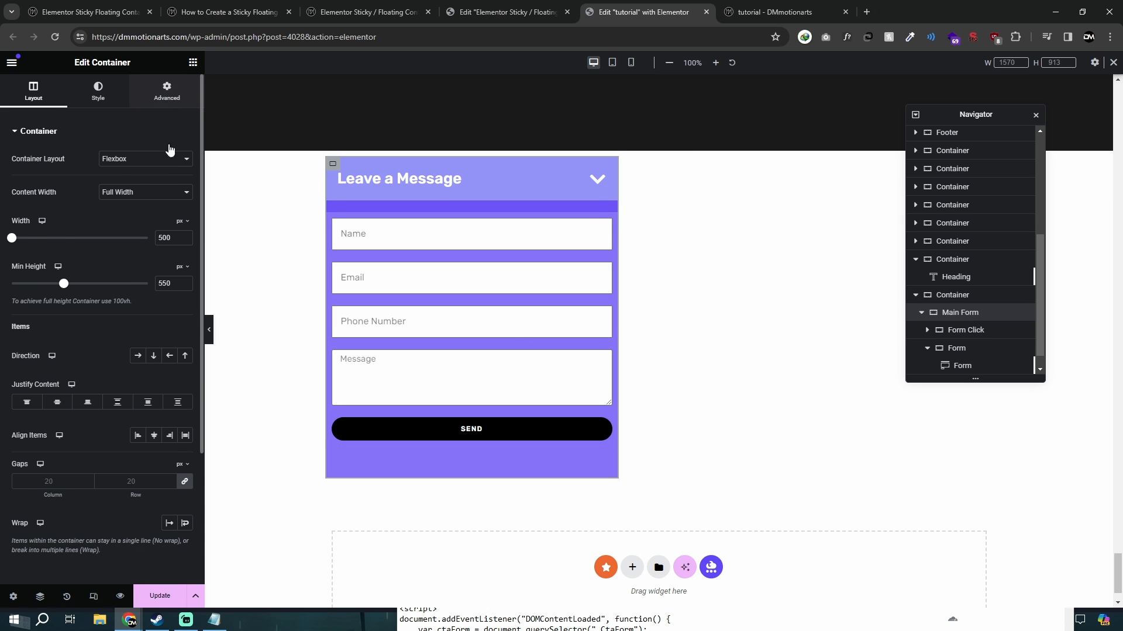
click(167, 91)
double_click(116, 443)
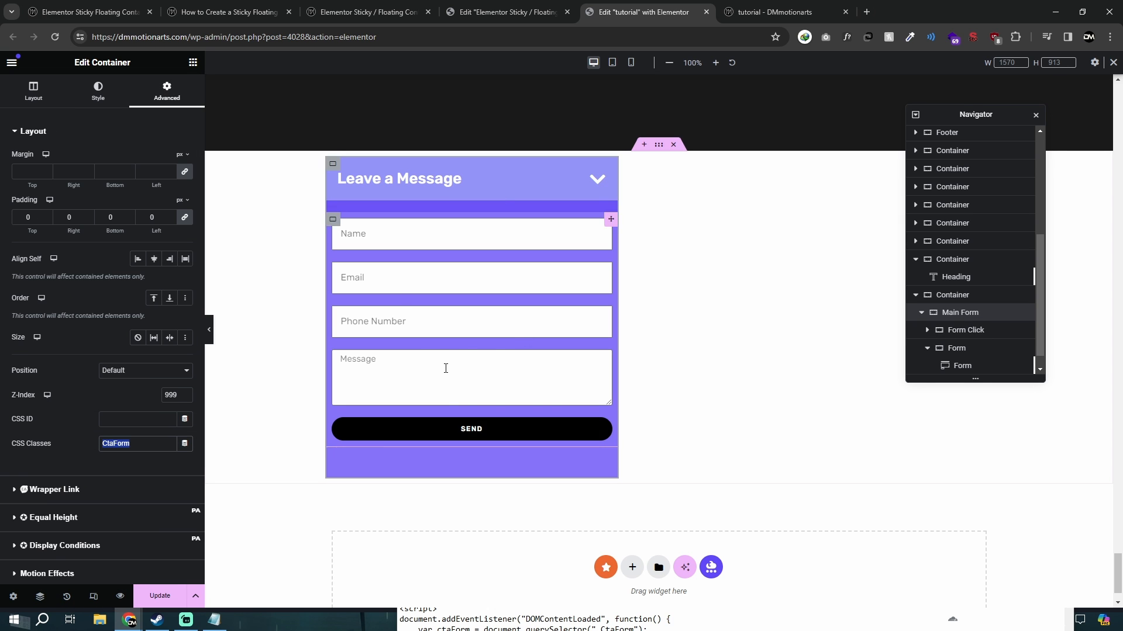
In the Notepad code, set the .CtaForm bottom transition duration to 0.3s.
key(alt+Tab)
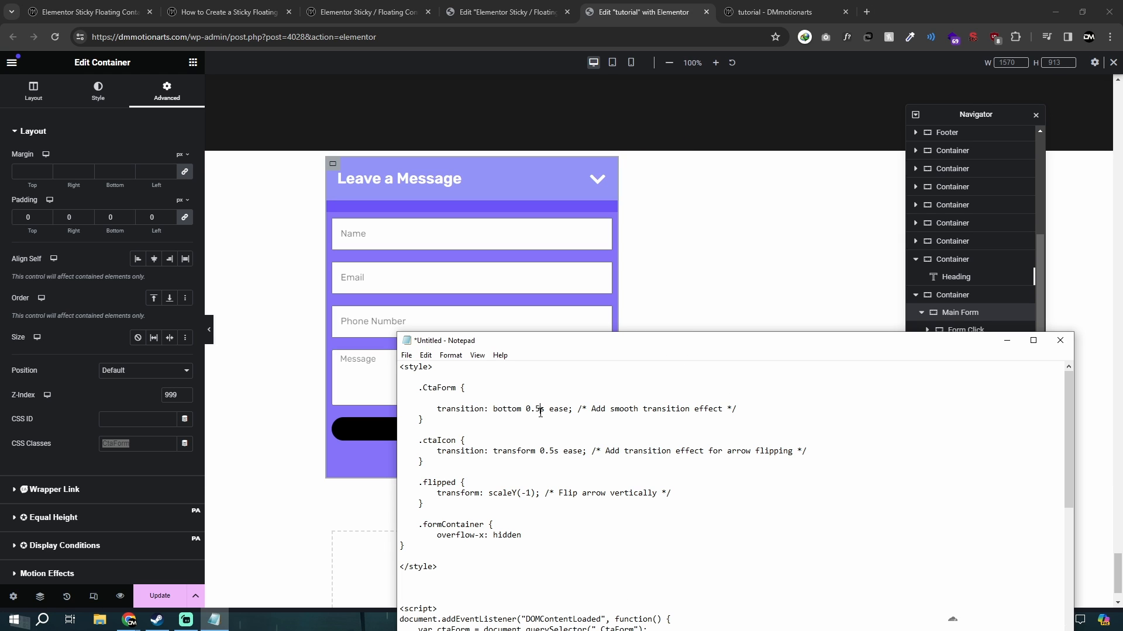
text(1)
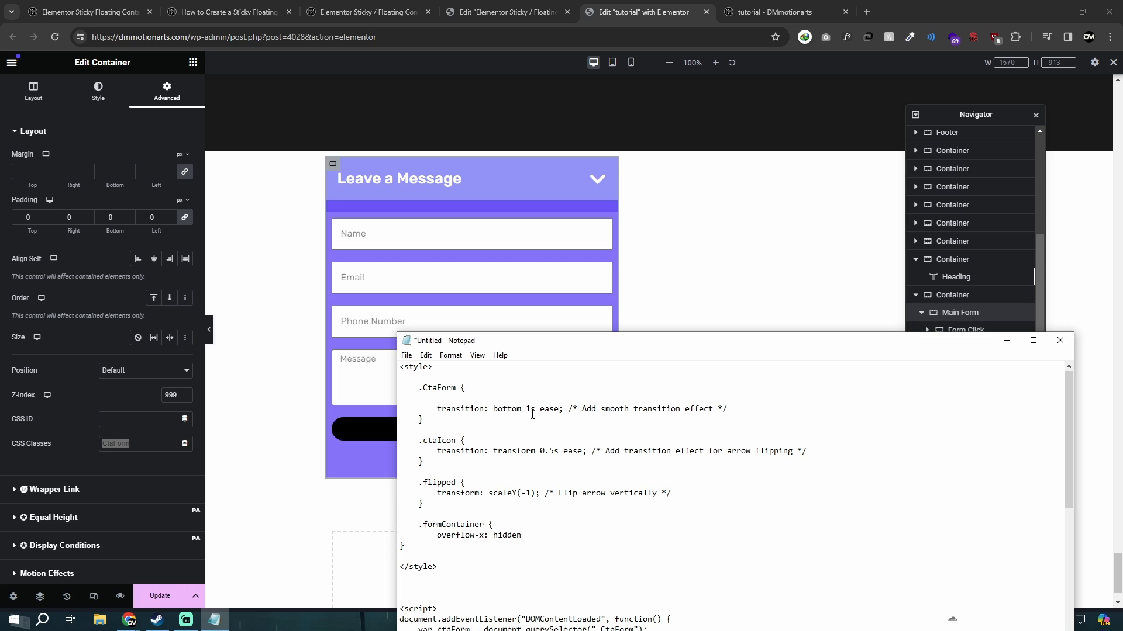
text(.3)
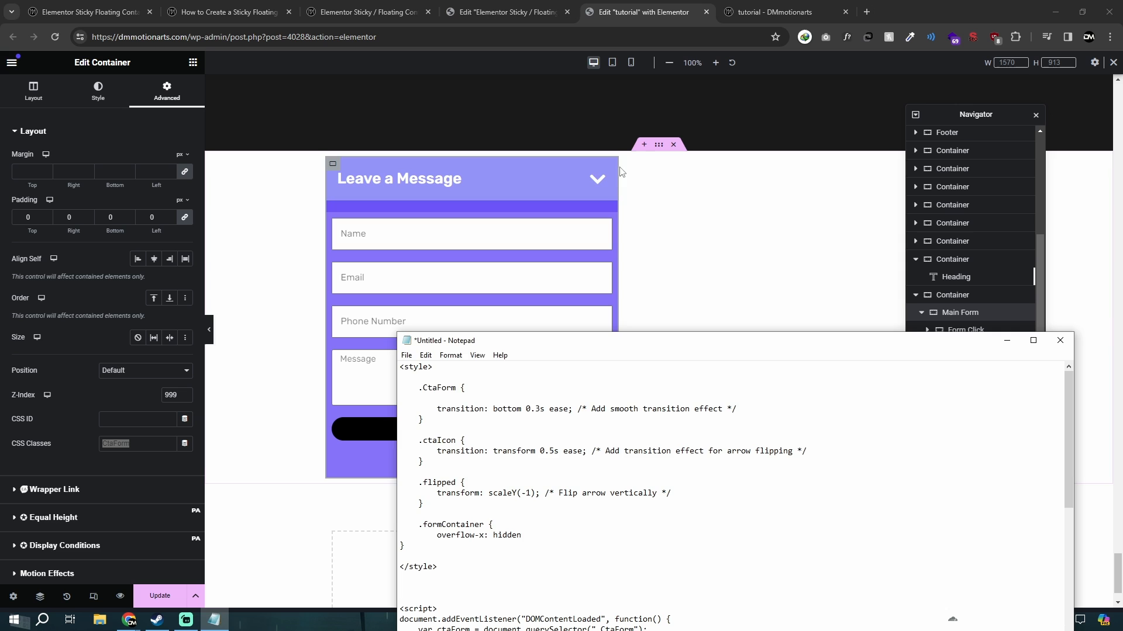
Open the live tutorial page and collapse the floating Leave a Message form to check its transition.
click(577, 176)
click(767, 8)
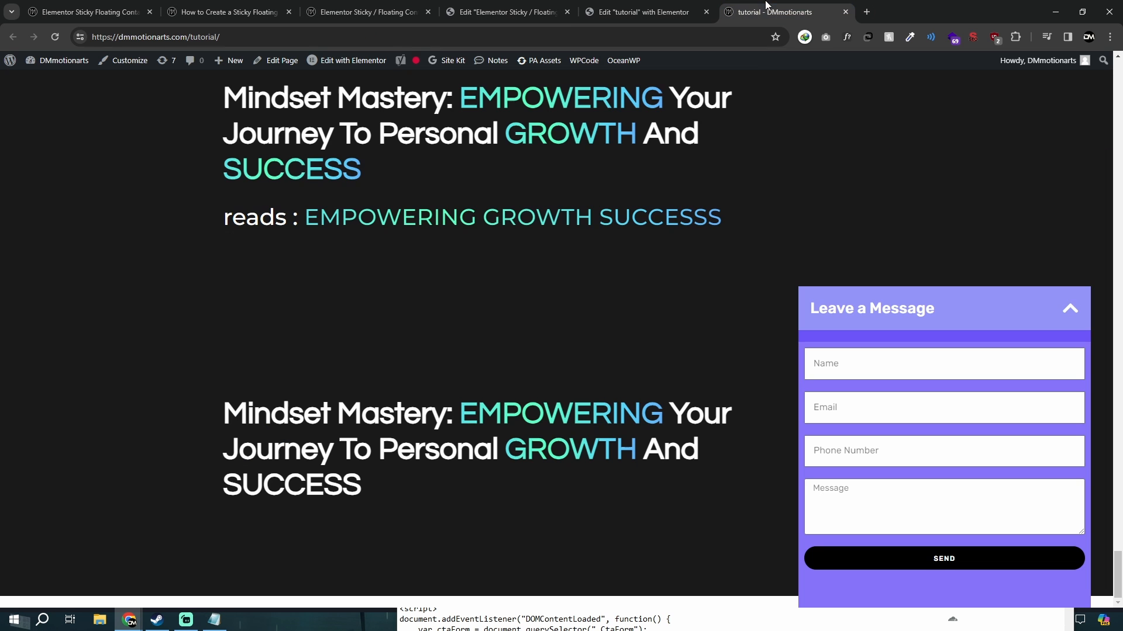
click(988, 310)
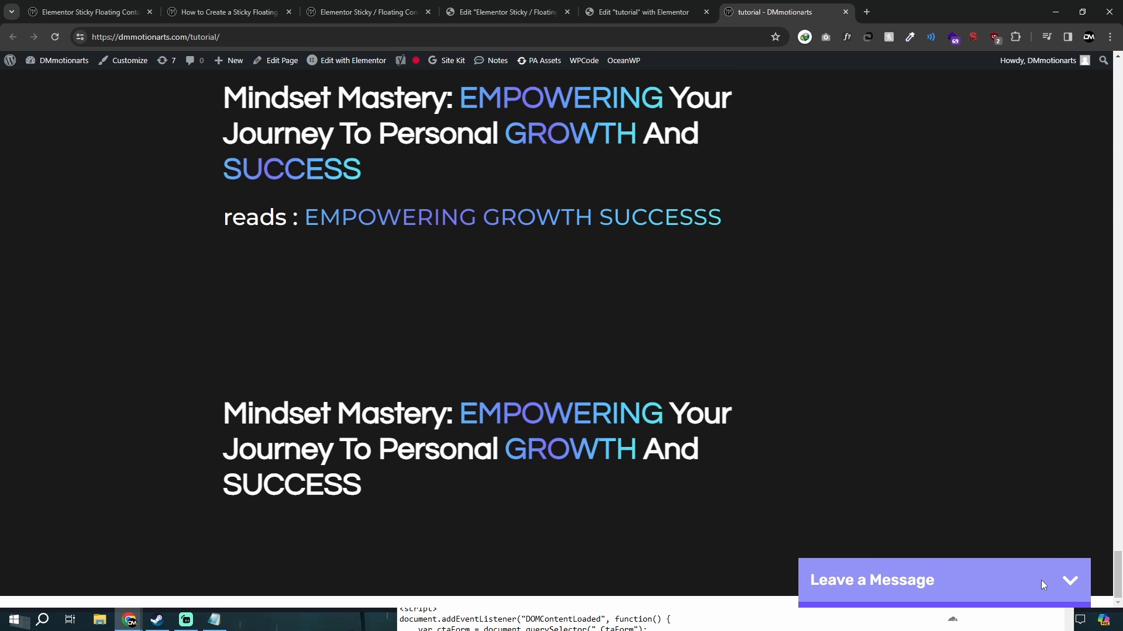
Toggle the floating Leave a Message form on the live page with the Notepad code open beside it to check its motion.
click(1041, 580)
click(214, 620)
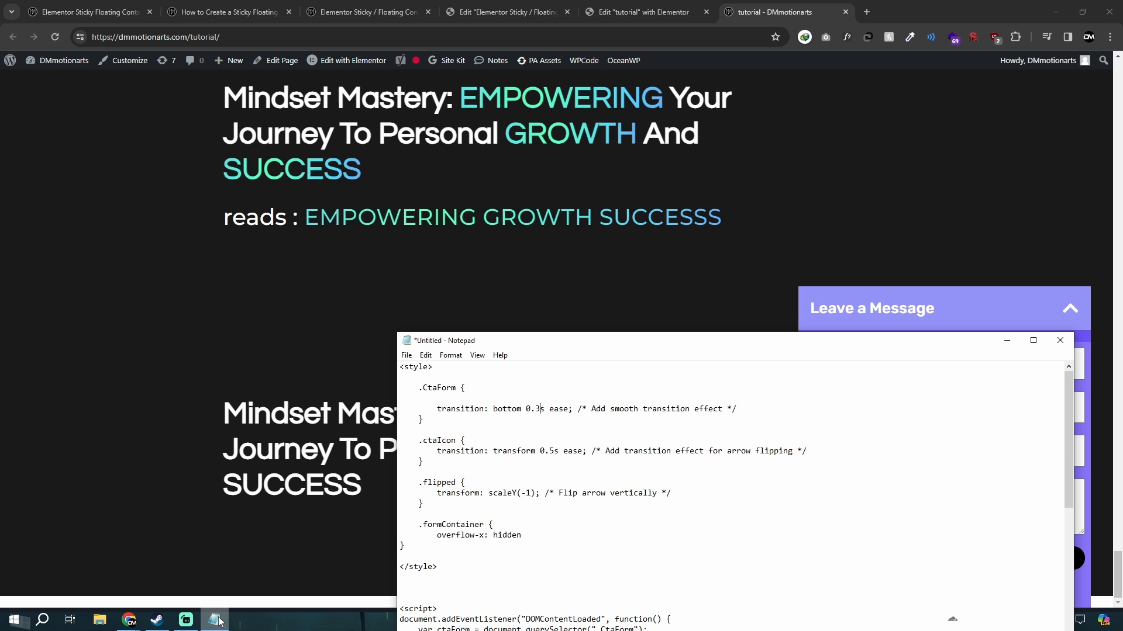
drag(528, 328, 459, 170)
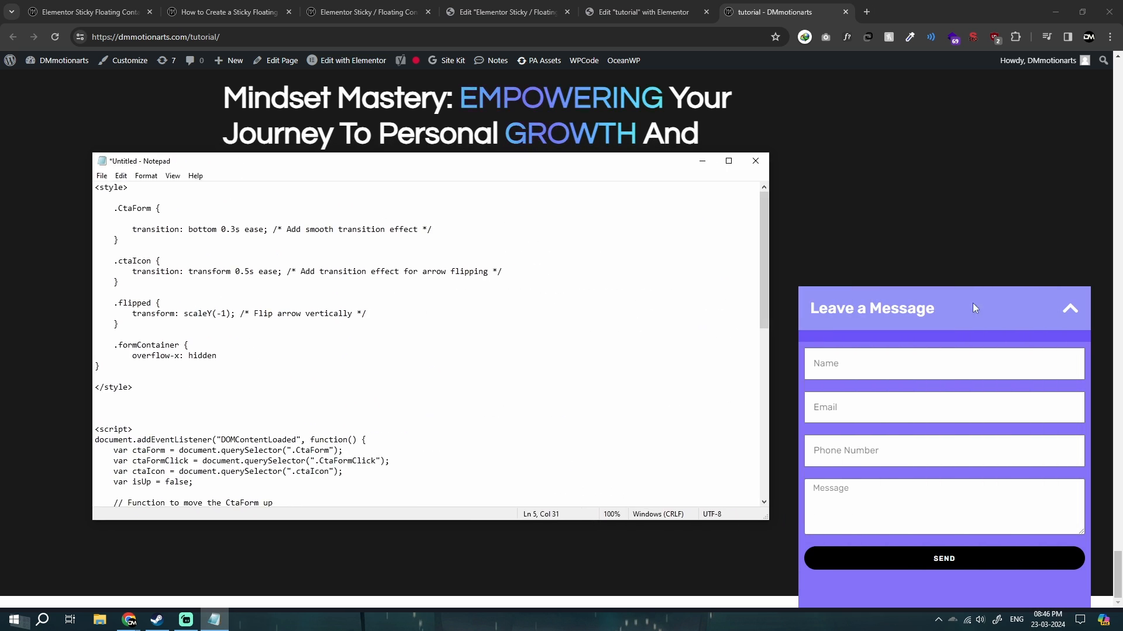
click(1059, 307)
click(994, 569)
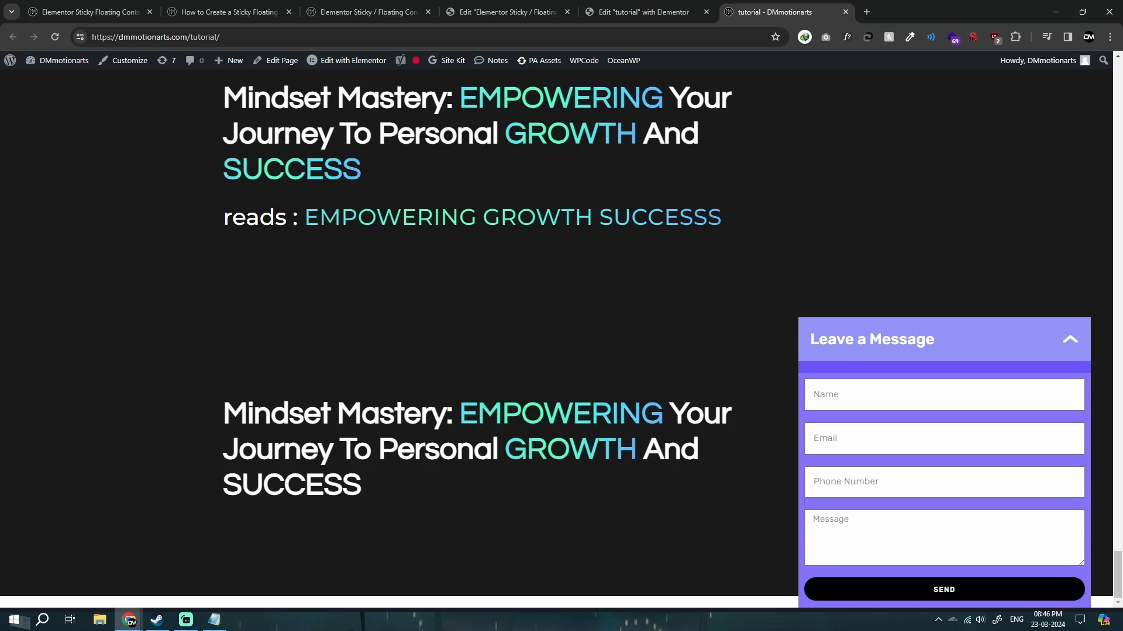
In the Notepad code, replace the transform declaration of the .flipped rule with rotate:180deg.
click(215, 621)
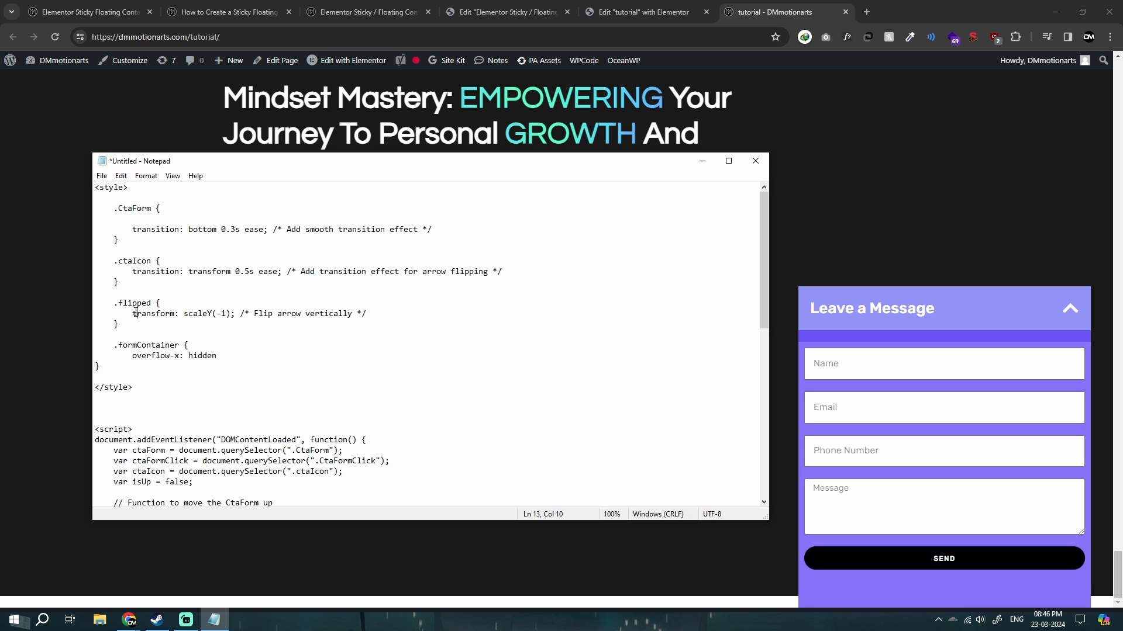
drag(128, 314, 237, 309)
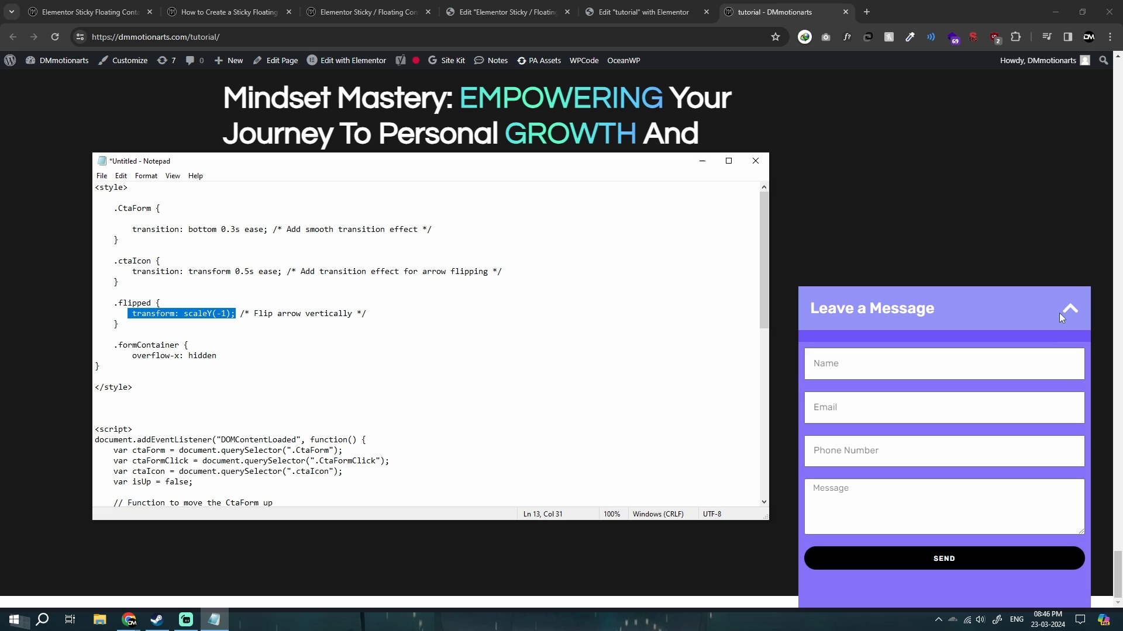
click(152, 304)
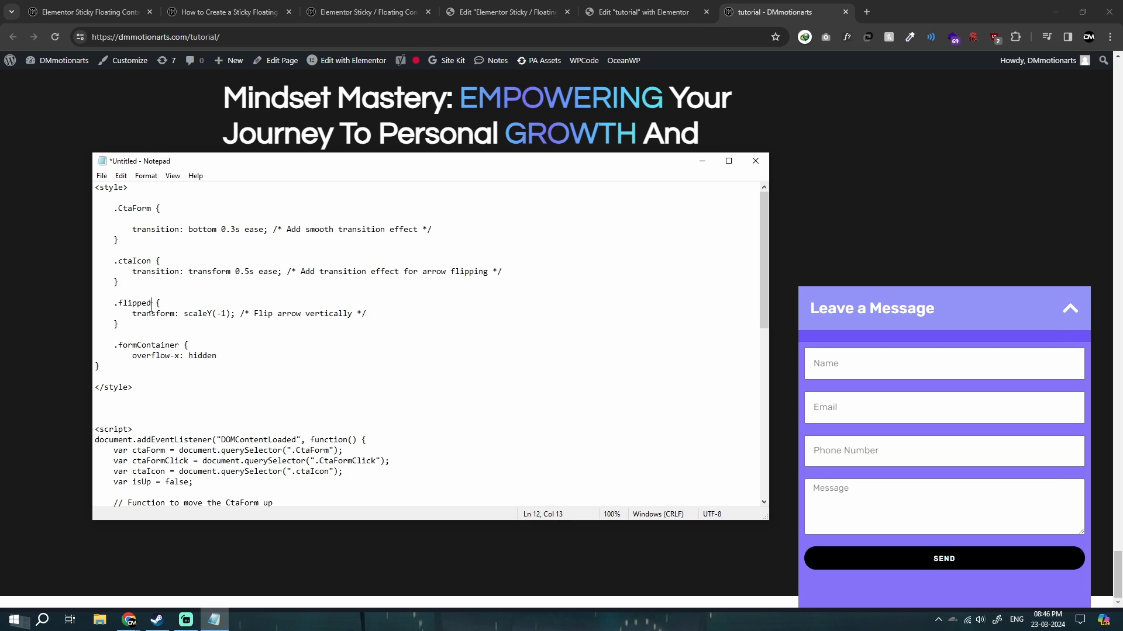
drag(142, 315, 232, 318)
text(rotate)
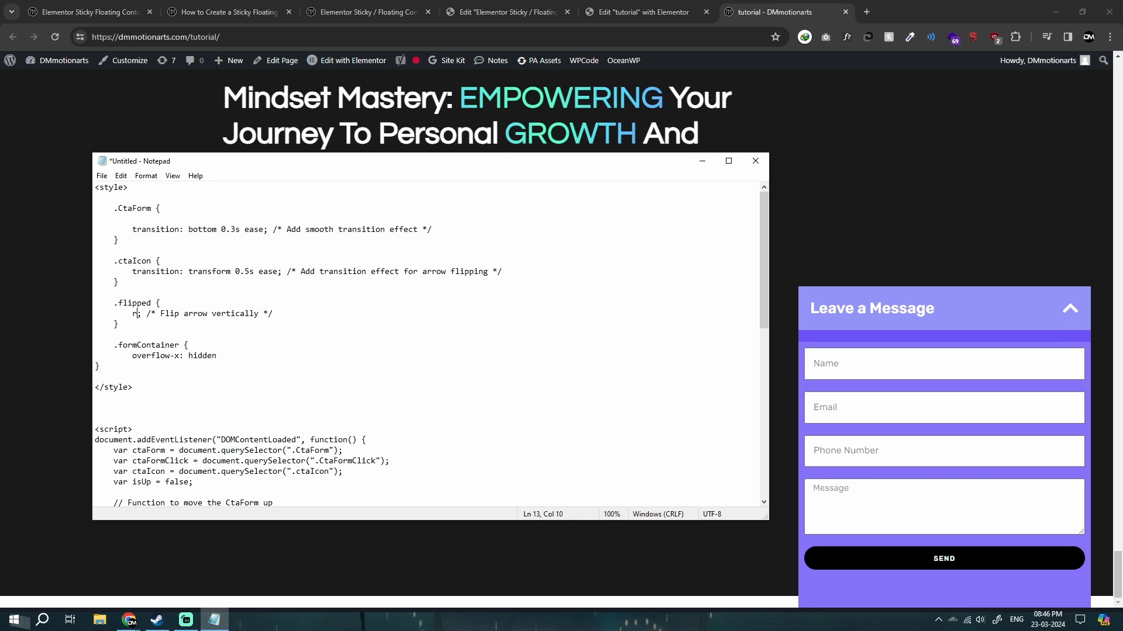
text(:180d)
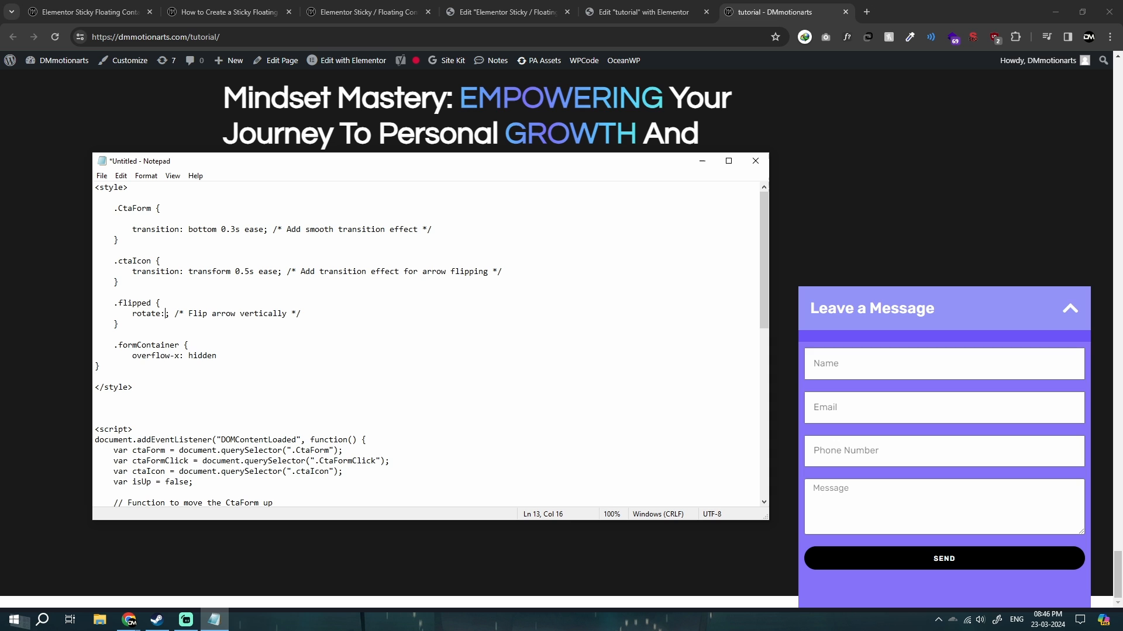
text(eg)
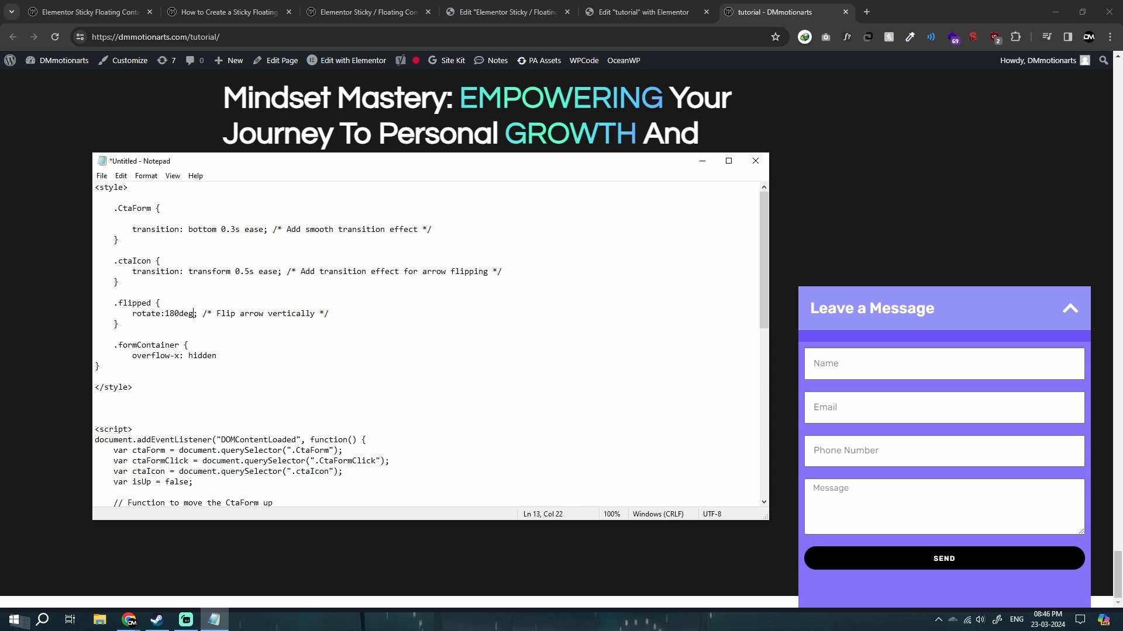
Review the whole custom code and examine the transform transition in the .ctaIcon rule.
key(ctrl+a)
scroll(227, 314, up, 10)
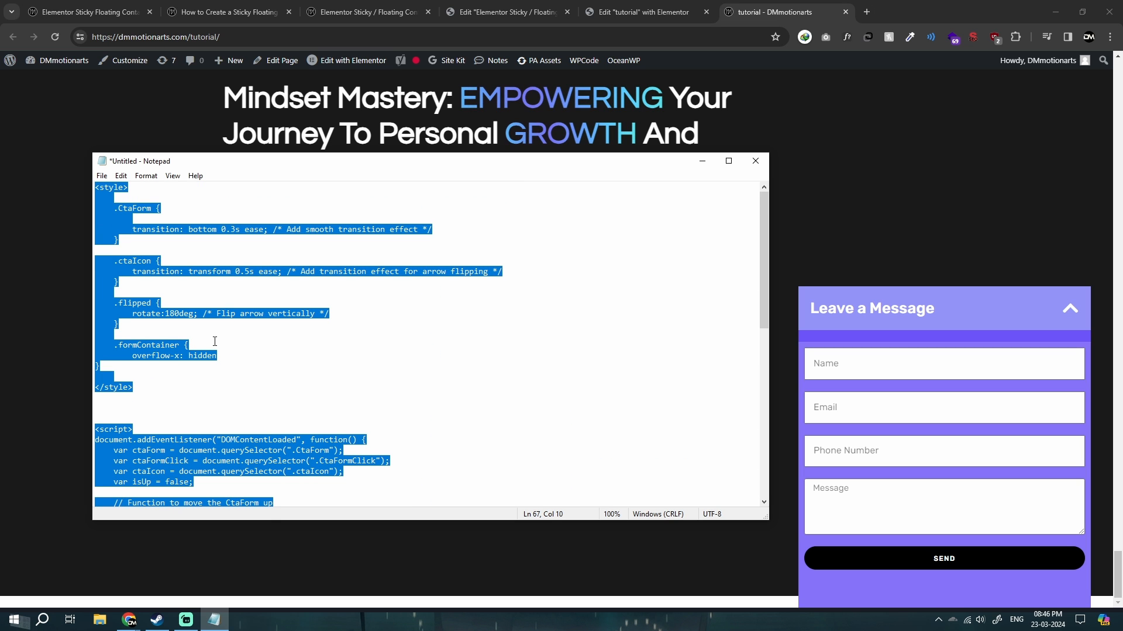
click(433, 317)
drag(132, 271, 254, 273)
click(228, 335)
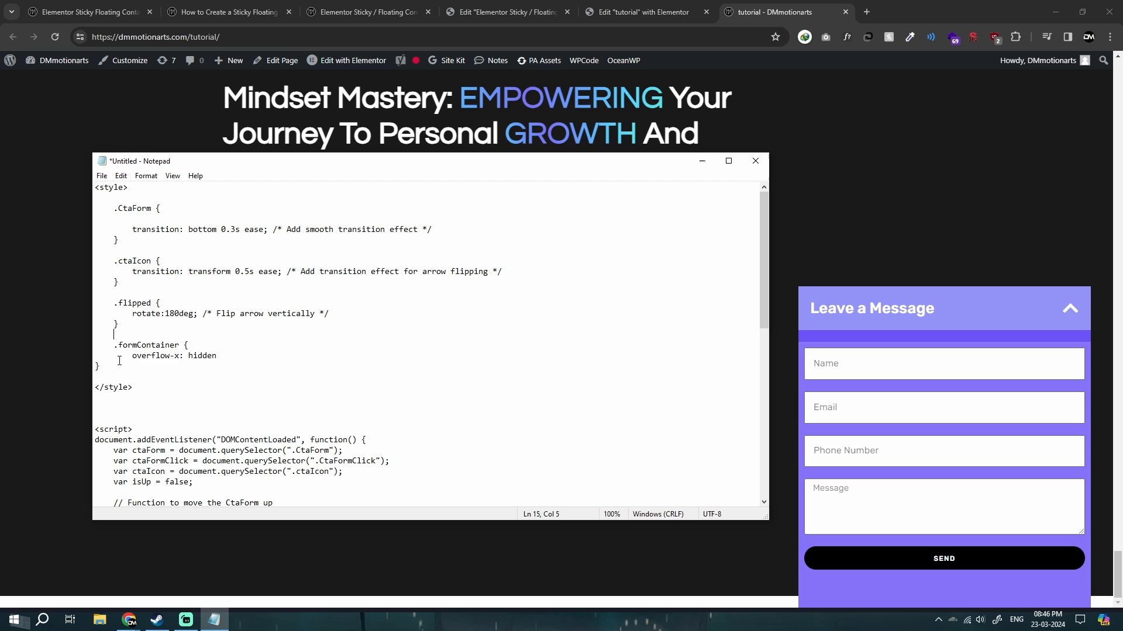
Examine the .formContainer overflow-x rule in the code against the form's layout in the Elementor editor.
drag(114, 335, 250, 360)
click(602, 5)
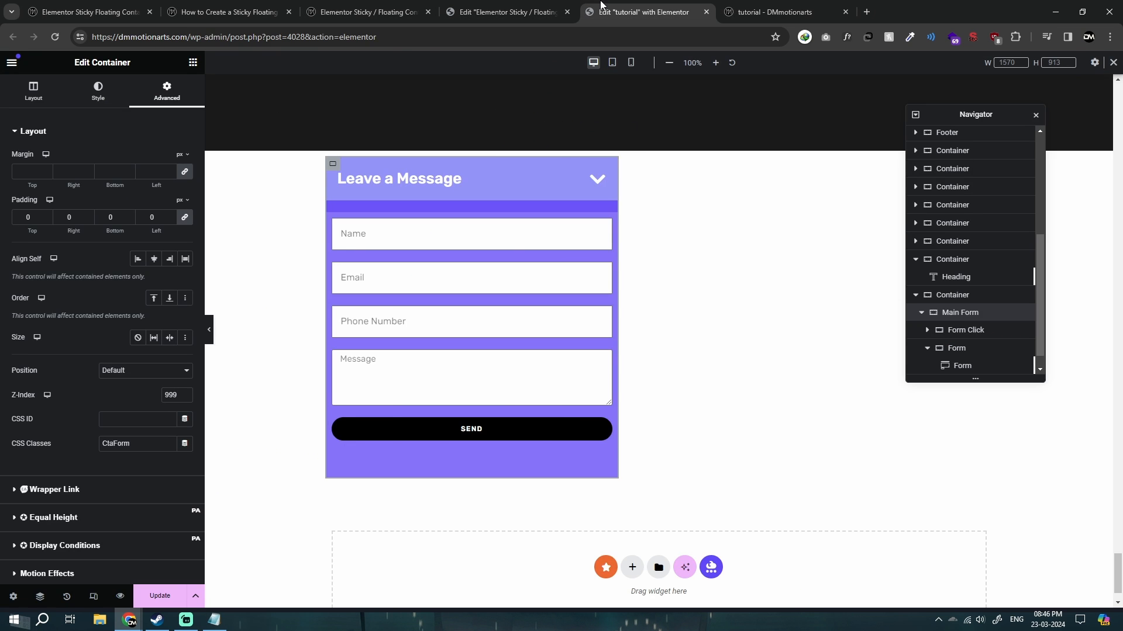
click(754, 12)
click(620, 12)
scroll(470, 330, down, 1)
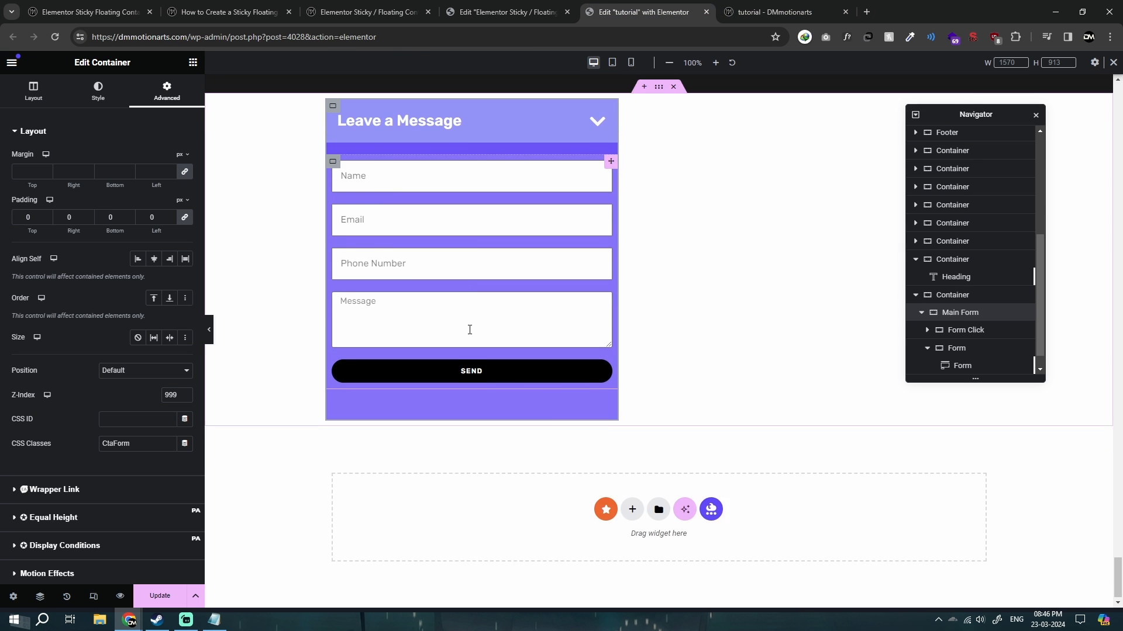
scroll(470, 330, up, 2)
key(alt+Tab)
drag(127, 371, 105, 344)
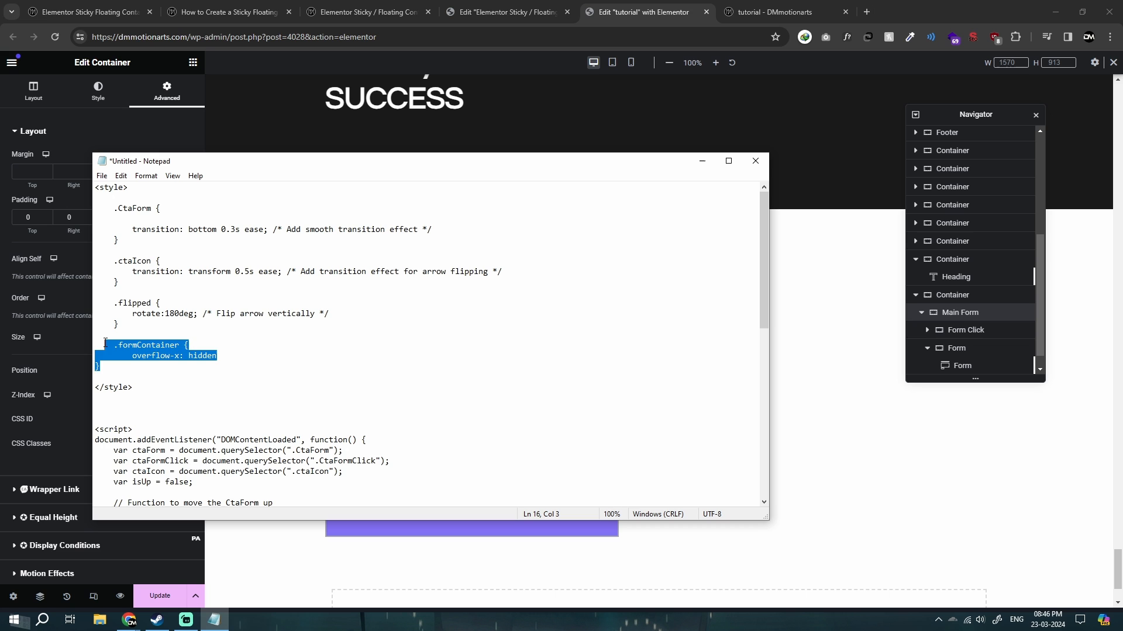
click(105, 344)
Examine the script's moveUp and moveDown values for mobile, tablet and desktop, the editor's device breakpoints, and the click toggle function.
scroll(223, 370, down, 6)
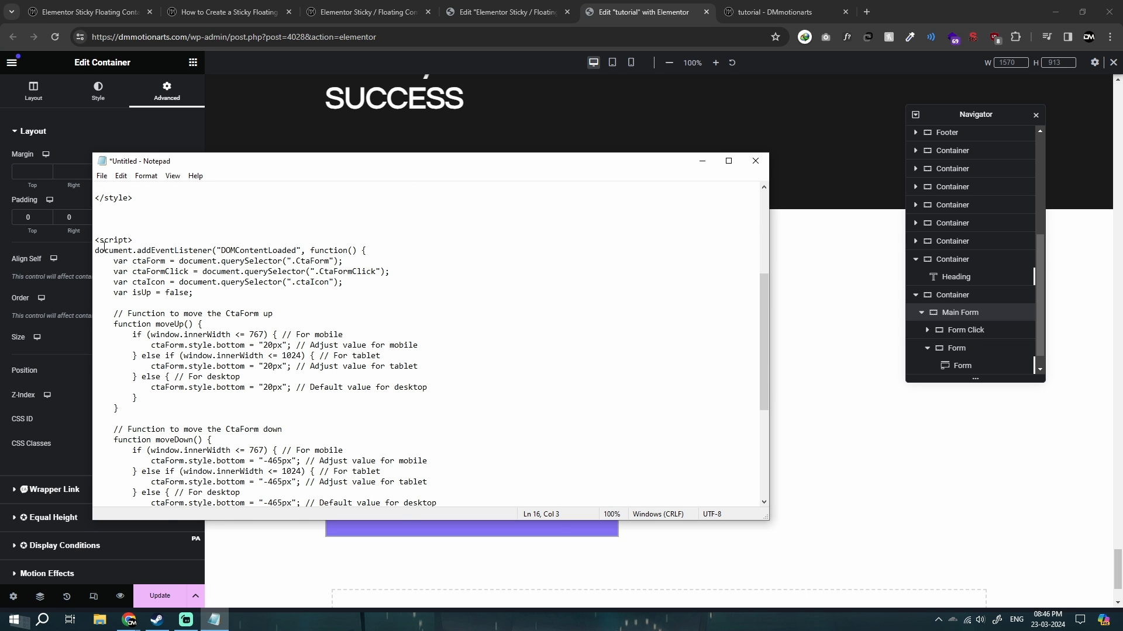
scroll(147, 299, down, 2)
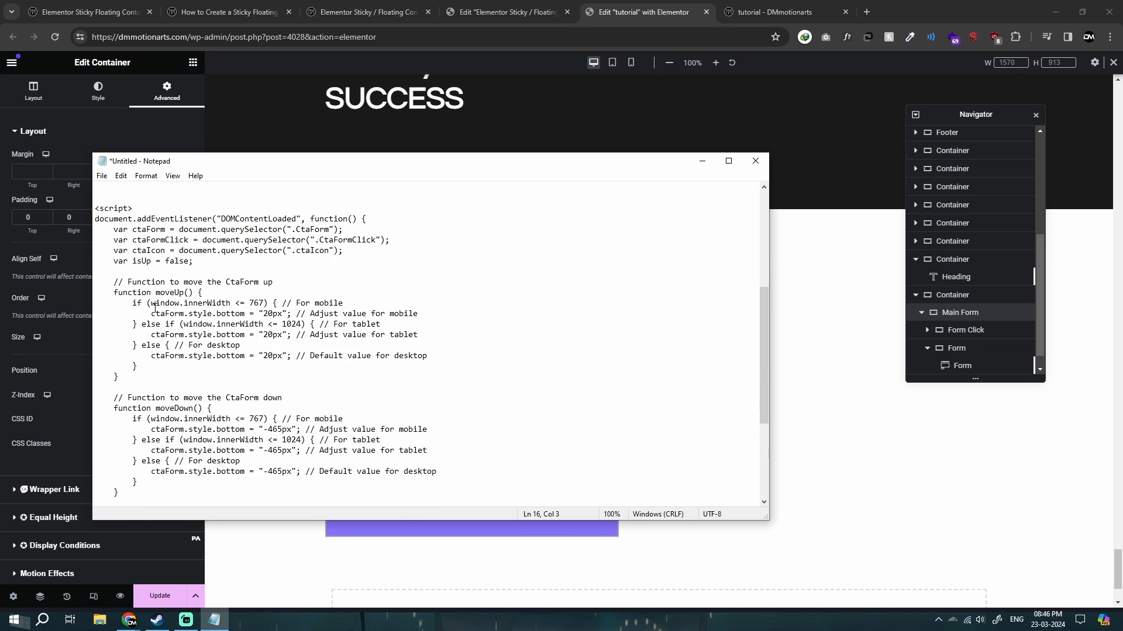
drag(466, 167, 685, 183)
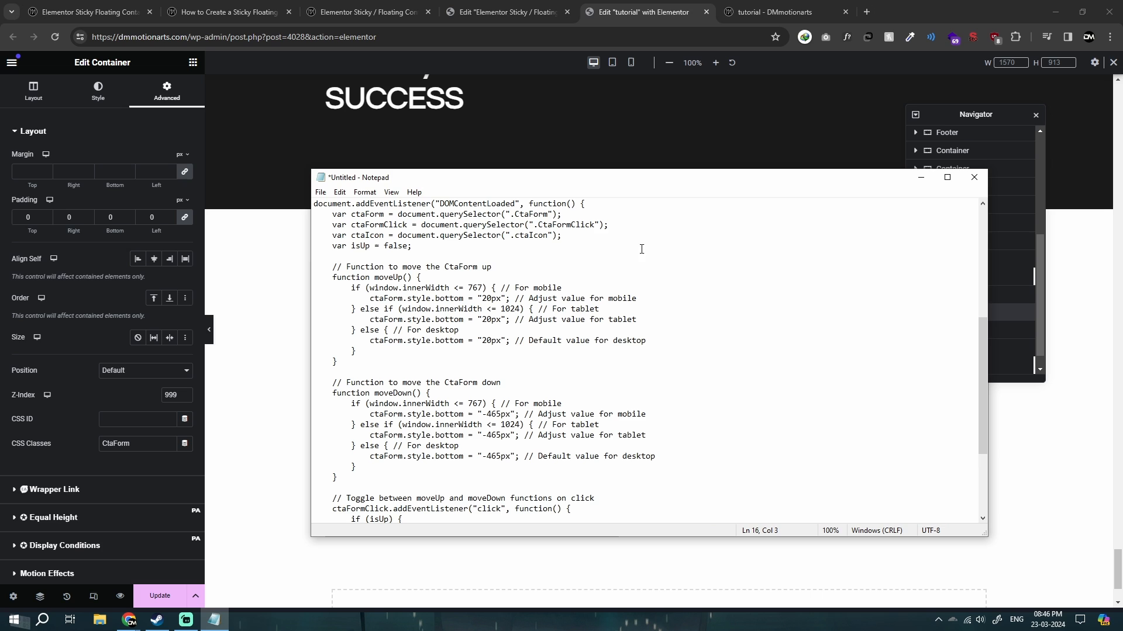
scroll(402, 319, down, 1)
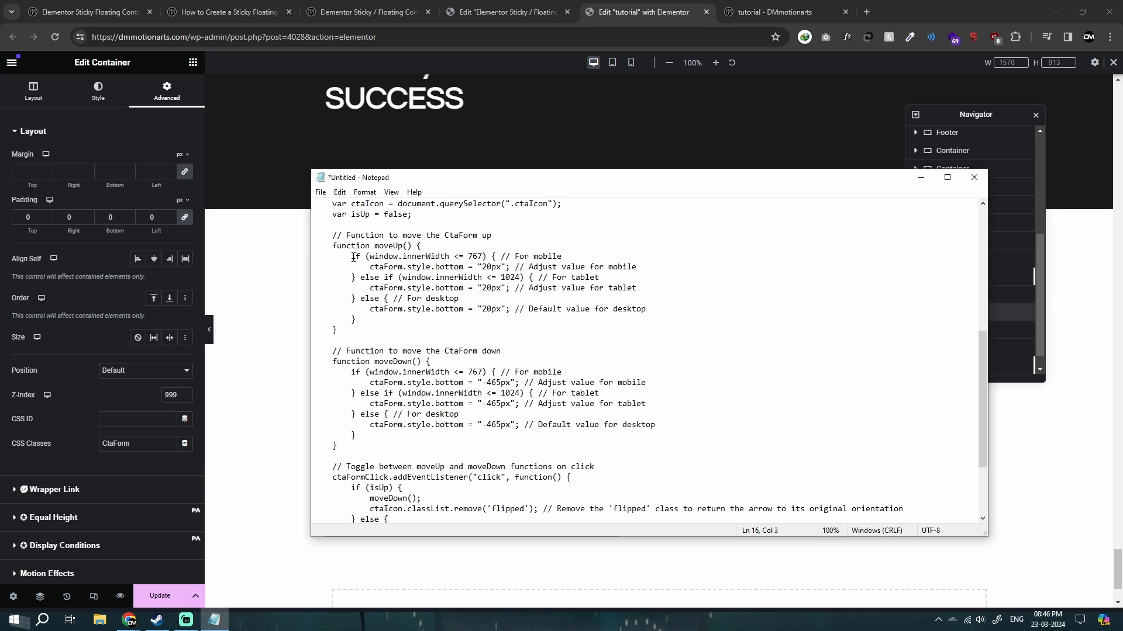
drag(351, 256, 460, 258)
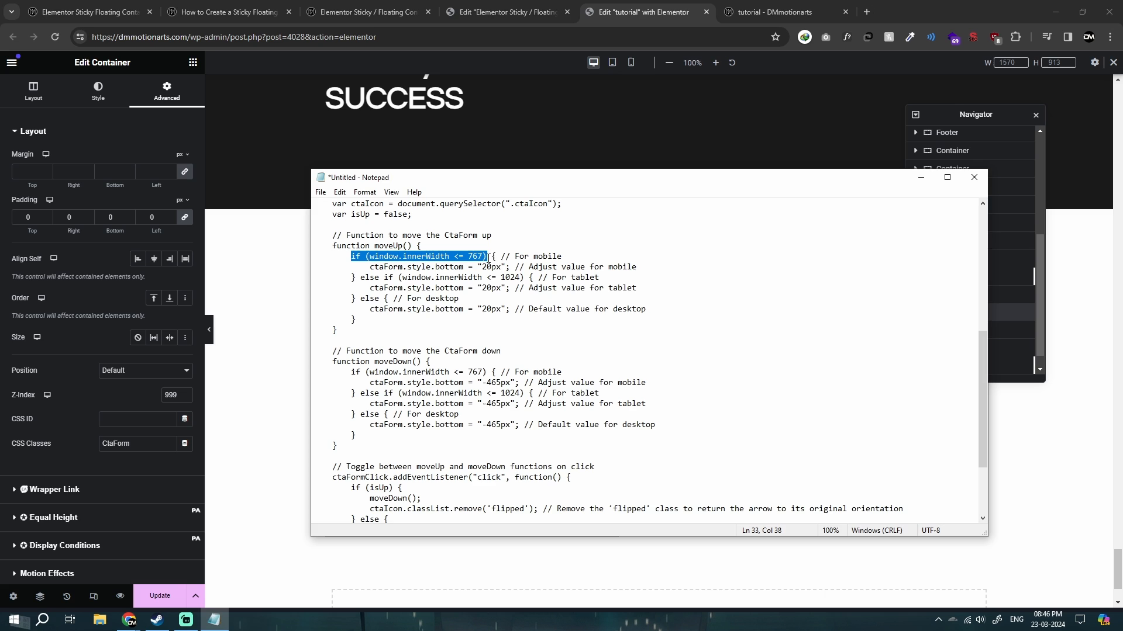
click(593, 65)
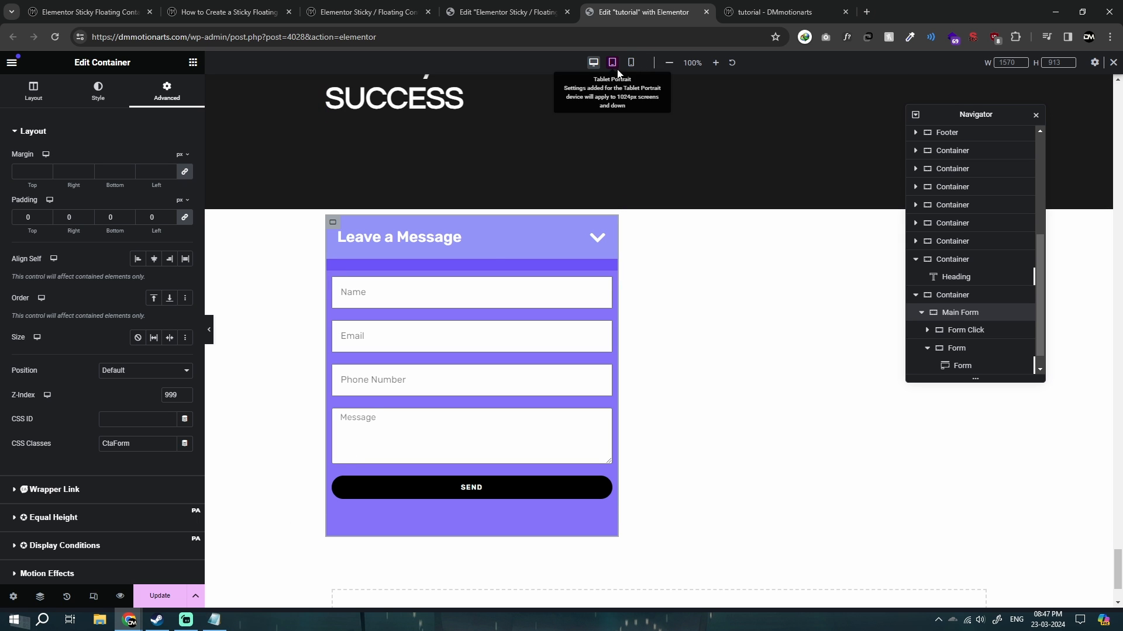
click(214, 619)
click(488, 279)
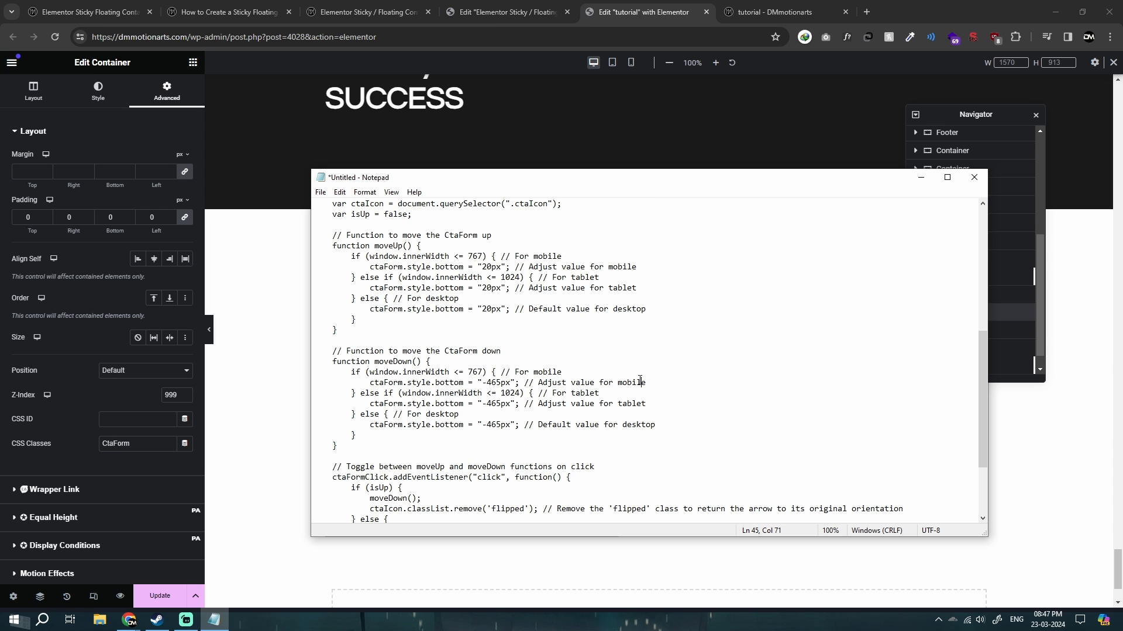
scroll(547, 427, down, 4)
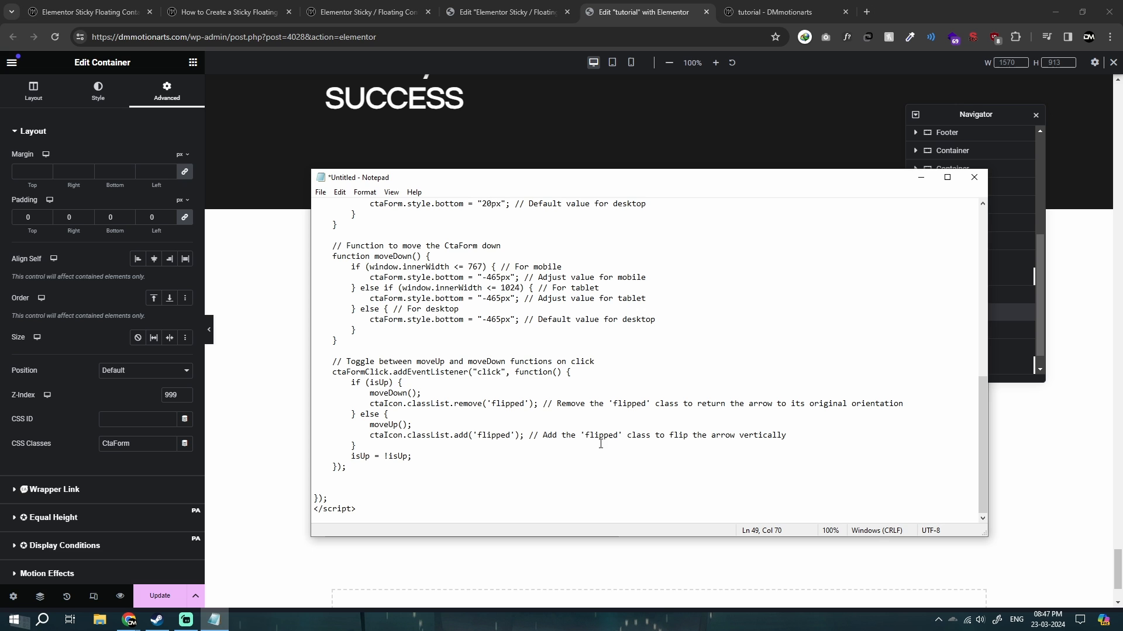
click(271, 345)
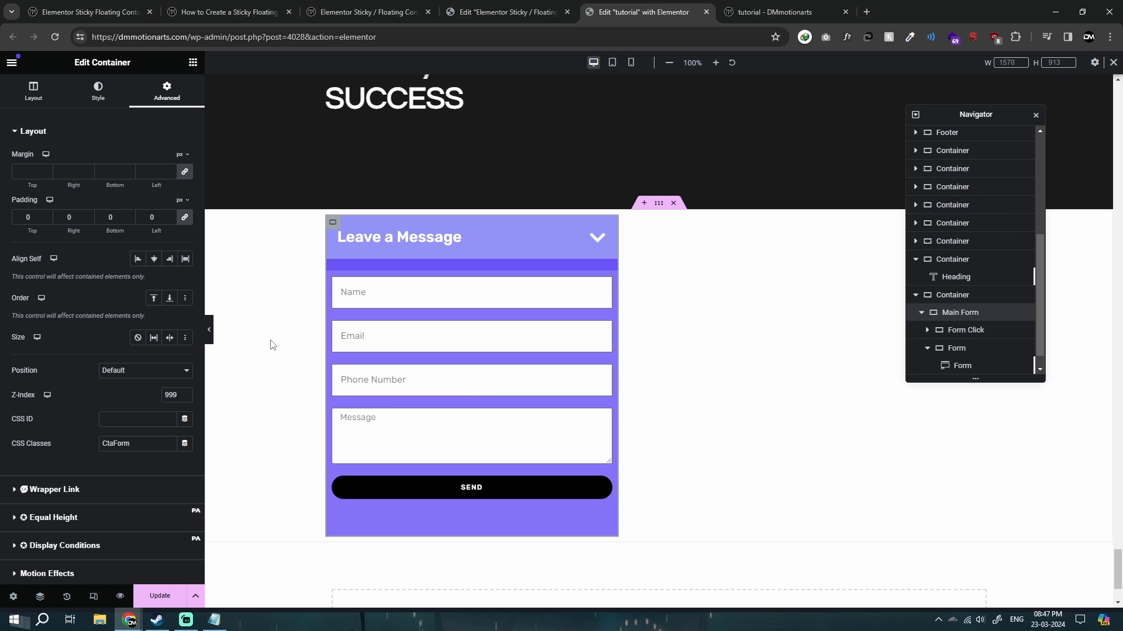
Collapse and reopen the floating form on the live tutorial page to check how it moves.
click(759, 7)
click(1067, 312)
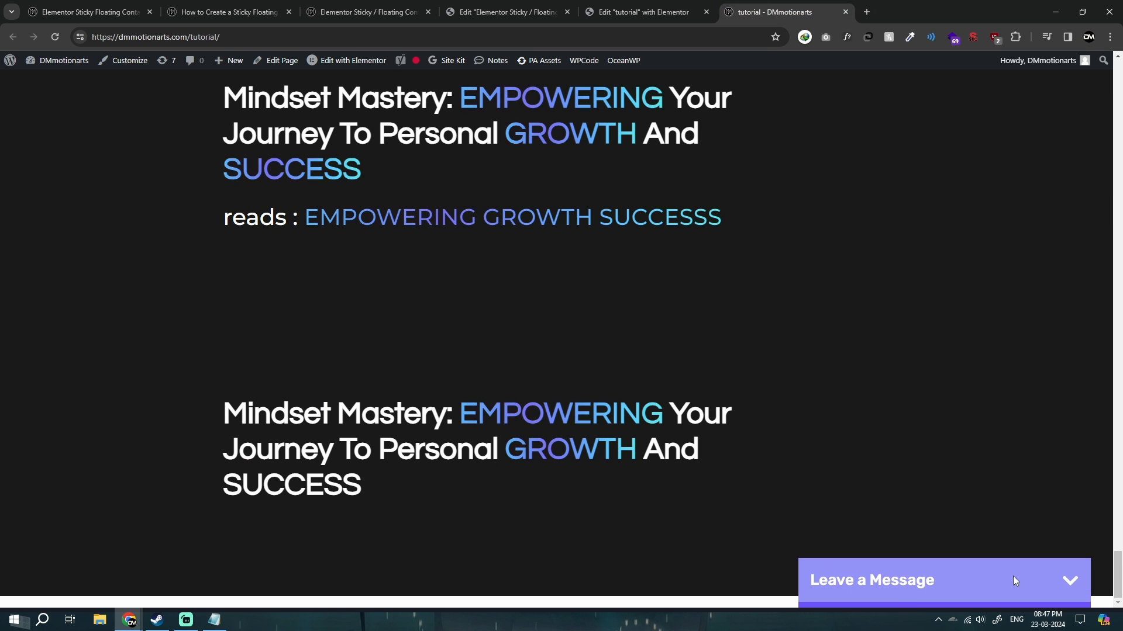
click(1013, 577)
Back in the Elementor editor, set the Main Form container's position to Fixed and update the page.
click(643, 12)
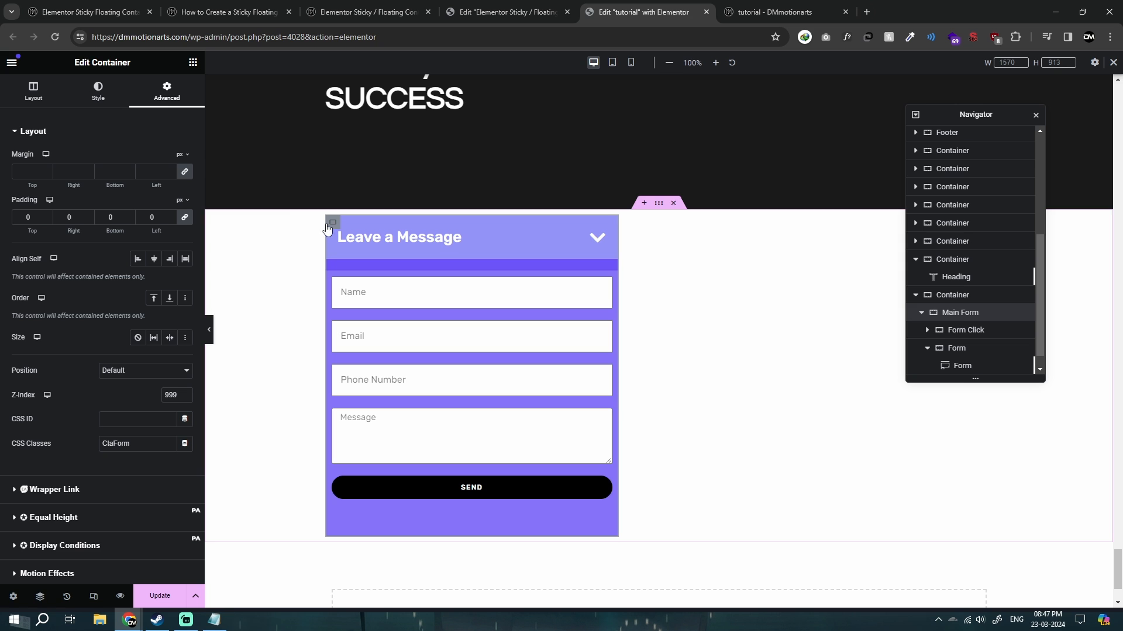
click(138, 370)
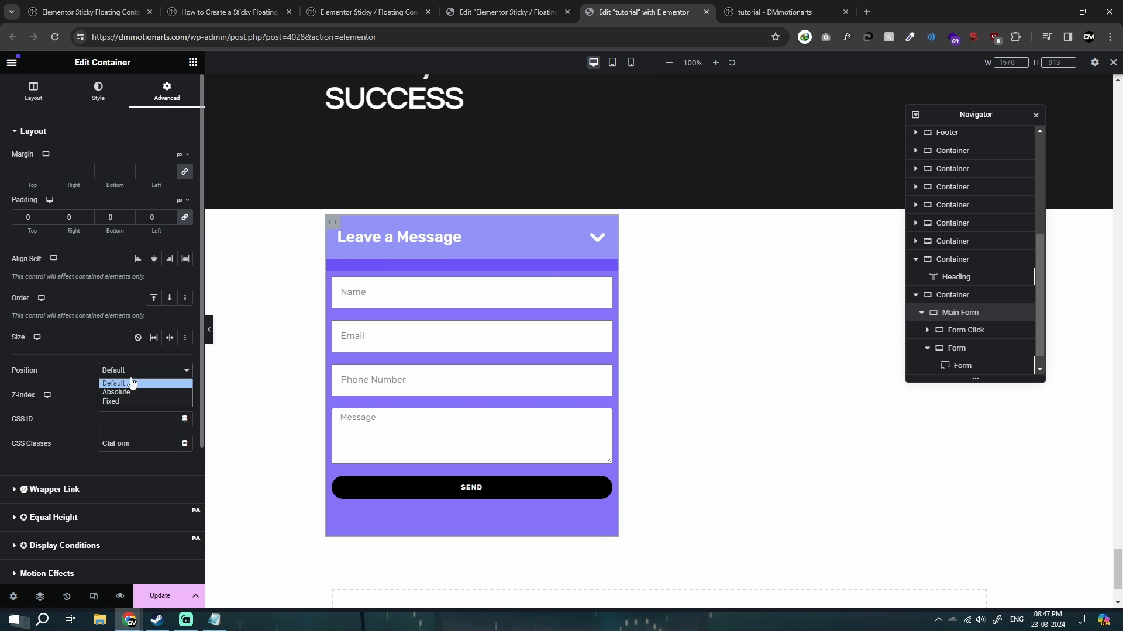
click(117, 402)
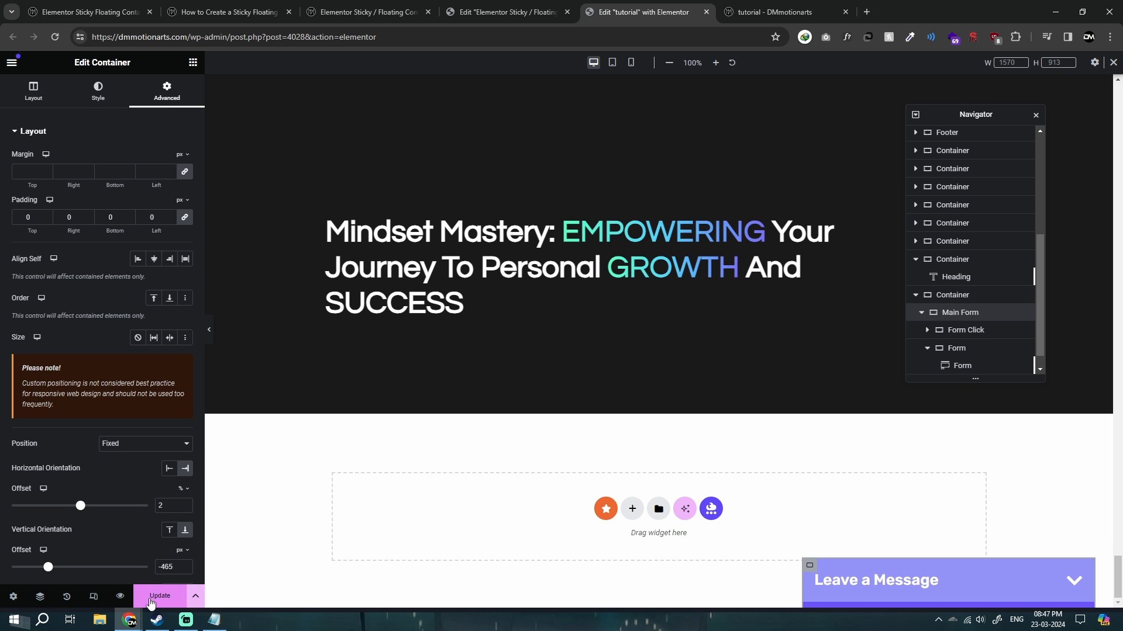
click(151, 602)
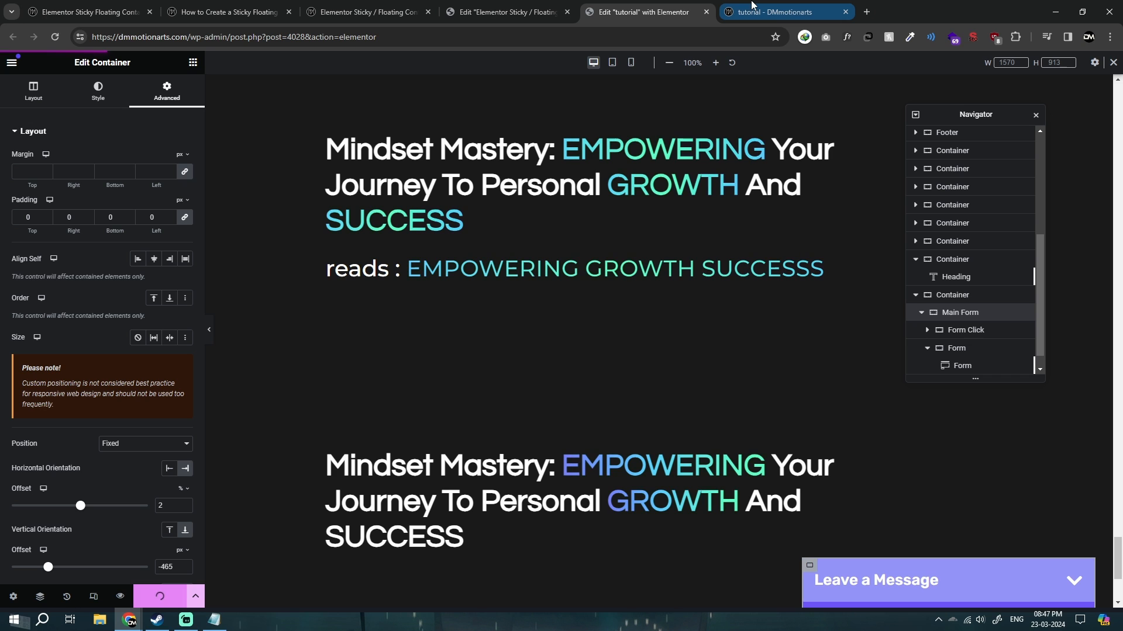
On the live tutorial page, collapse and expand the floating form repeatedly and test focusing its Name and Message fields.
mouse_move(751, 5)
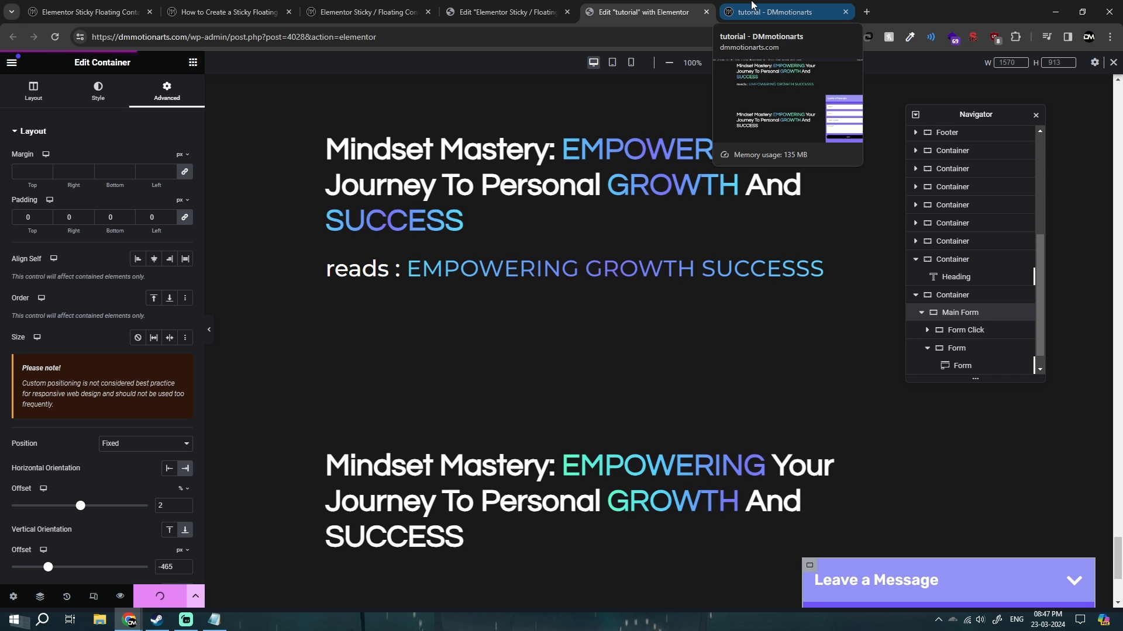
click(751, 5)
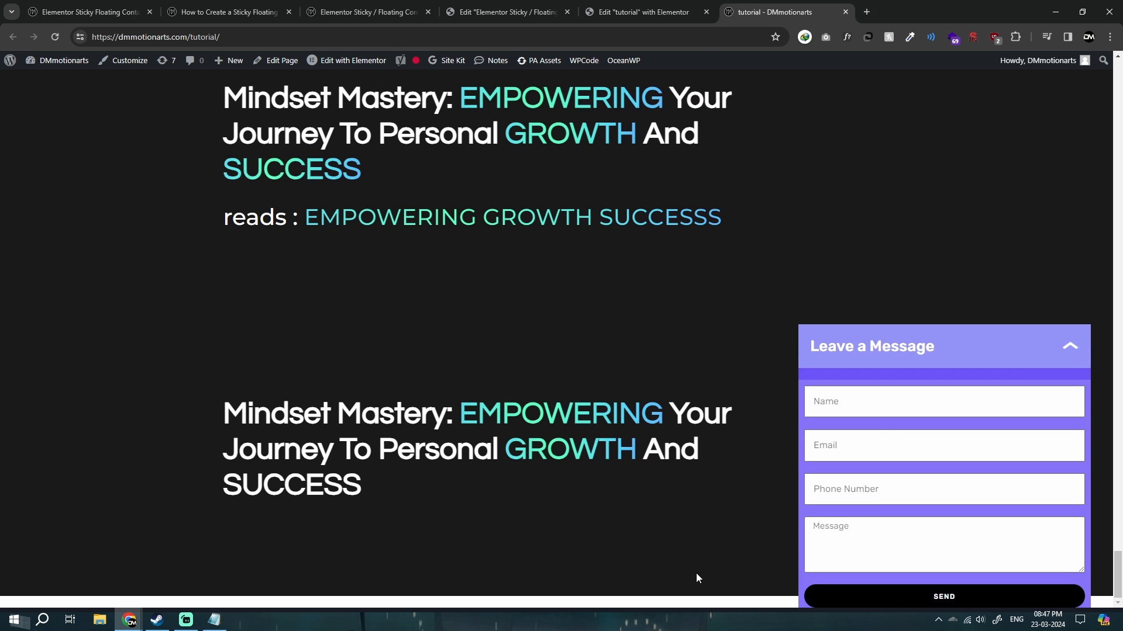
click(976, 302)
click(992, 587)
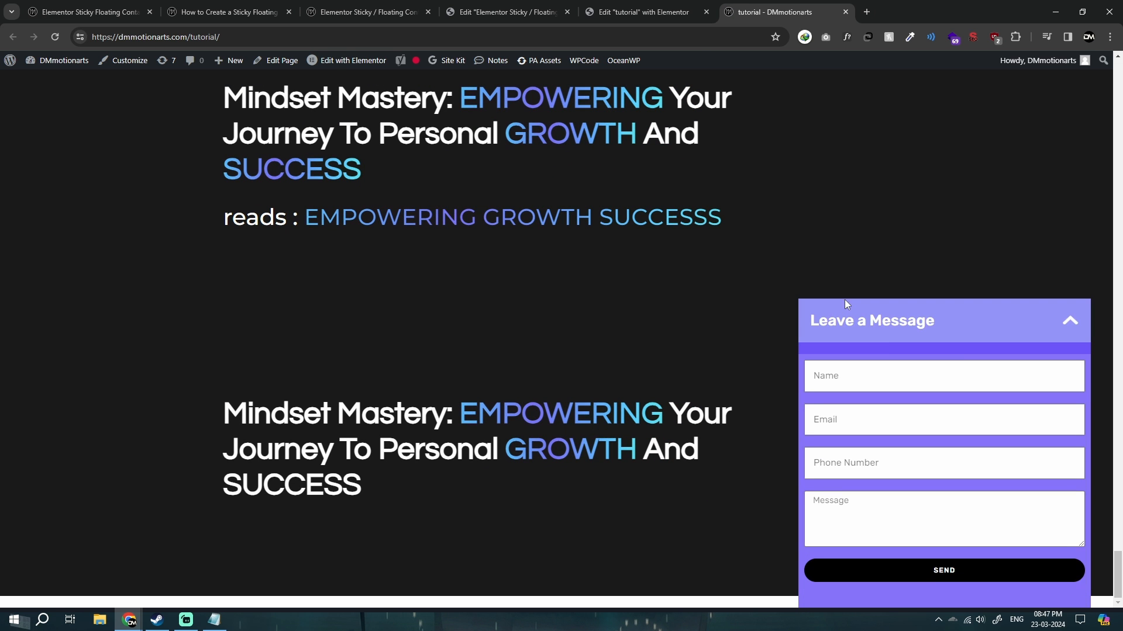
click(1010, 308)
click(984, 577)
click(879, 361)
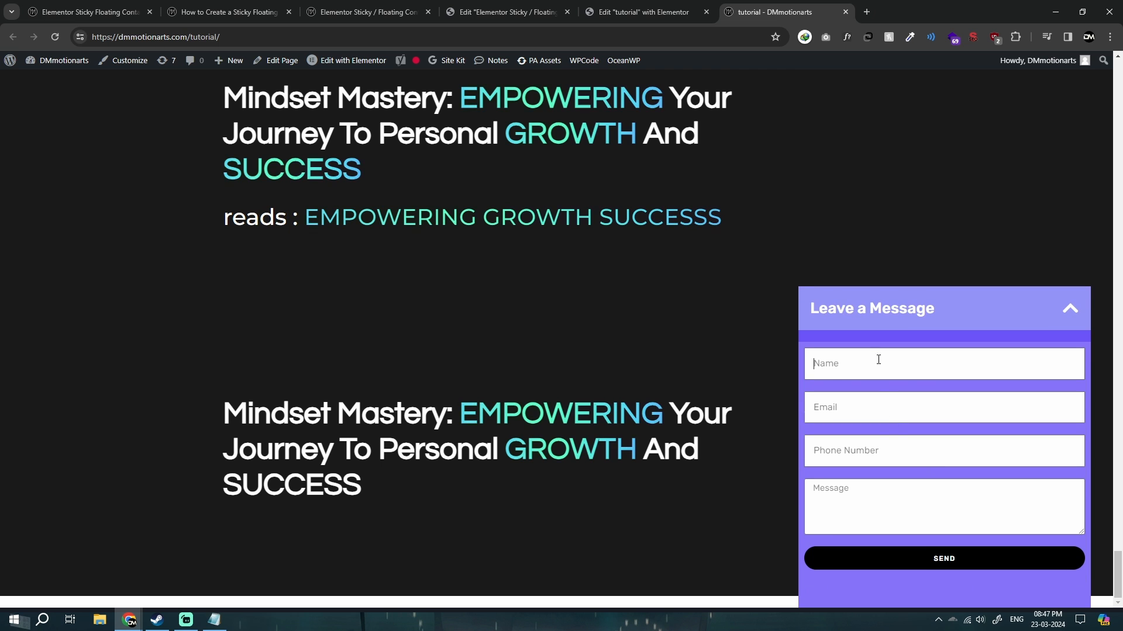
click(885, 498)
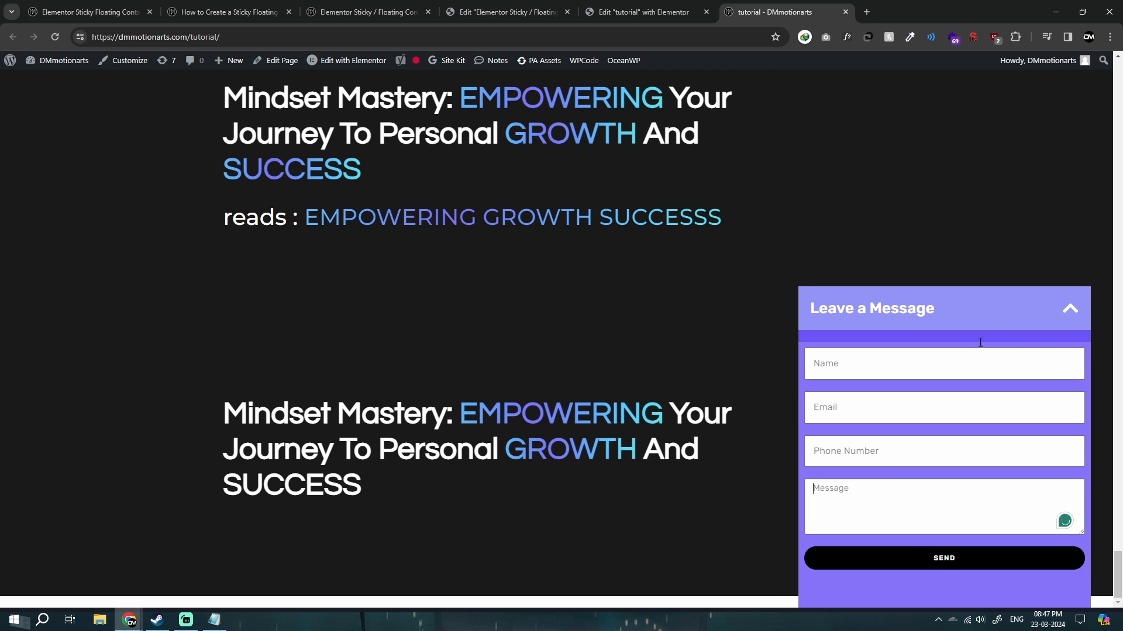
click(981, 314)
click(1015, 581)
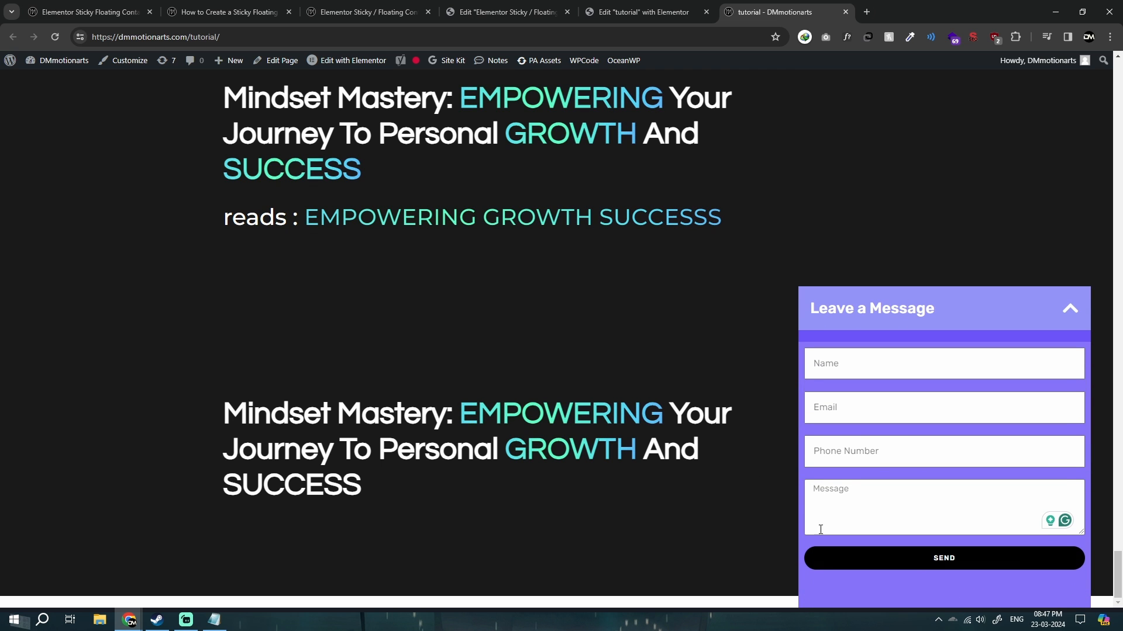
click(1061, 310)
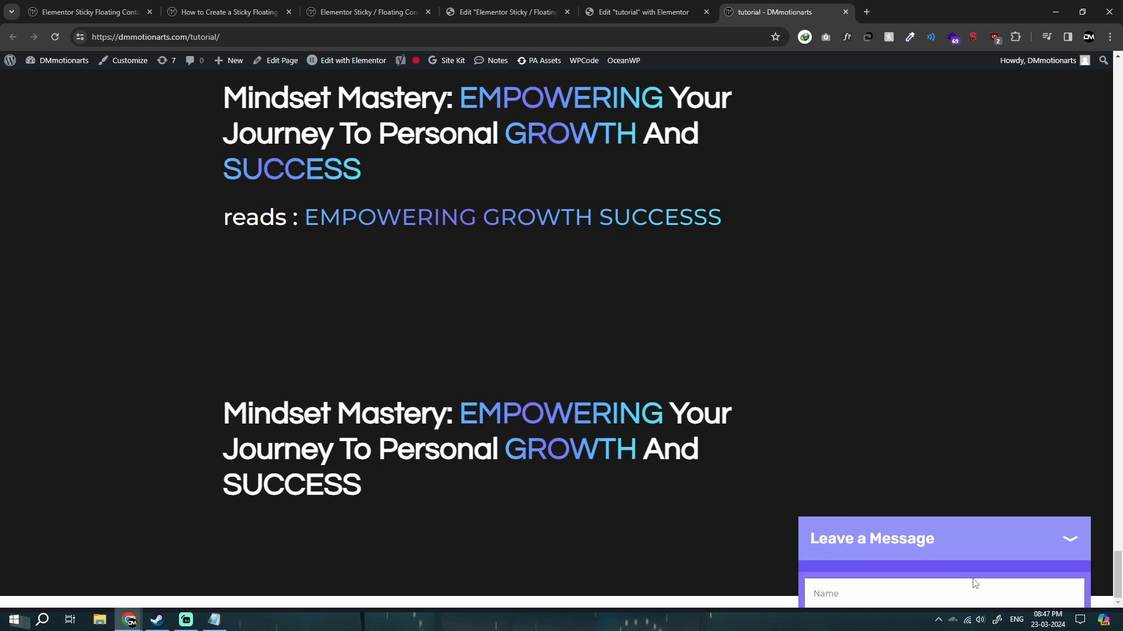
Review the floating form's demo page and the written tutorial's notes on the CSS classes and JavaScript functions.
click(974, 582)
key(ctrl+shift+Tab)
key(ctrl+shift+Tab)
key(ctrl+shift+Tab)
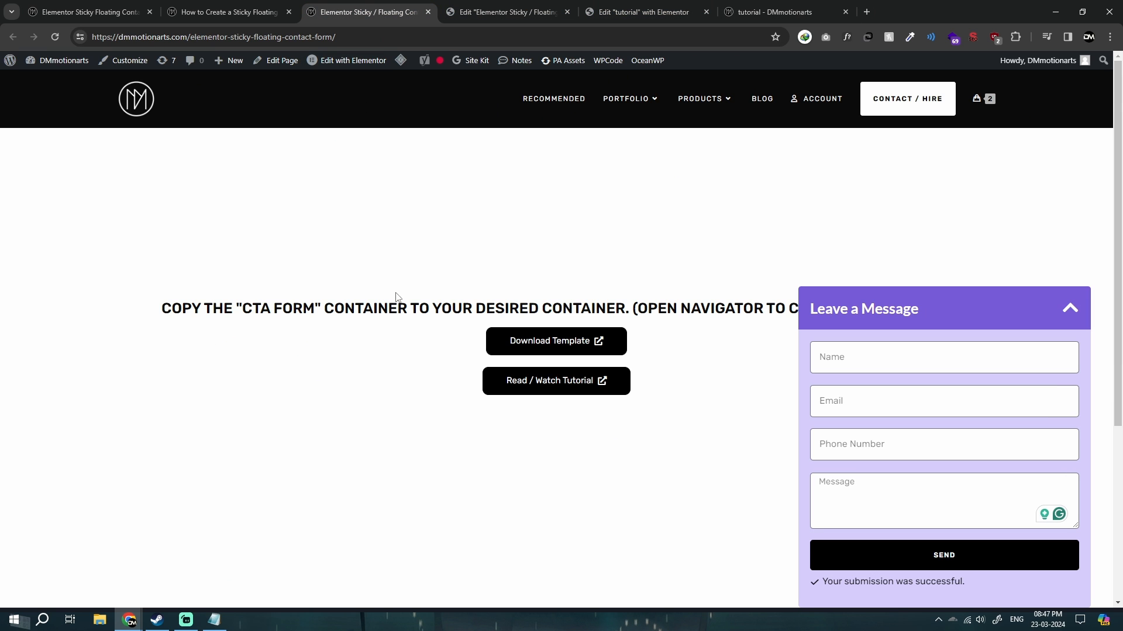
key(ctrl+Tab)
key(ctrl+shift+Tab)
On the free template's product page, bring up the template download popup and close it again.
key(ctrl+shift+Tab)
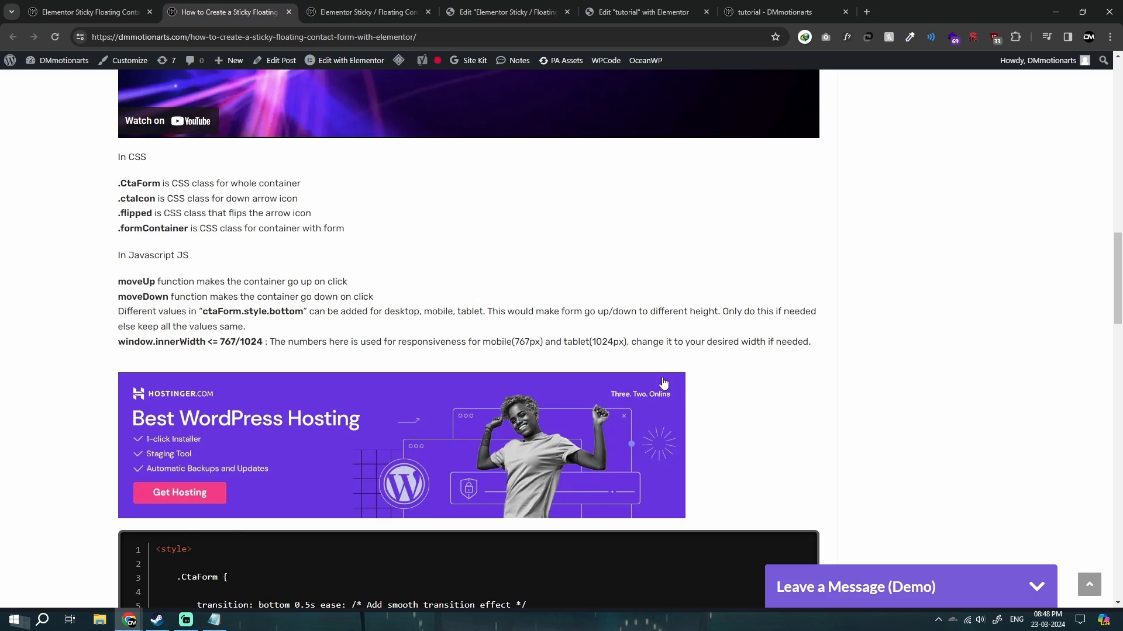
key(ctrl+shift+Tab)
click(877, 513)
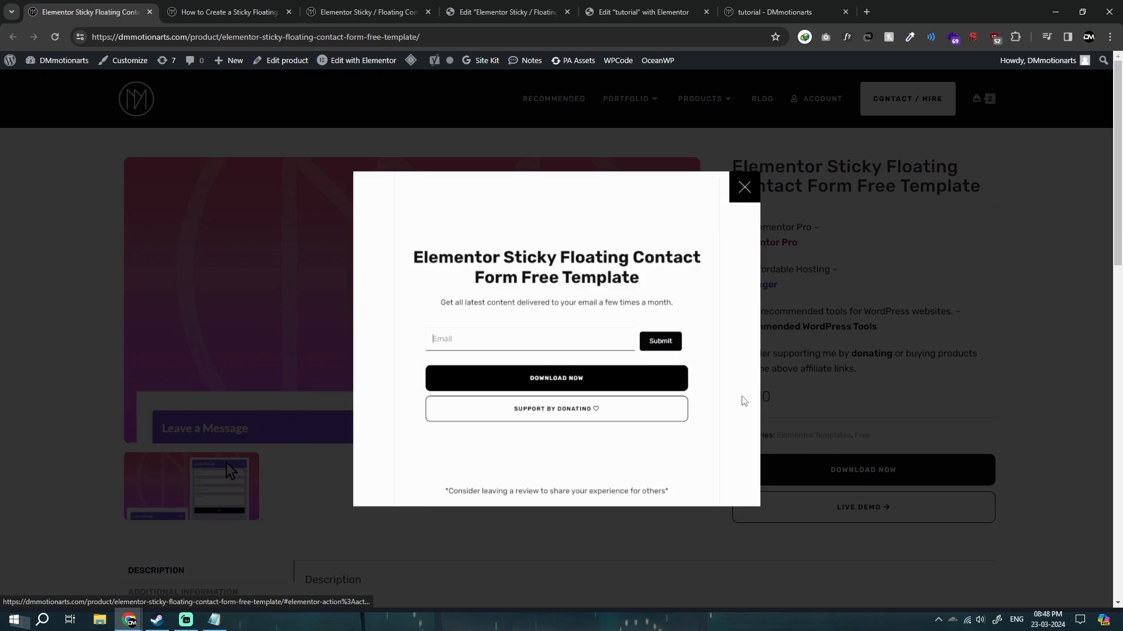
click(969, 409)
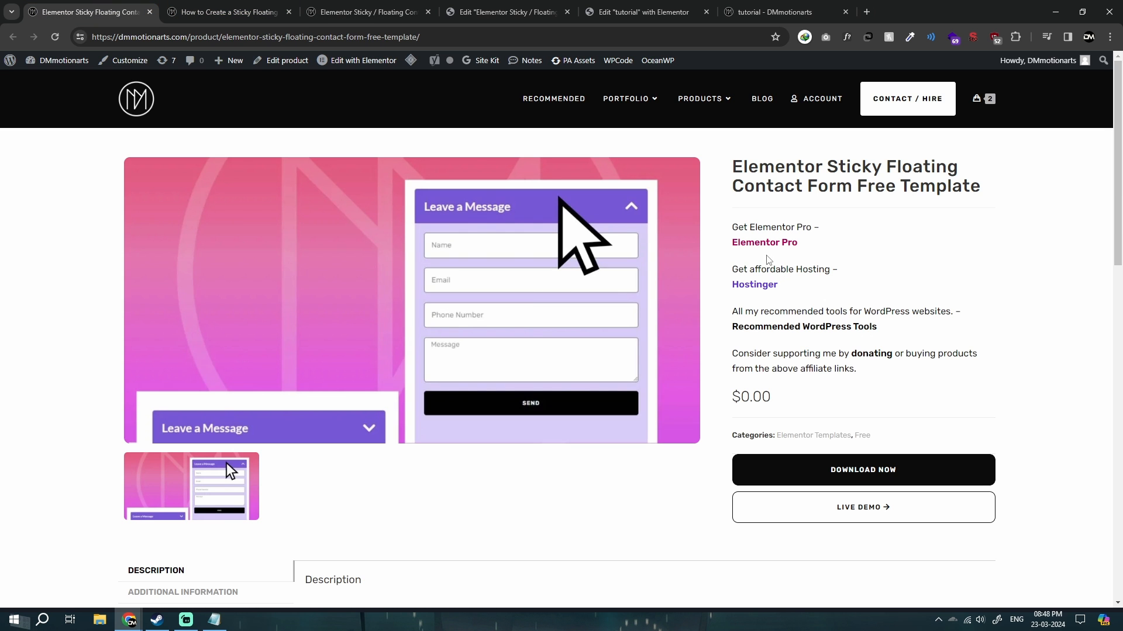
Go to the floating form template's Elementor editor and check the actions available for the CTA Form container.
click(394, 7)
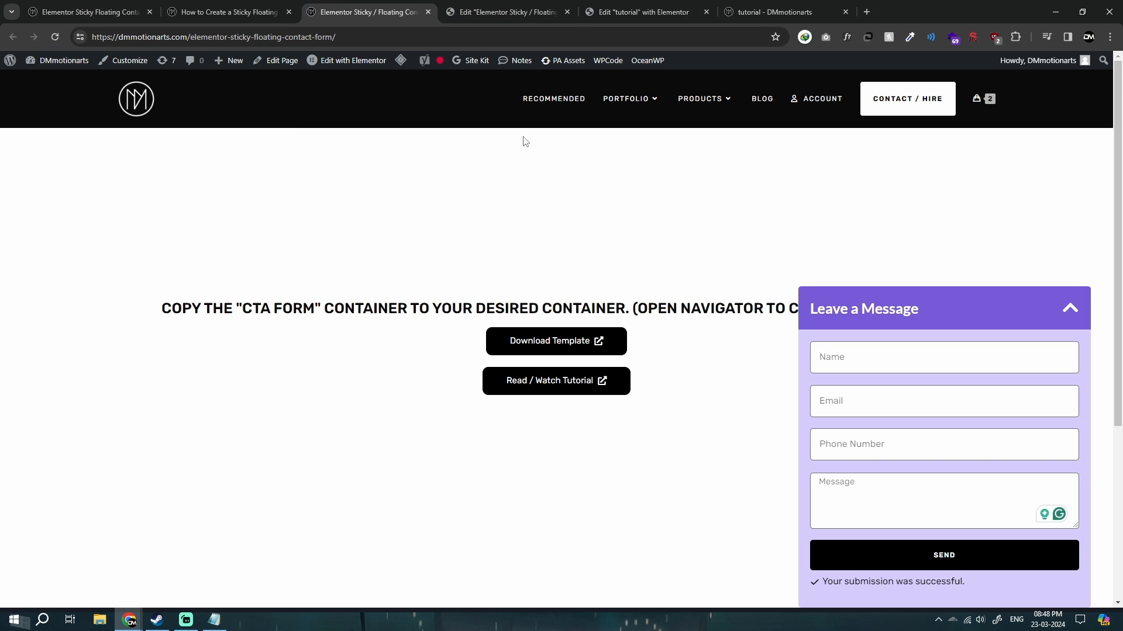
click(507, 12)
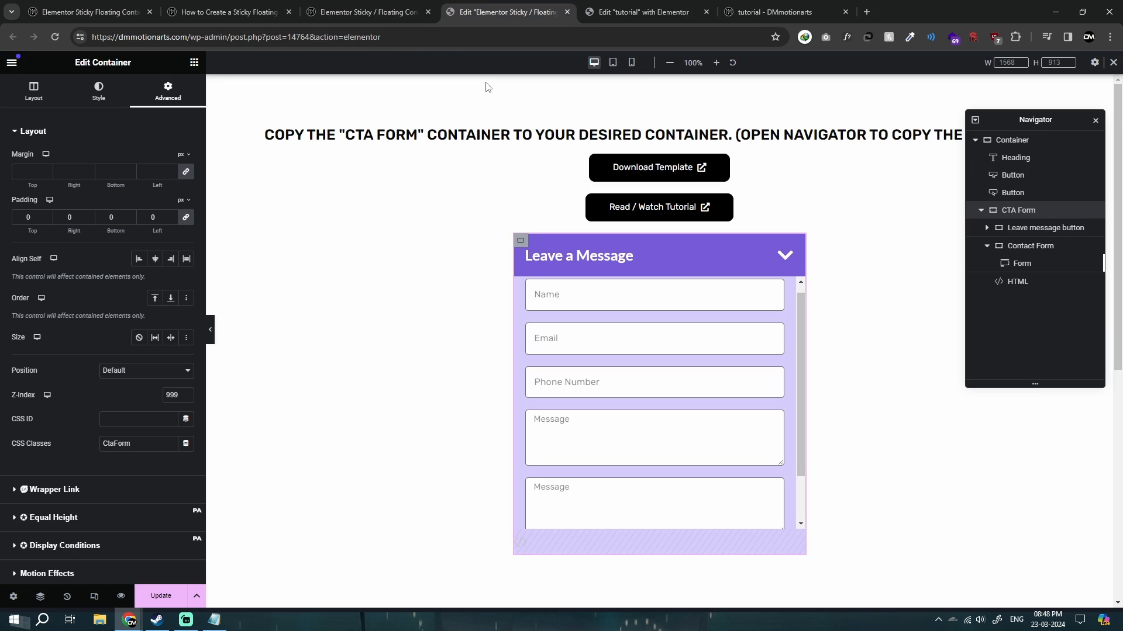
right_click(1014, 217)
click(982, 214)
right_click(1003, 215)
click(994, 209)
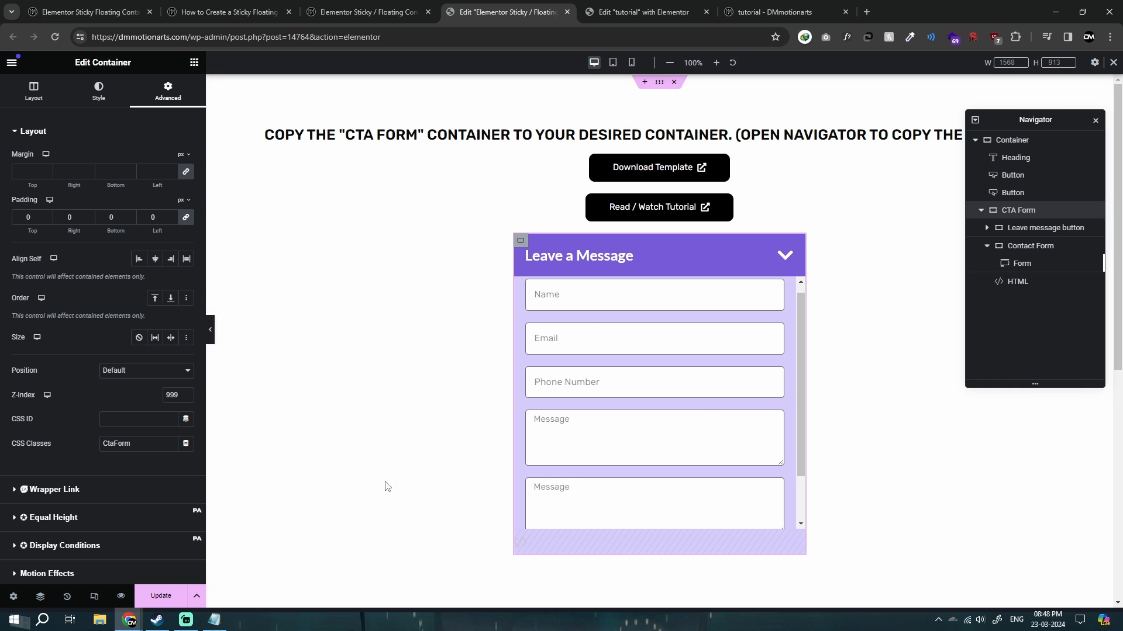
Open the HTML widget inside the CTA Form container and examine its styles, moveUp and moveDown functions, and click toggle.
scroll(64, 444, down, 3)
click(1018, 282)
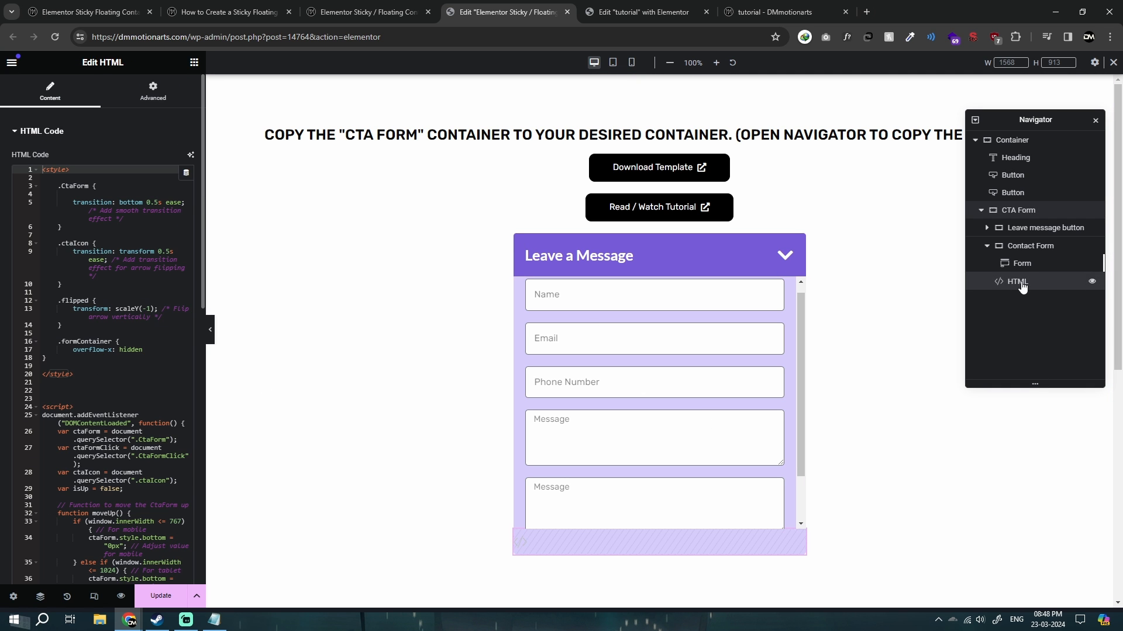
scroll(74, 318, down, 4)
scroll(74, 318, down, 3)
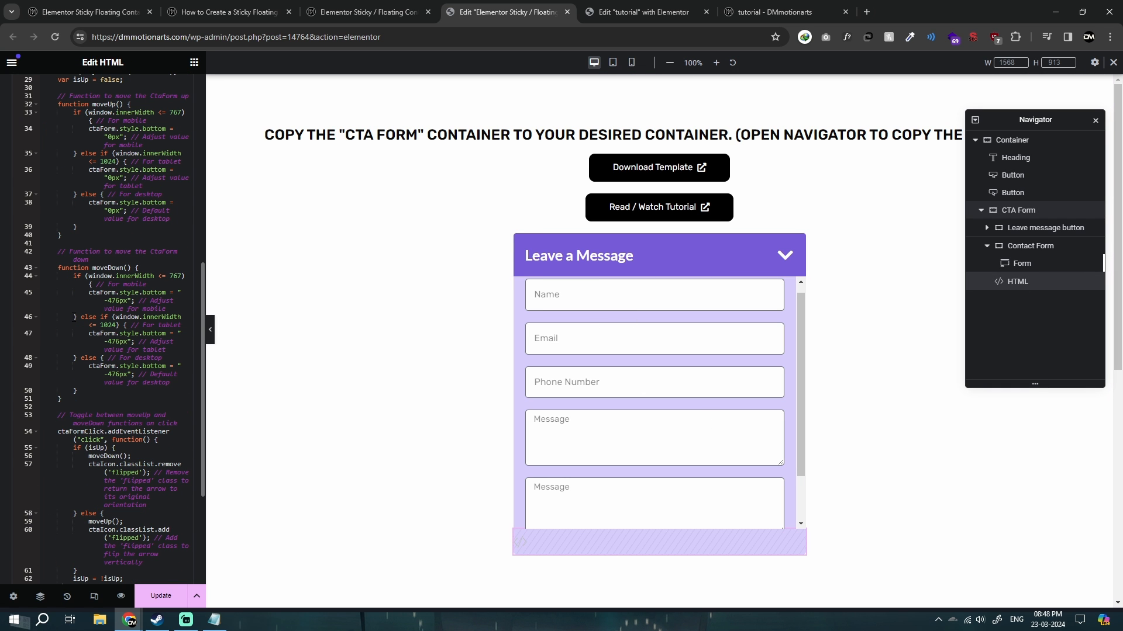
scroll(699, 441, down, 2)
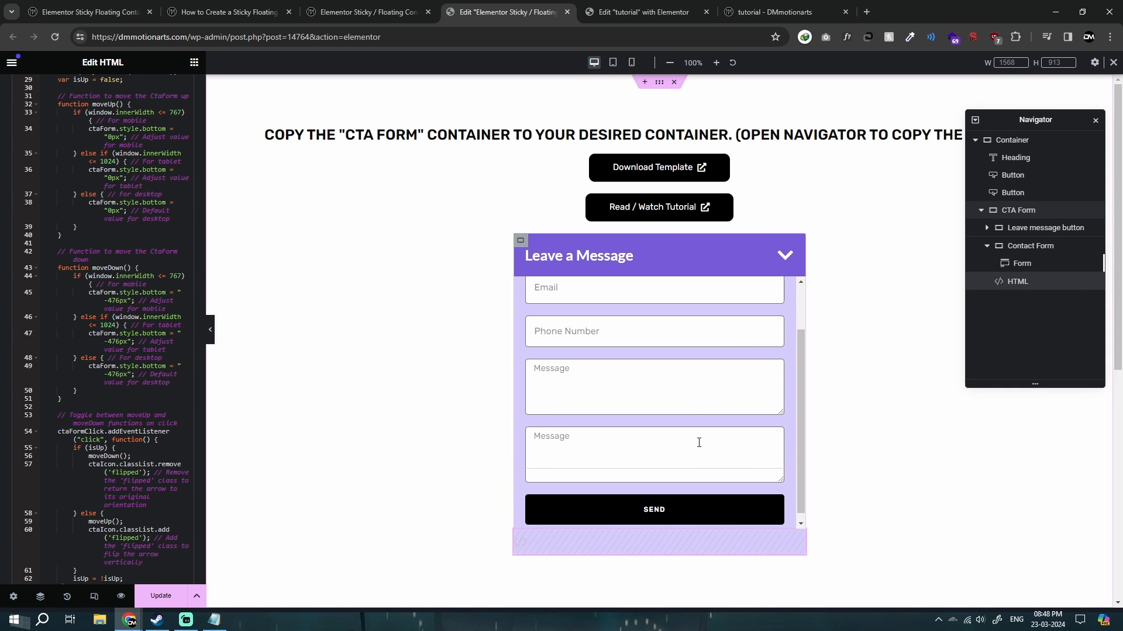